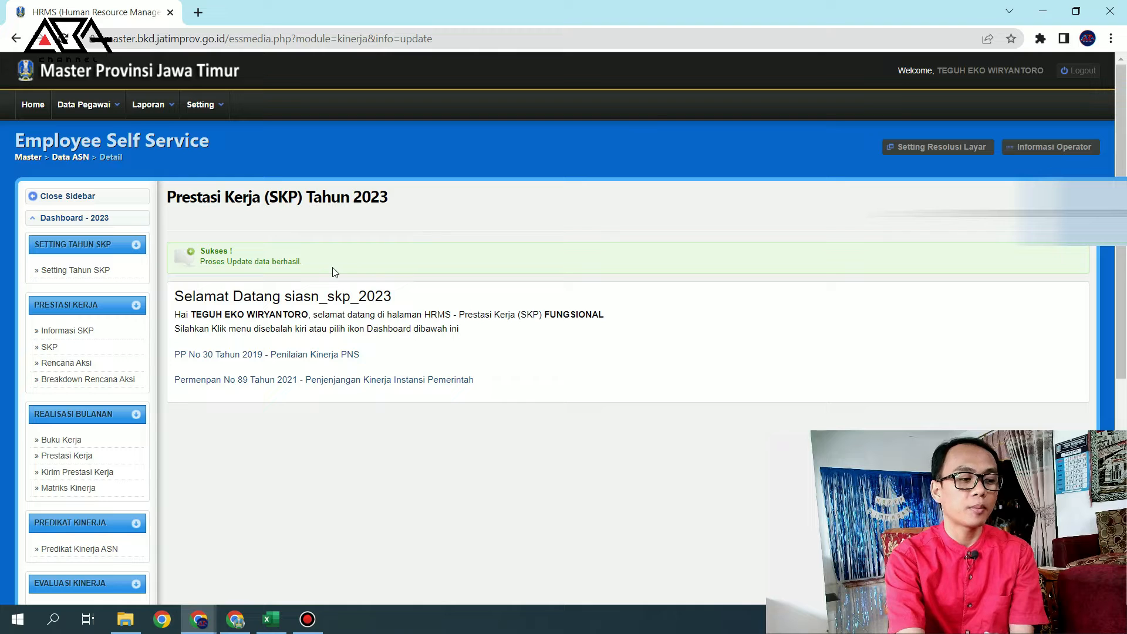
# Highlight the update success message and the Informasi SKP Tahun 2023 page heading.
pyautogui.moveTo(292, 272); pyautogui.dragTo(213, 250)
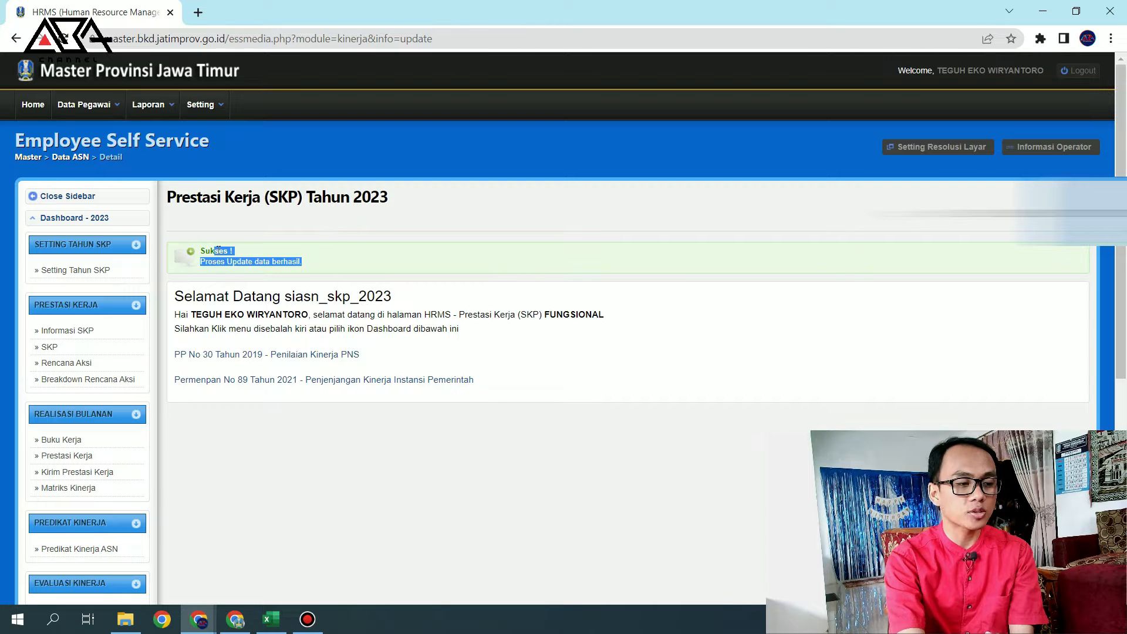
pyautogui.moveTo(394, 201); pyautogui.dragTo(163, 198)
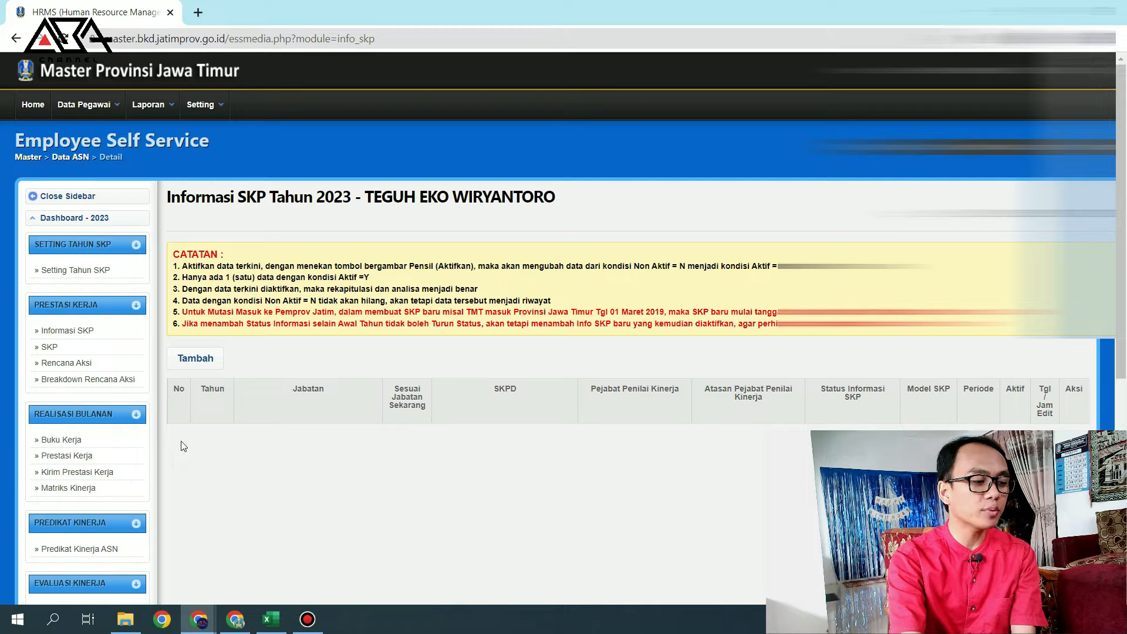
# Start a new 2023 SKP information entry with Kesesuaian Jabatan dan Kinerja set to Y.
pyautogui.click(203, 364)
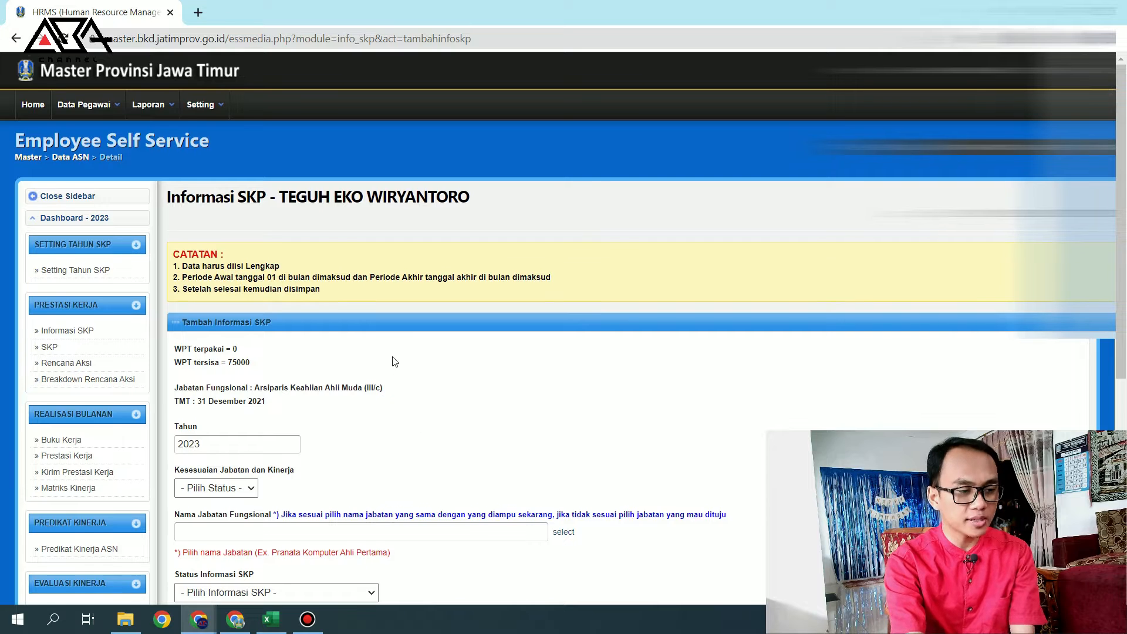
pyautogui.scroll(-5, 394, 361)
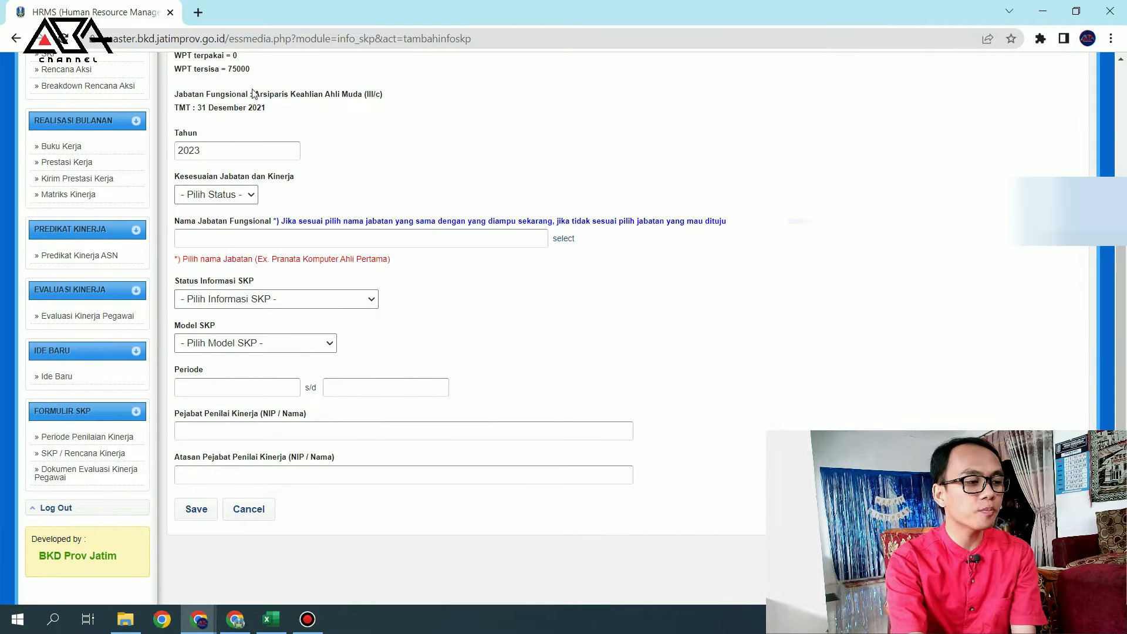
pyautogui.click(267, 159)
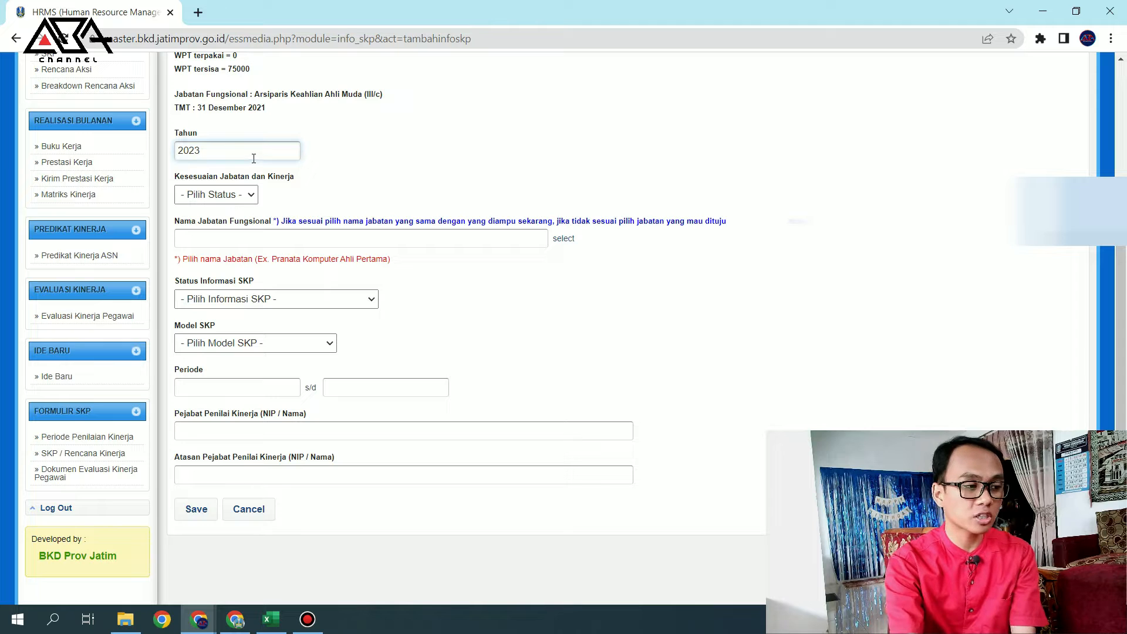
pyautogui.click(211, 195)
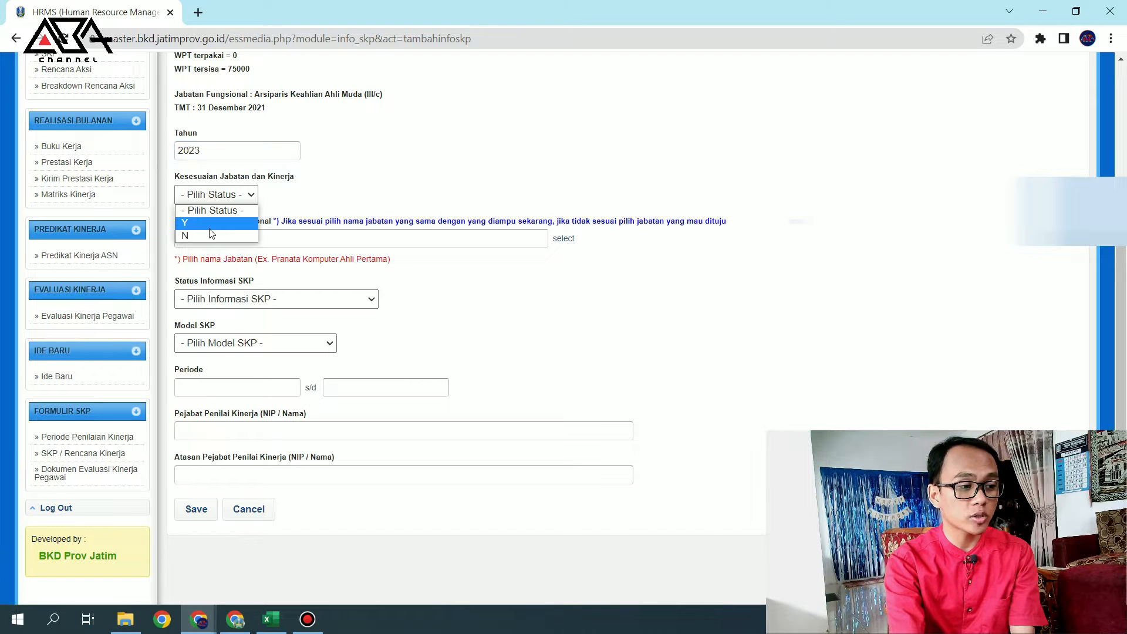
pyautogui.click(210, 229)
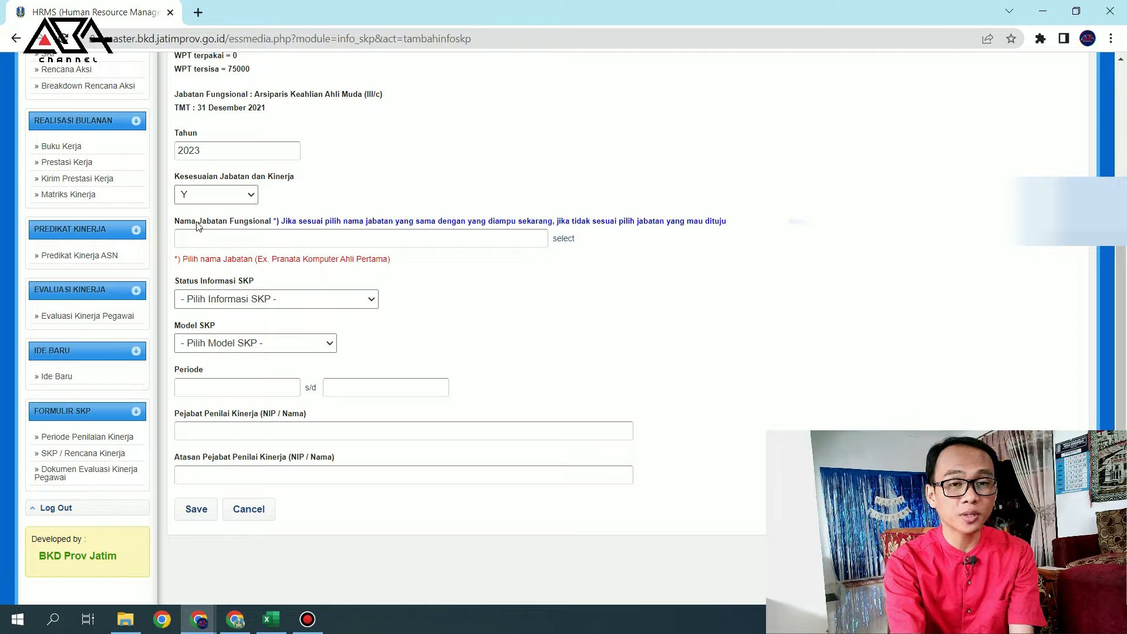
# Choose position 201509-Arsiparis Ahli Muda (III/c-200) from the Jabatan Fungsional tree.
pyautogui.click(563, 240)
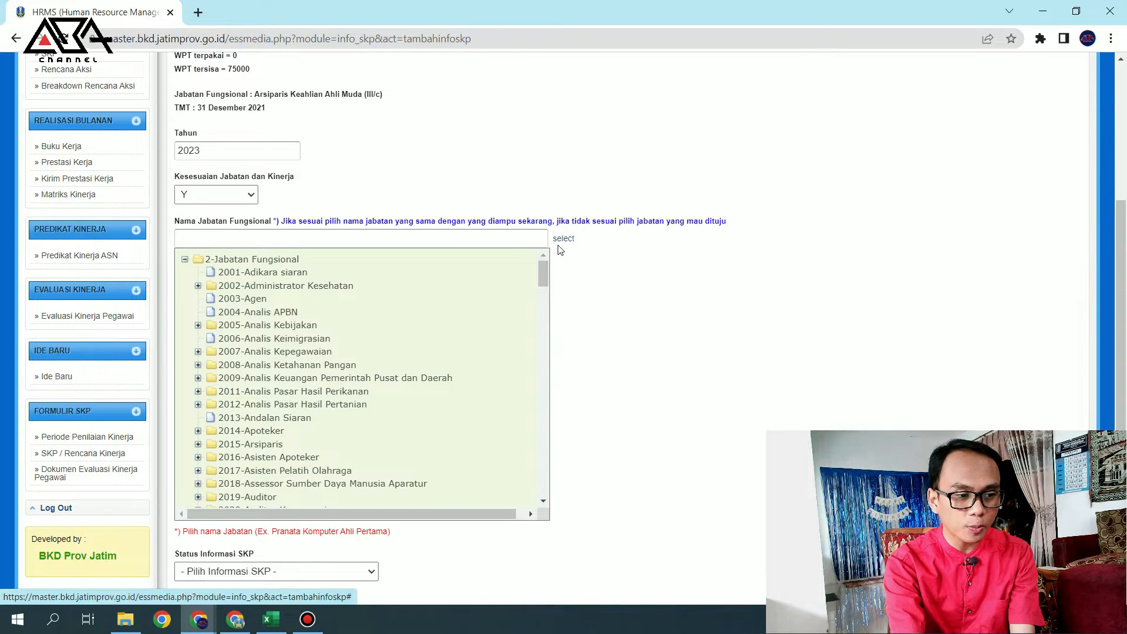
pyautogui.click(280, 260)
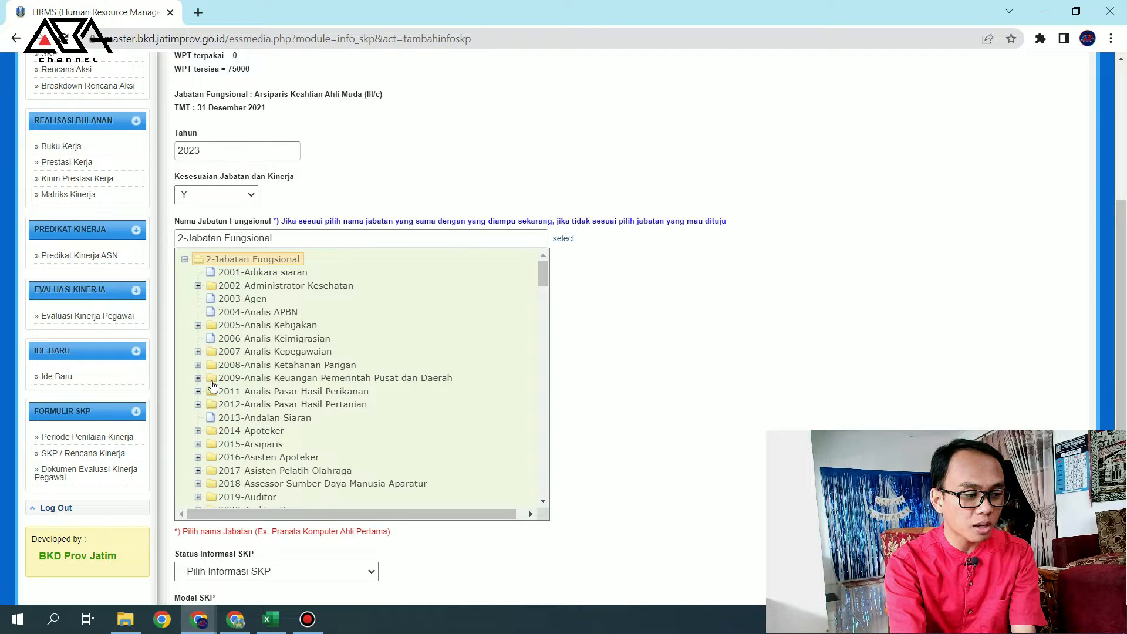
pyautogui.click(199, 446)
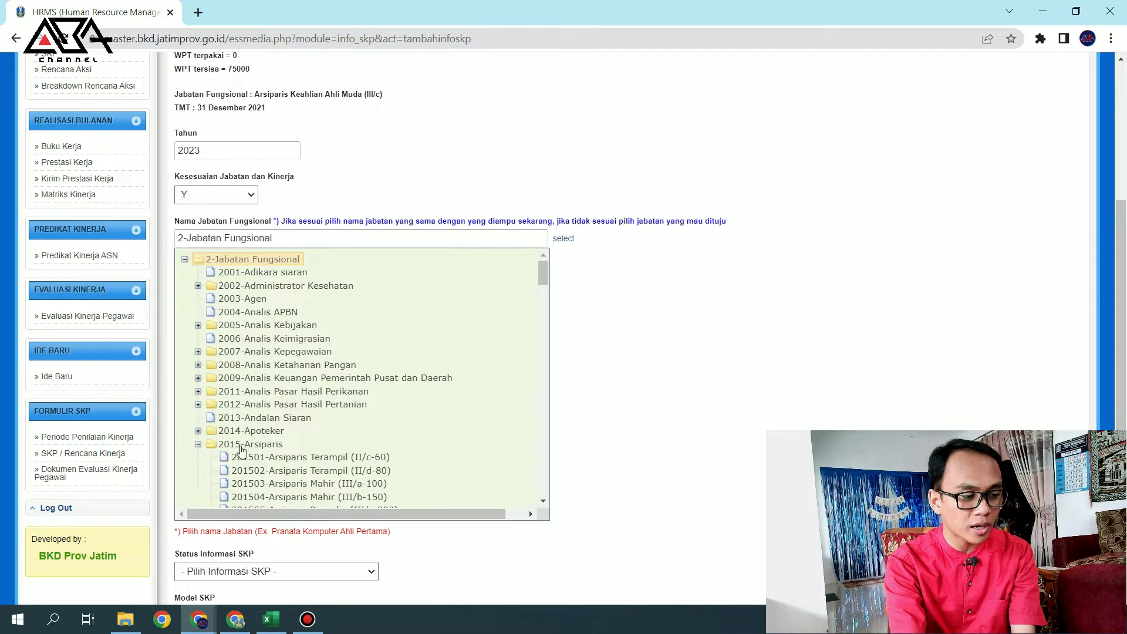
pyautogui.scroll(-4, 242, 445)
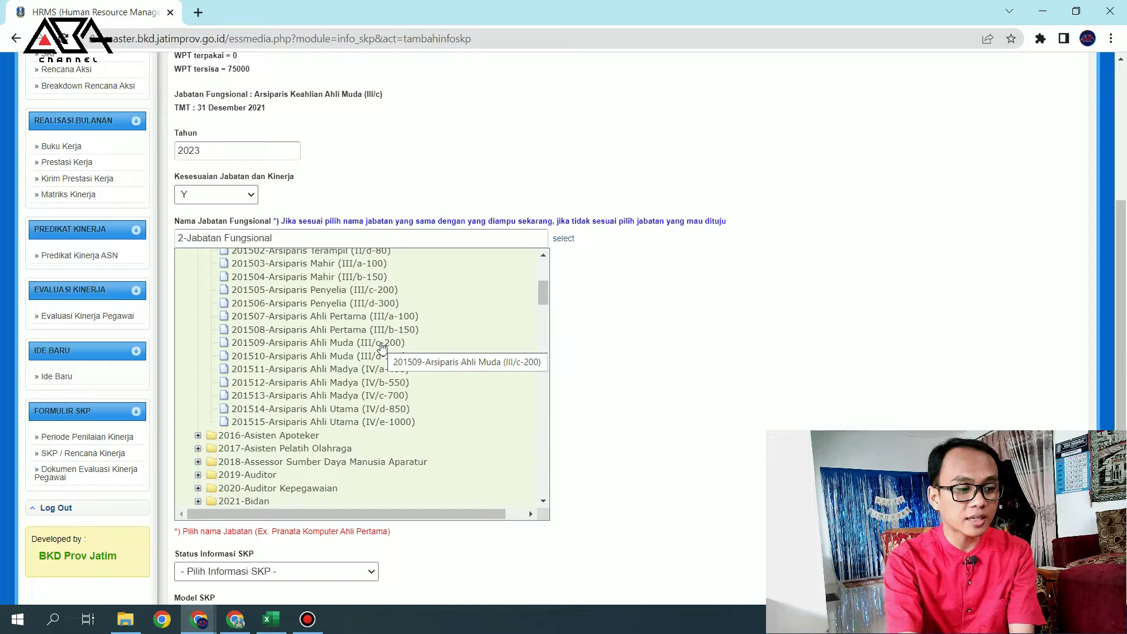
pyautogui.click(382, 345)
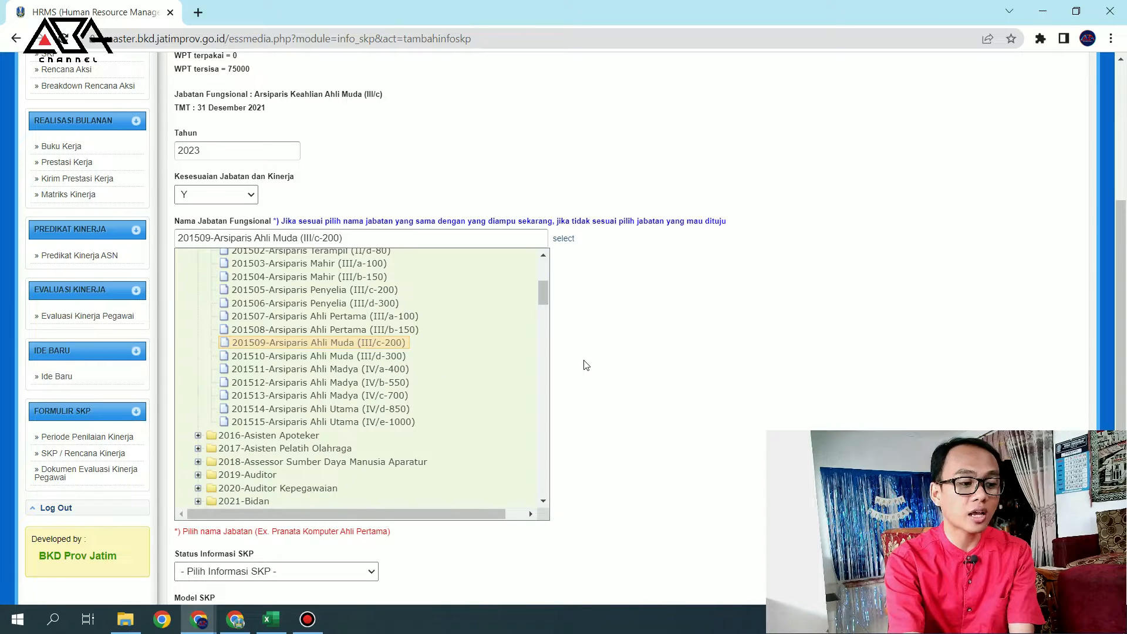
pyautogui.click(637, 360)
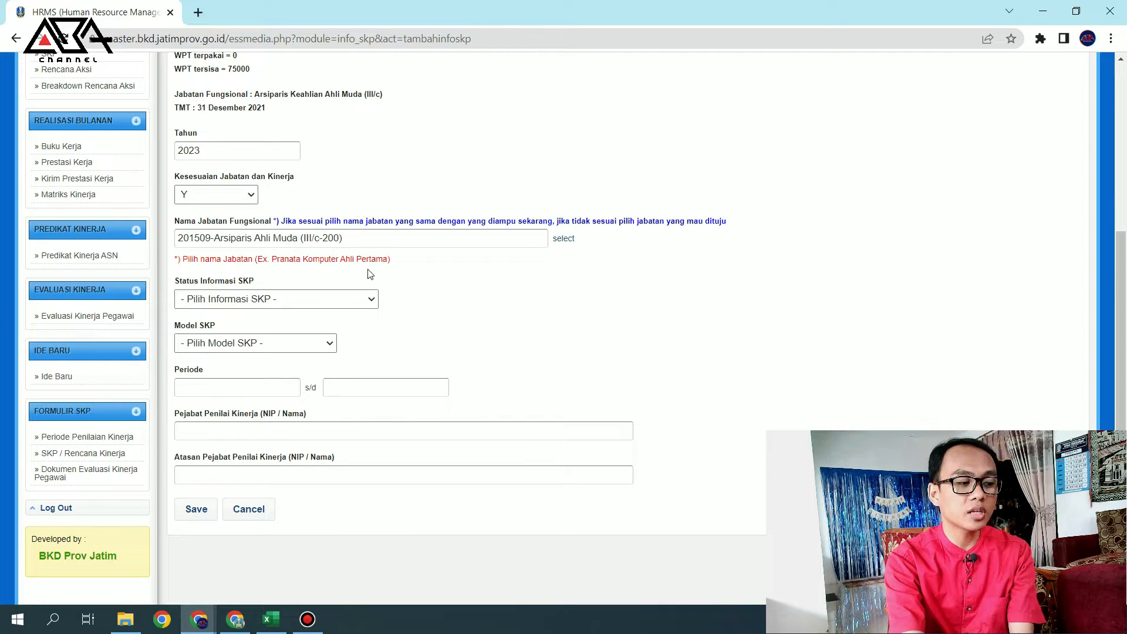
# Set SKP status to 11 - Awal Tahun and the SKP model to 2 - SKP JA / JF.
pyautogui.moveTo(252, 283); pyautogui.dragTo(182, 282)
pyautogui.click(252, 301)
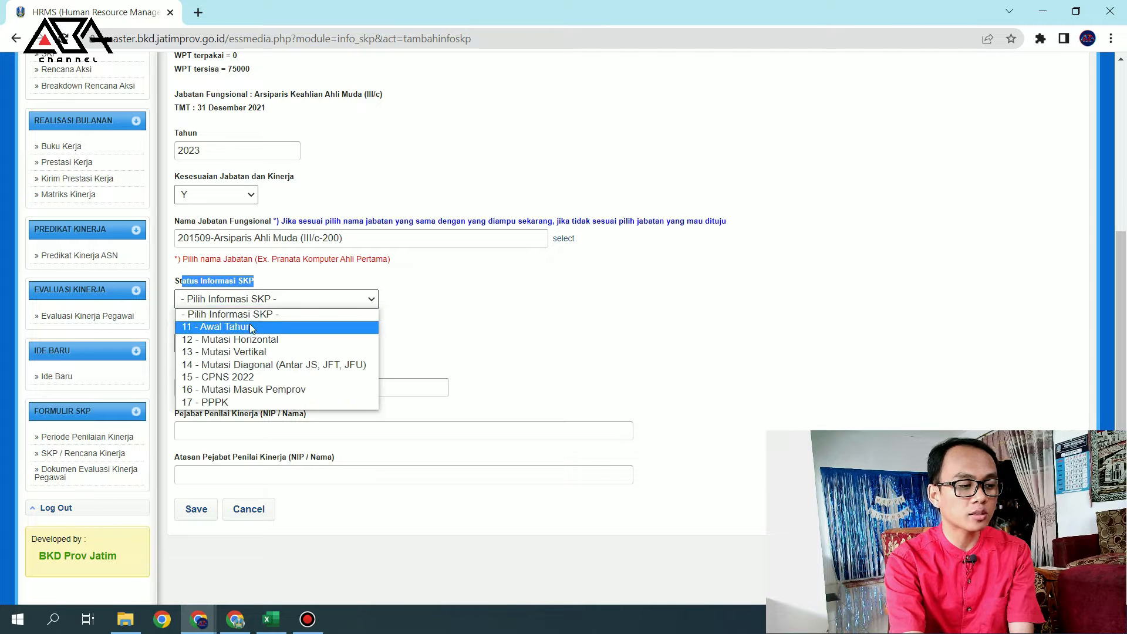
pyautogui.click(252, 328)
pyautogui.click(458, 341)
pyautogui.click(308, 344)
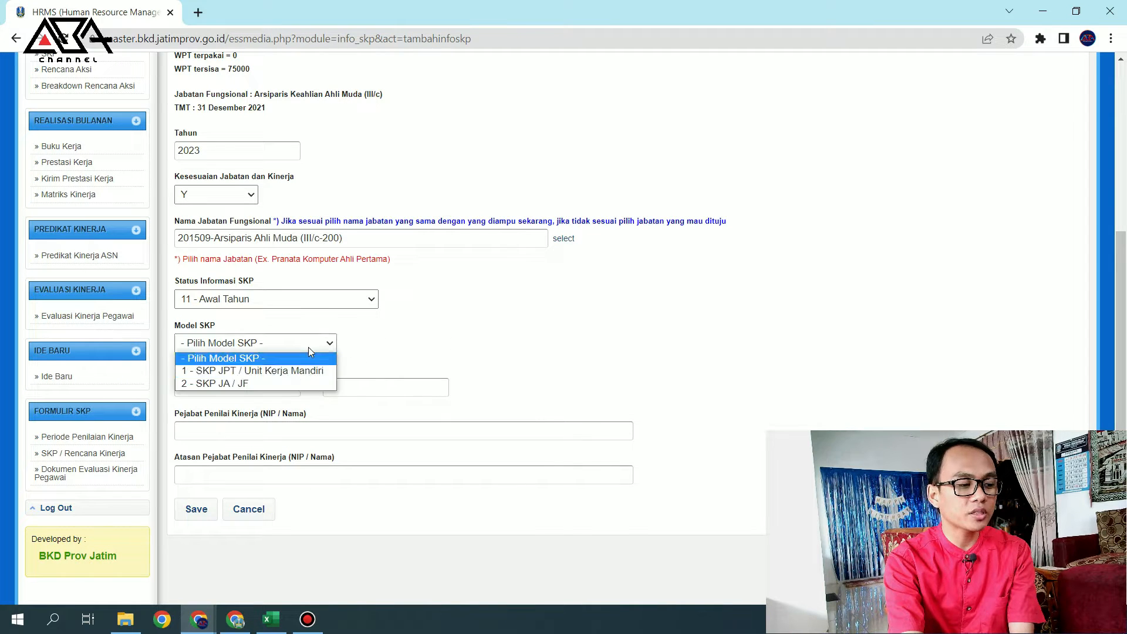
pyautogui.click(268, 383)
# Set the appraisal period from 01/01/2023 to 31/12/2023.
pyautogui.click(256, 388)
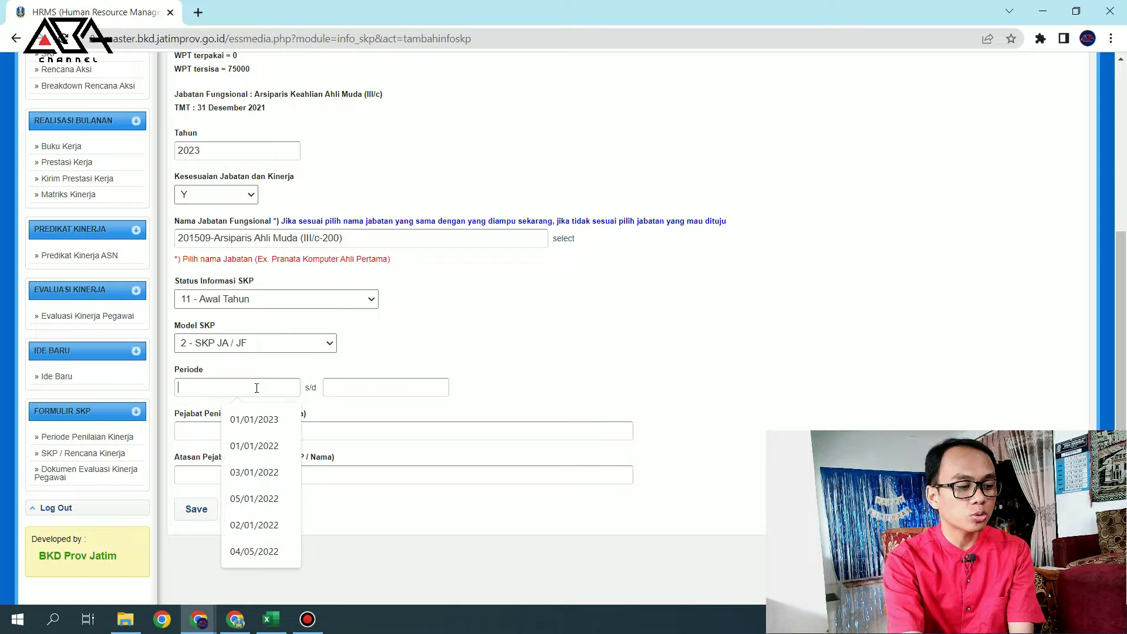
pyautogui.click(254, 419)
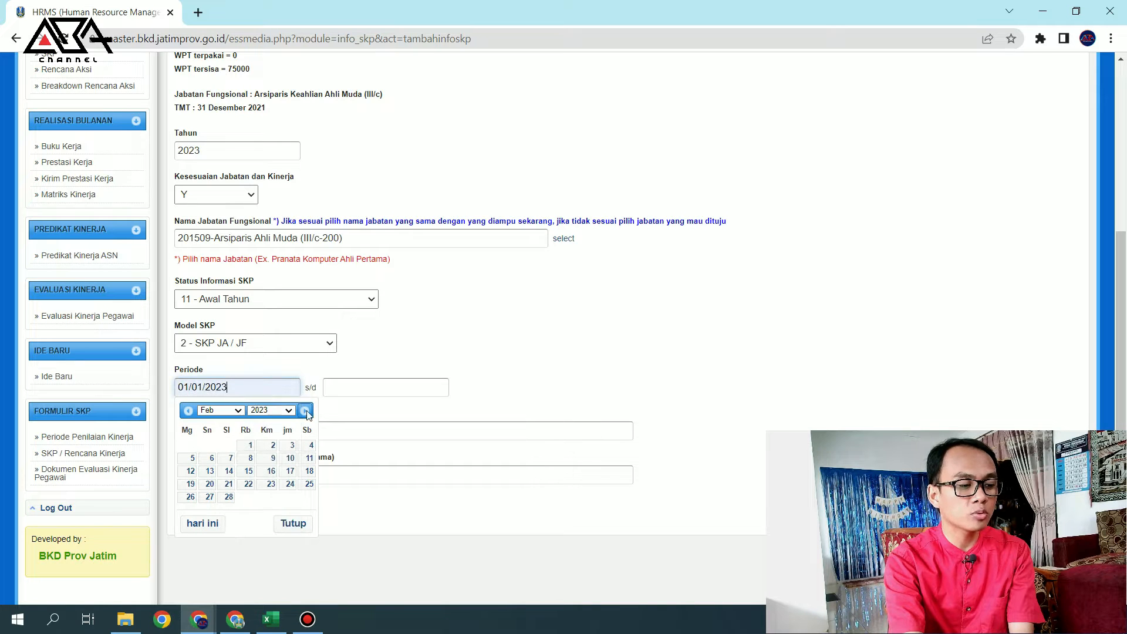
pyautogui.click(371, 392)
pyautogui.click(402, 417)
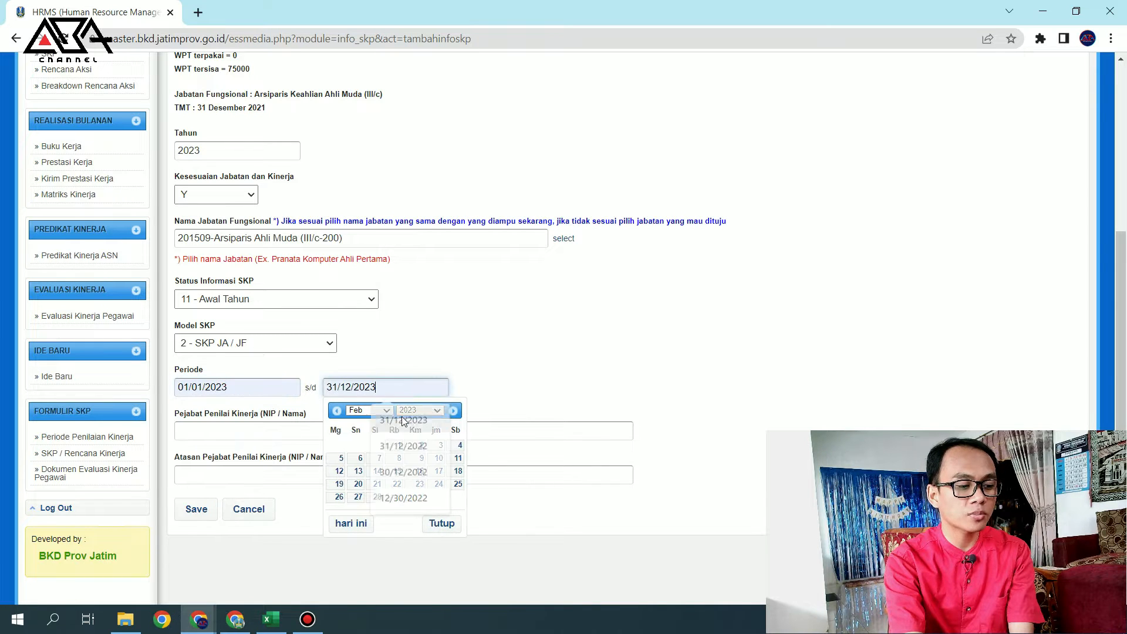
pyautogui.click(498, 376)
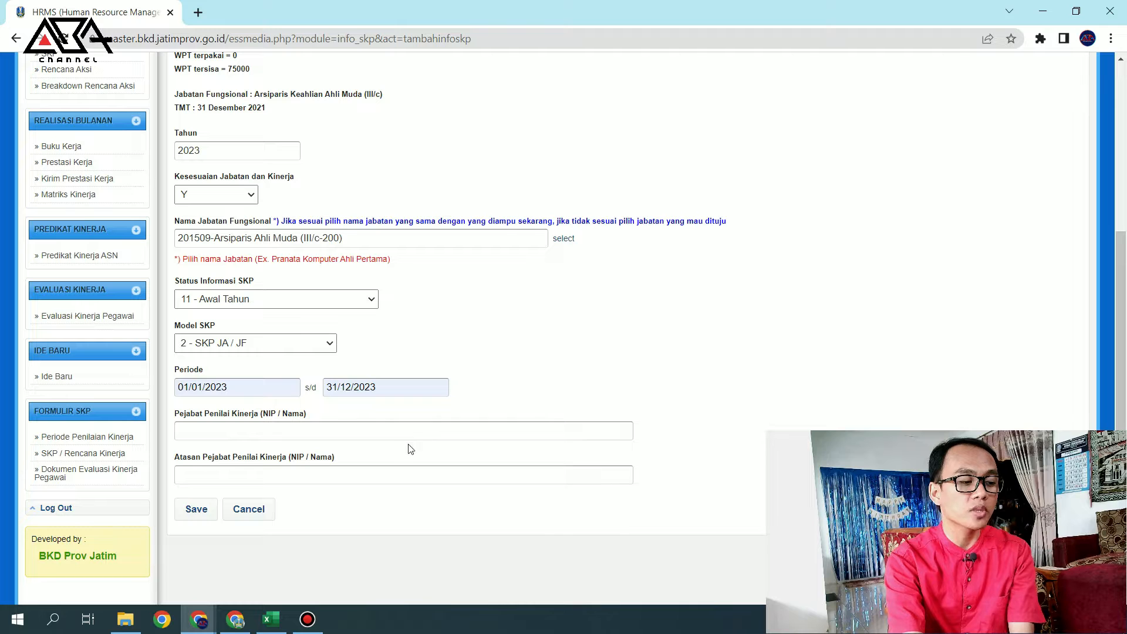
# Review the appraising official and supervisor fields, then save the 2023 SKP record.
pyautogui.moveTo(313, 423); pyautogui.dragTo(159, 410)
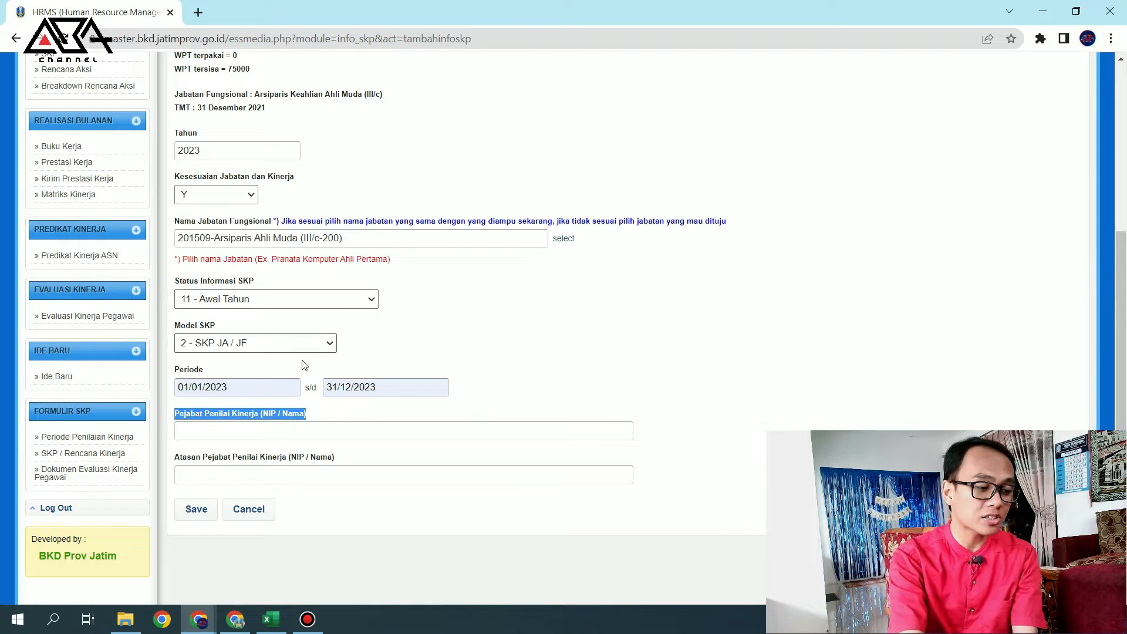
pyautogui.moveTo(397, 468); pyautogui.dragTo(169, 467)
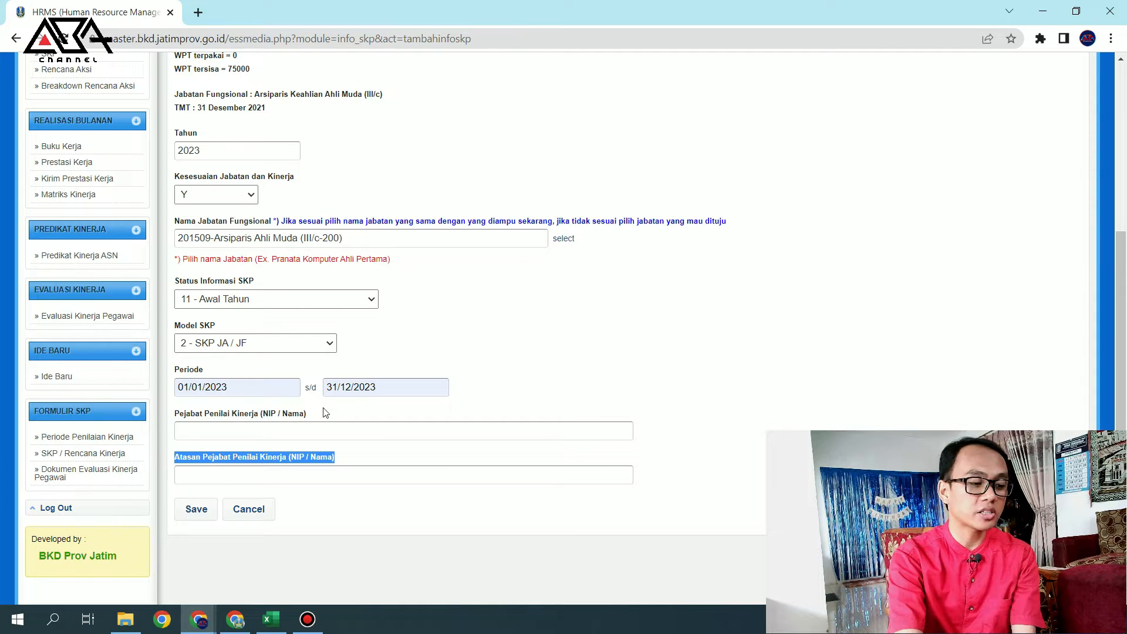
pyautogui.click(327, 427)
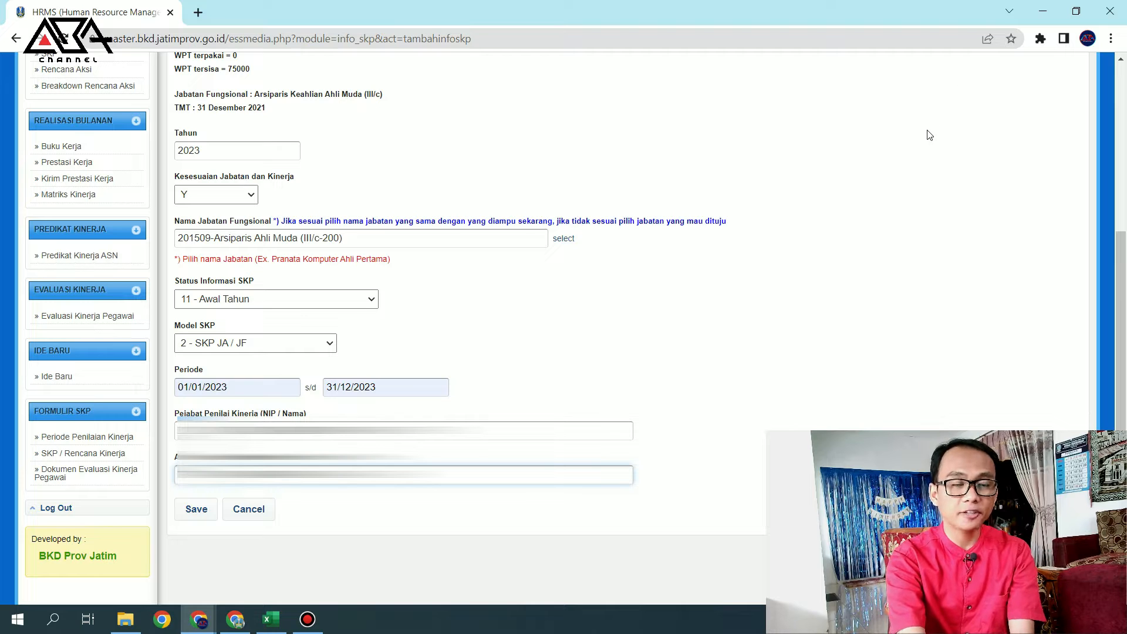
pyautogui.click(198, 514)
# Confirm the save, refresh the list, and activate the new 2023 SKP record.
pyautogui.click(634, 118)
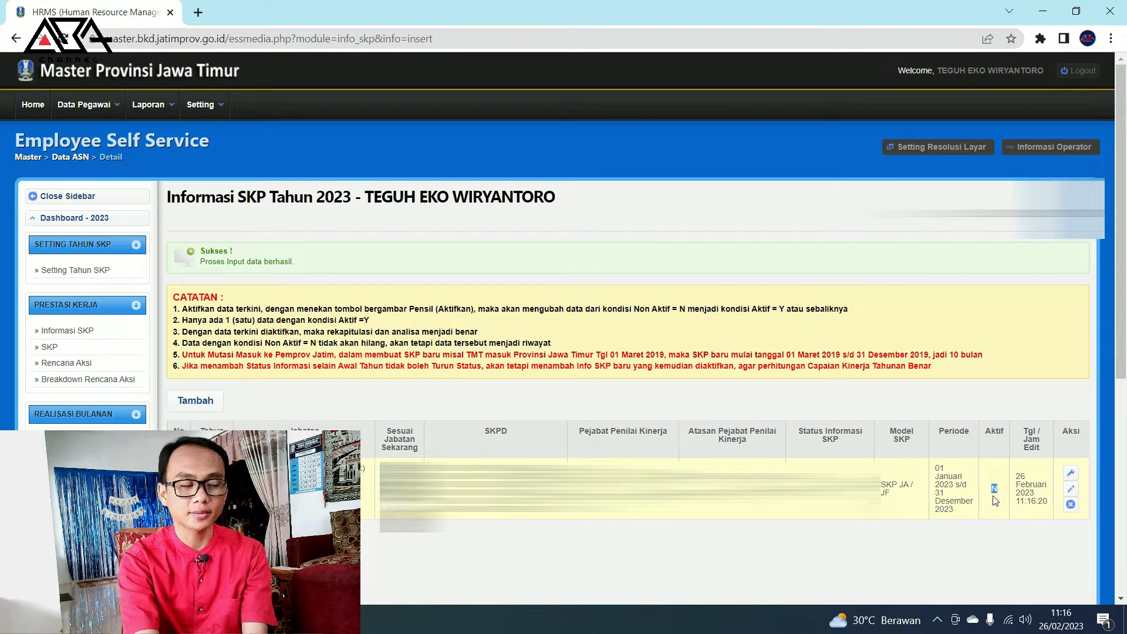
pyautogui.click(50, 351)
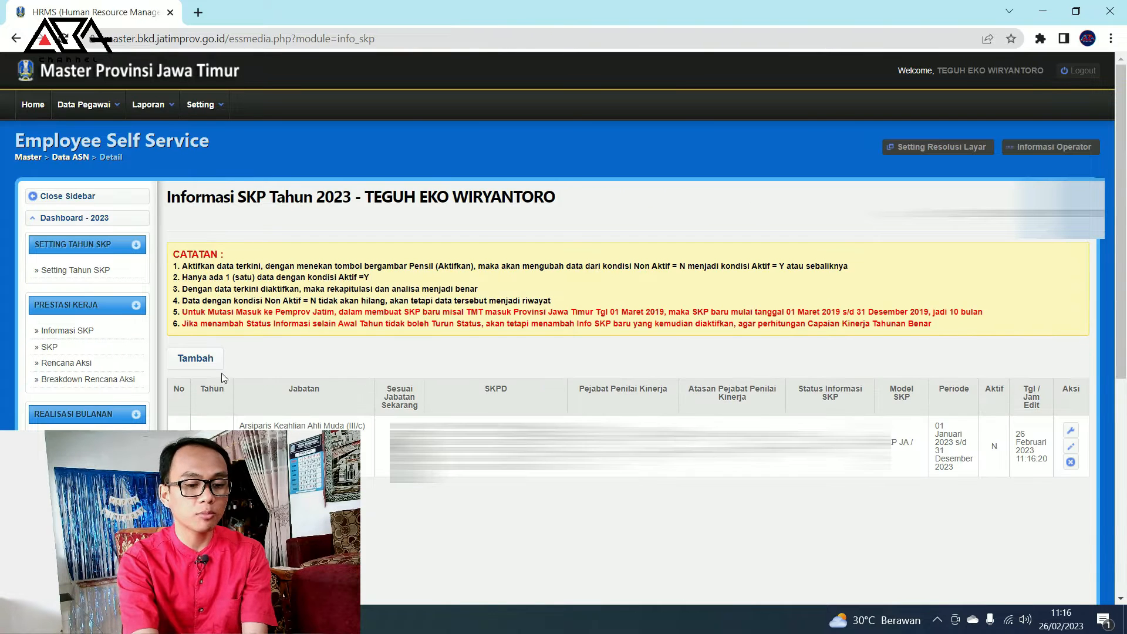
pyautogui.click(1070, 448)
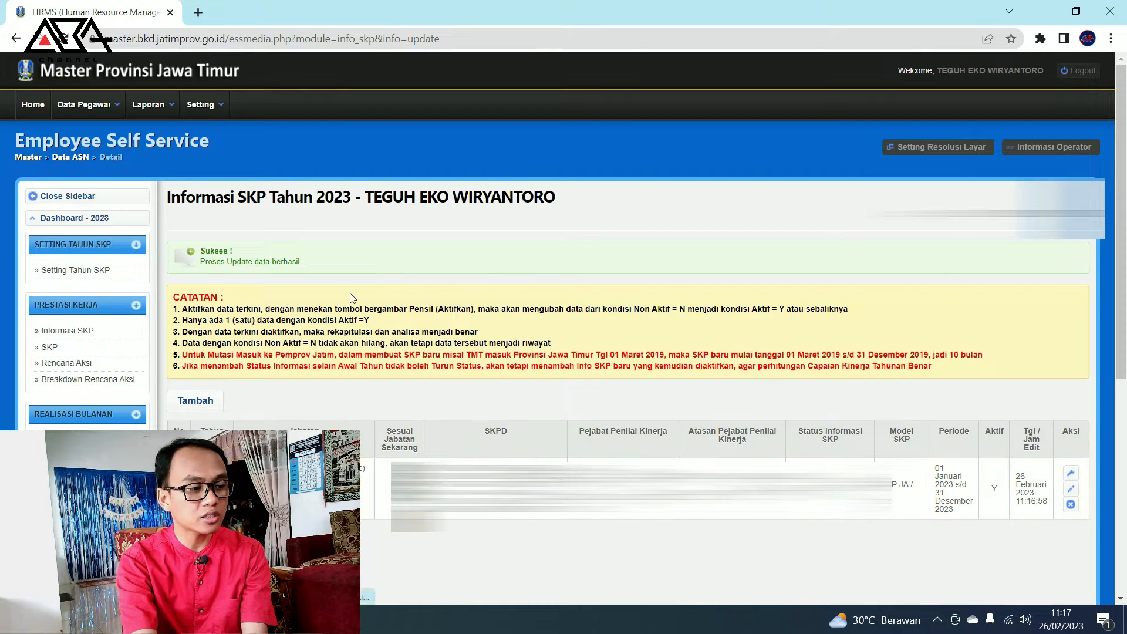
pyautogui.moveTo(302, 270); pyautogui.dragTo(199, 249)
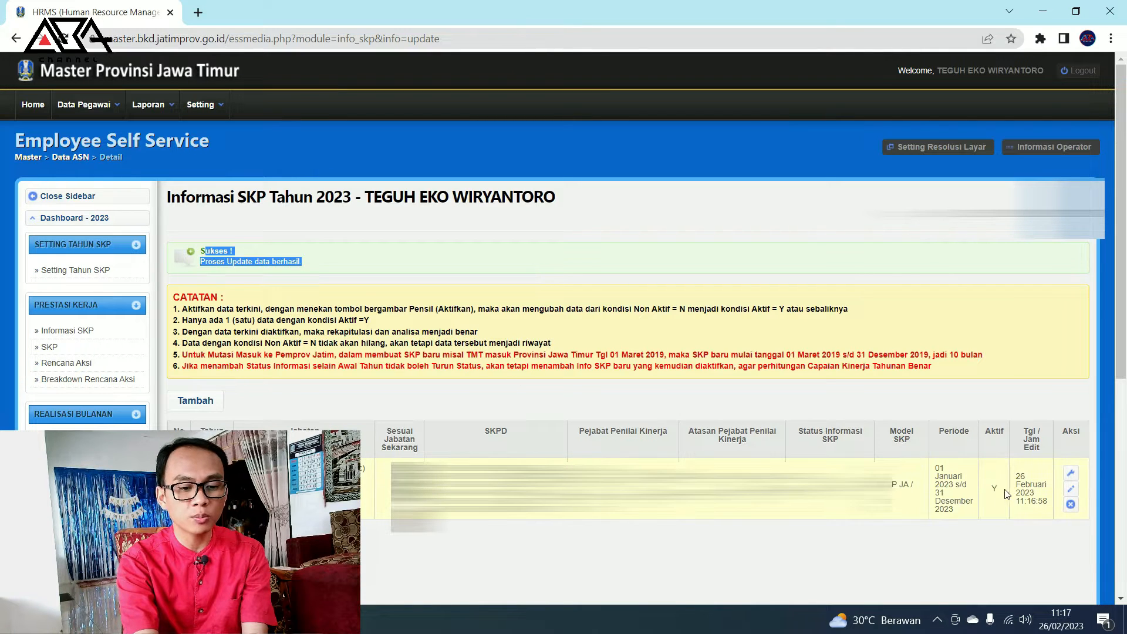
pyautogui.moveTo(1005, 489); pyautogui.dragTo(984, 490)
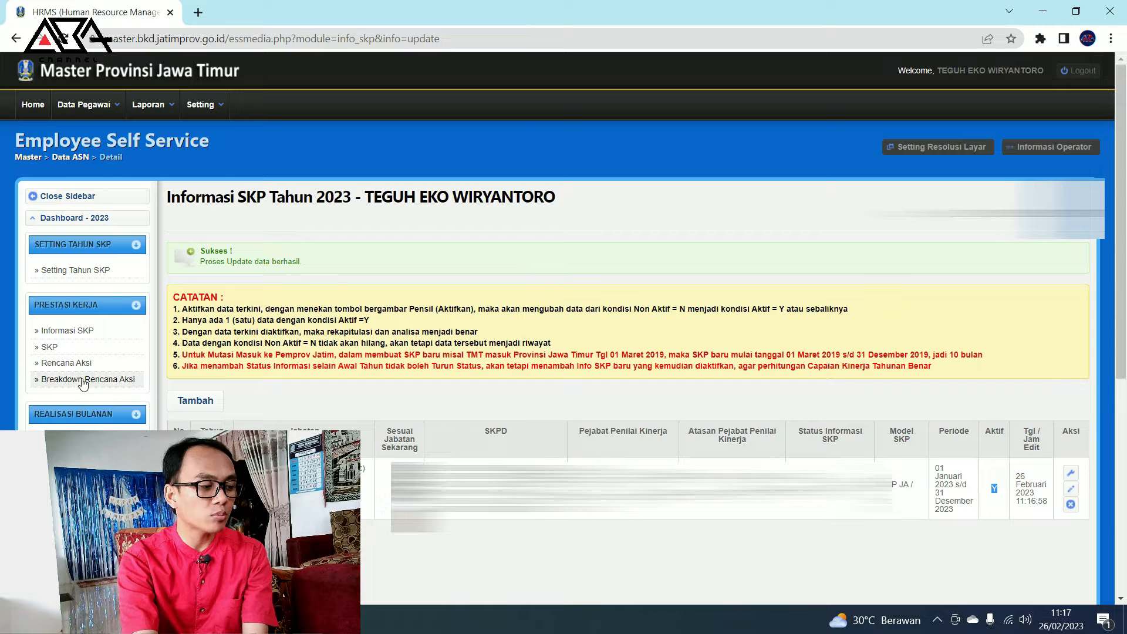
# Open the 2023 Rencana Hasil Kerja page and review its notes on IKI requirements.
pyautogui.click(69, 348)
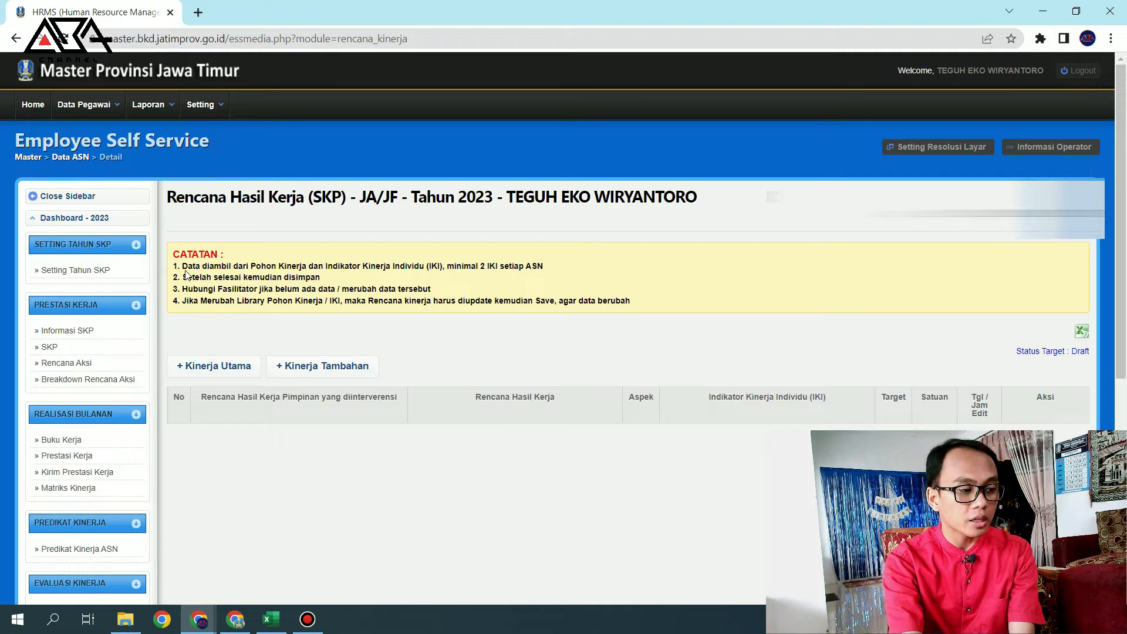
pyautogui.moveTo(184, 266); pyautogui.dragTo(546, 273)
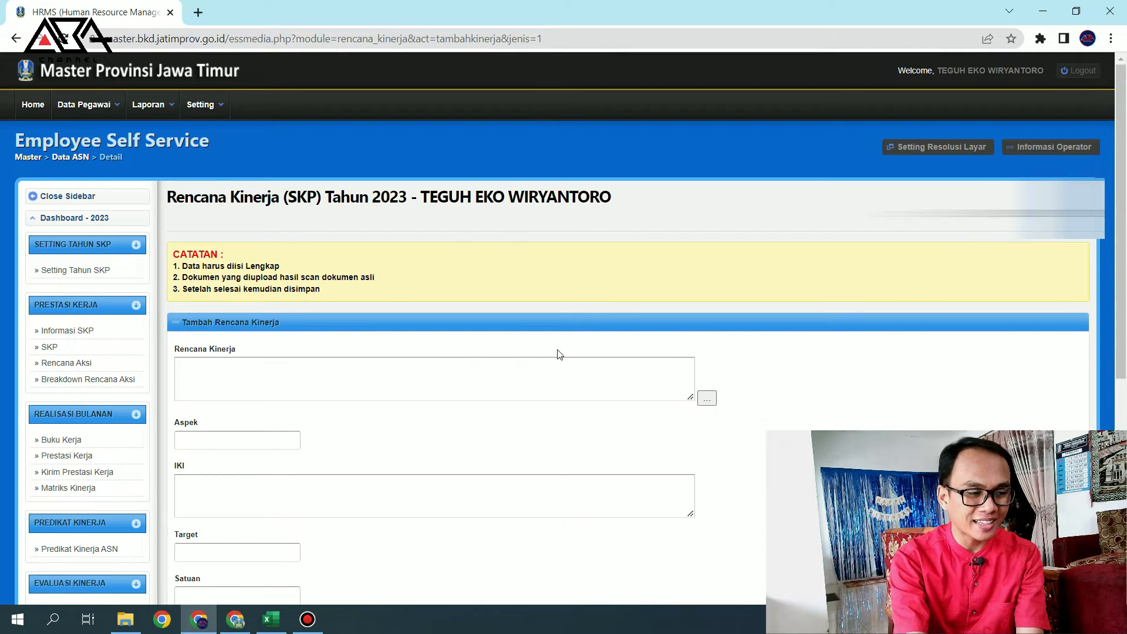
# Start a new Kinerja Utama entry and open the enlarged Rencana Kinerja lookup list.
pyautogui.click(143, 347)
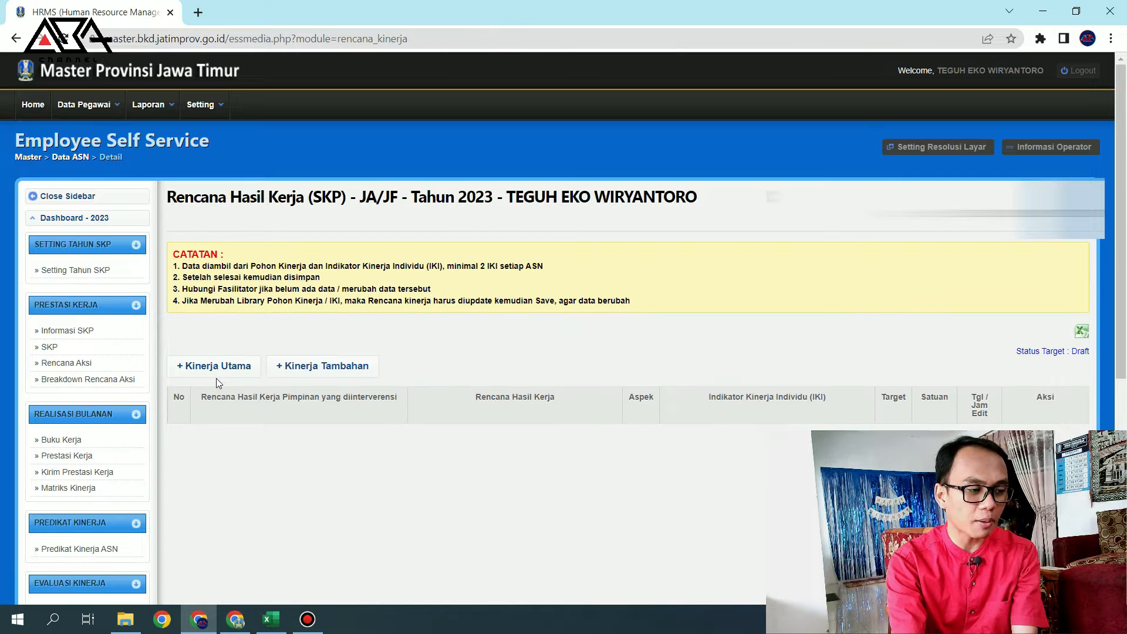
pyautogui.click(215, 370)
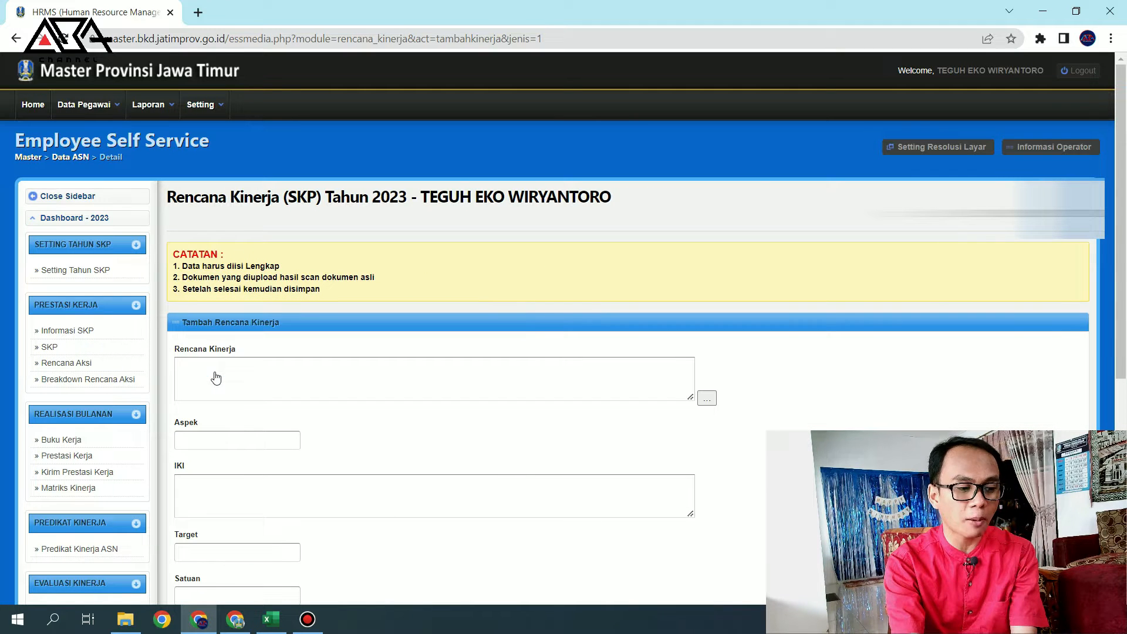
pyautogui.click(707, 401)
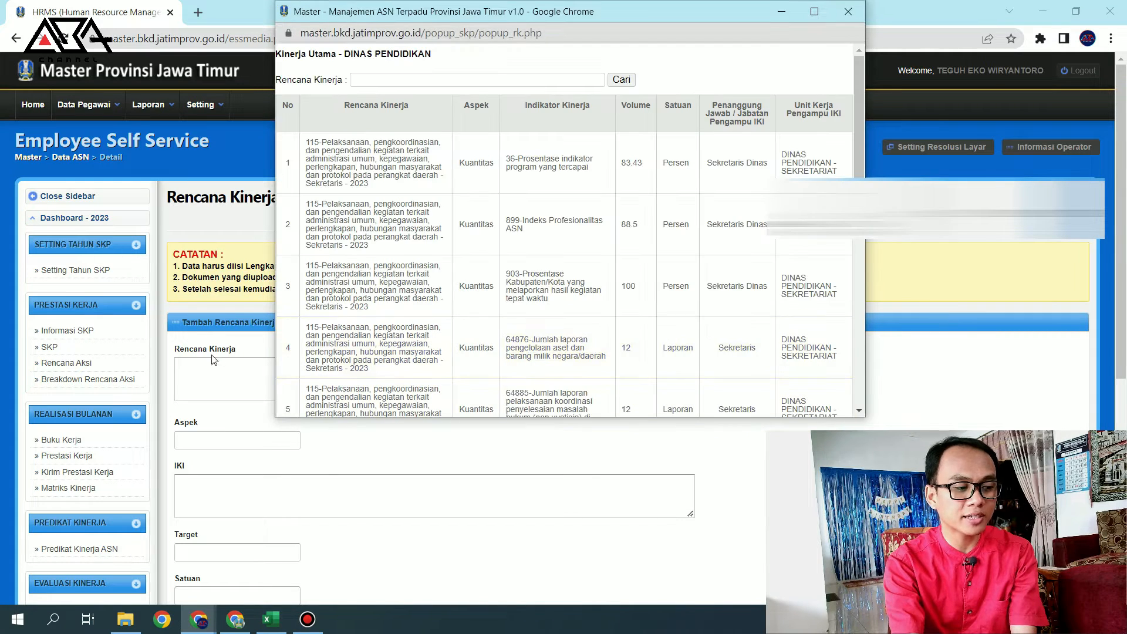
pyautogui.click(814, 11)
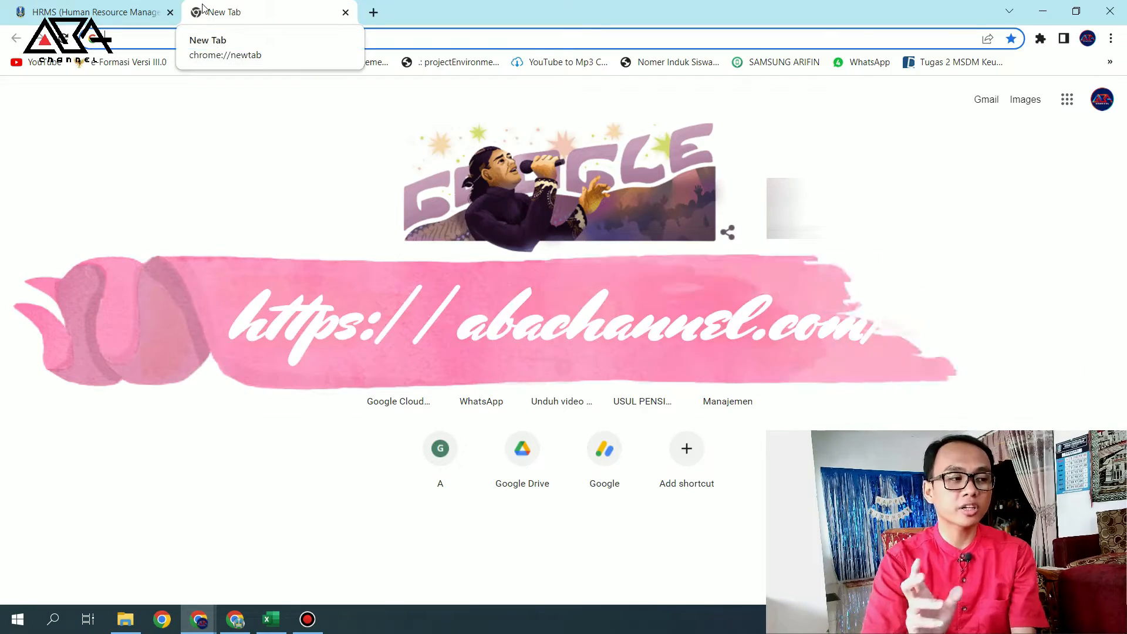
pyautogui.write('www')
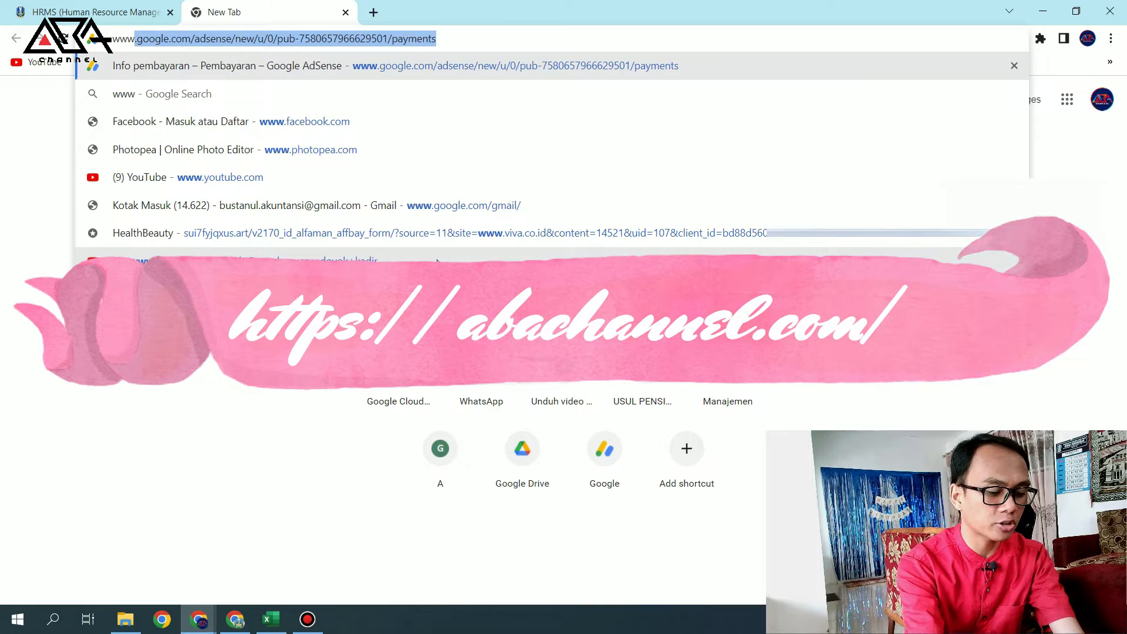
pyautogui.press('BackSpace')
pyautogui.write('.a')
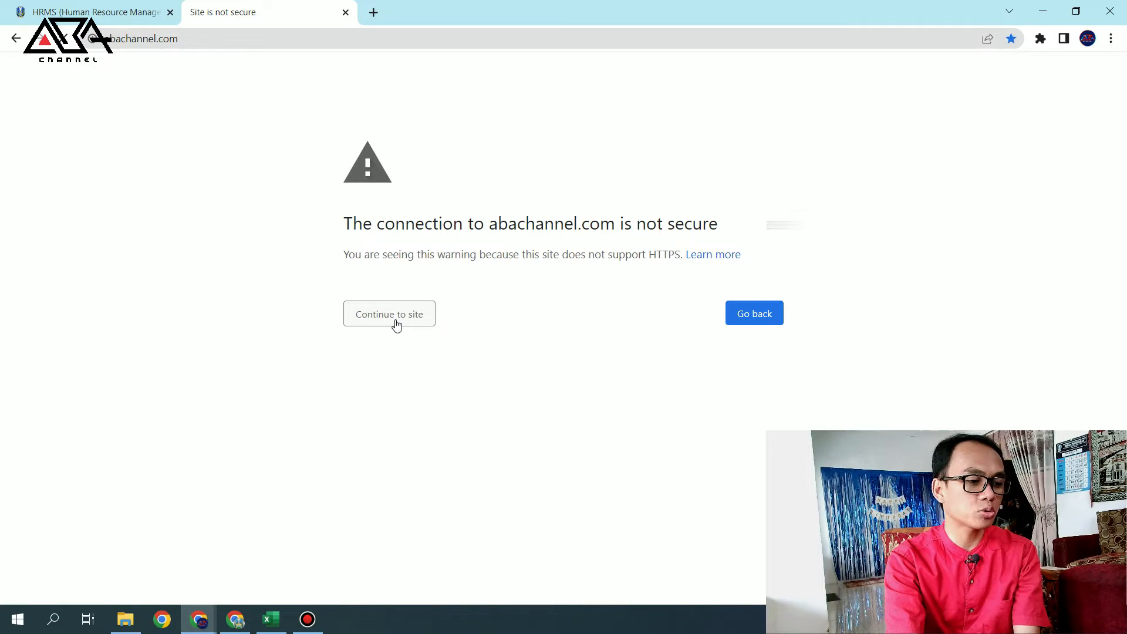
pyautogui.click(393, 318)
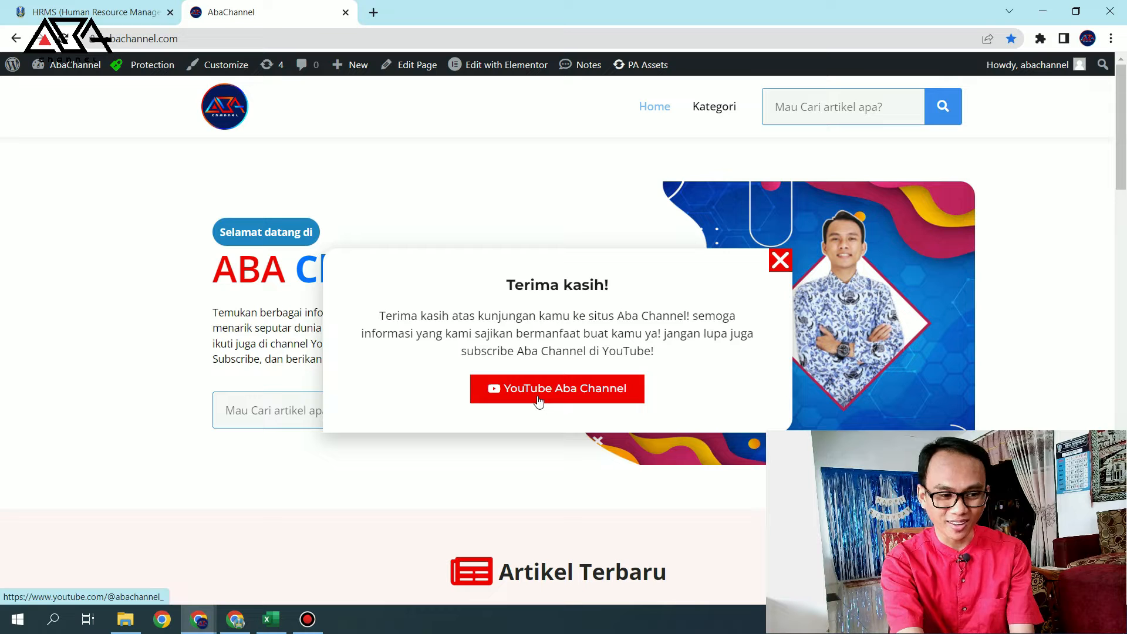
pyautogui.click(780, 262)
# Search the site for 'iki jabatan' and open the RHK and IKI spreadsheet download.
pyautogui.click(824, 94)
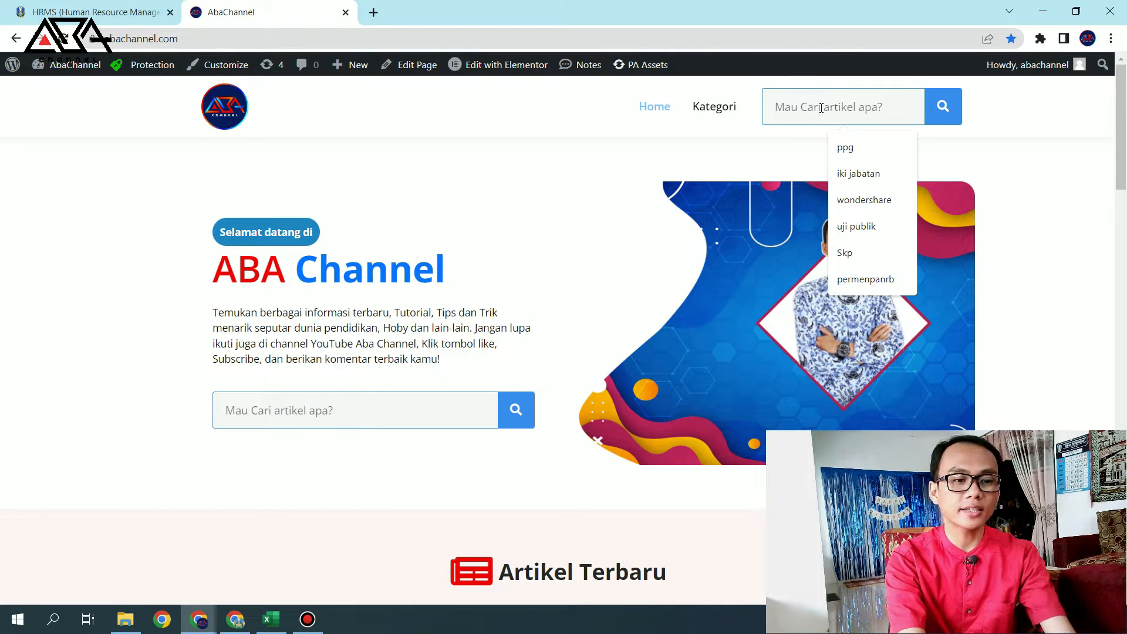
pyautogui.write('iki jaba')
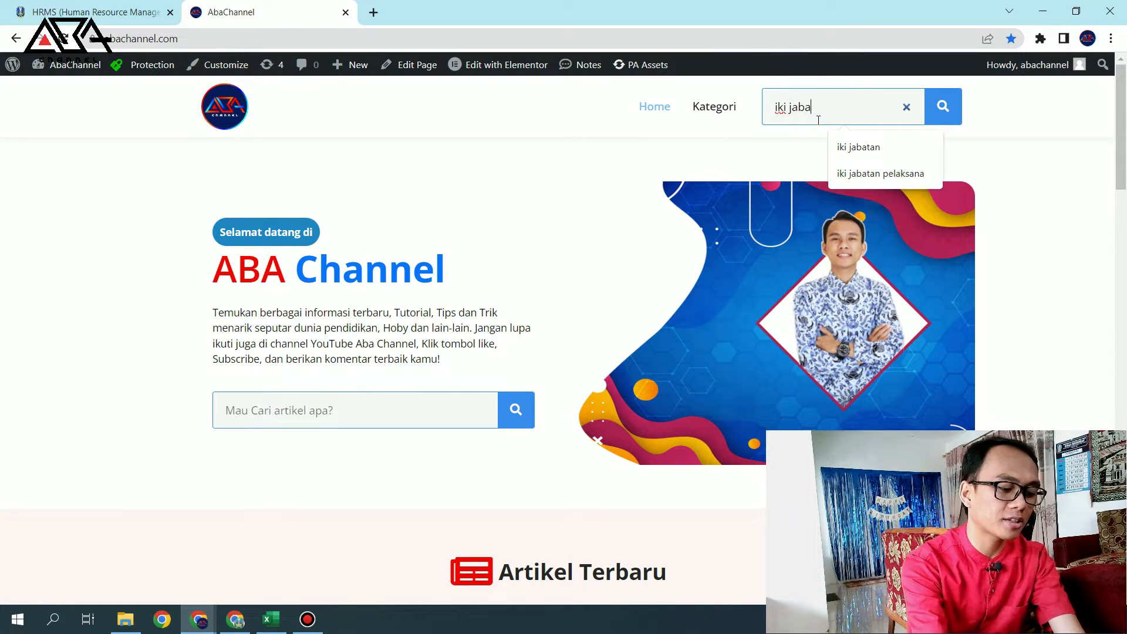
pyautogui.write('tan pelaksana')
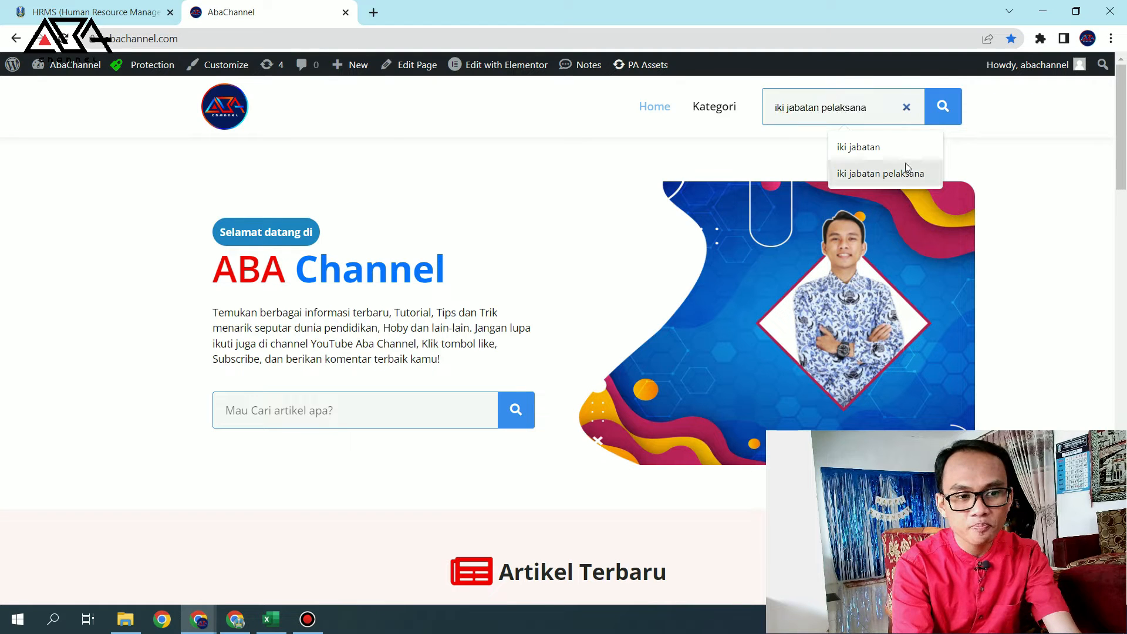
pyautogui.click(943, 108)
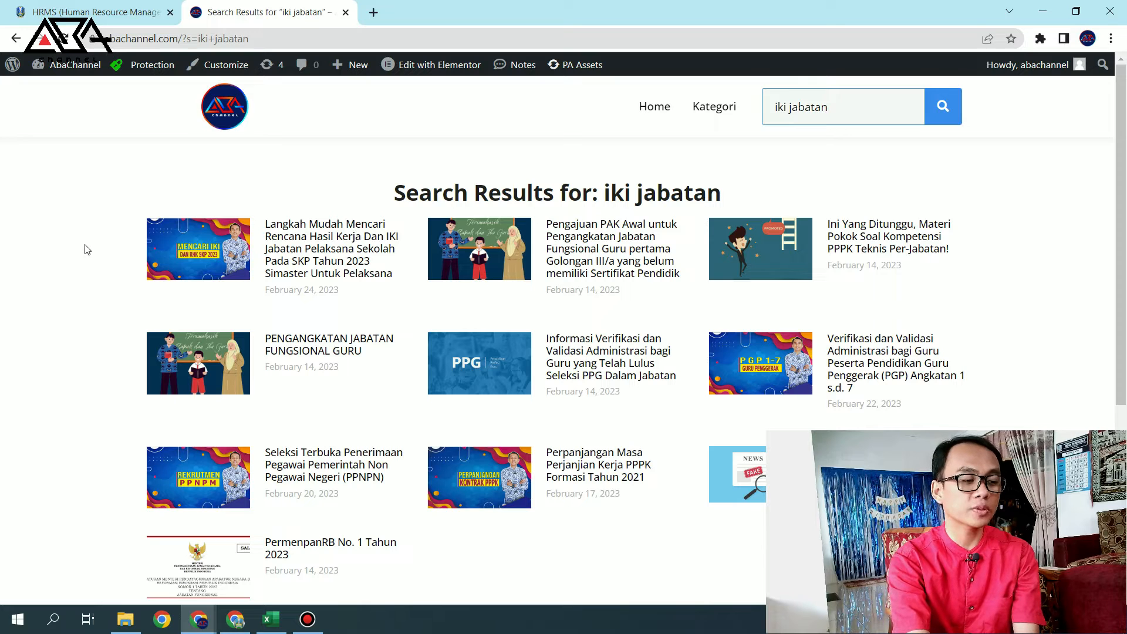
pyautogui.click(308, 252)
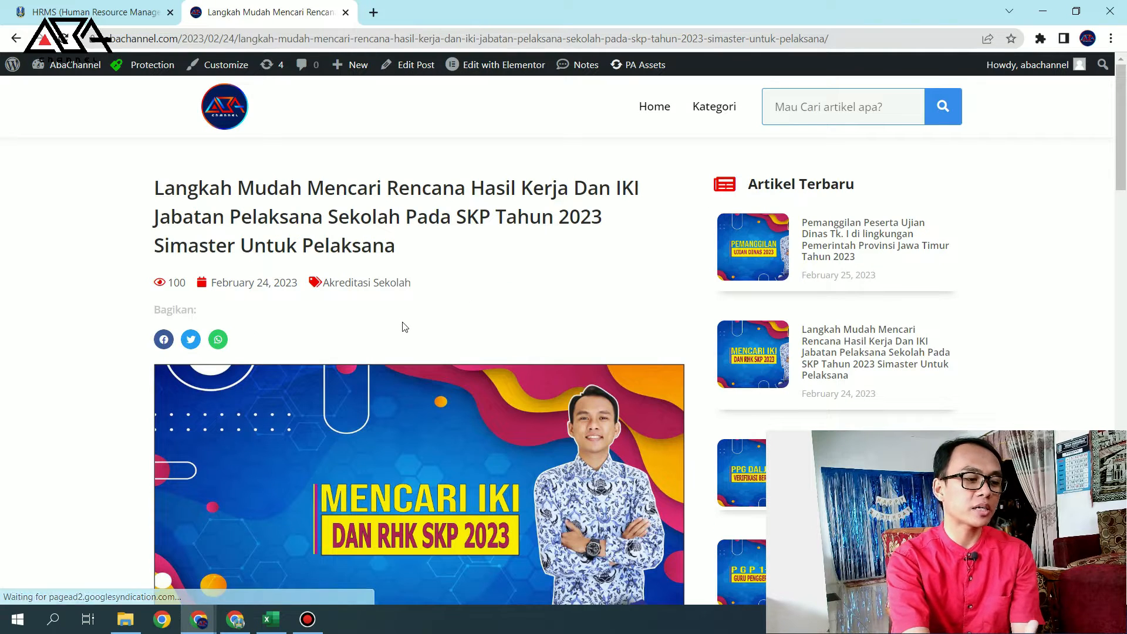
pyautogui.scroll(-10, 454, 327)
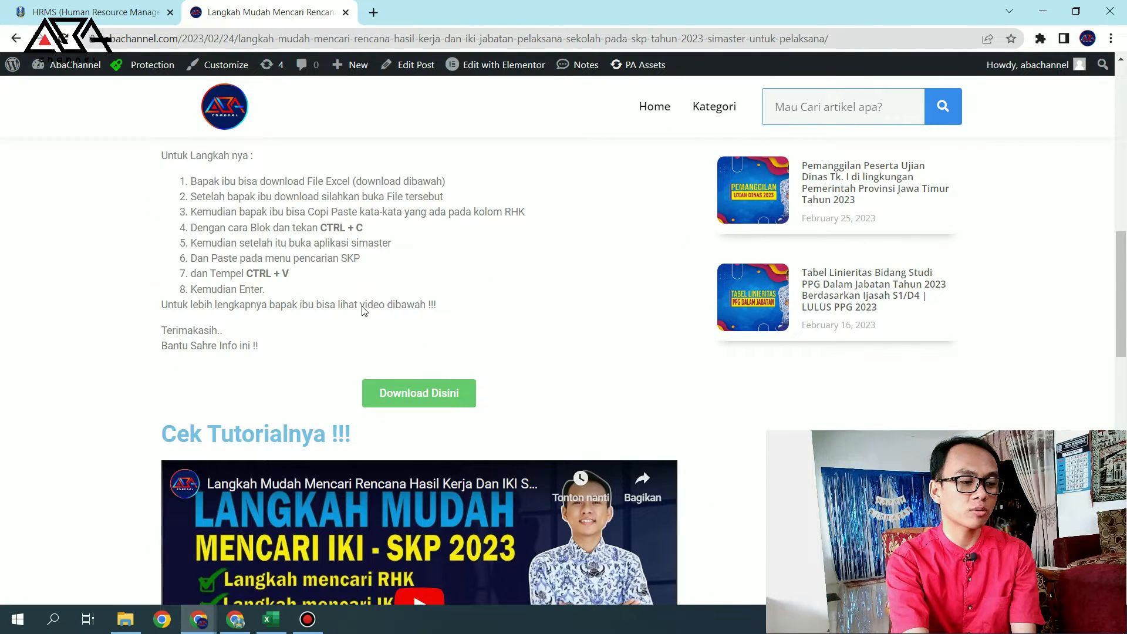
pyautogui.click(437, 404)
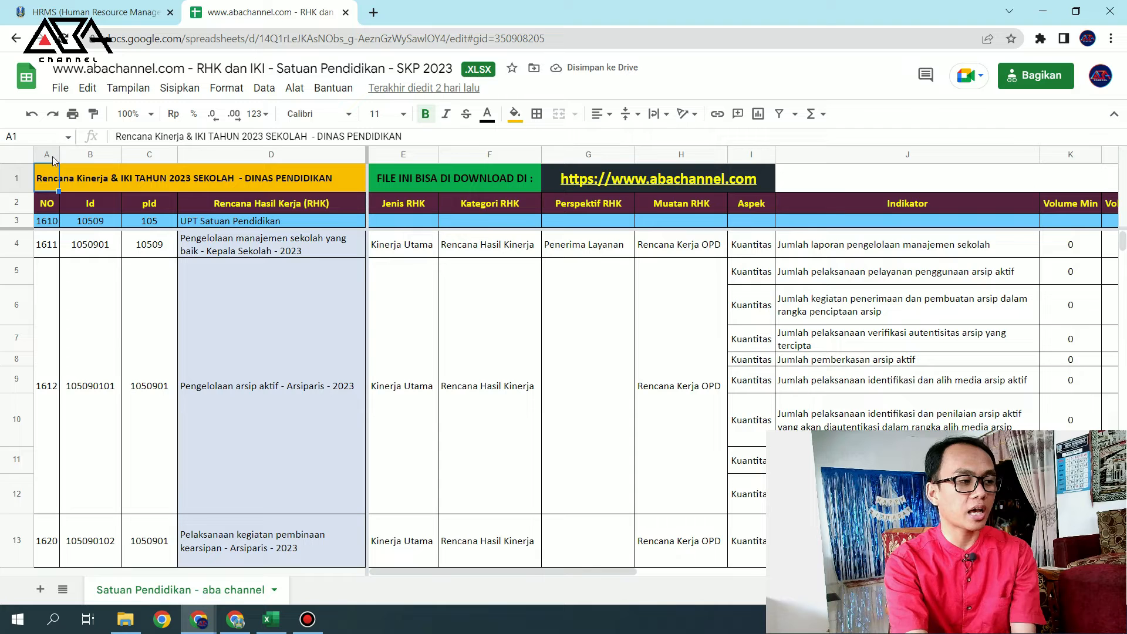
# Download the sheet as Microsoft Excel (.xlsx) and open the saved workbook.
pyautogui.click(60, 89)
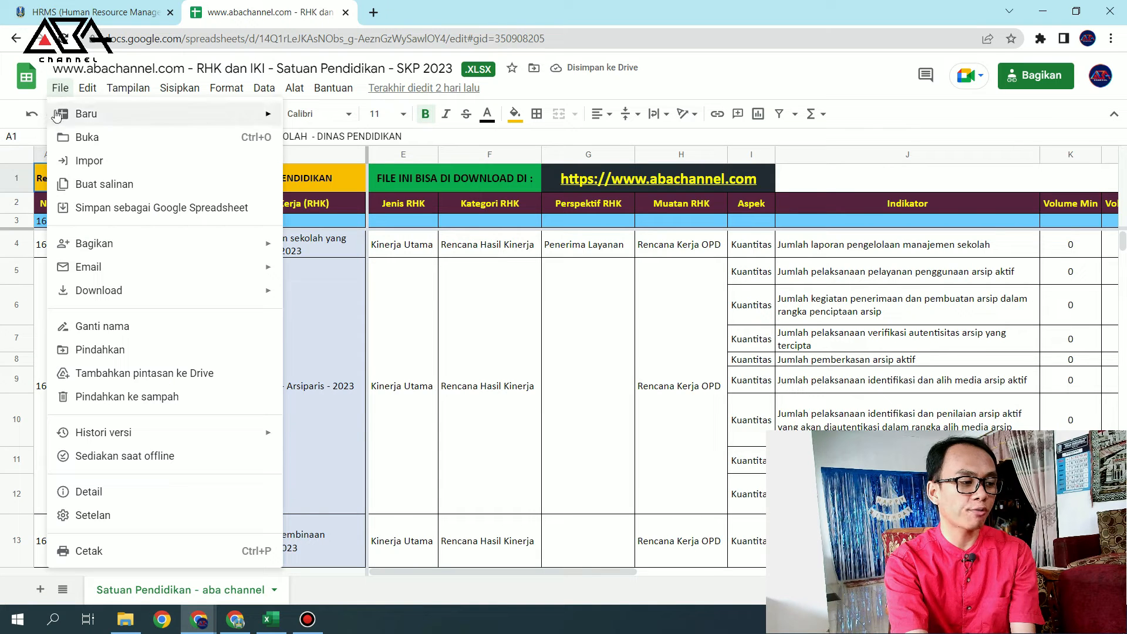
pyautogui.moveTo(112, 298)
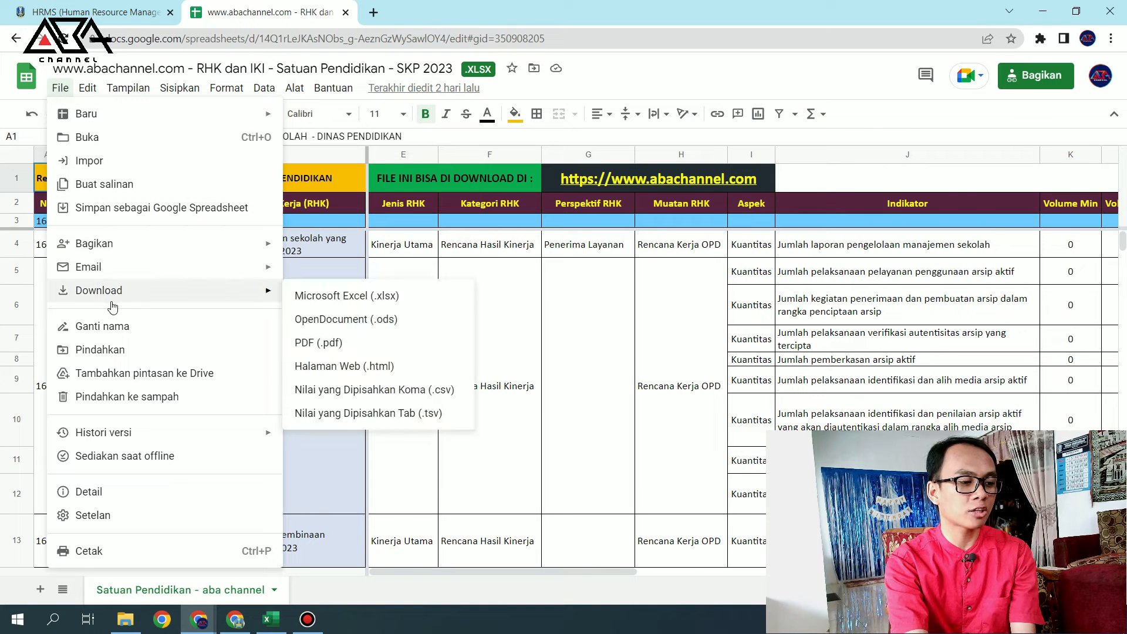
pyautogui.click(355, 297)
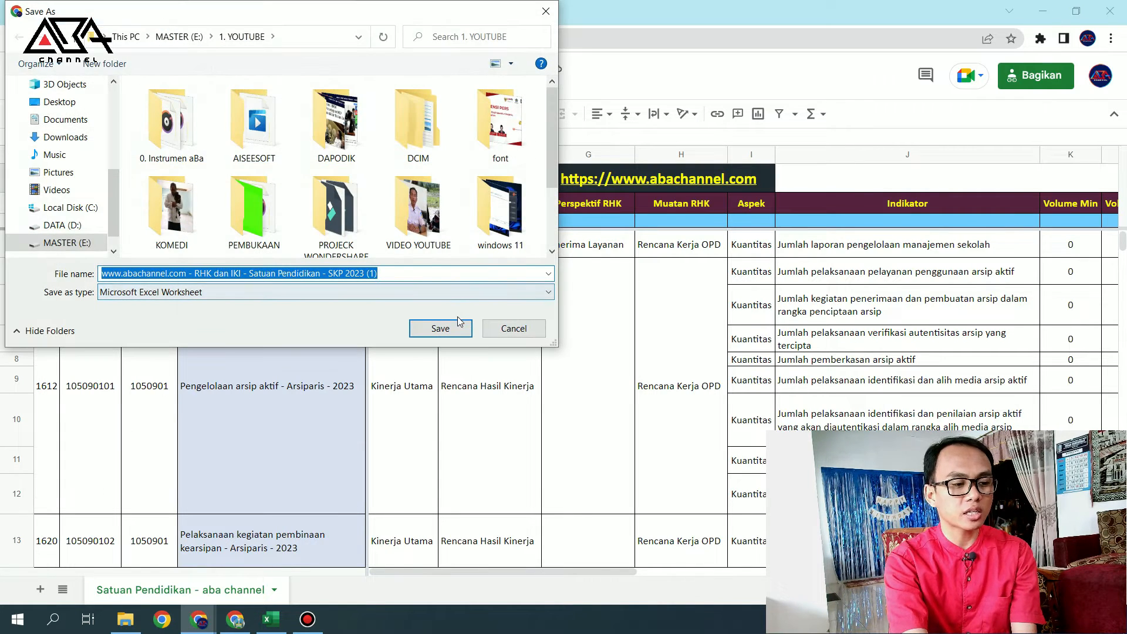
pyautogui.click(459, 322)
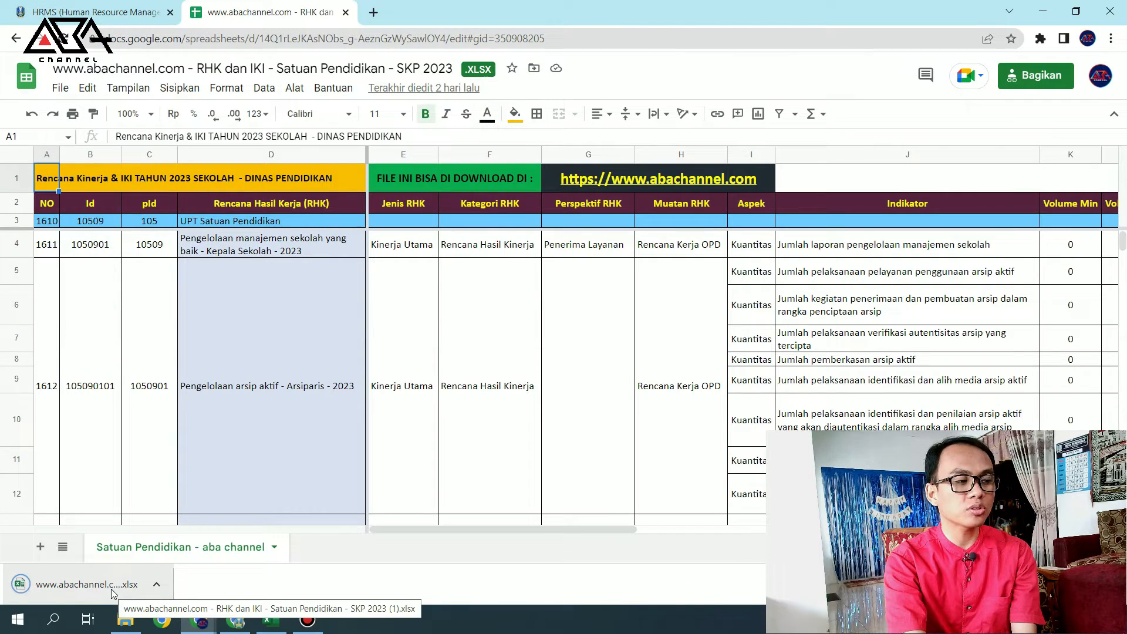
pyautogui.click(113, 588)
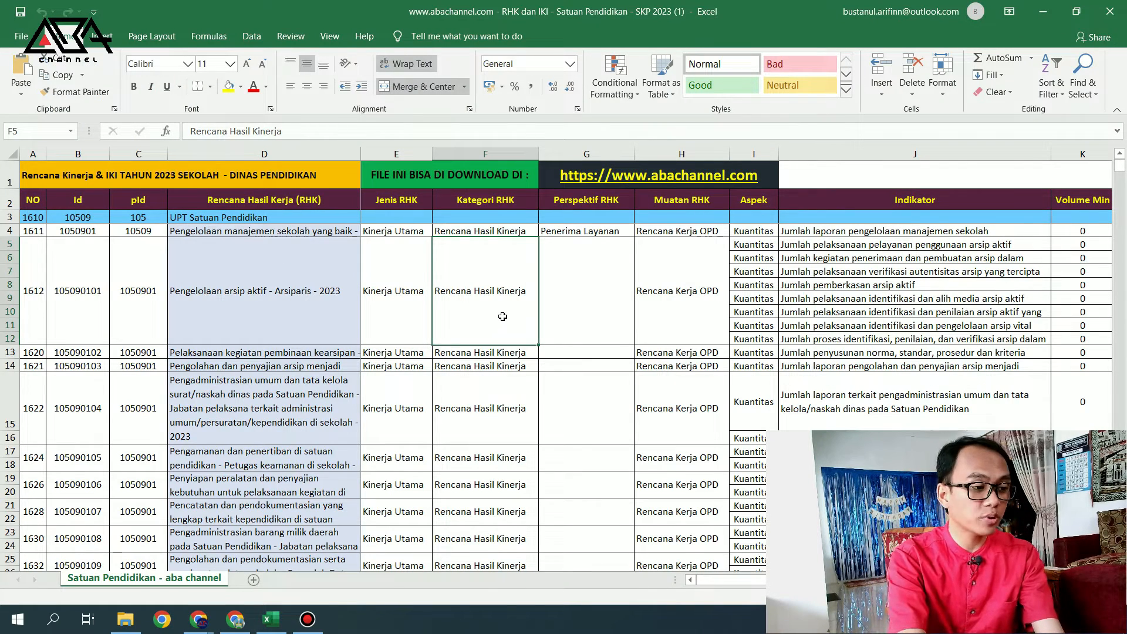
# Copy entry 1612's RHK text 'Pengelolaan arsip aktif - Arsiparis - 2023', then return to the HRMS lookup.
pyautogui.click(396, 378)
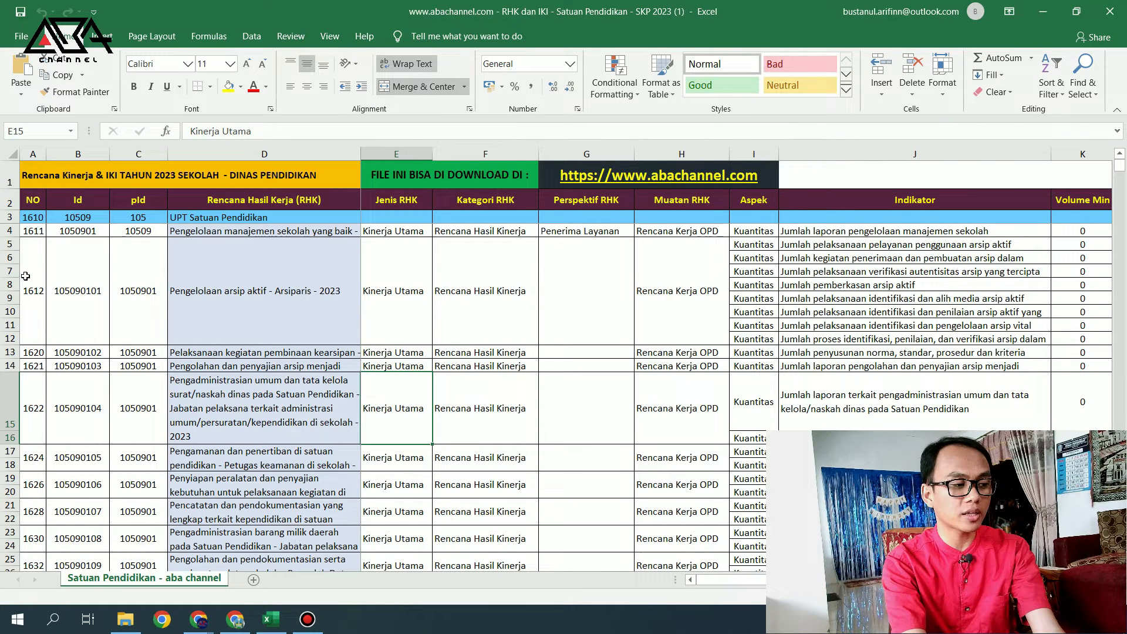
pyautogui.click(33, 303)
pyautogui.moveTo(39, 300); pyautogui.dragTo(1099, 344)
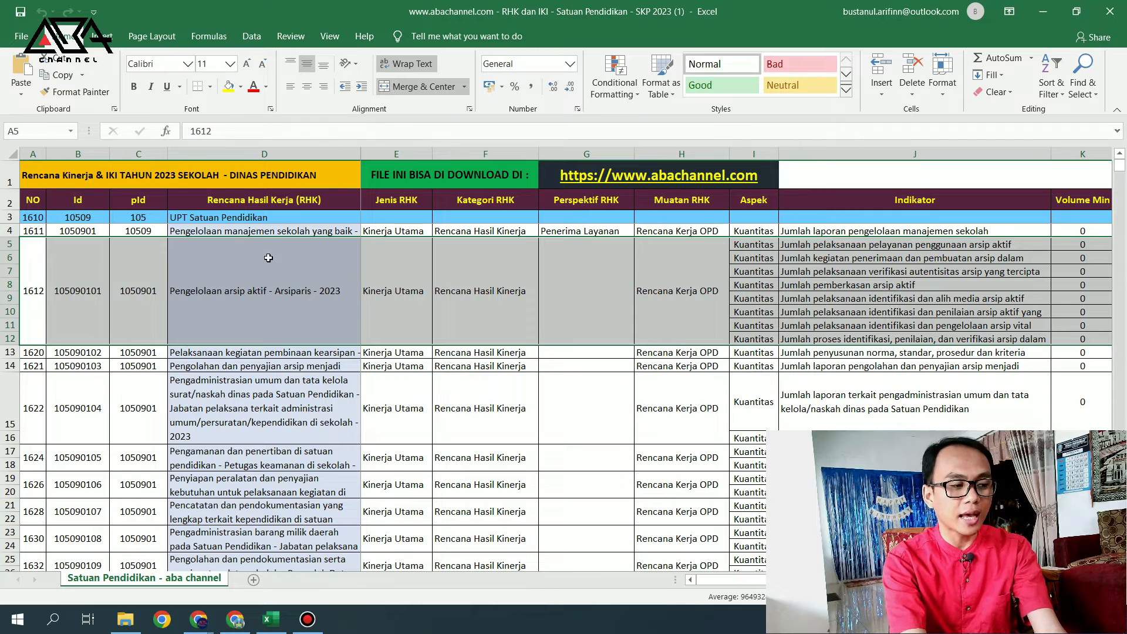
pyautogui.click(268, 258)
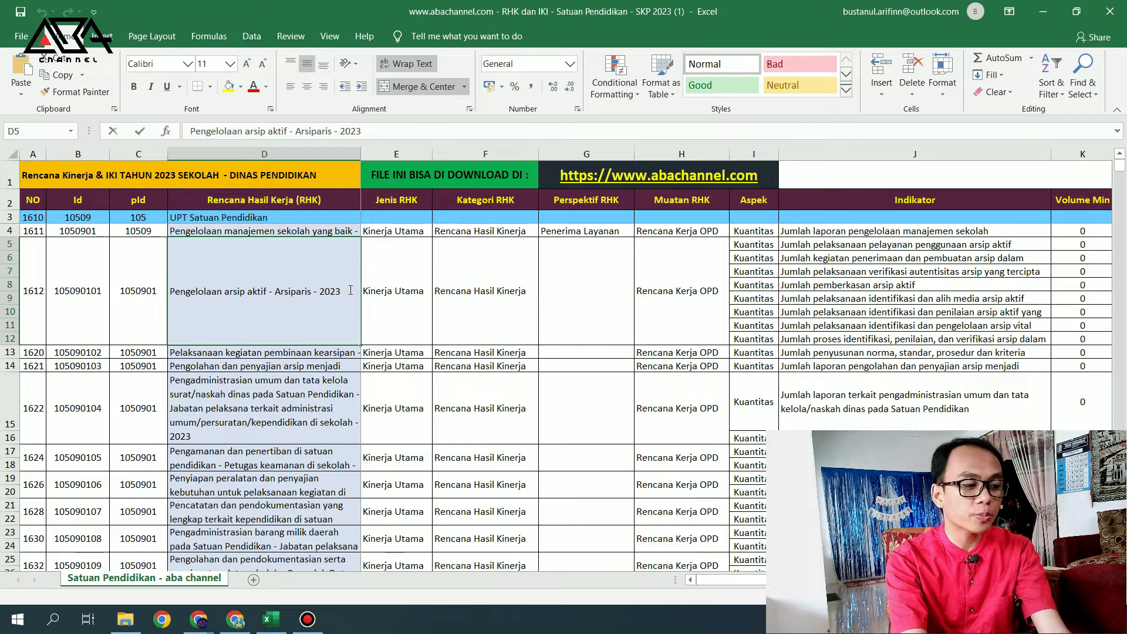
pyautogui.doubleClick(350, 288)
pyautogui.moveTo(349, 287); pyautogui.dragTo(170, 294)
pyautogui.hotkey('ctrl', 'c')
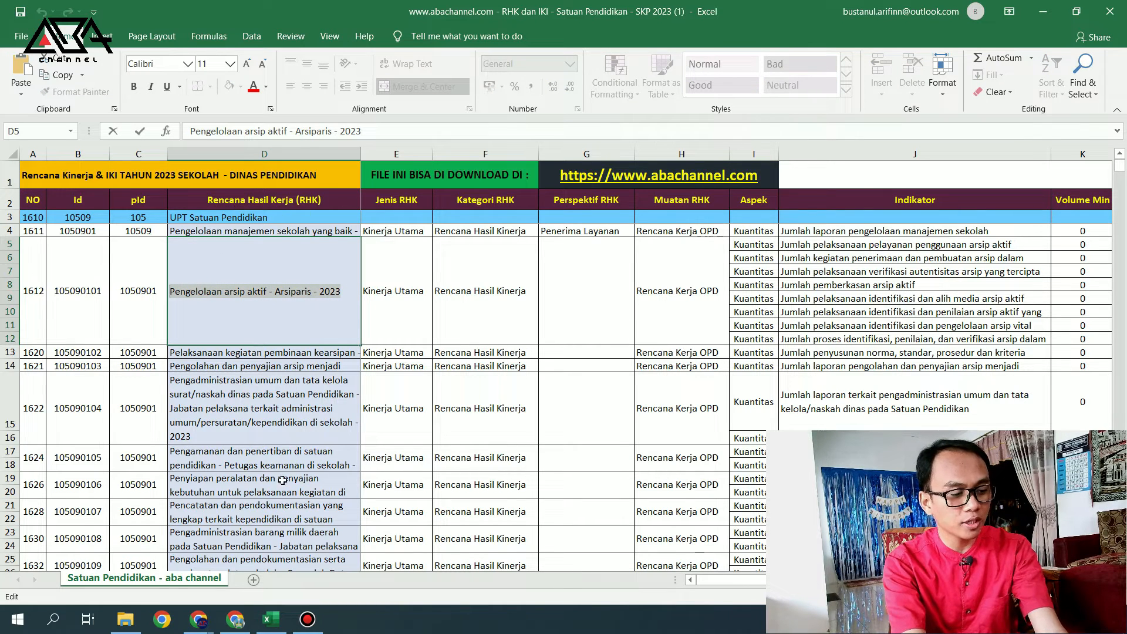
pyautogui.click(198, 620)
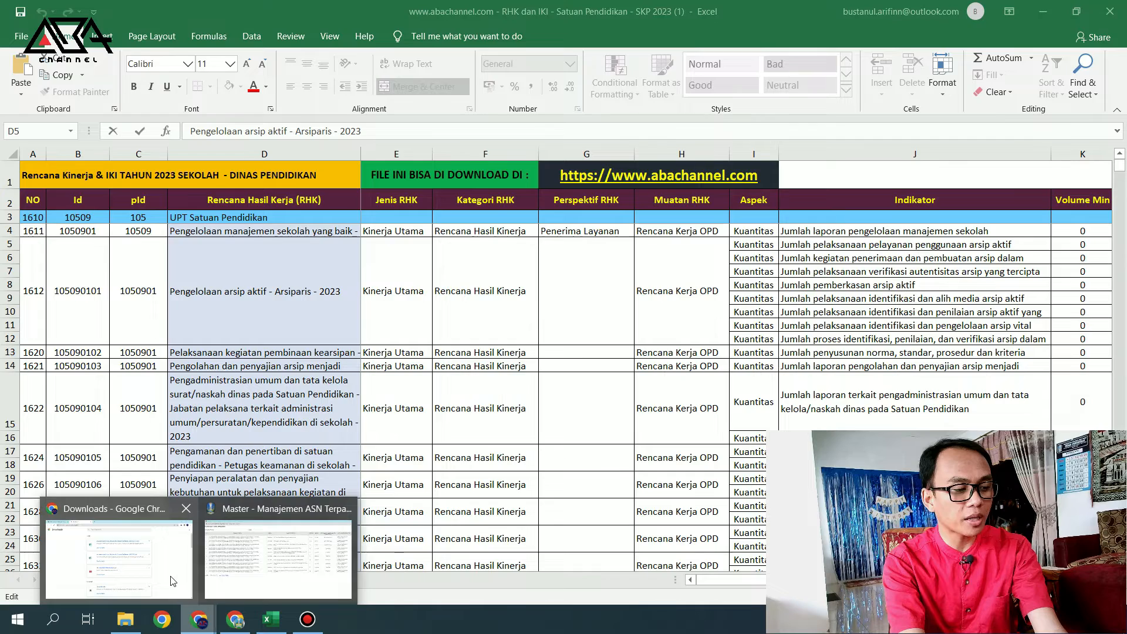
pyautogui.click(266, 567)
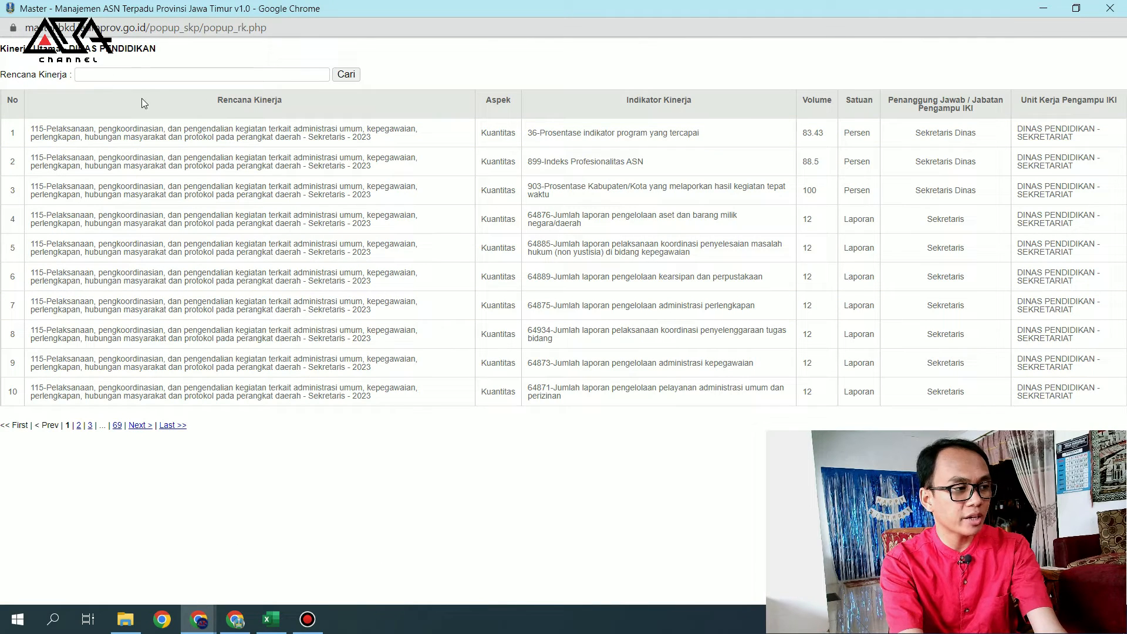
# Search the Rencana Kinerja lookup for the pasted 'Pengelolaan arsip aktif - Arsiparis - 2023' text.
pyautogui.click(136, 70)
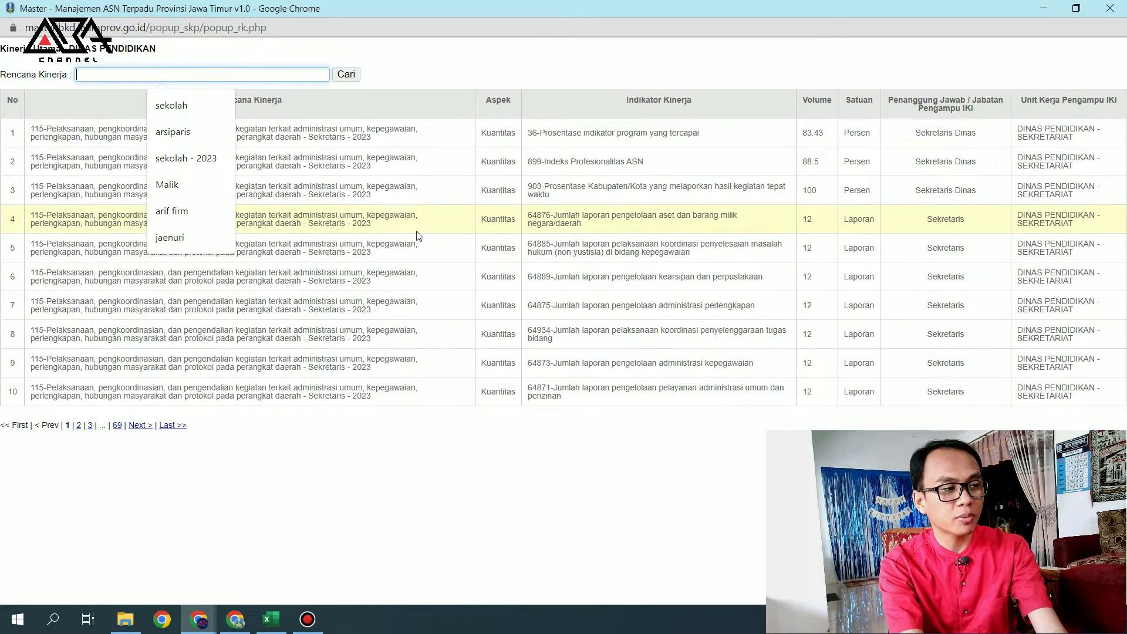
pyautogui.hotkey('ctrl', 'v')
pyautogui.click(350, 75)
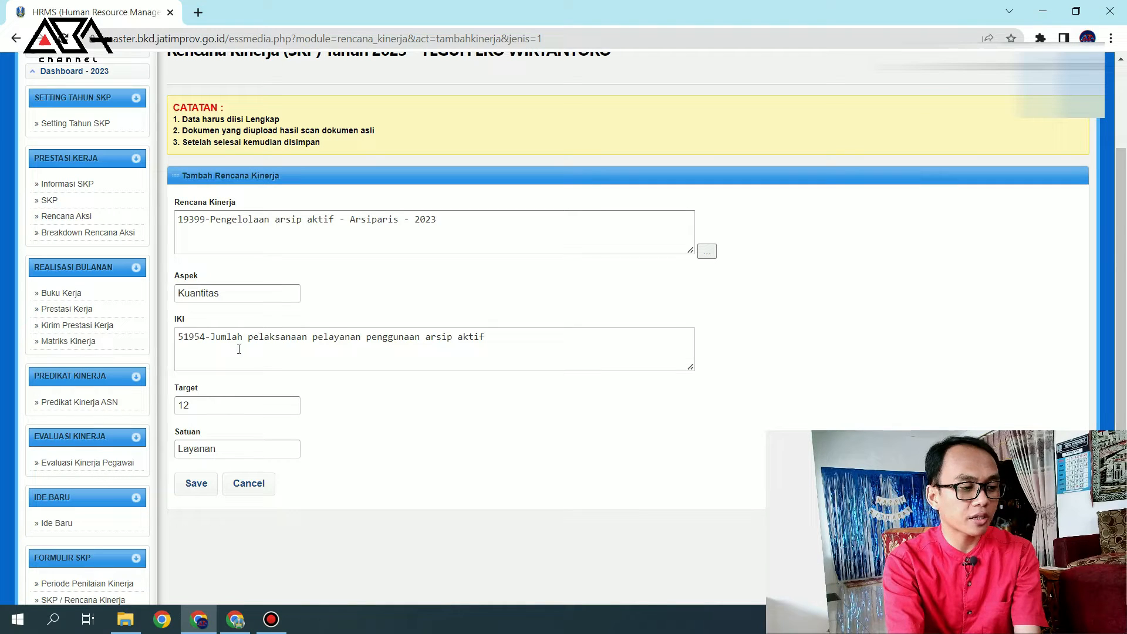
# Save and confirm Kinerja Utama entry 1, then highlight the 'minimal 2 IKI setiap ASN' note.
pyautogui.click(197, 483)
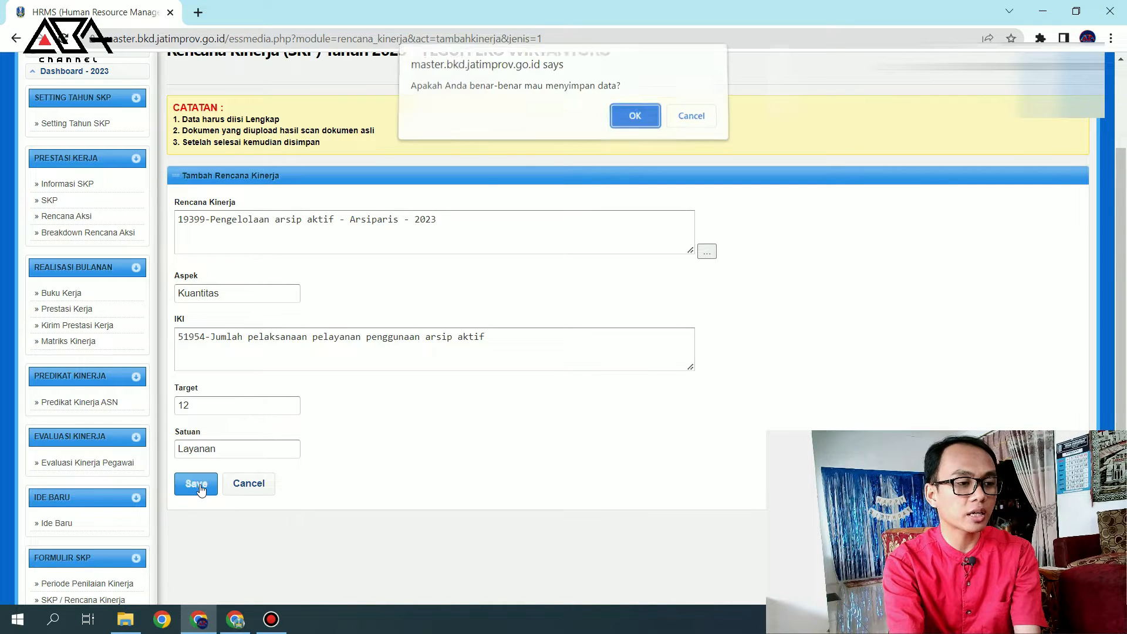
pyautogui.click(632, 118)
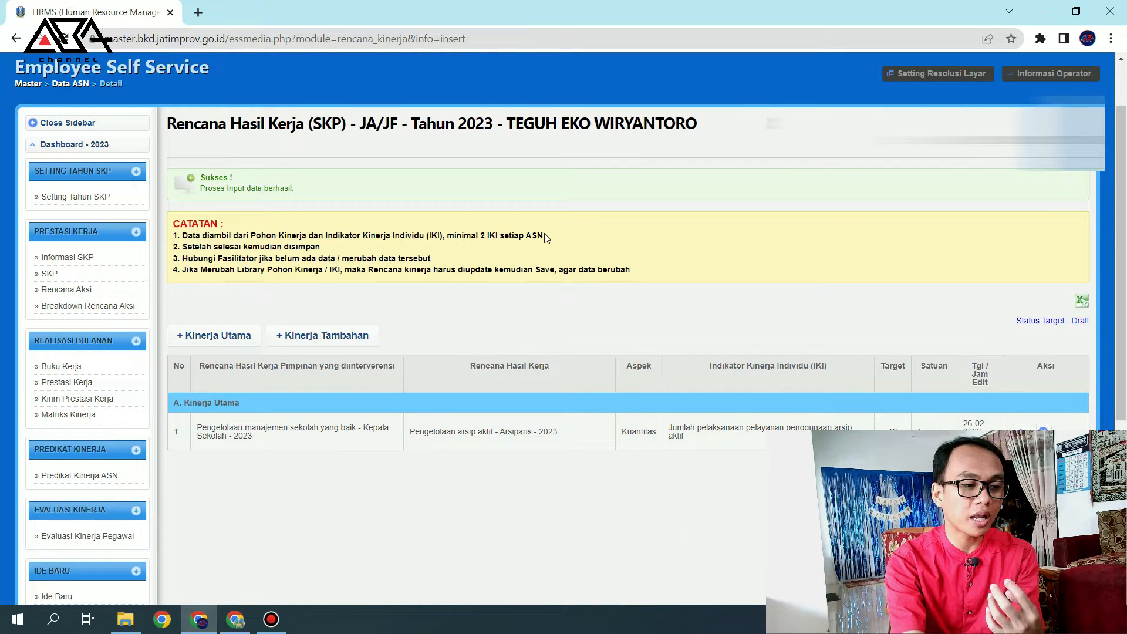
pyautogui.moveTo(546, 237); pyautogui.dragTo(444, 233)
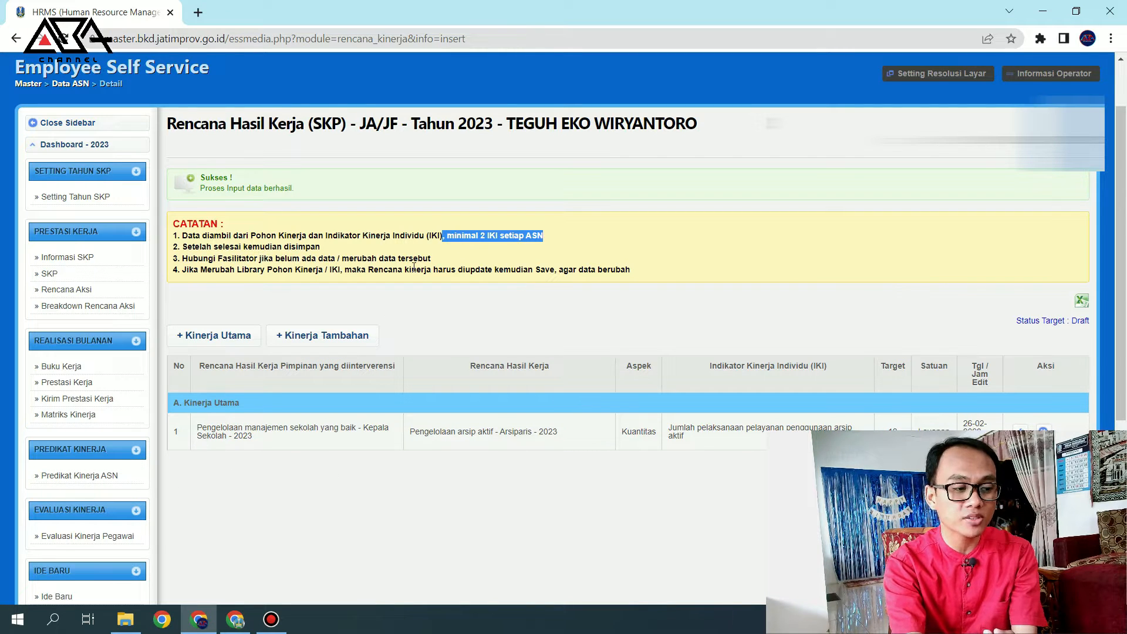
# Start another Kinerja Utama entry and open its Rencana Kinerja lookup maximized.
pyautogui.click(206, 339)
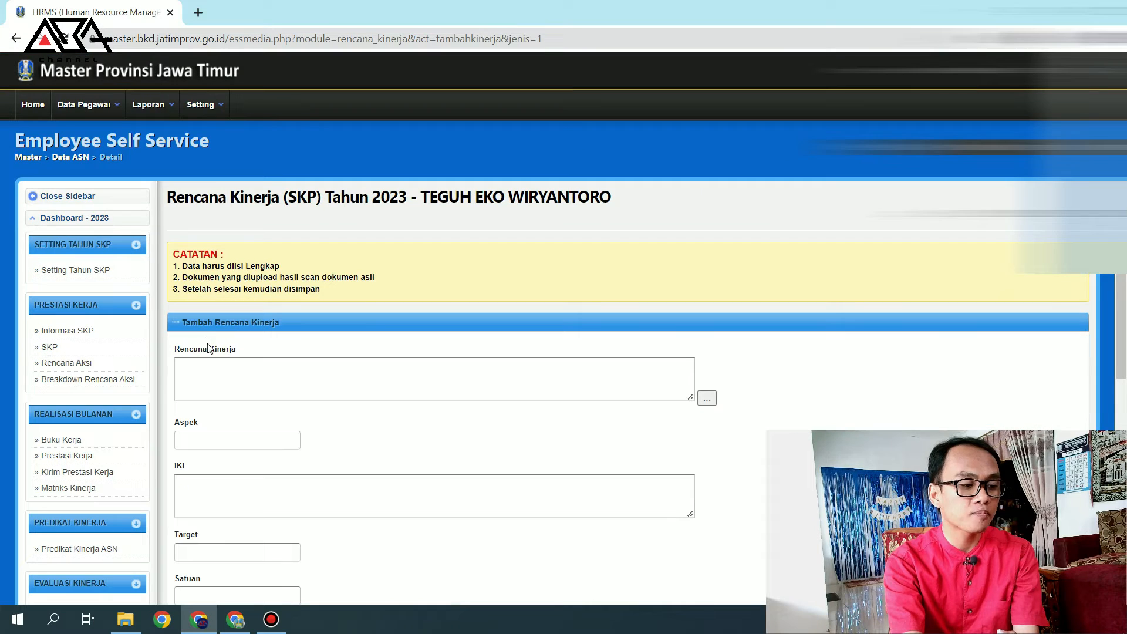
pyautogui.click(707, 399)
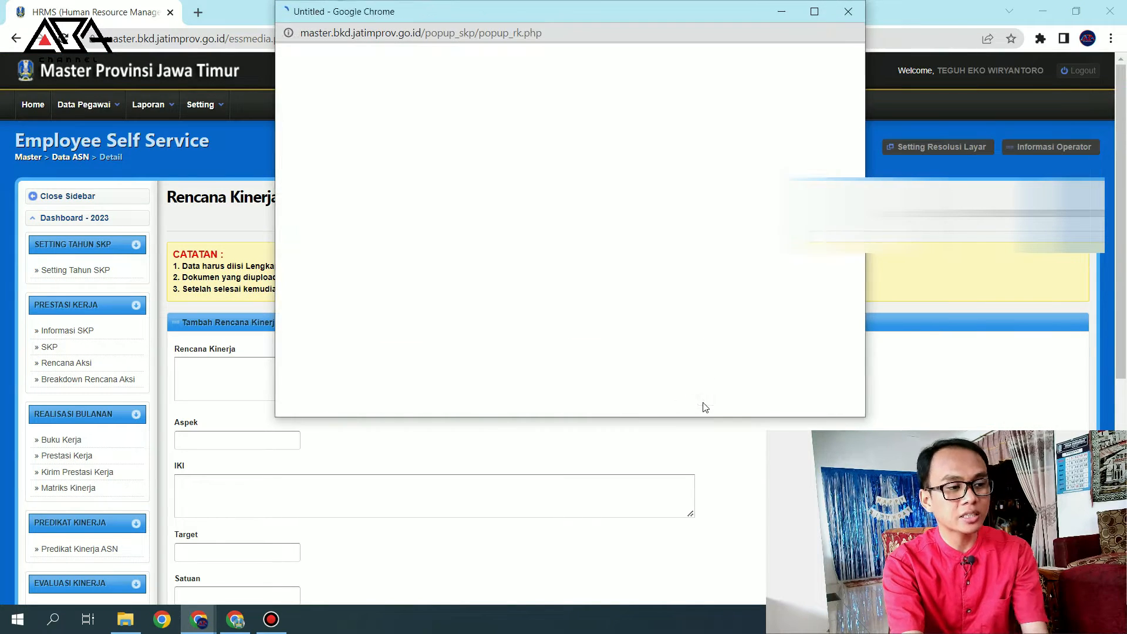
pyautogui.click(814, 11)
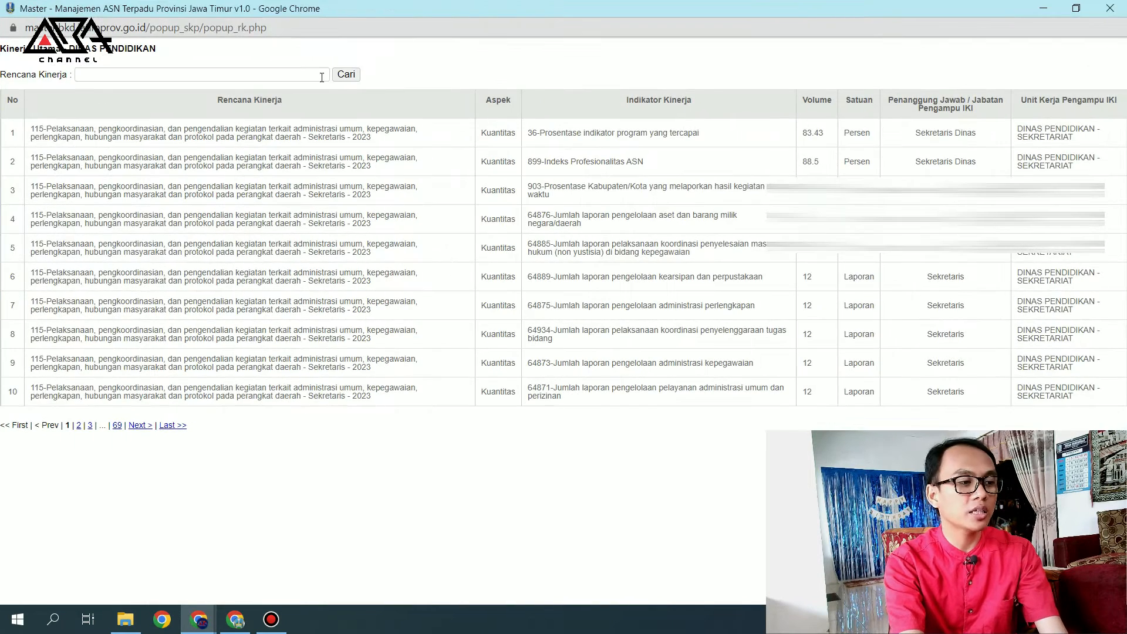
# Search the lookup for the pasted 'Pengelolaan arsip aktif - Arsiparis - 2023' RHK text.
pyautogui.click(300, 74)
pyautogui.hotkey('ctrl', 'v')
pyautogui.press('Return')
pyautogui.click(274, 76)
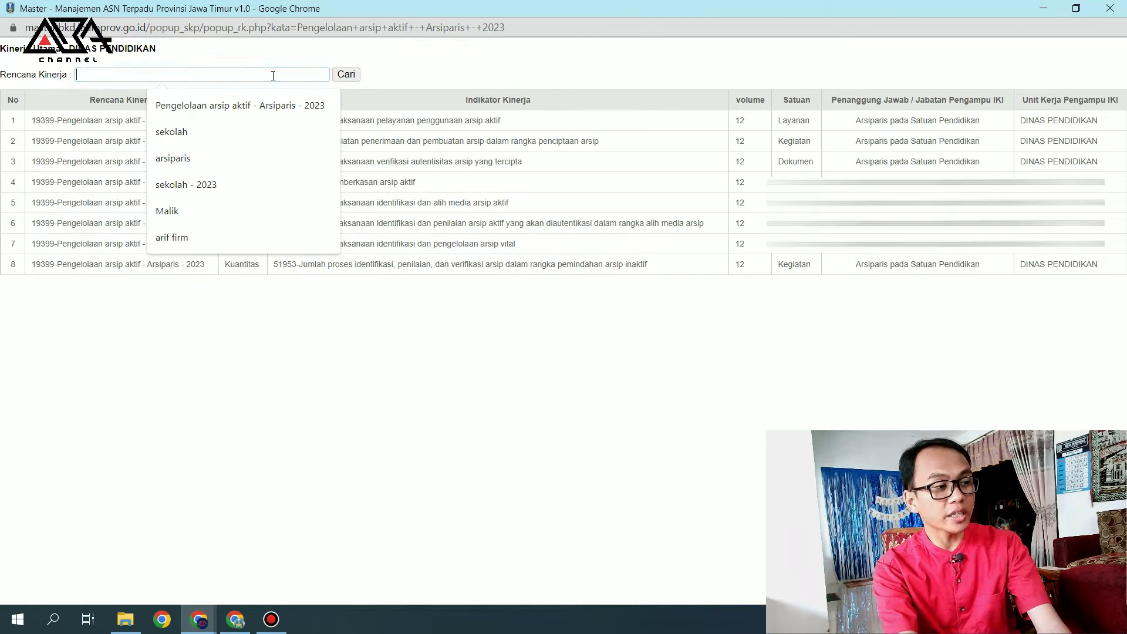
pyautogui.write('Pengelolaan arsip aktif - Arsiparis - 2023')
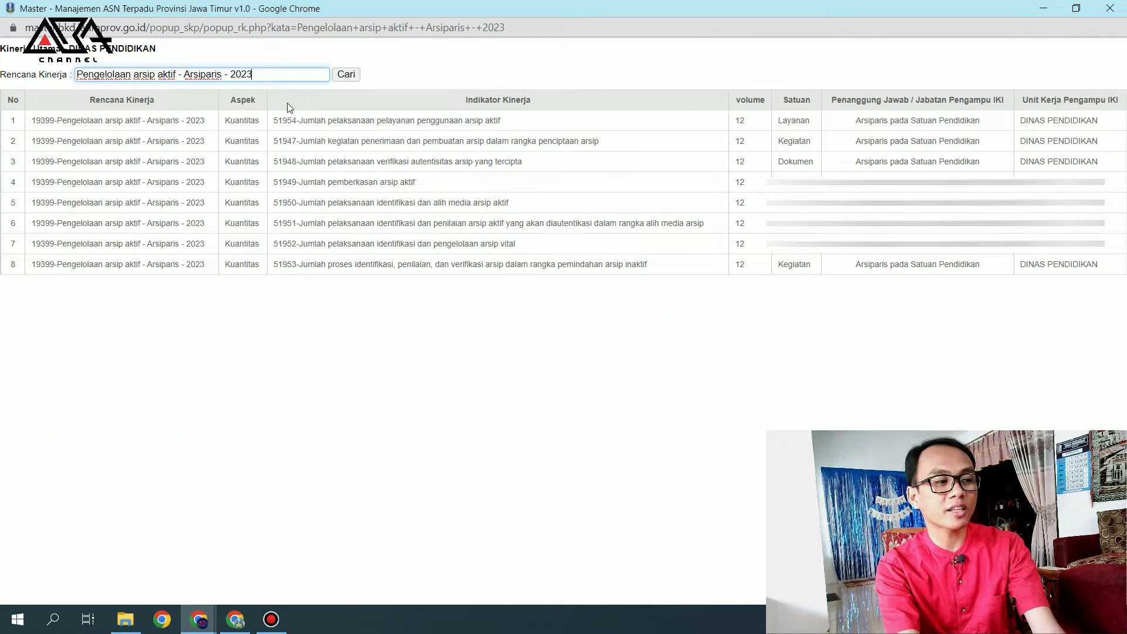
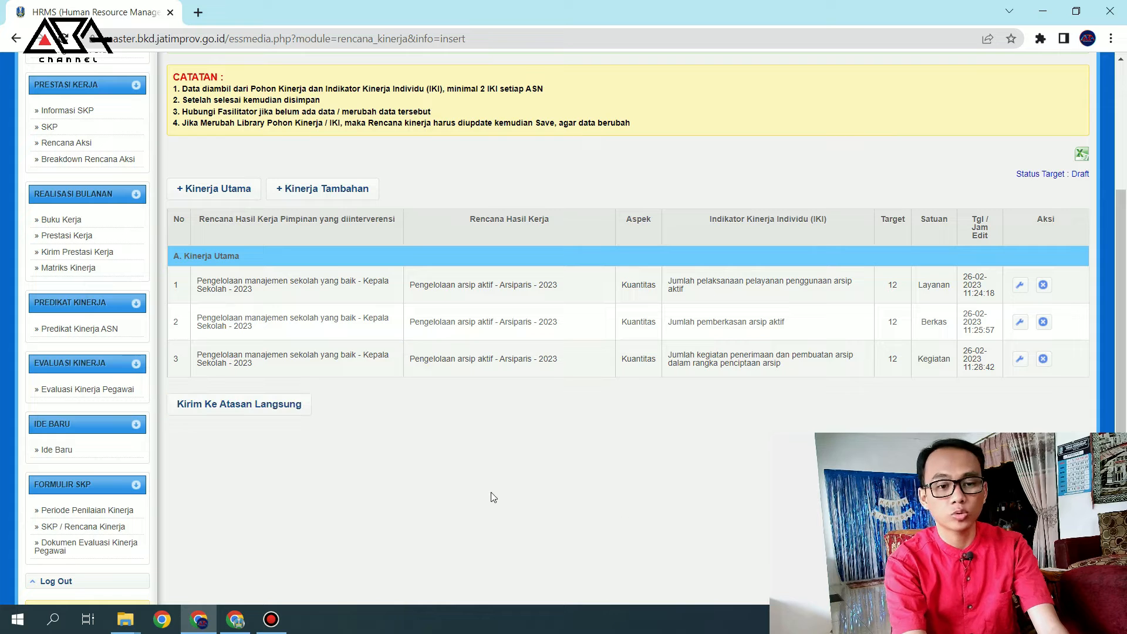
# Highlight the 2023 target's Draft status on the SKP page.
pyautogui.moveTo(1016, 175); pyautogui.dragTo(1104, 183)
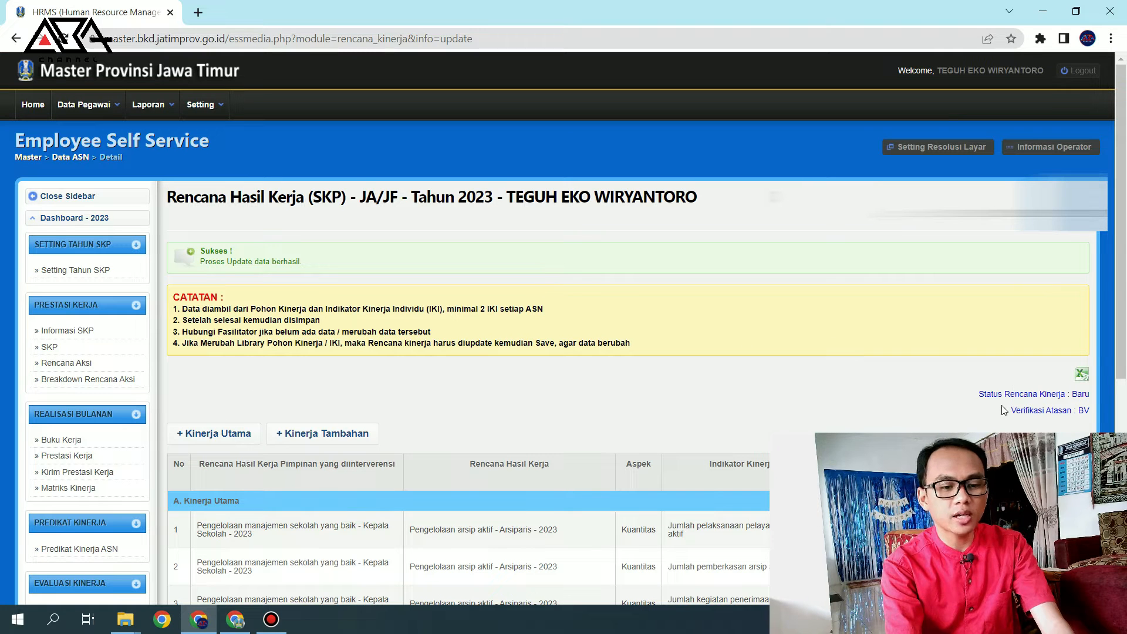
# Highlight the supervisor verification status, review the SKP page, and go to the Rencana Aksi target page.
pyautogui.moveTo(1008, 414); pyautogui.dragTo(1071, 415)
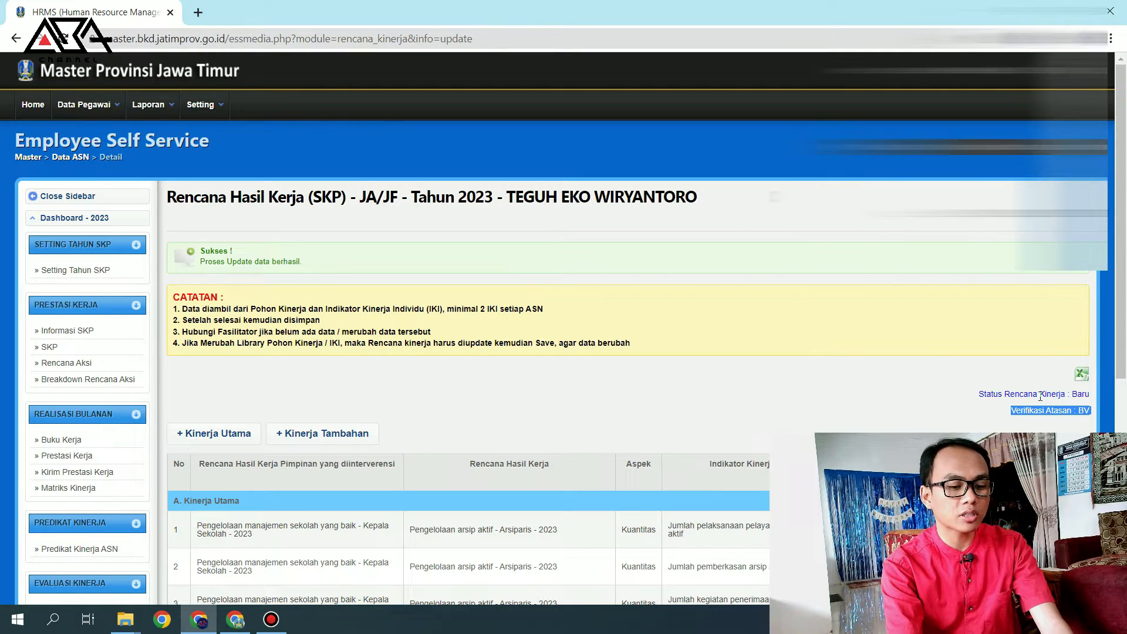
pyautogui.scroll(-6, 941, 395)
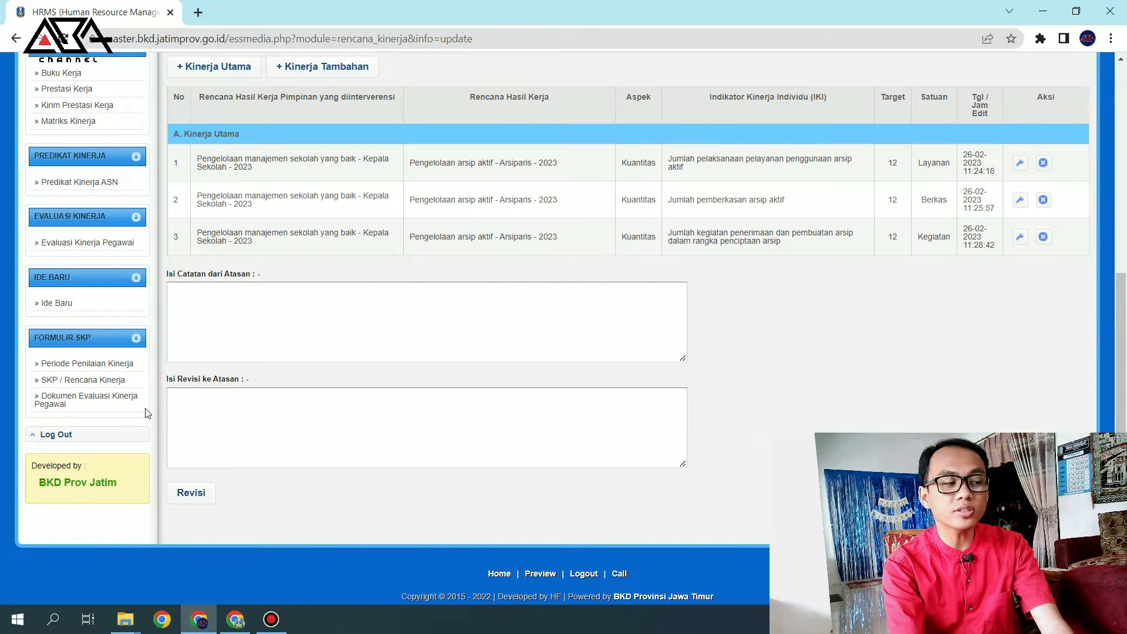
pyautogui.scroll(2, 161, 419)
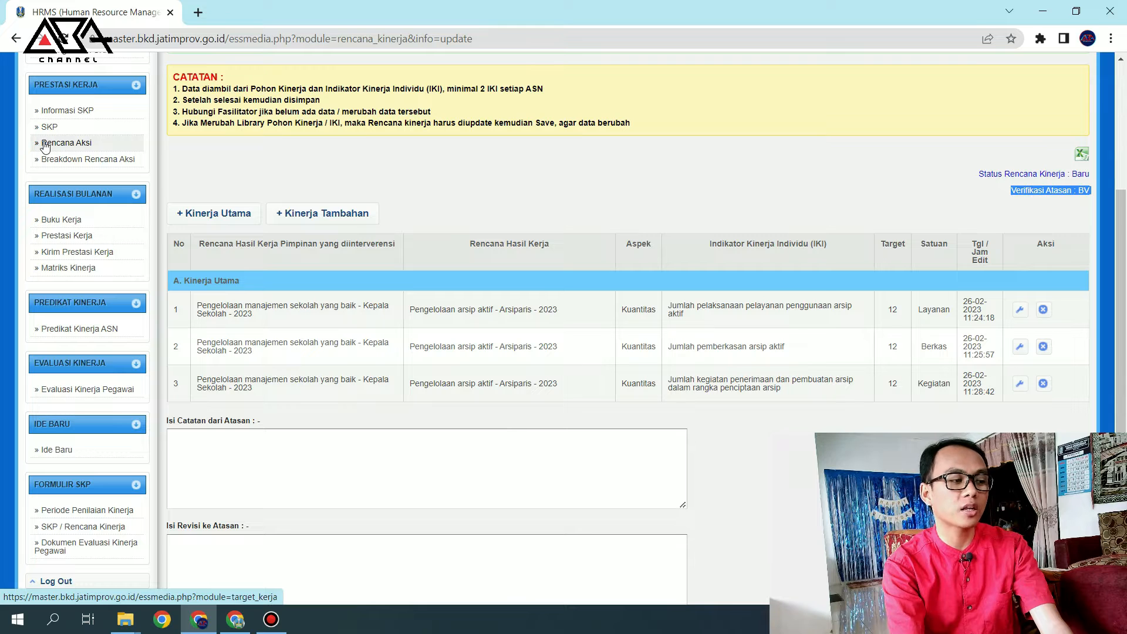
pyautogui.click(45, 143)
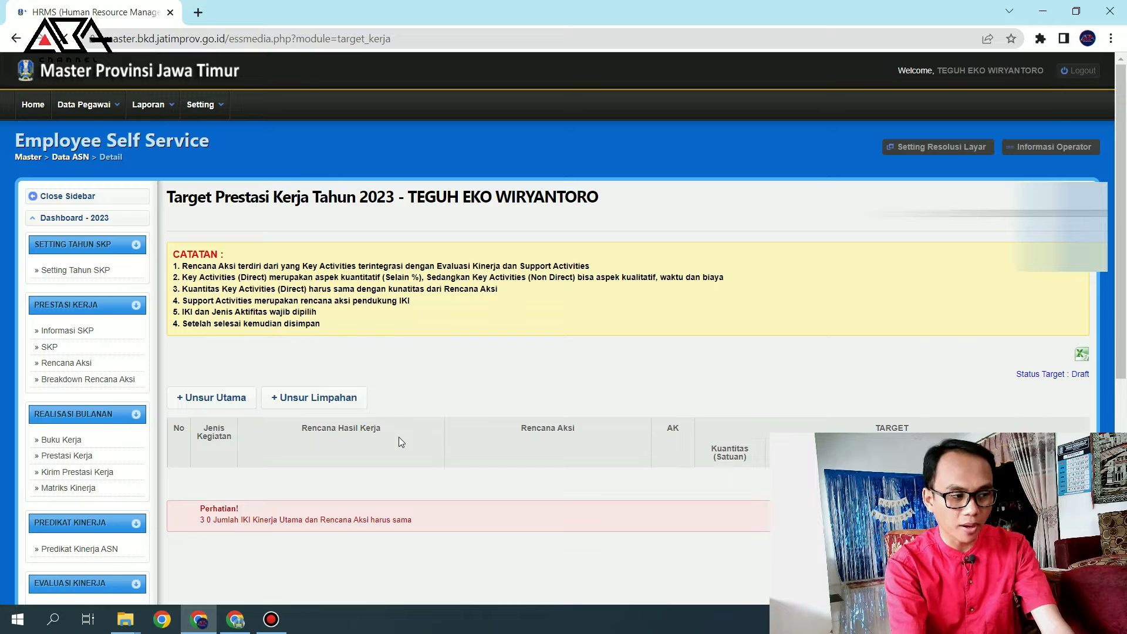
# Show the supervisor's Daftar SKP Bawahan 2023 list of five subordinates' plans.
pyautogui.click(90, 352)
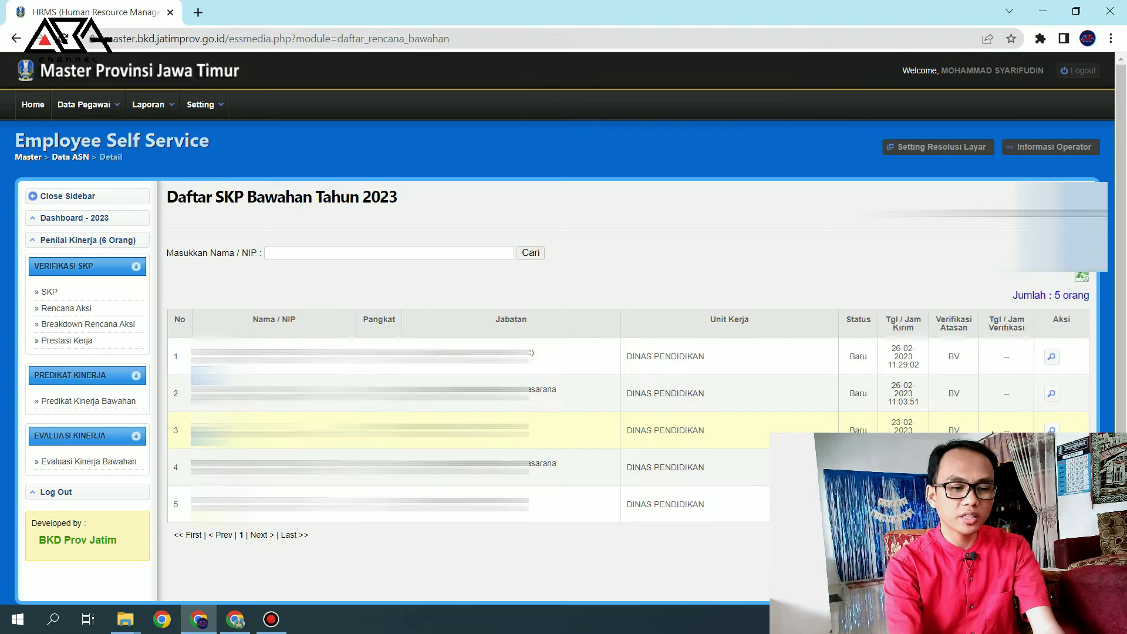
# Open the first subordinate's 2023 SKP and approve it with Setuju.
pyautogui.click(1052, 357)
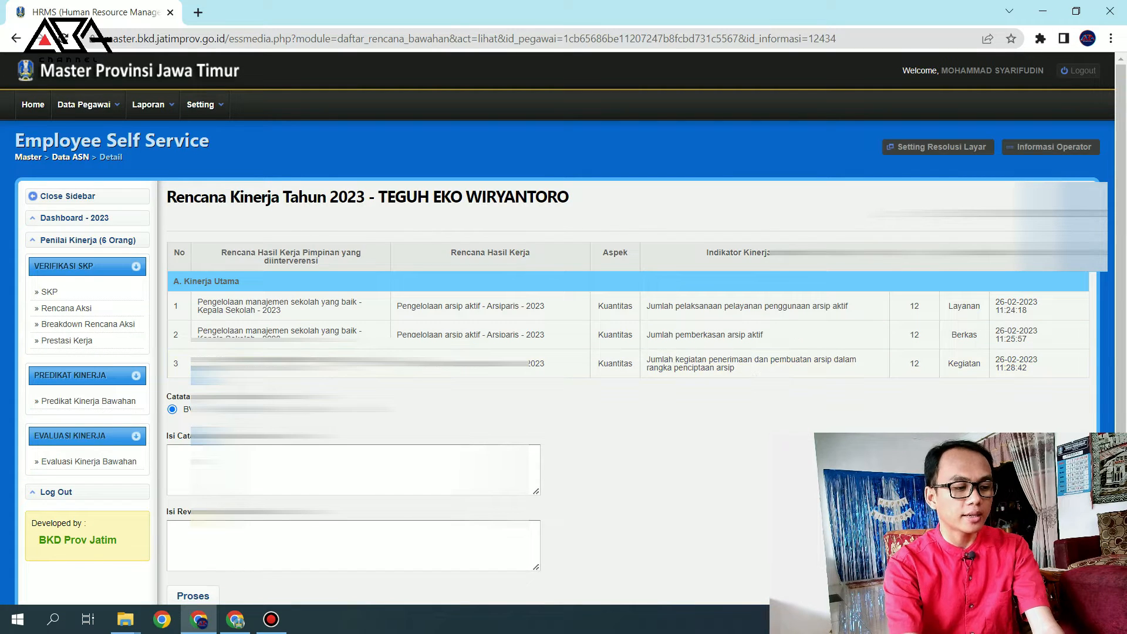
pyautogui.click(196, 598)
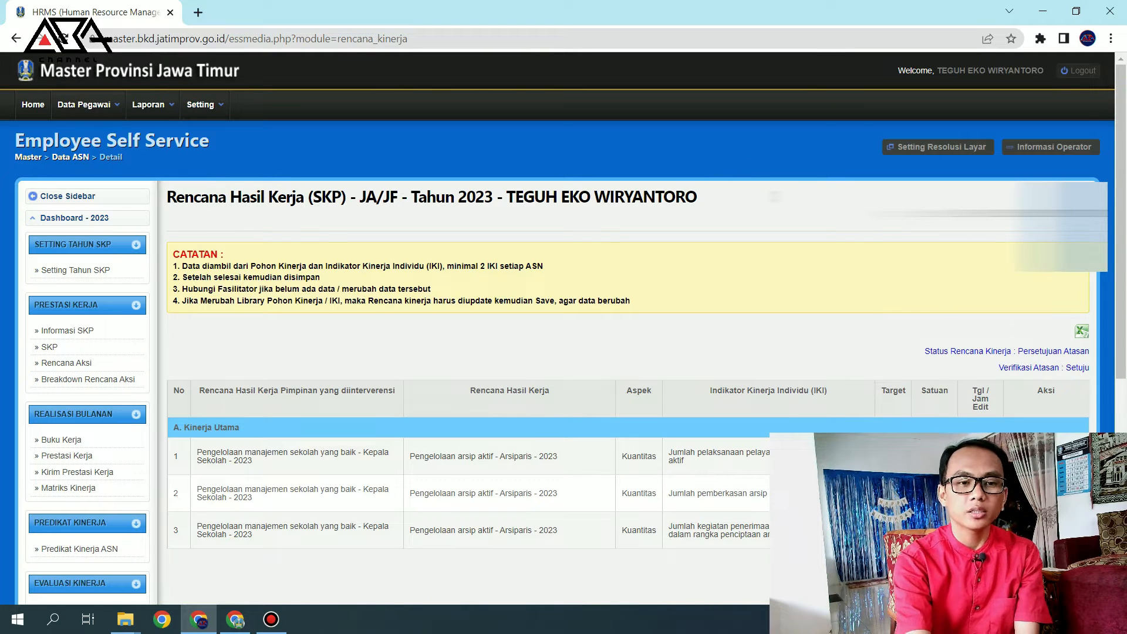
# Highlight the approved Setuju verification status on the employee's SKP page.
pyautogui.moveTo(1000, 364); pyautogui.dragTo(1084, 364)
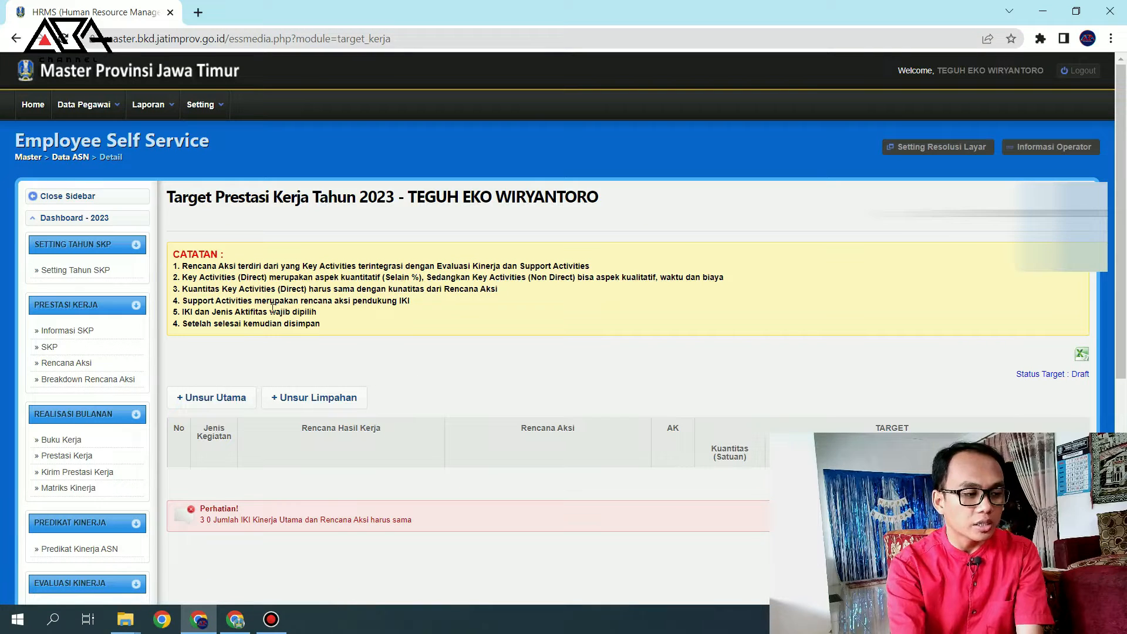
pyautogui.moveTo(202, 267); pyautogui.dragTo(599, 276)
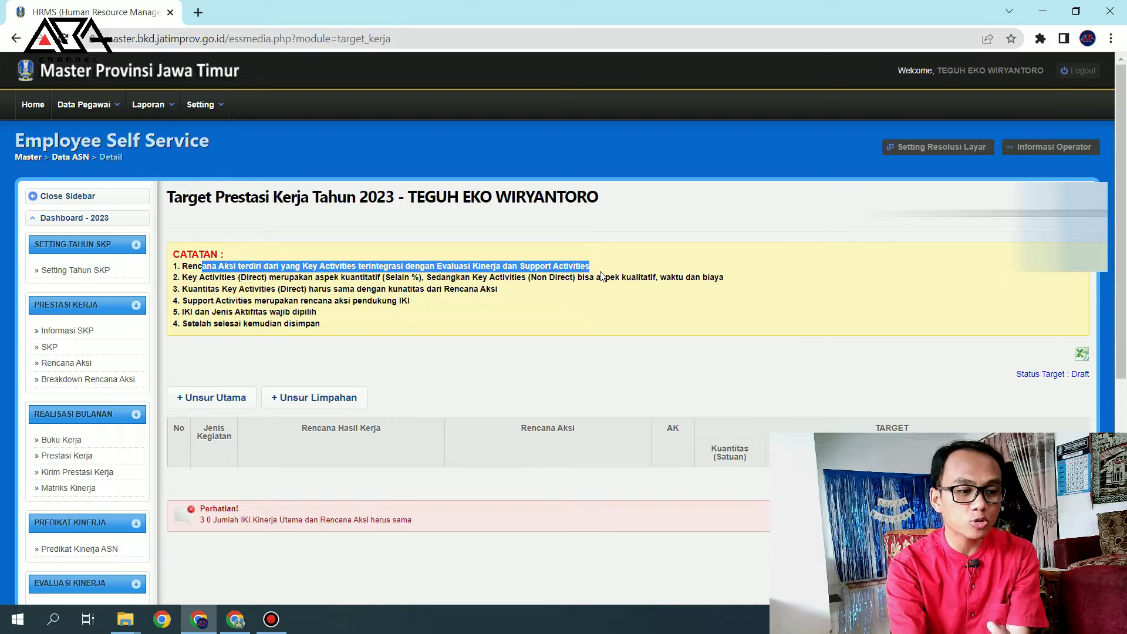
pyautogui.moveTo(192, 277); pyautogui.dragTo(660, 281)
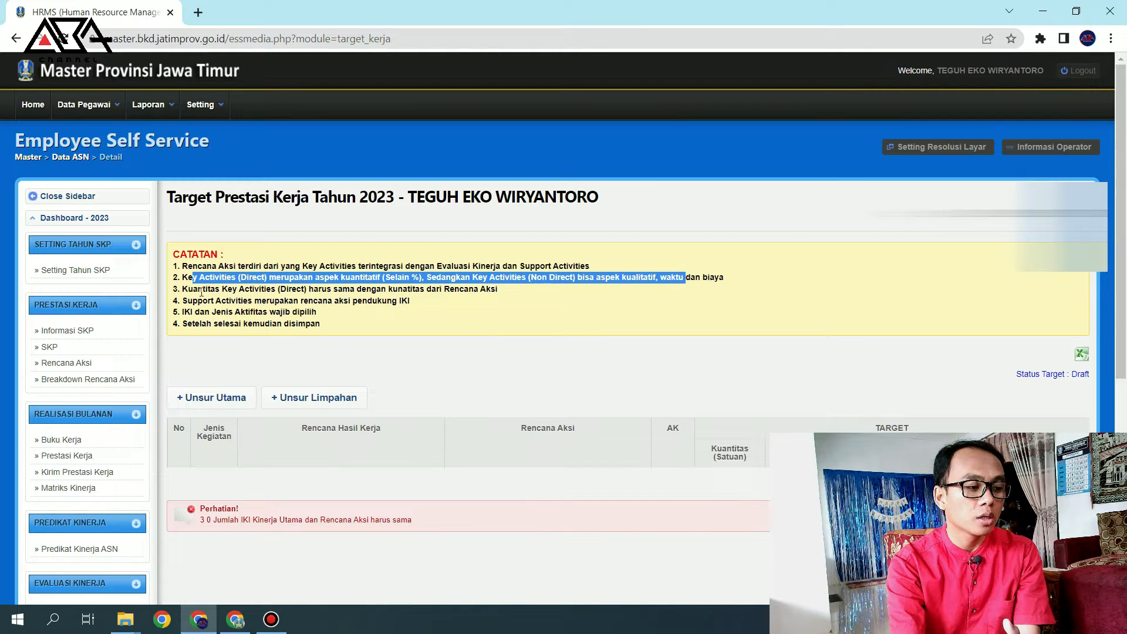
pyautogui.moveTo(196, 288); pyautogui.dragTo(499, 296)
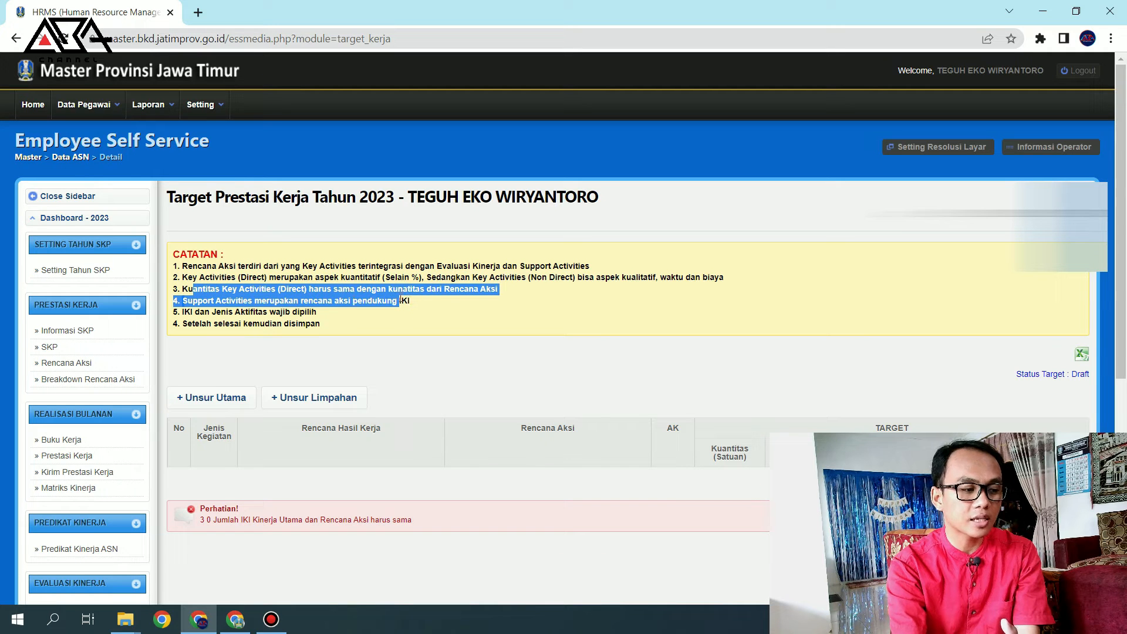
pyautogui.click(360, 303)
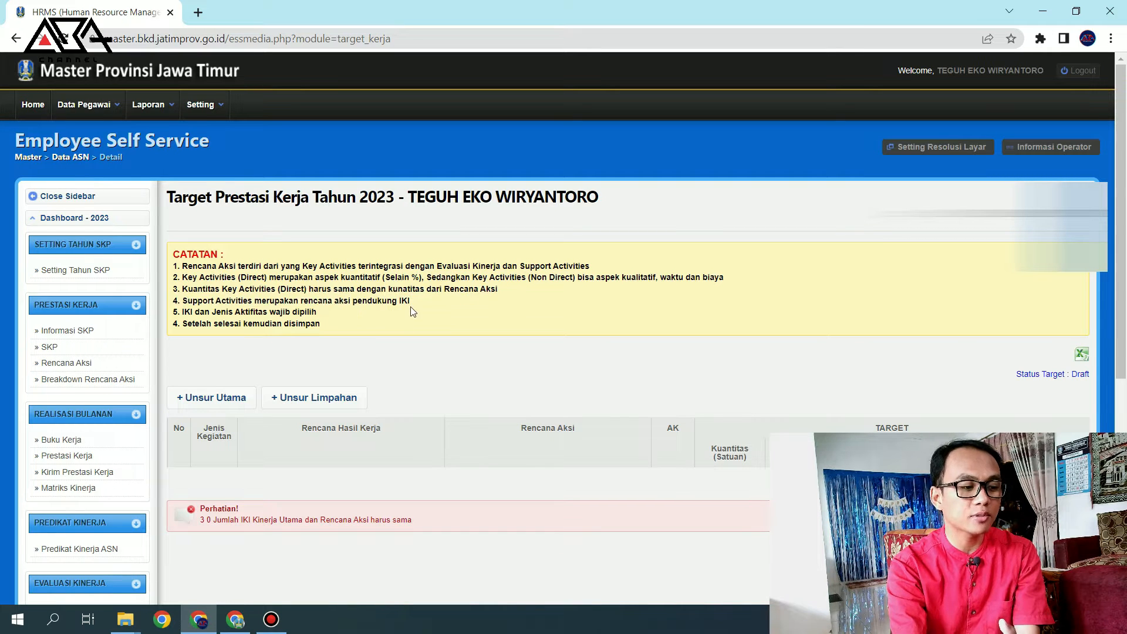
pyautogui.moveTo(413, 311); pyautogui.dragTo(376, 310)
pyautogui.click(291, 312)
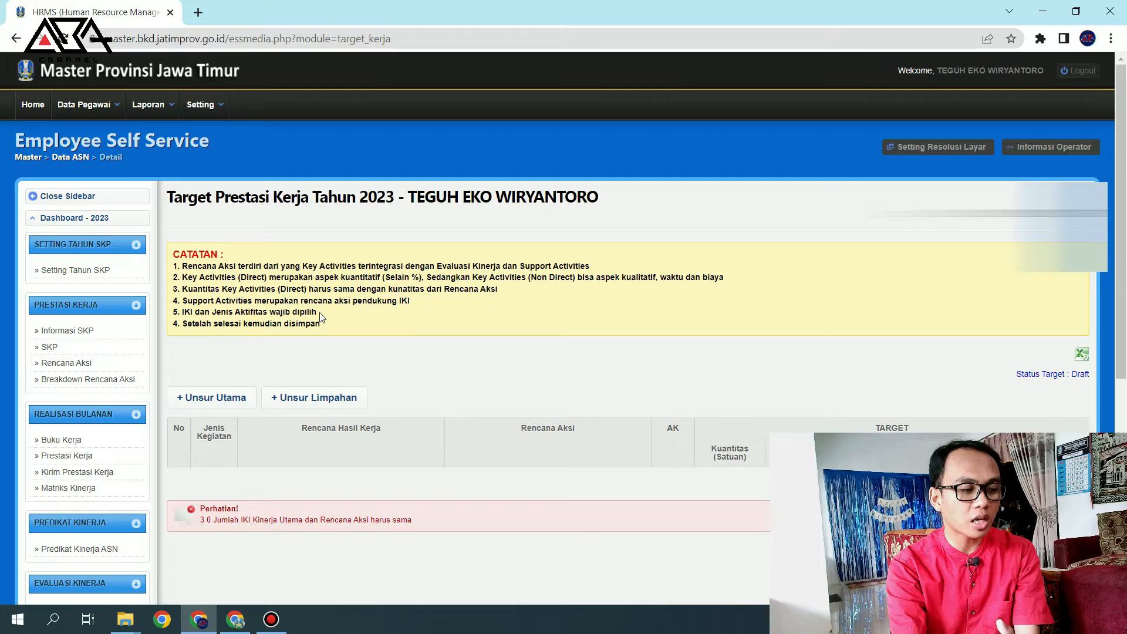
pyautogui.moveTo(283, 312); pyautogui.dragTo(234, 311)
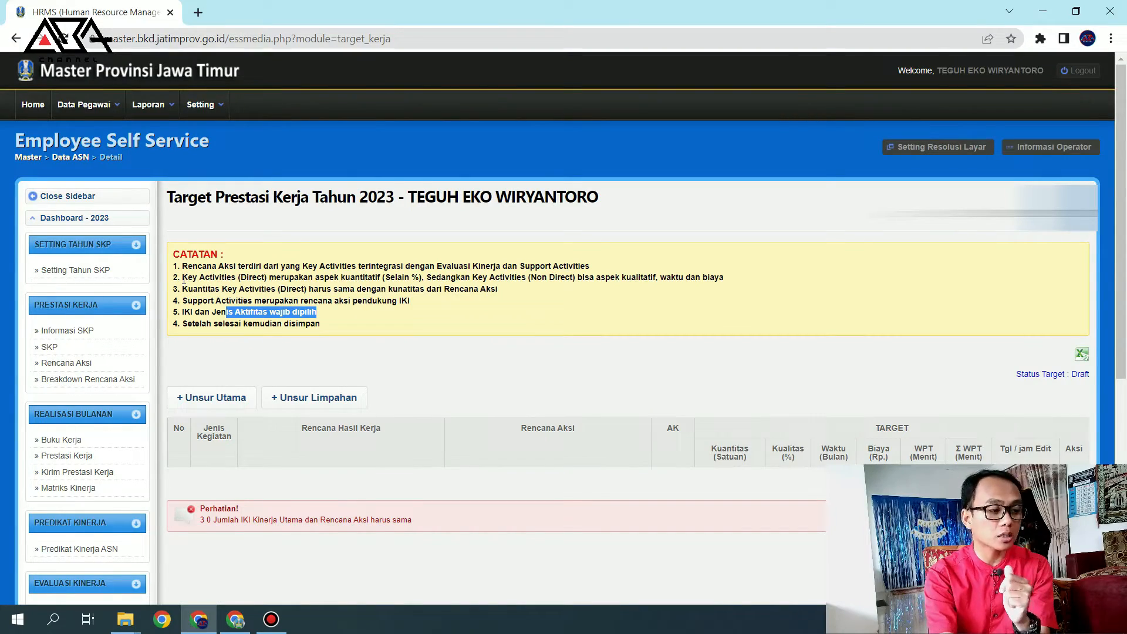
pyautogui.moveTo(182, 277); pyautogui.dragTo(286, 277)
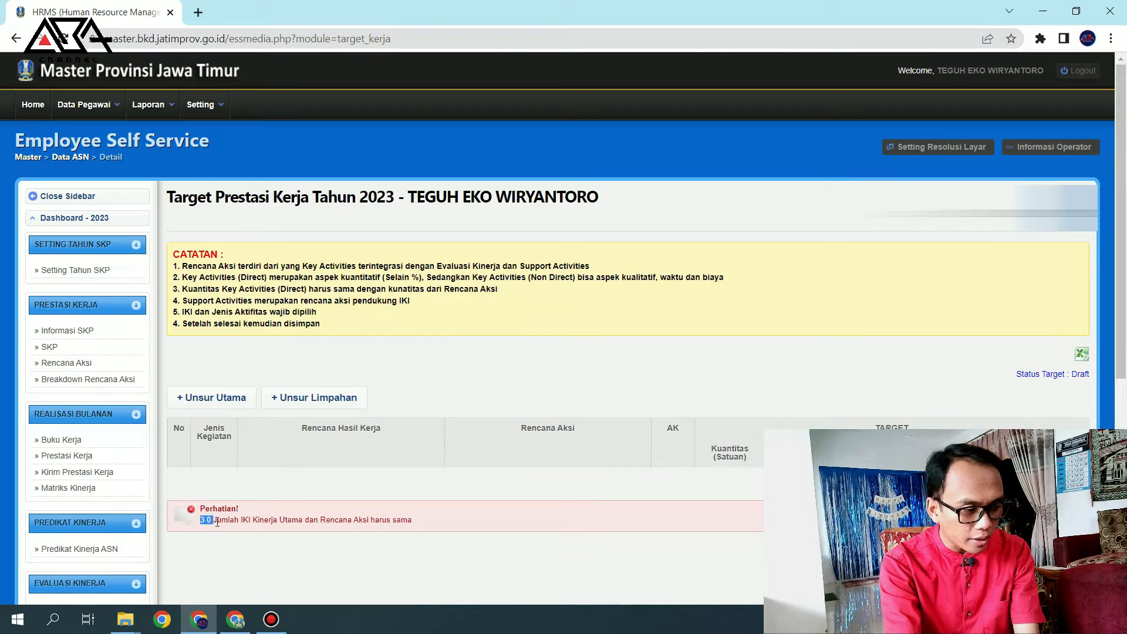
pyautogui.moveTo(217, 522); pyautogui.dragTo(371, 527)
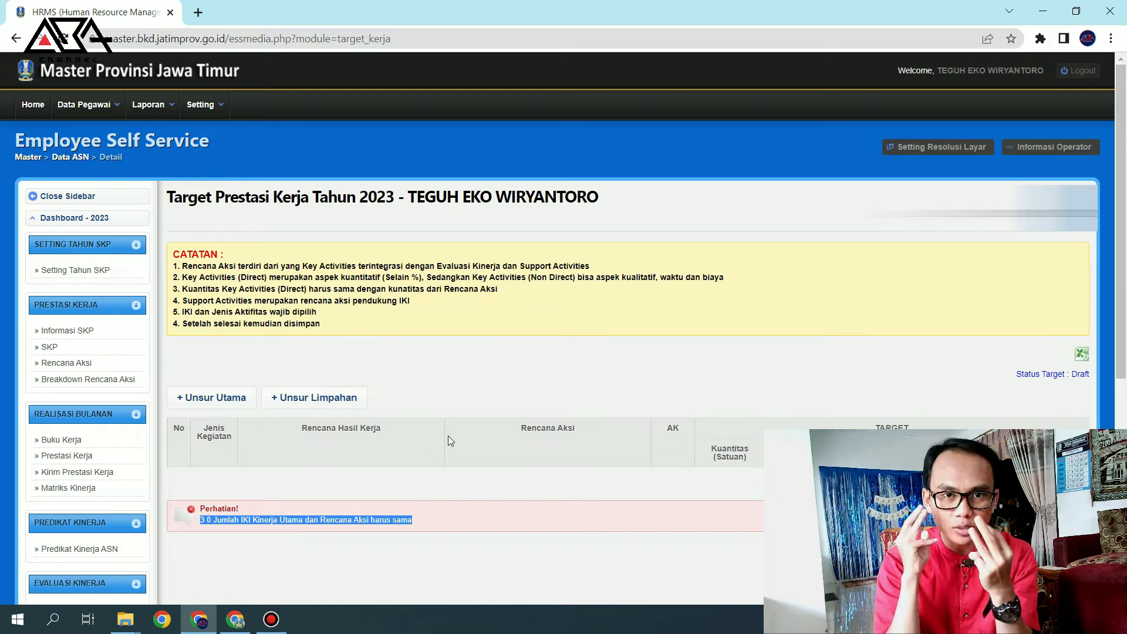
# Add a new Unsur Utama target with category 4 - Fungsional and indicator 51954.
pyautogui.click(323, 359)
pyautogui.click(238, 401)
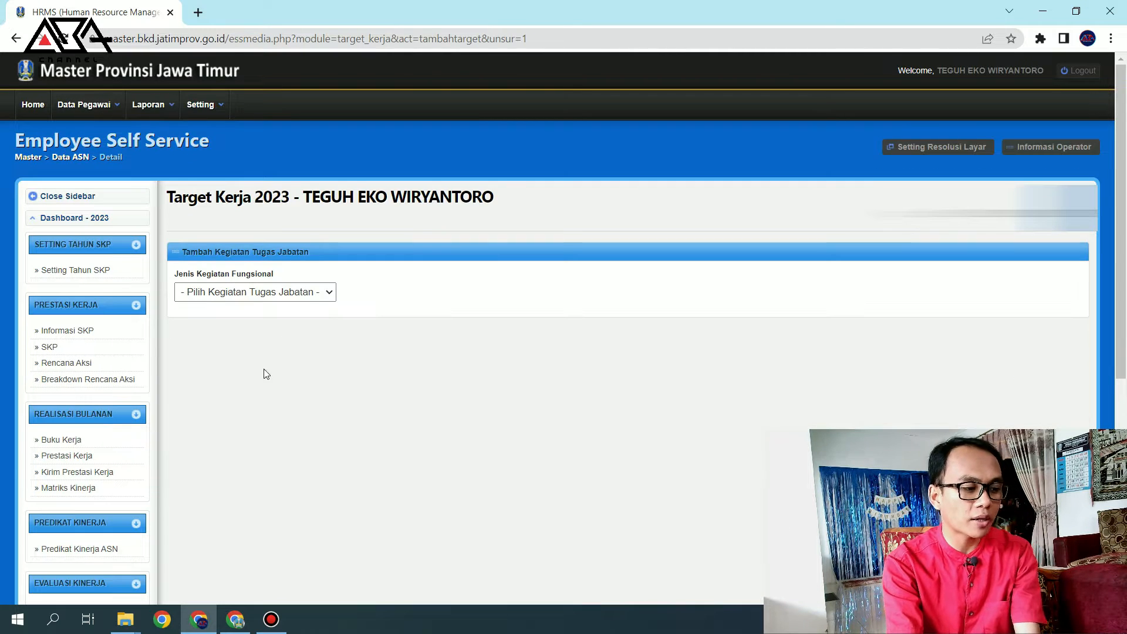
pyautogui.click(303, 293)
pyautogui.click(275, 323)
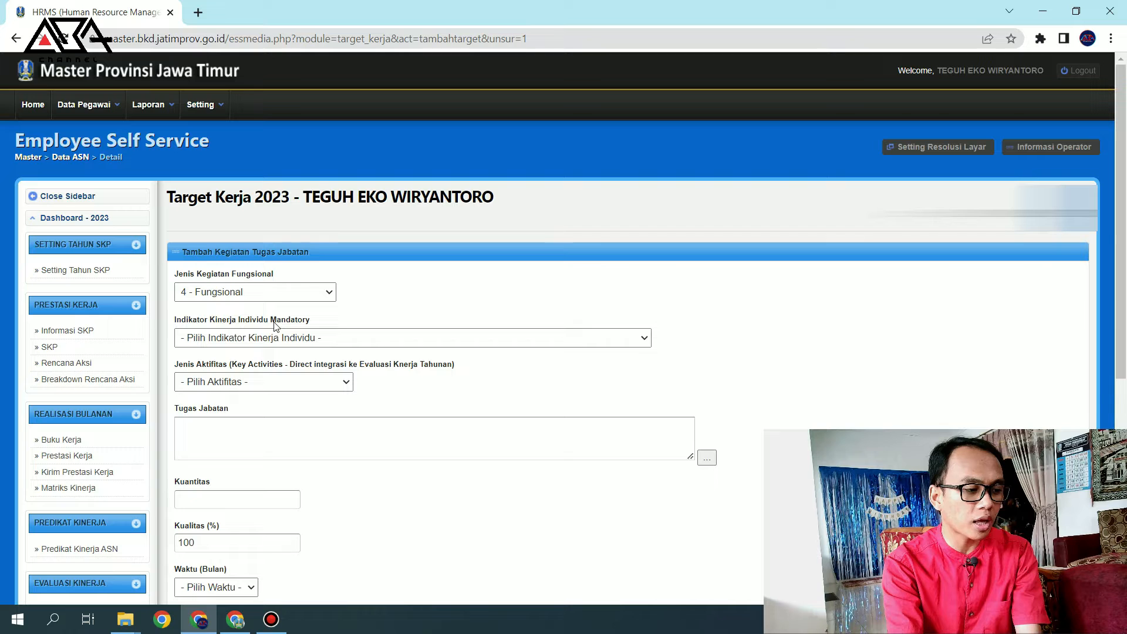
pyautogui.click(282, 340)
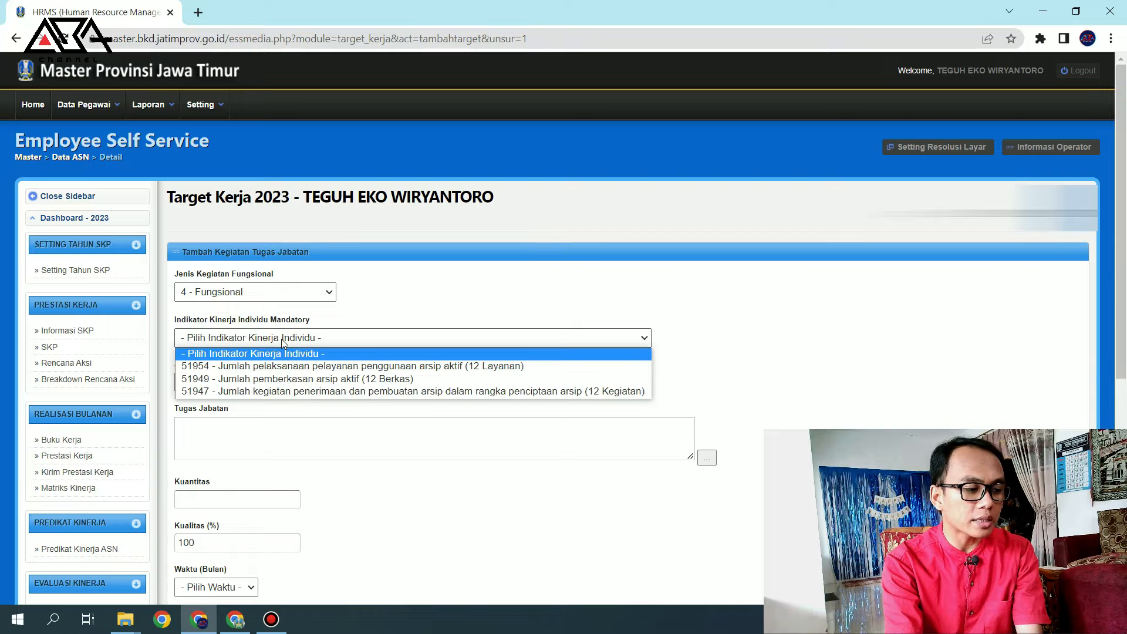
pyautogui.click(301, 367)
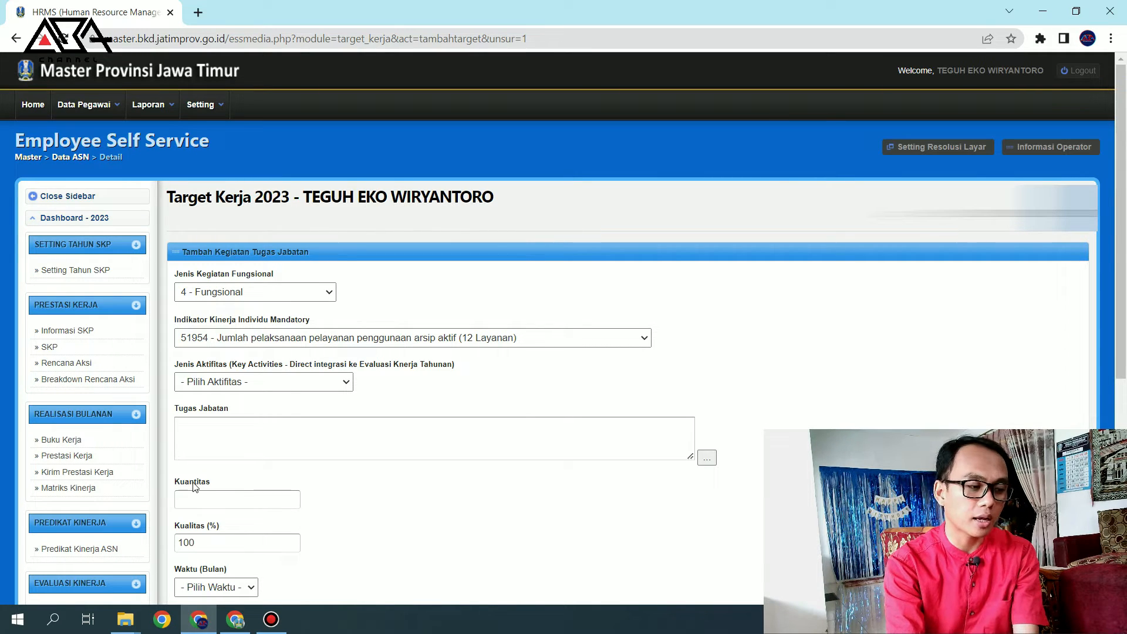
# Set the activity type to 1 - Key Activities (Direct Cascading) and bring up the Tugas Jabatan list.
pyautogui.click(284, 384)
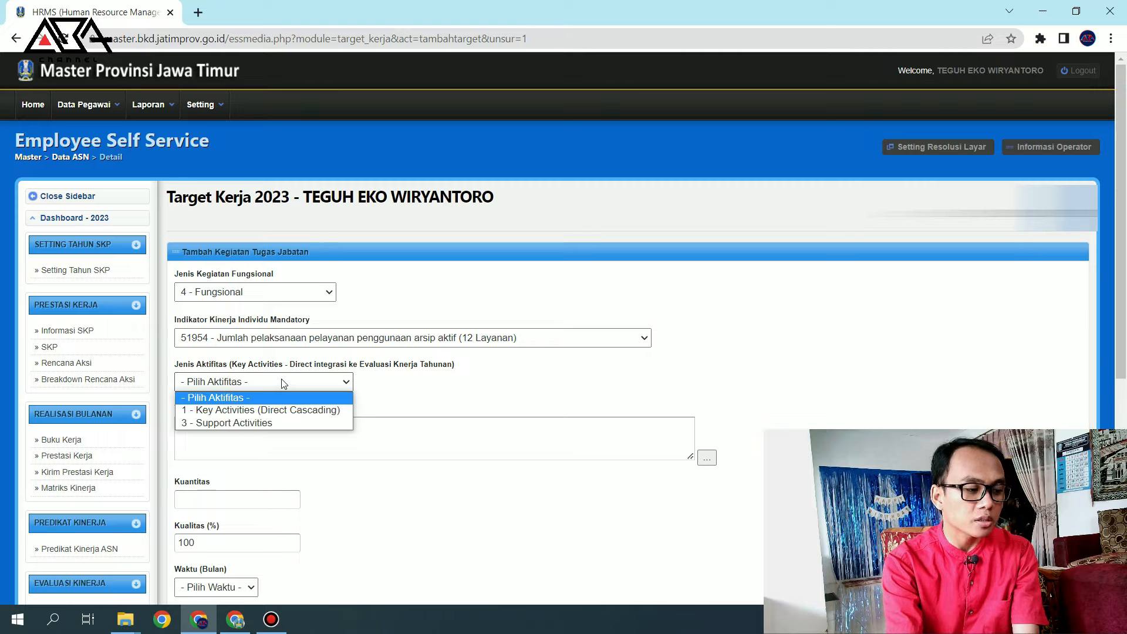
pyautogui.click(258, 410)
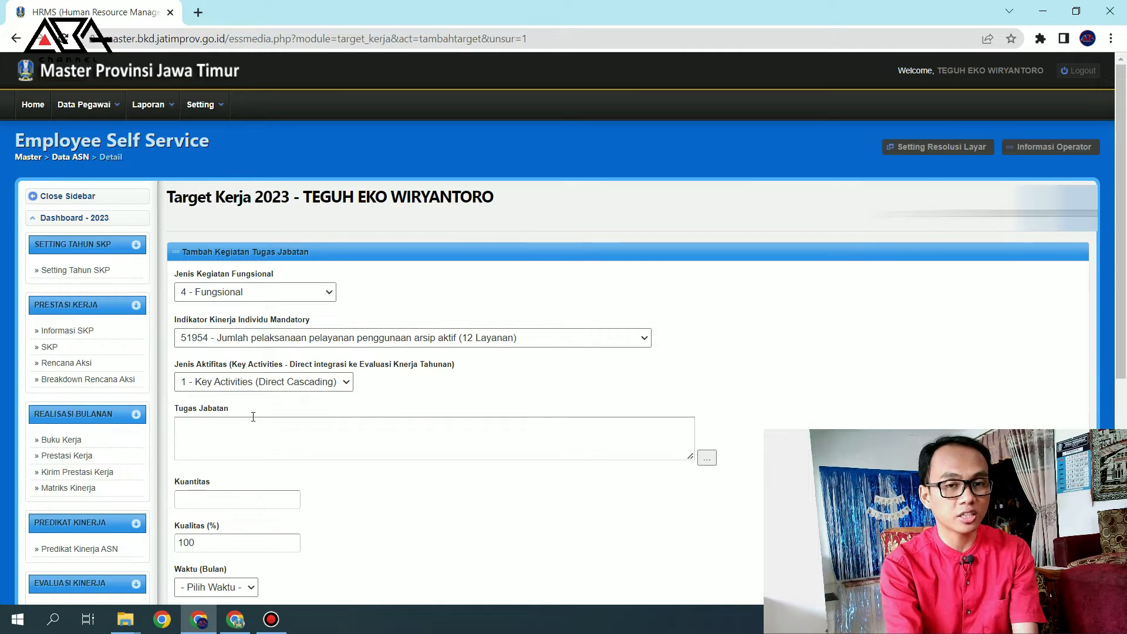
pyautogui.click(265, 385)
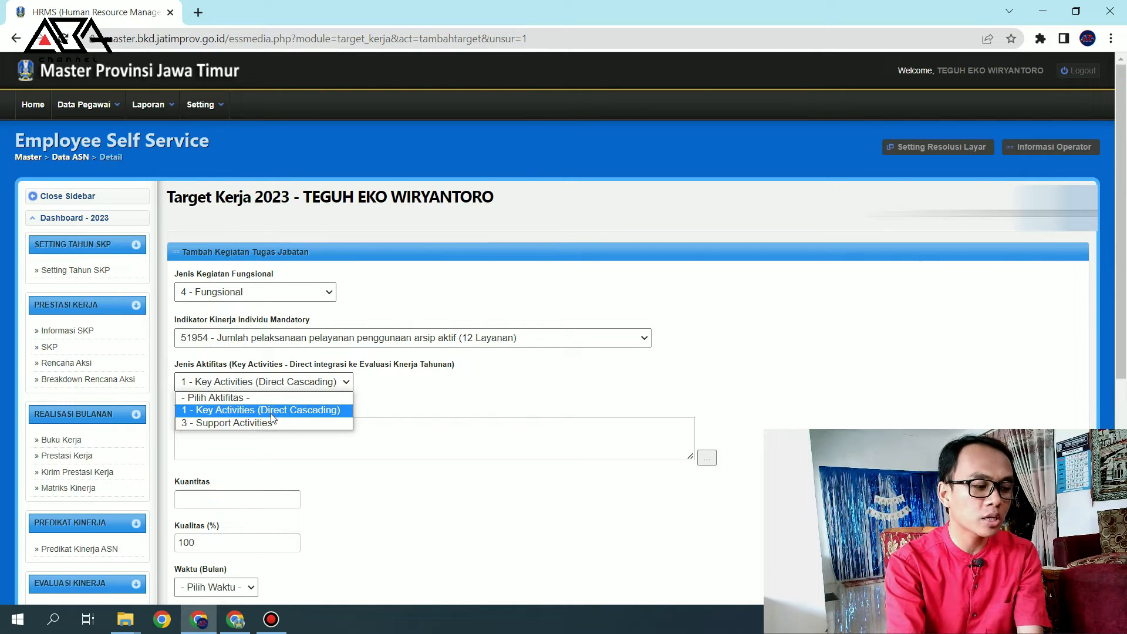
pyautogui.click(271, 410)
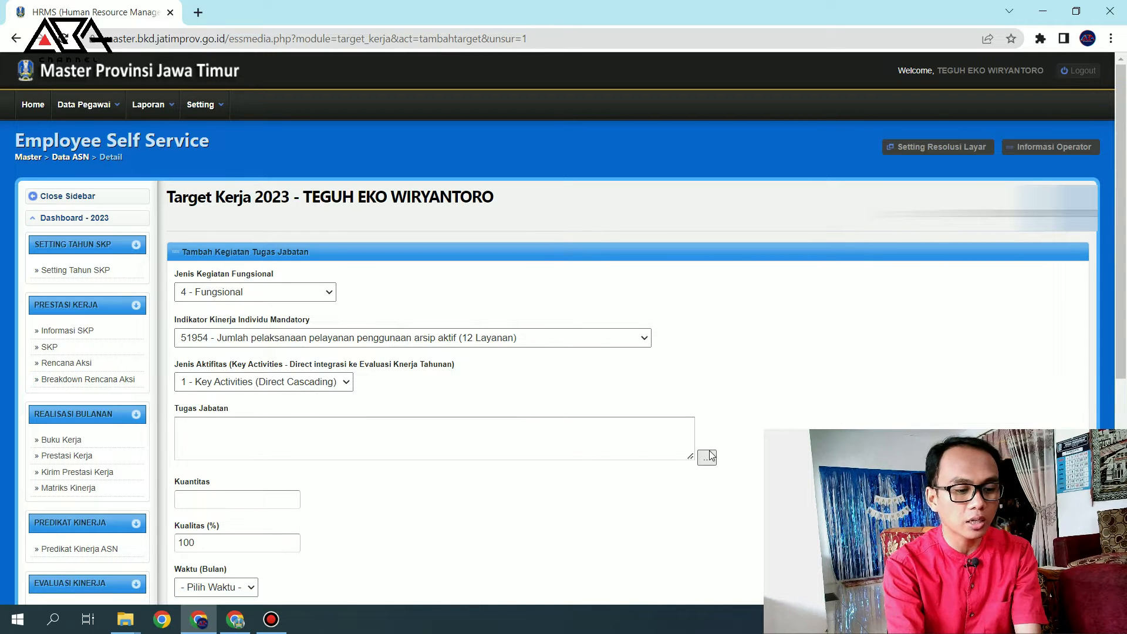
pyautogui.click(709, 459)
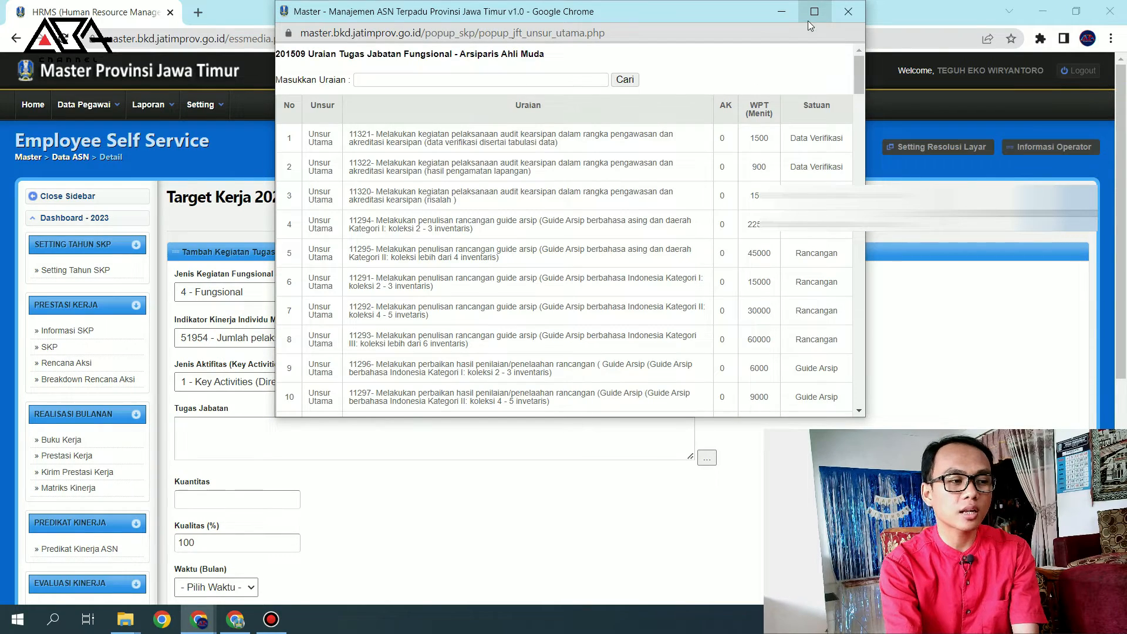
# Select task 11324, monitoring and evaluating archive information systems, as the Tugas Jabatan.
pyautogui.click(810, 18)
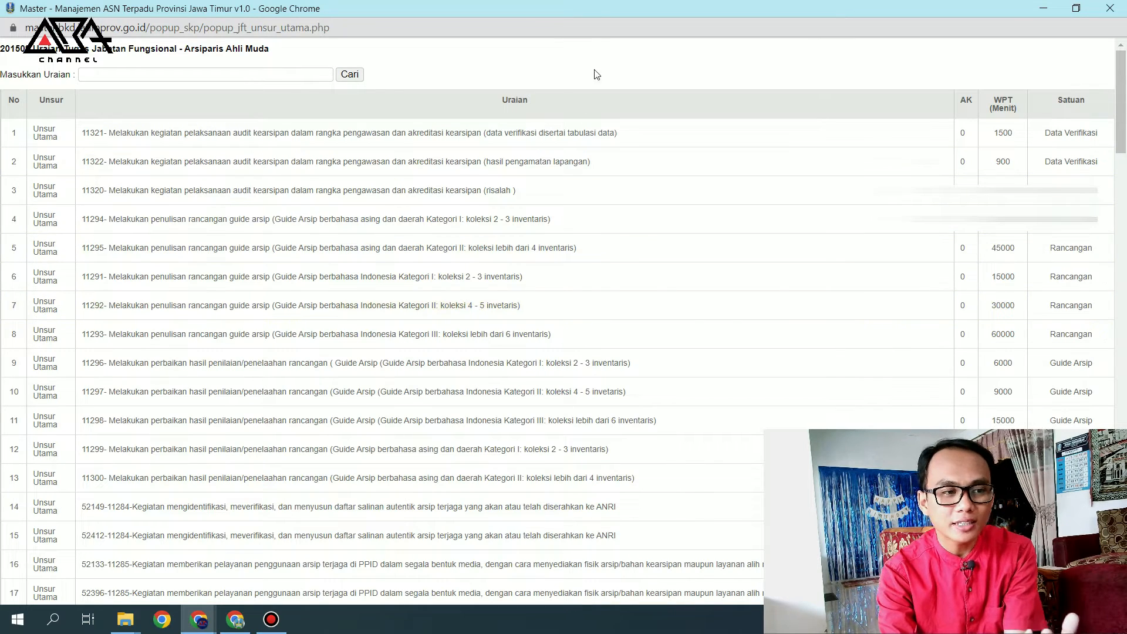
pyautogui.moveTo(602, 16); pyautogui.dragTo(411, 2)
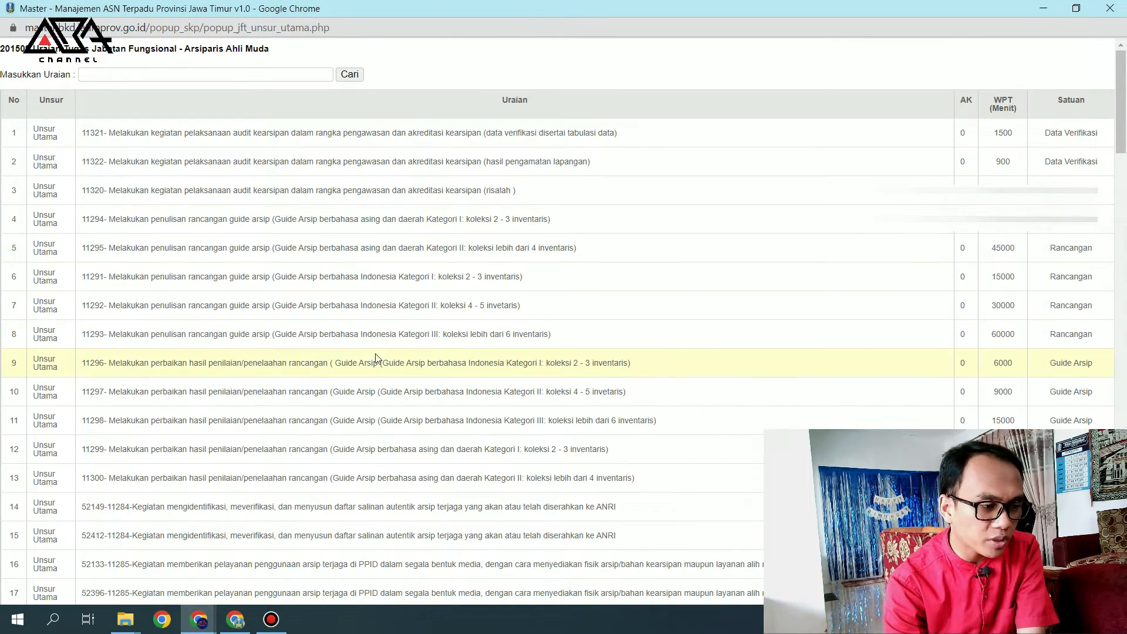
pyautogui.scroll(-1, 667, 324)
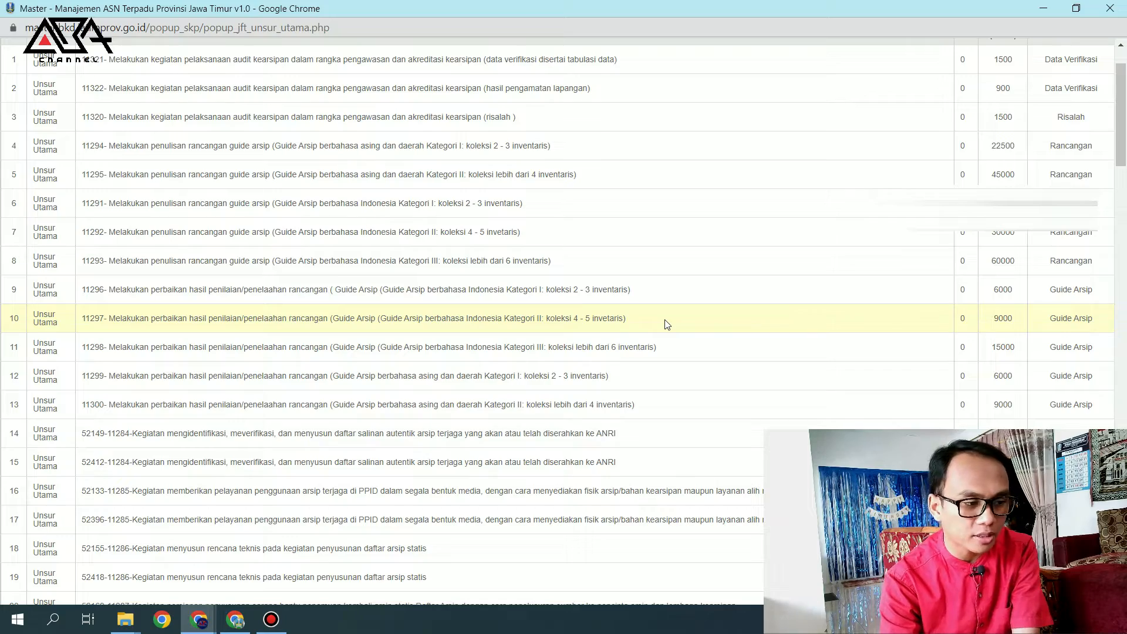
pyautogui.scroll(-20, 667, 324)
pyautogui.scroll(-9, 658, 360)
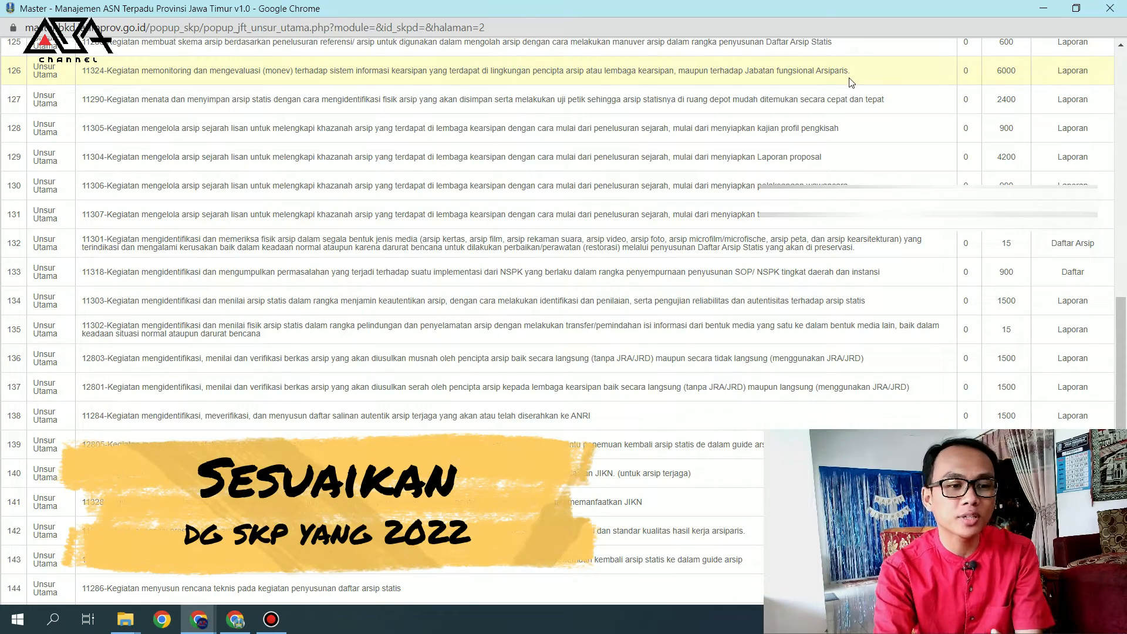
pyautogui.click(850, 82)
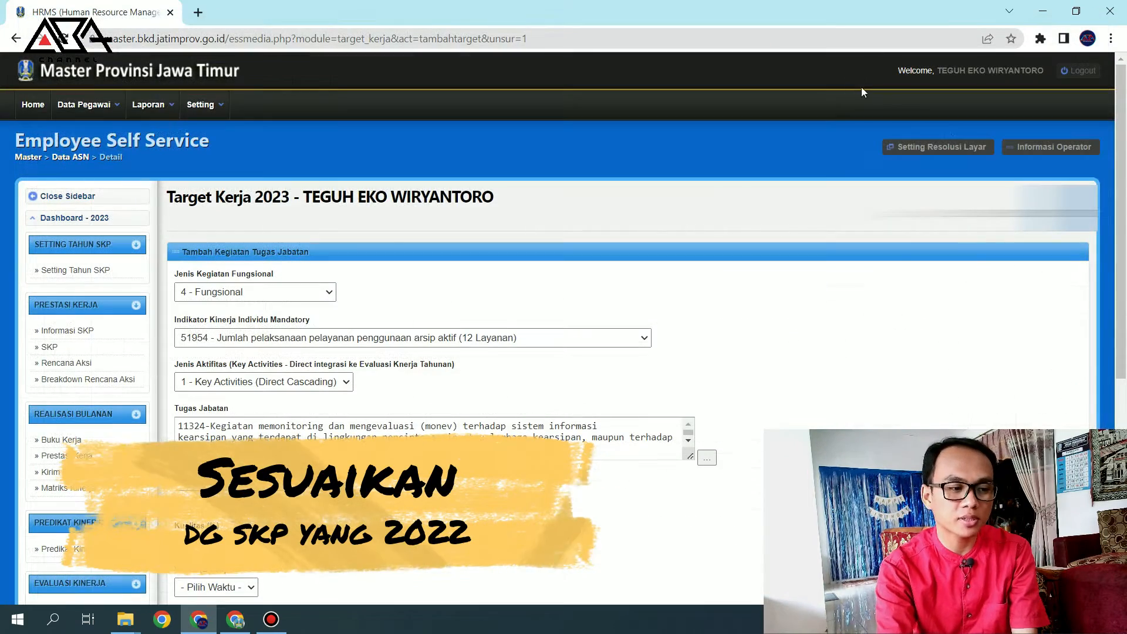
pyautogui.click(706, 458)
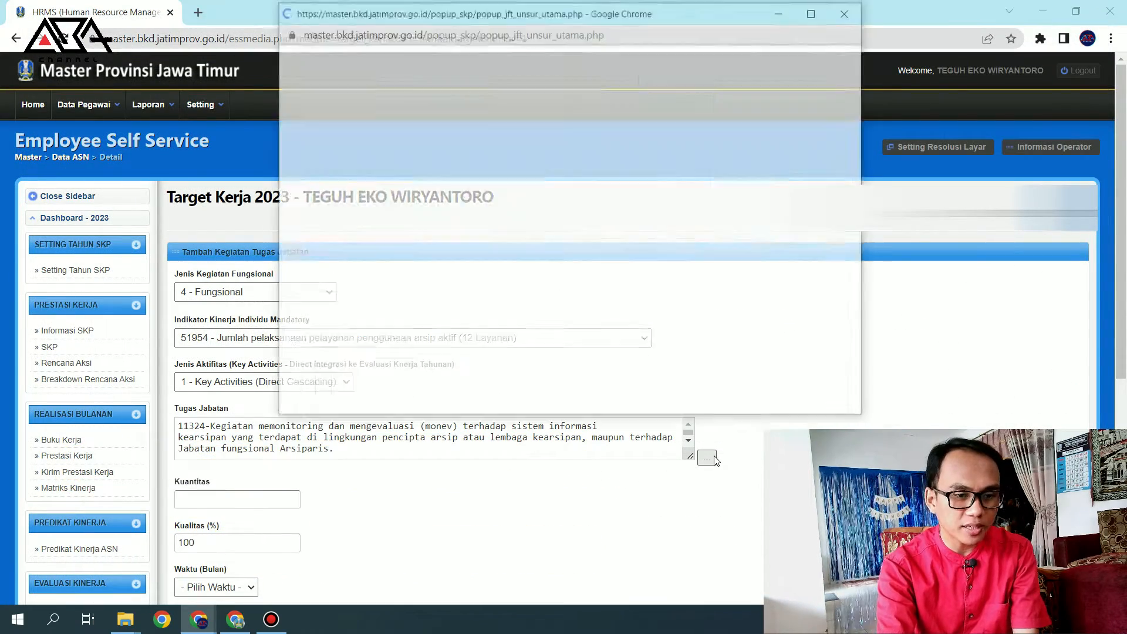
pyautogui.click(814, 17)
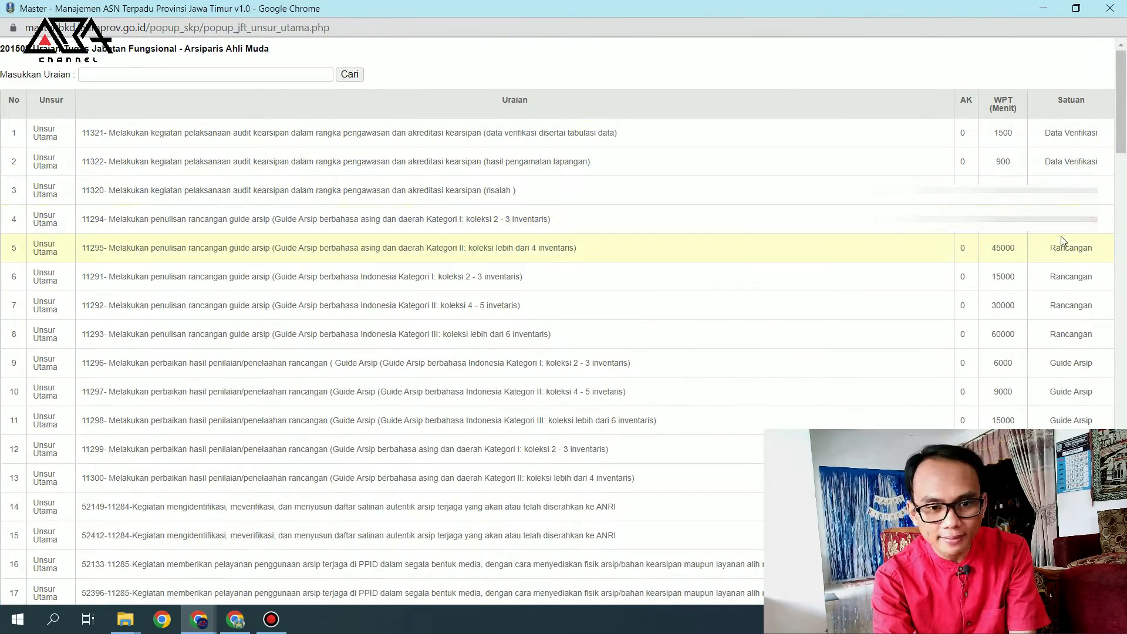
pyautogui.scroll(-4, 1063, 241)
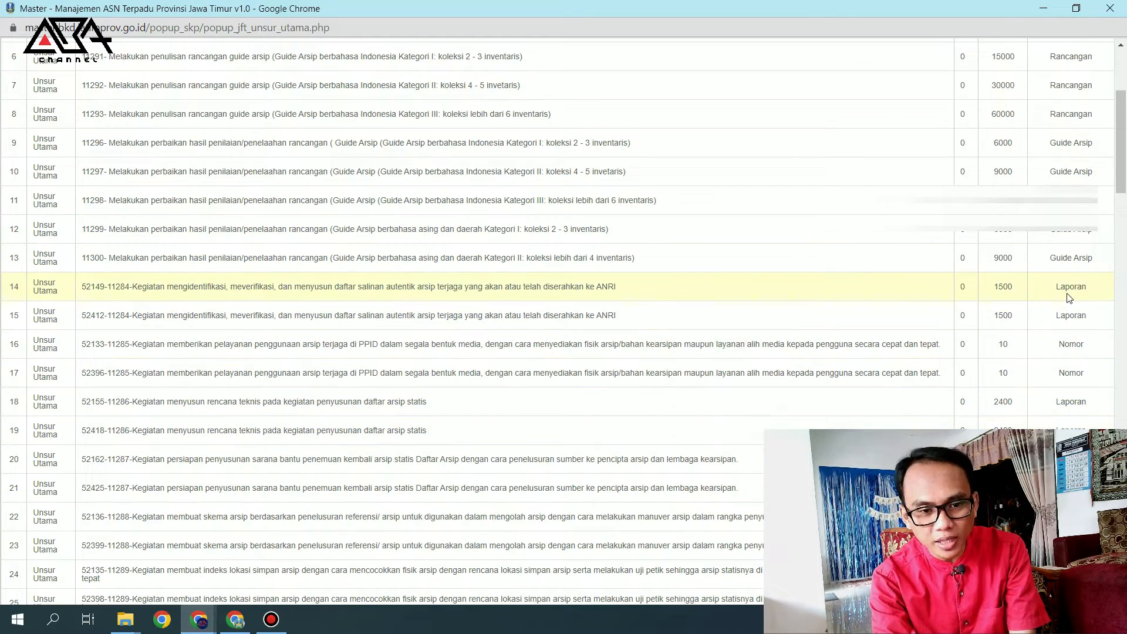
pyautogui.scroll(-3, 1057, 455)
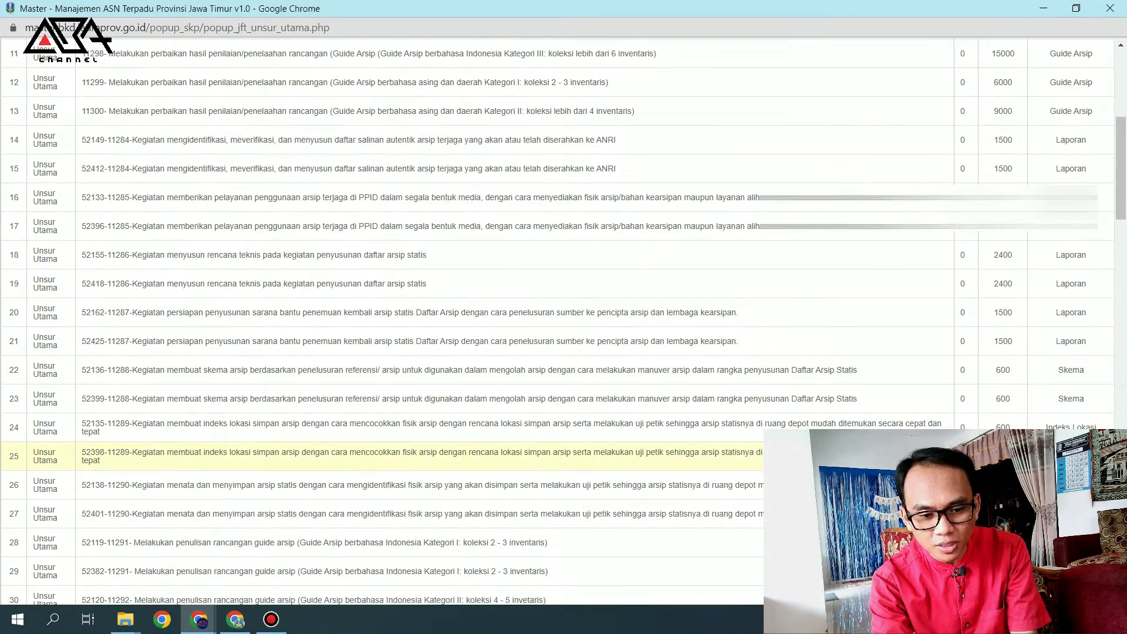
pyautogui.scroll(-20, 1068, 298)
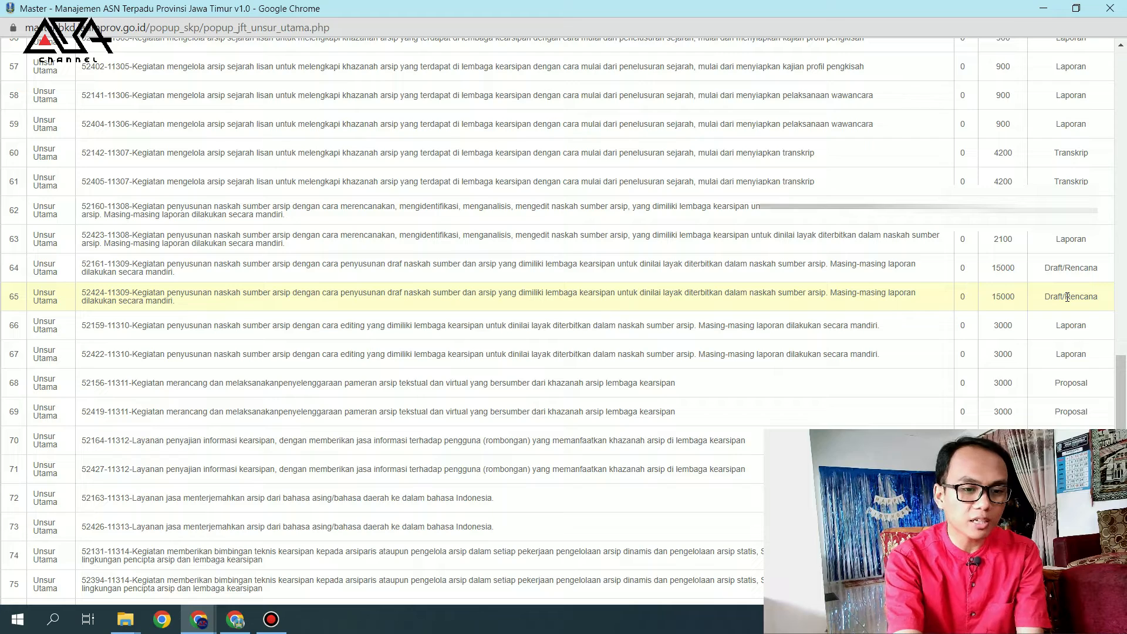
pyautogui.click(1045, 305)
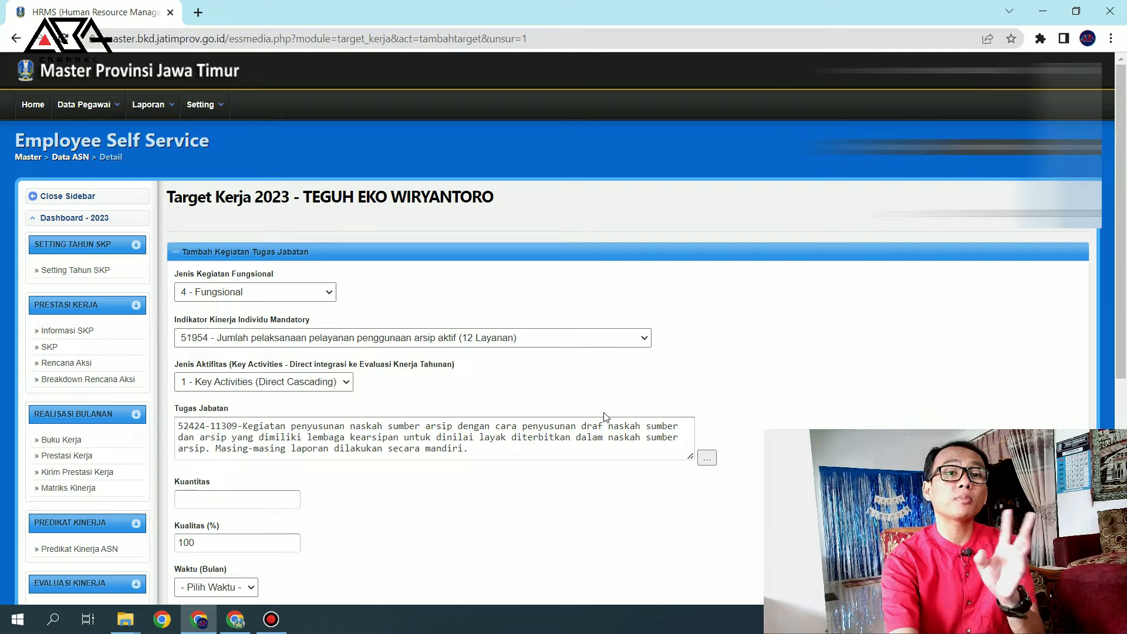
# Enter Kuantitas 4 and Waktu 4 months, then save and confirm the new target.
pyautogui.scroll(-1, 602, 424)
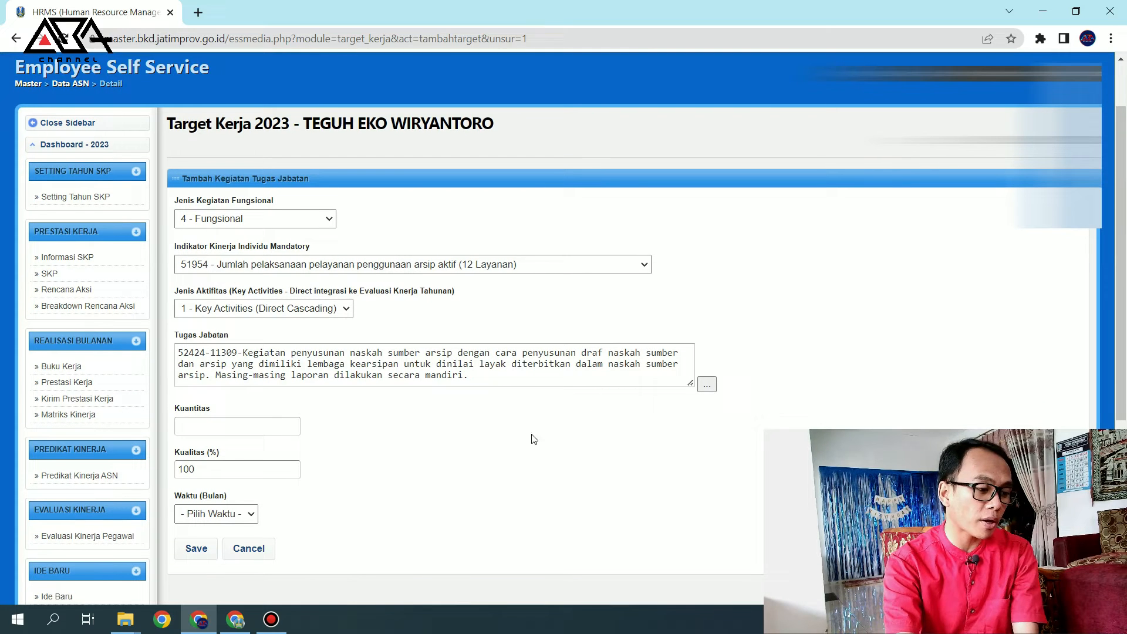
pyautogui.click(272, 433)
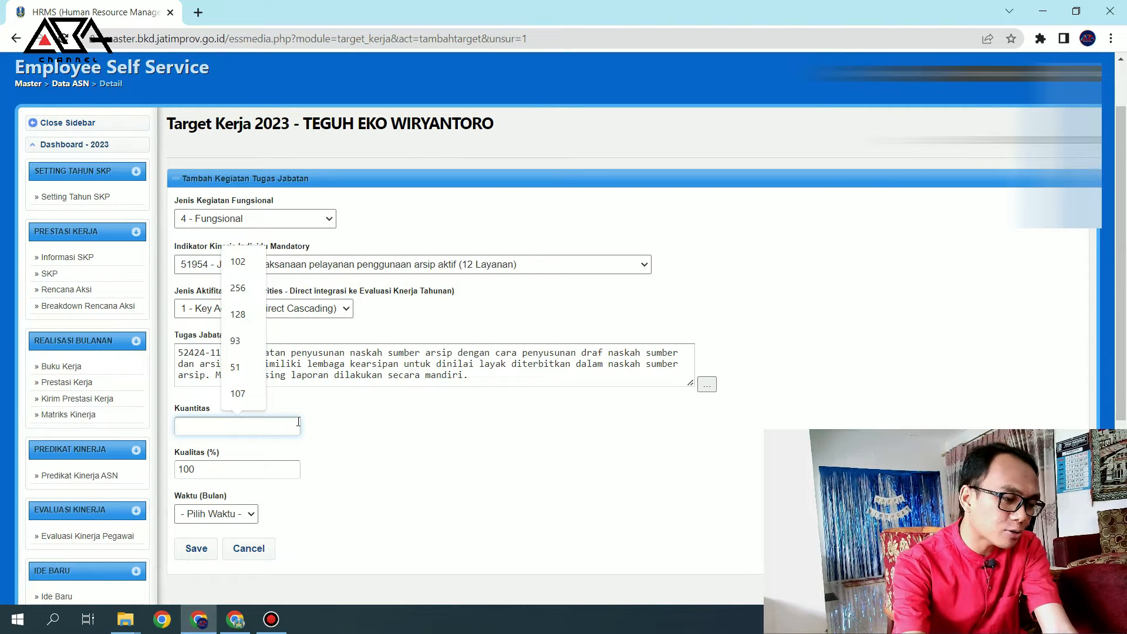
pyautogui.write('1')
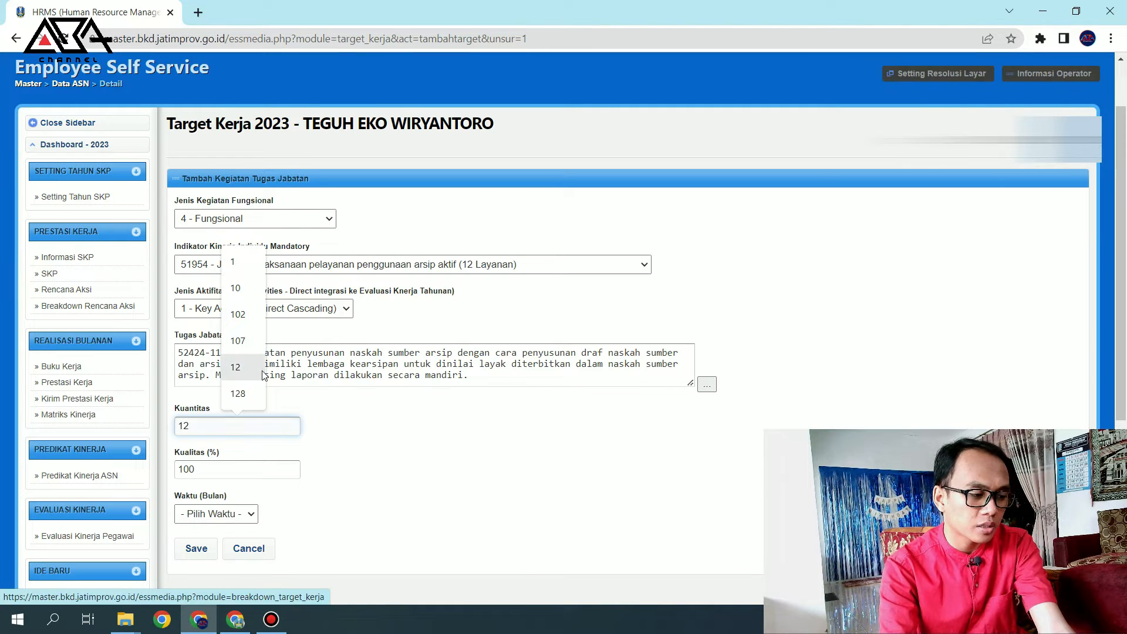
pyautogui.press('BackSpace')
pyautogui.write('4')
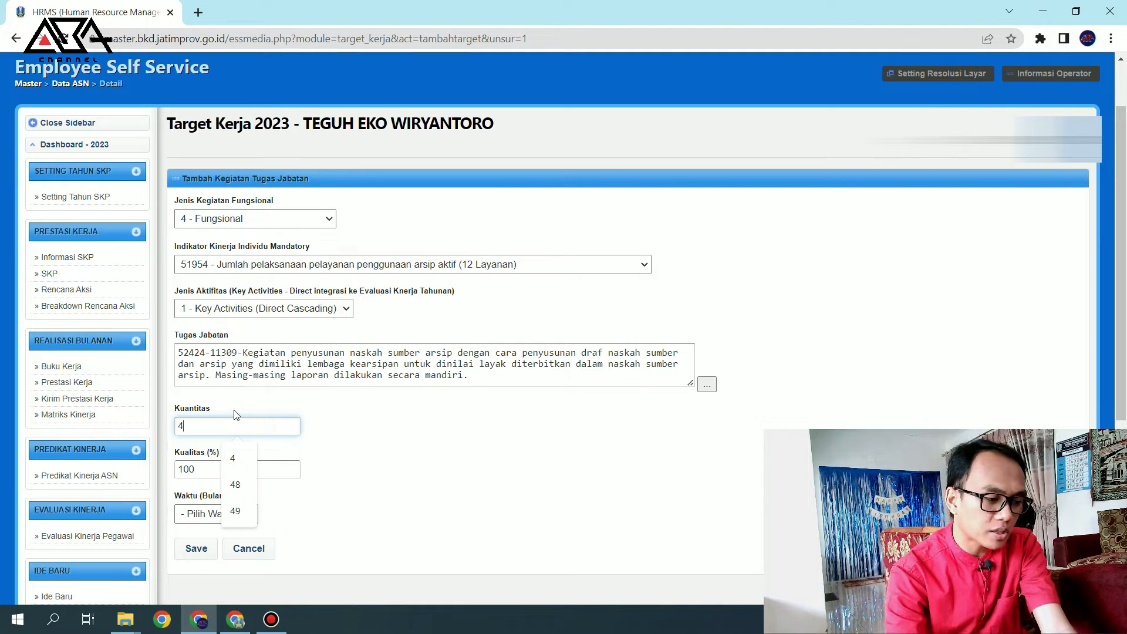
pyautogui.click(428, 444)
pyautogui.click(241, 514)
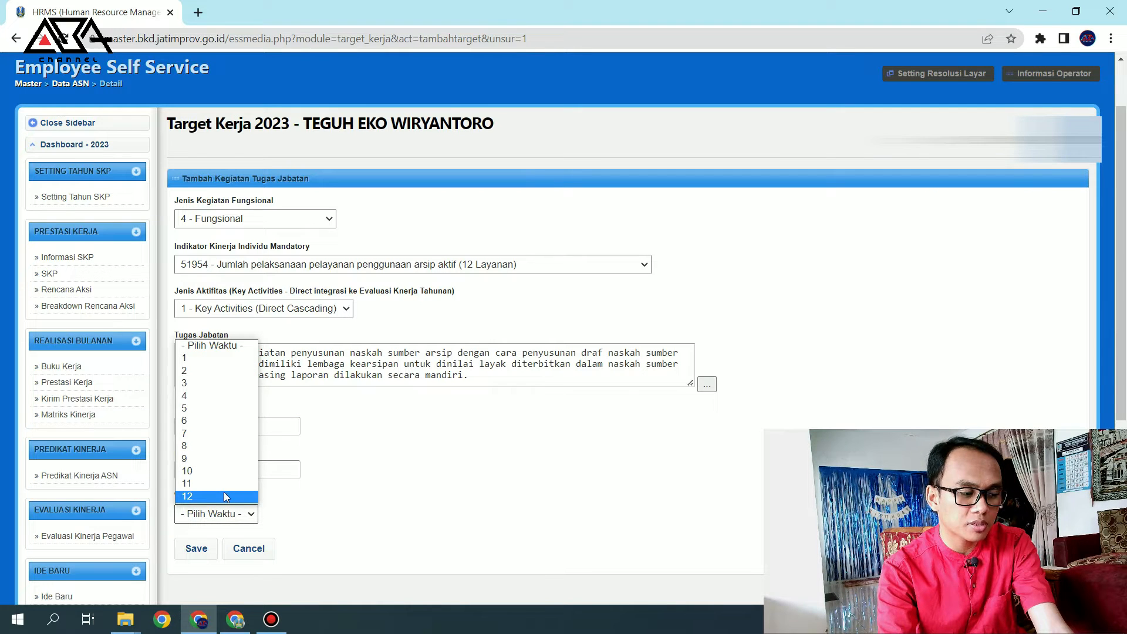
pyautogui.click(217, 397)
pyautogui.click(202, 554)
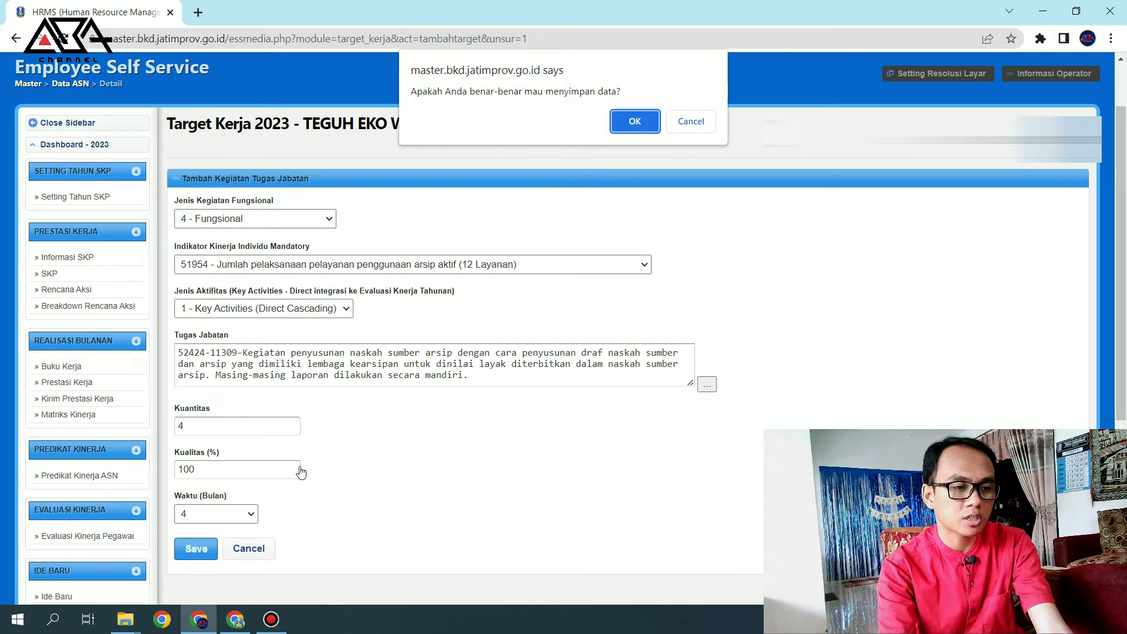
pyautogui.click(623, 124)
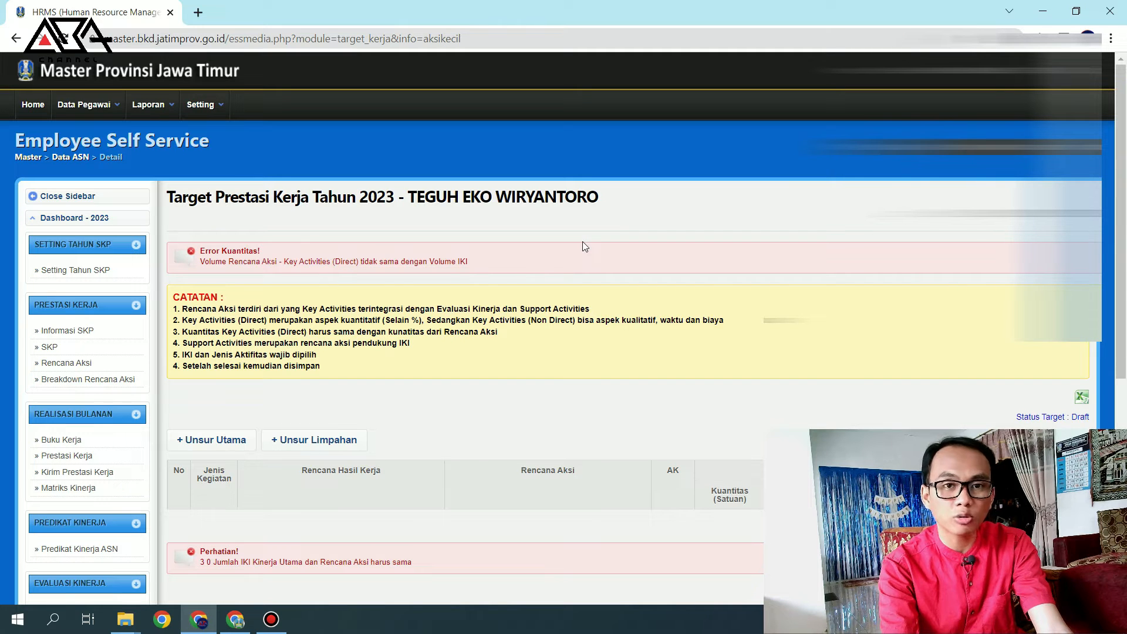
# Start another Unsur Utama entry with category 4 - Fungsional and indicator 51954.
pyautogui.click(229, 451)
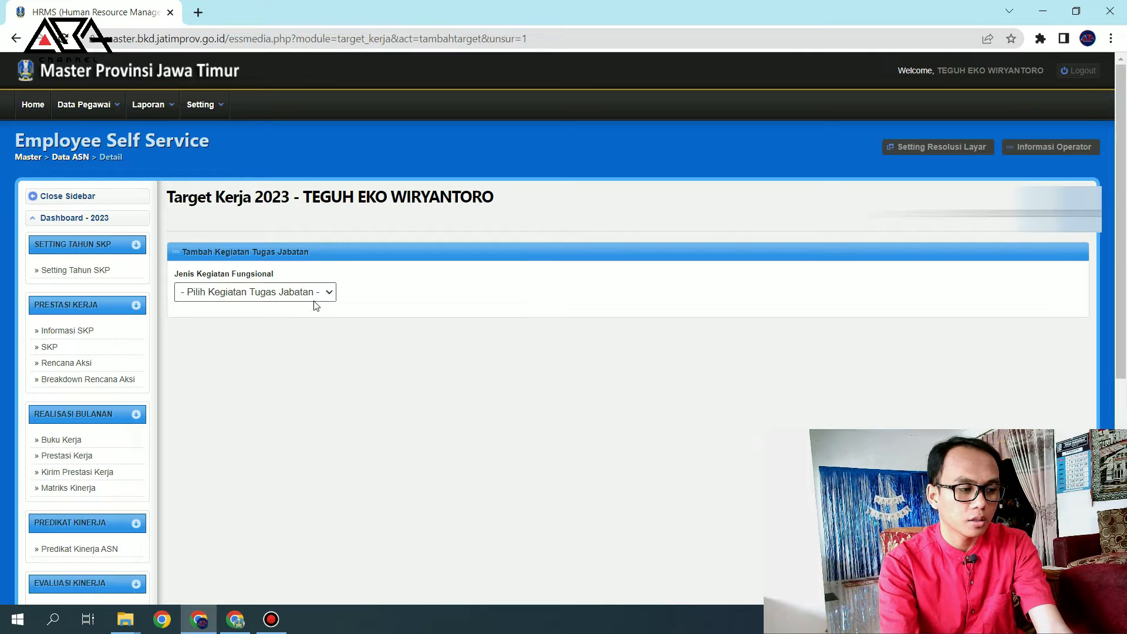
pyautogui.click(315, 294)
pyautogui.click(211, 320)
pyautogui.click(591, 338)
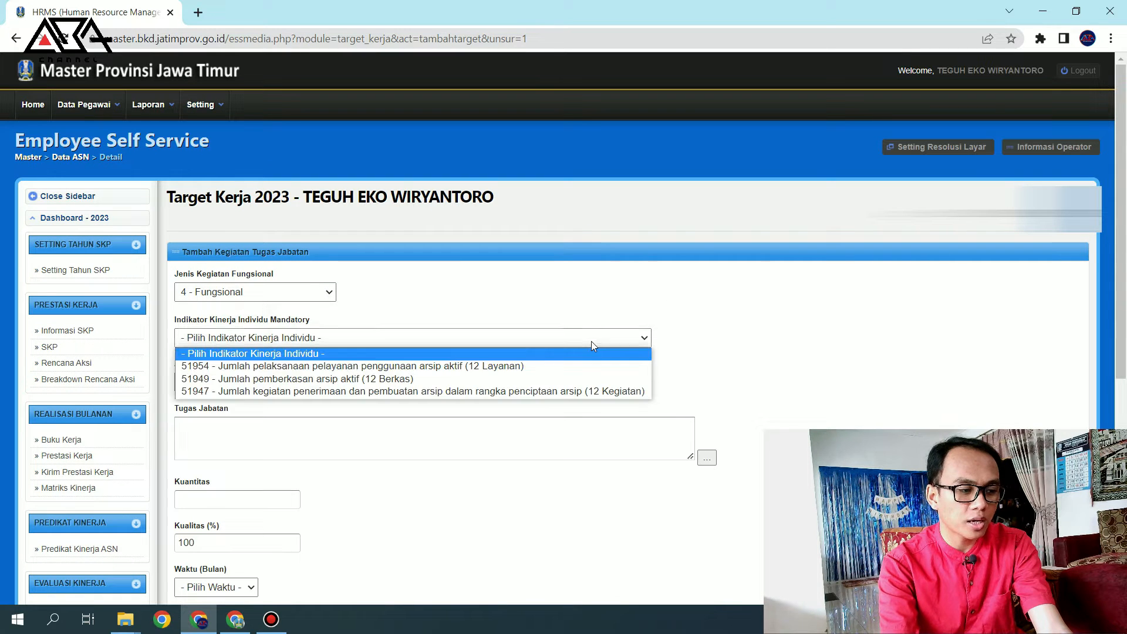
pyautogui.click(500, 371)
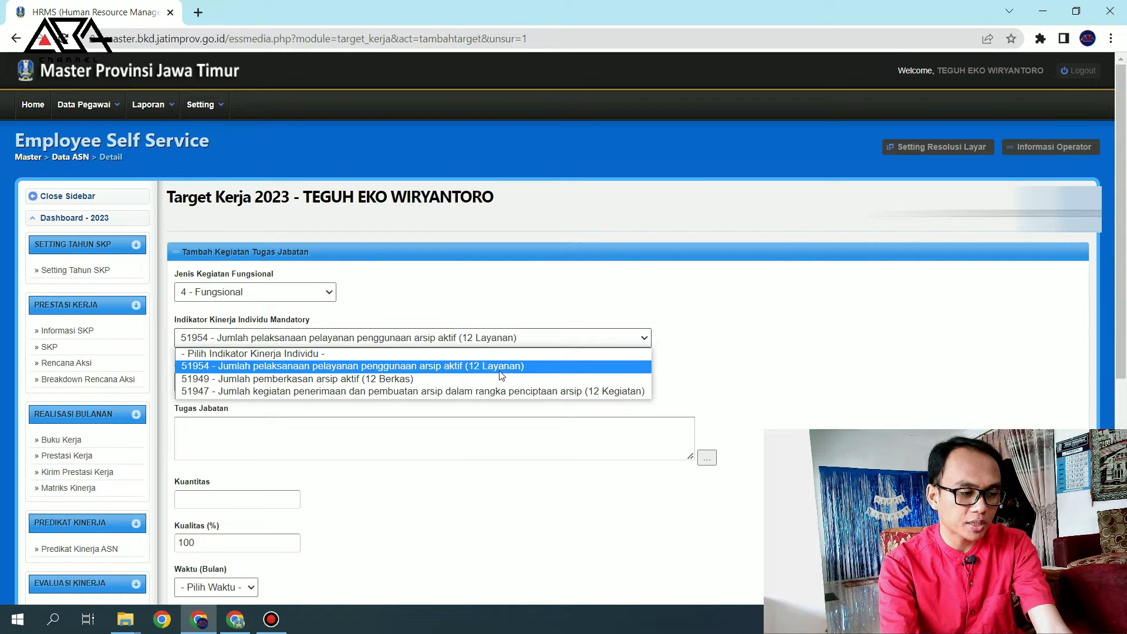
pyautogui.click(500, 376)
# Classify it as Key Activities (Direct Cascading) and pick job task 11293.
pyautogui.click(350, 382)
pyautogui.click(323, 409)
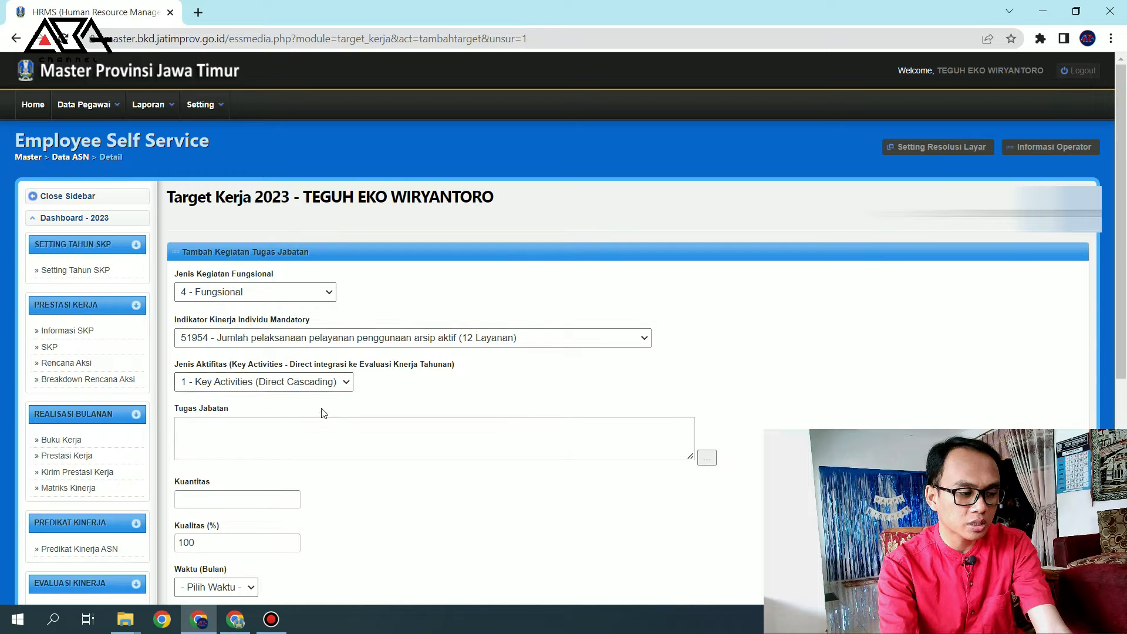
pyautogui.click(707, 458)
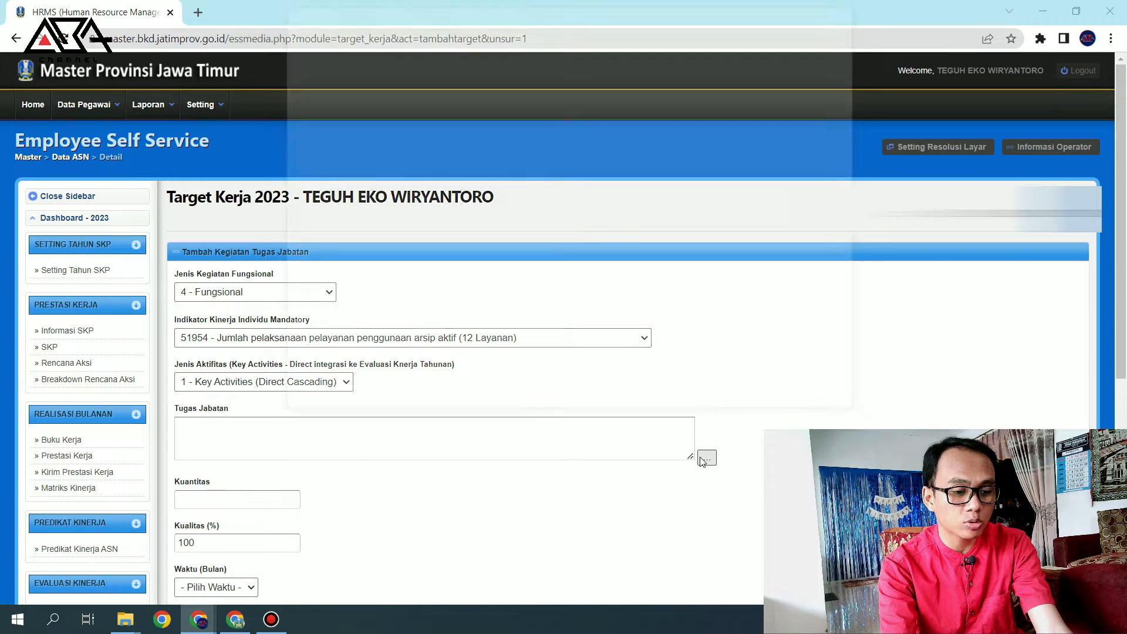
pyautogui.click(814, 11)
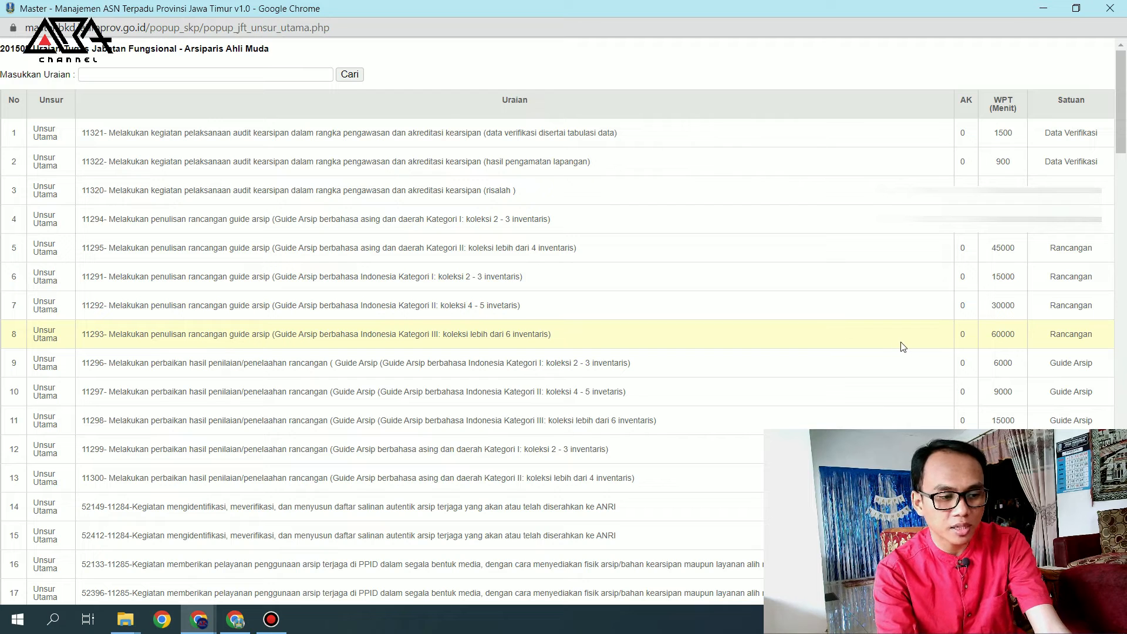
pyautogui.click(970, 344)
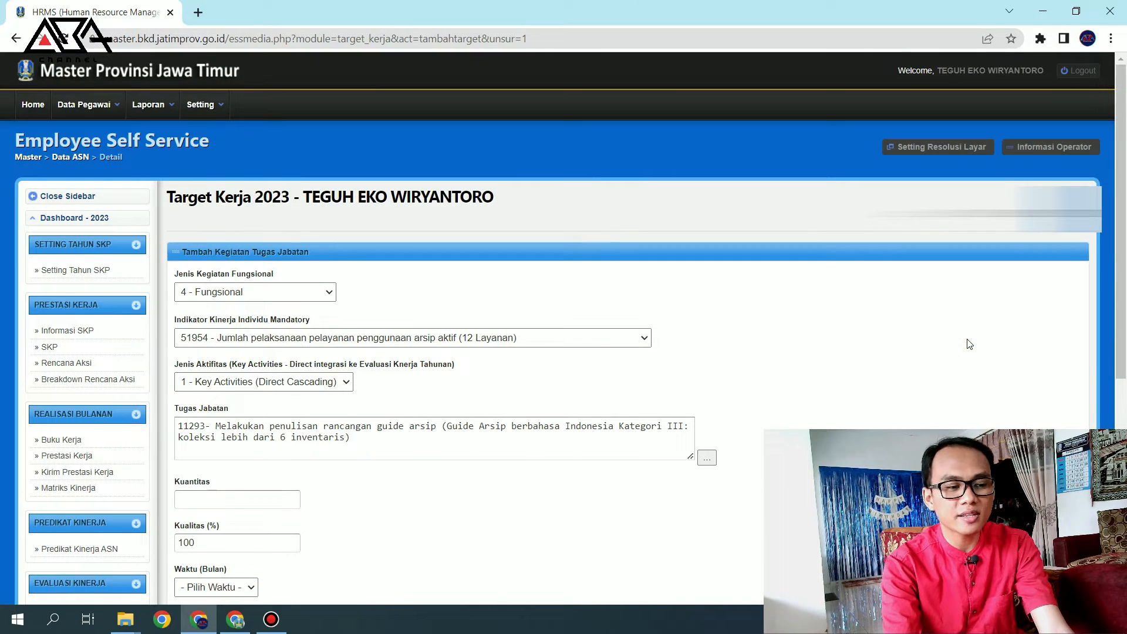
# Enter a target quantity of 12 and a 12-month time target for the guide-writing activity.
pyautogui.scroll(-2, 315, 376)
pyautogui.click(249, 355)
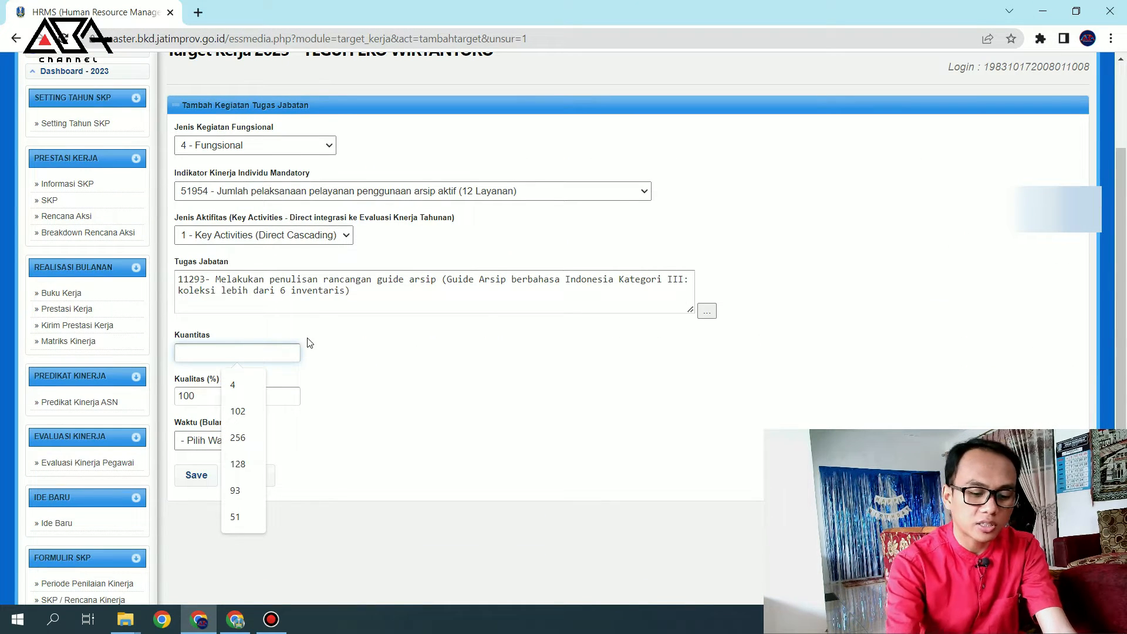
pyautogui.write('12')
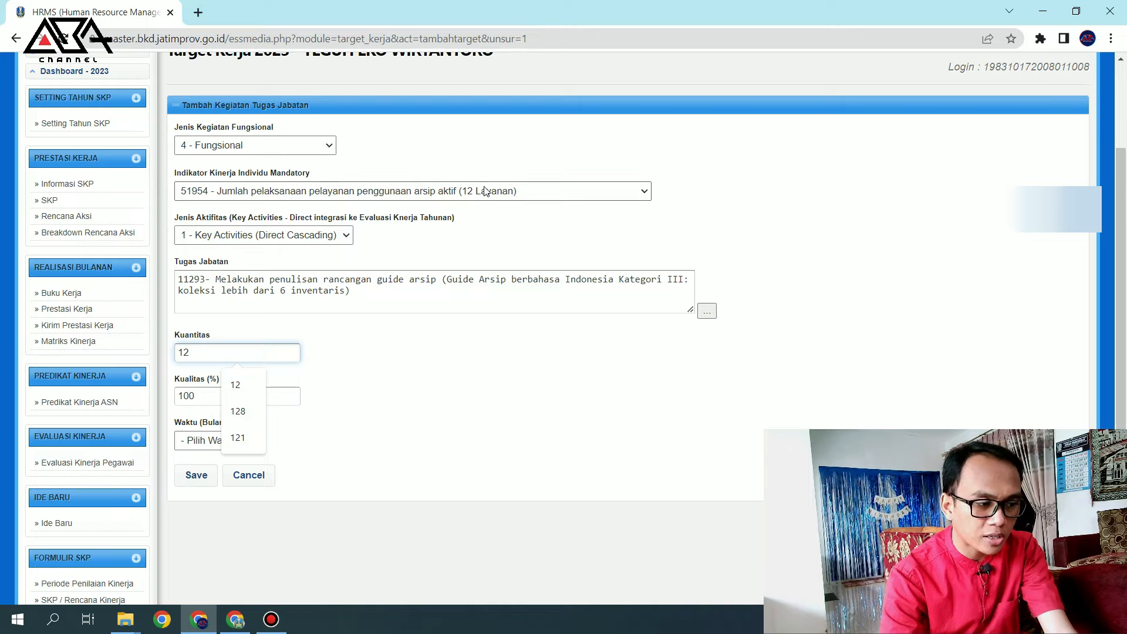
pyautogui.click(391, 369)
pyautogui.click(217, 440)
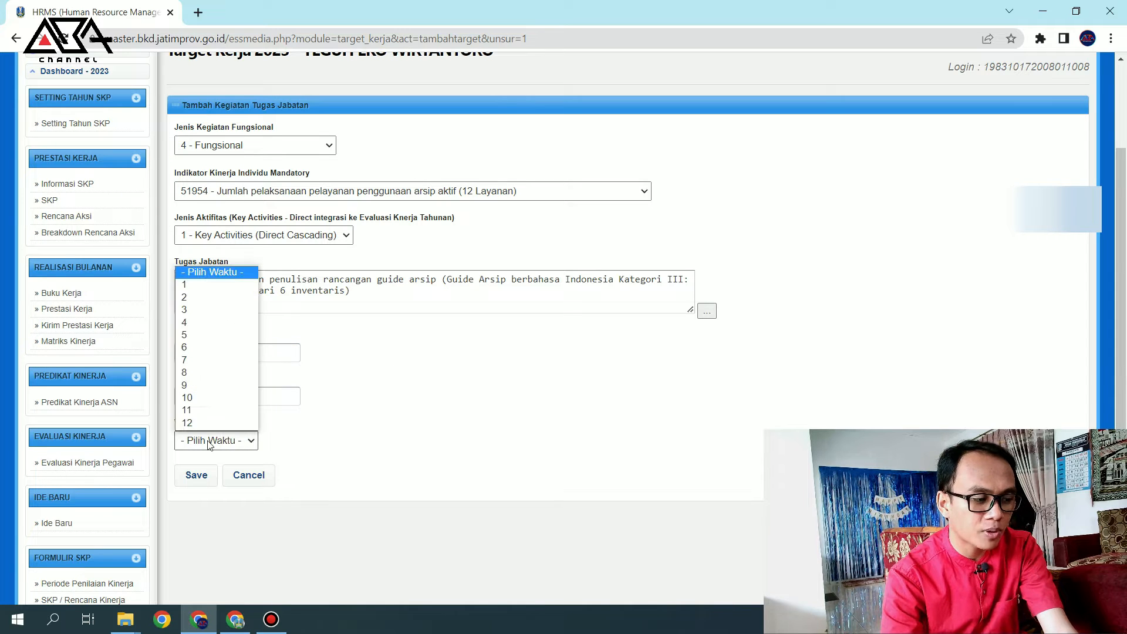
pyautogui.click(211, 425)
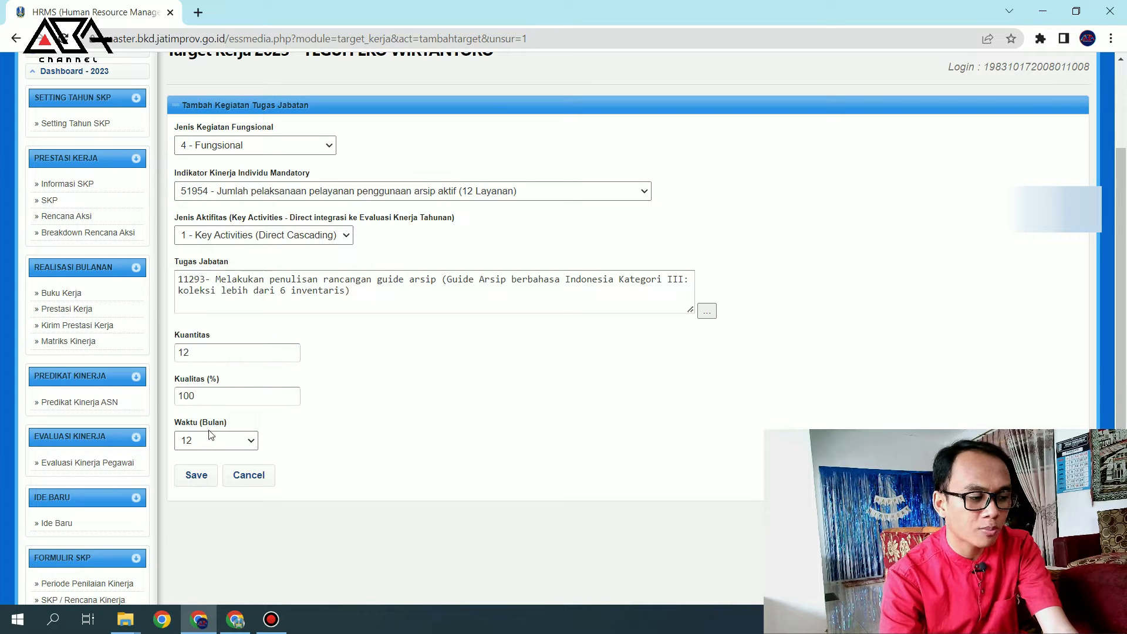
# Save the first Unsur Utama row and note the warning that IKI and Rencana Aksi counts must match.
pyautogui.click(215, 476)
pyautogui.click(644, 120)
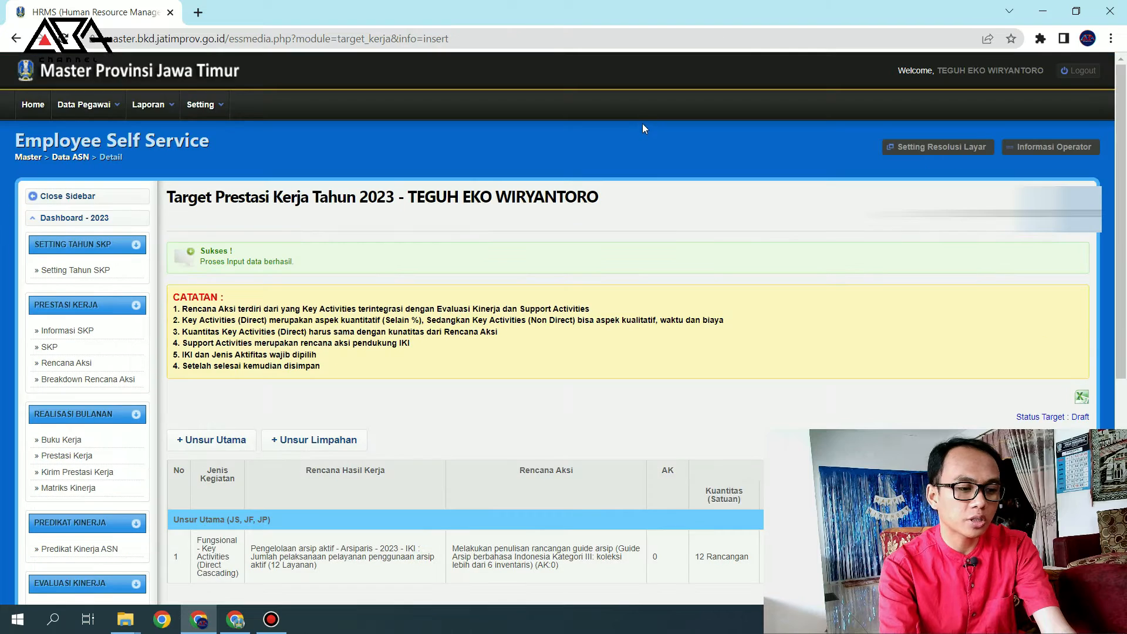
pyautogui.scroll(-3, 723, 239)
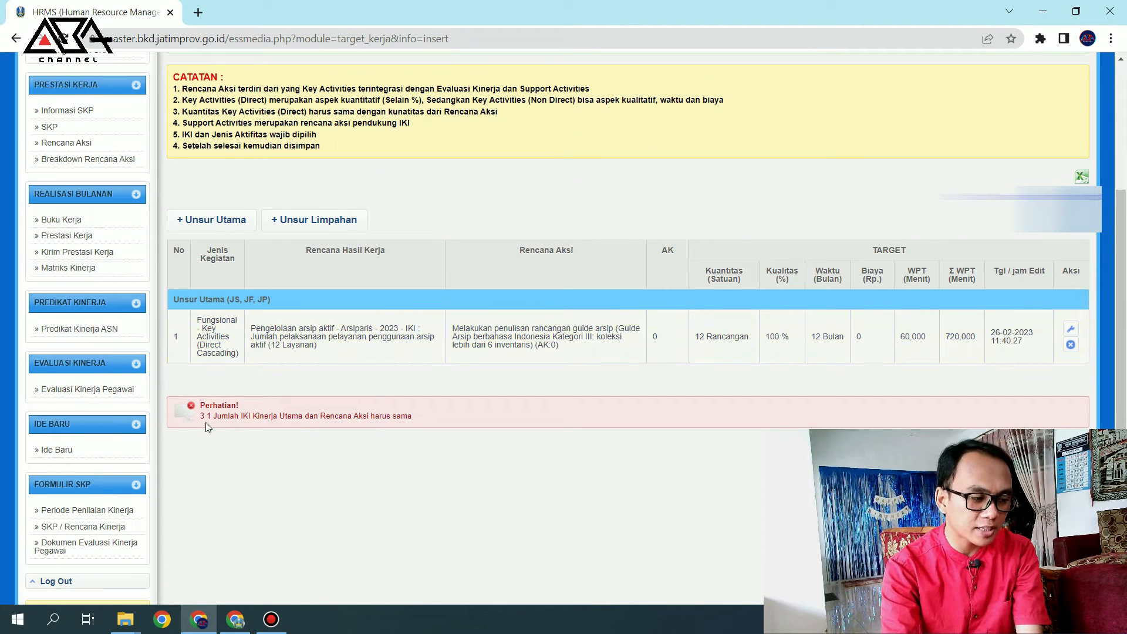
pyautogui.moveTo(199, 417); pyautogui.dragTo(428, 427)
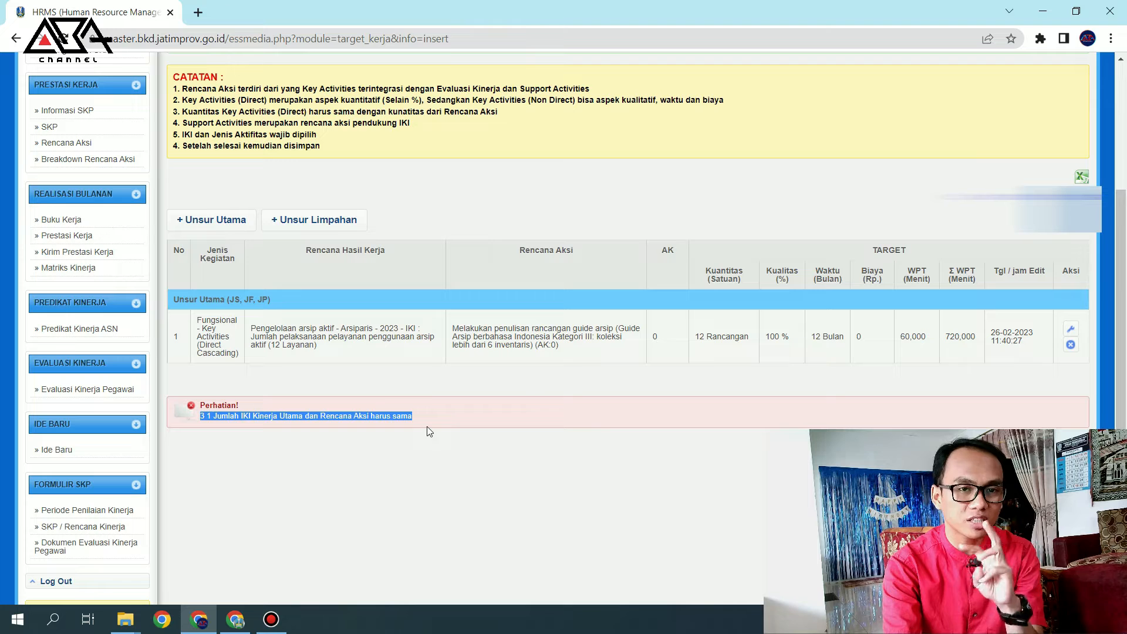
# Add another Unsur Utama row as 4 - Fungsional, indicator 51949, 1 - Key Activities (Direct Cascading).
pyautogui.click(215, 222)
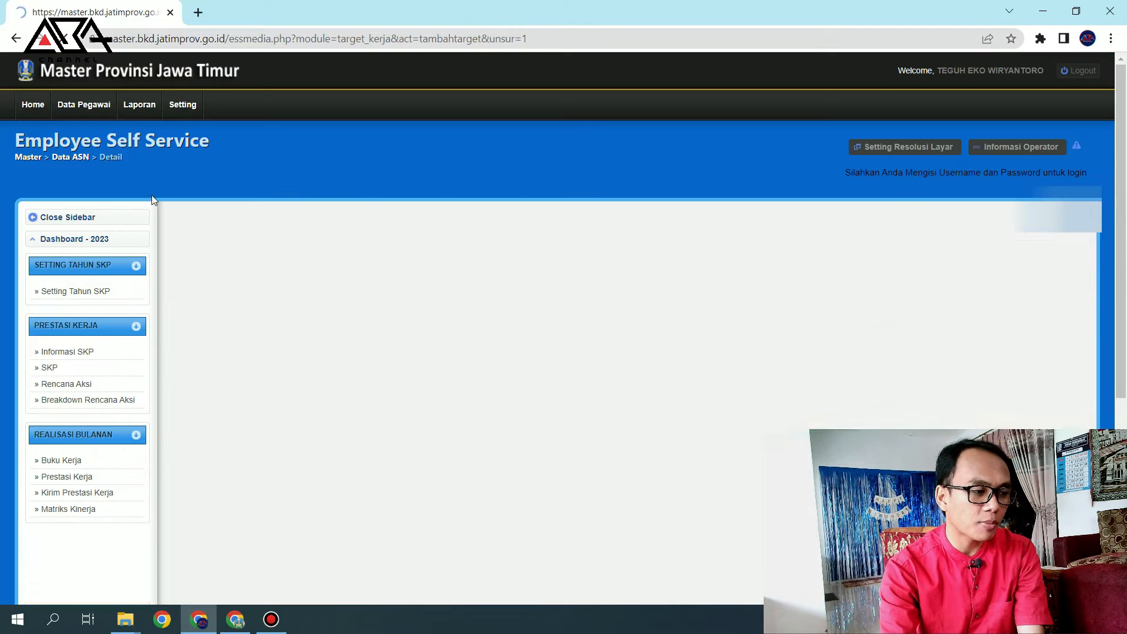
pyautogui.click(261, 296)
pyautogui.click(258, 319)
pyautogui.click(259, 338)
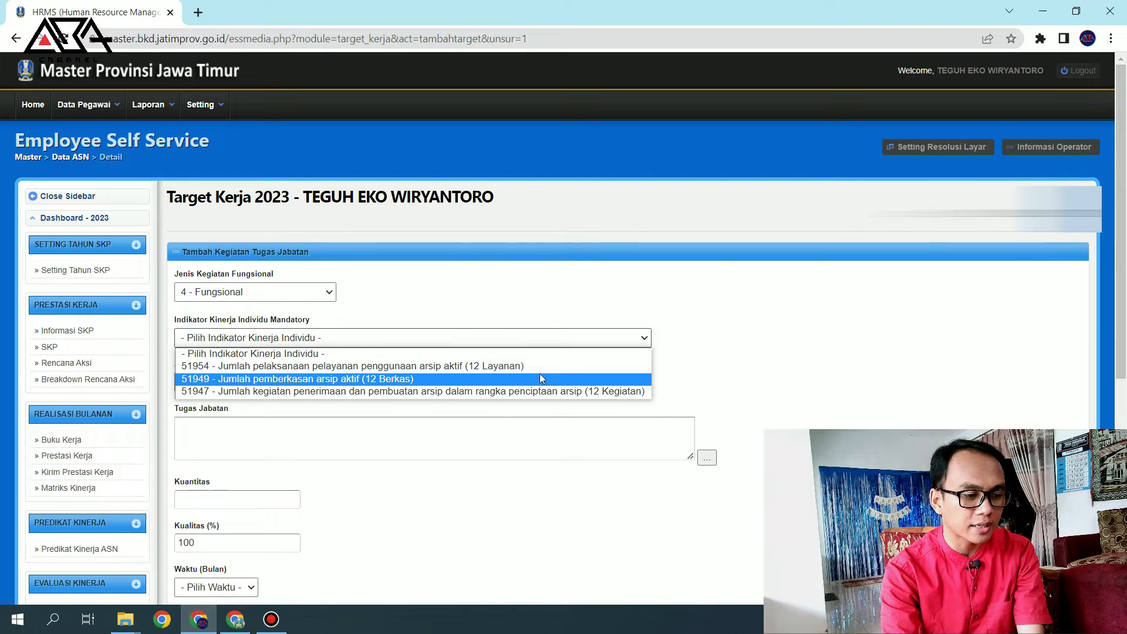
pyautogui.click(465, 380)
pyautogui.click(290, 380)
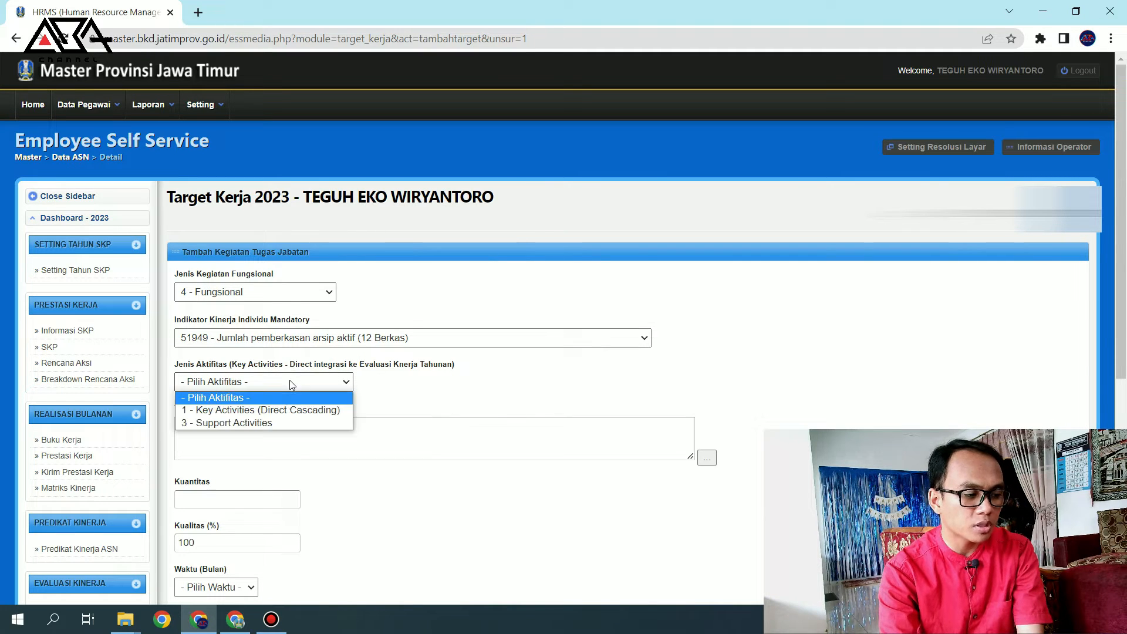
pyautogui.click(284, 414)
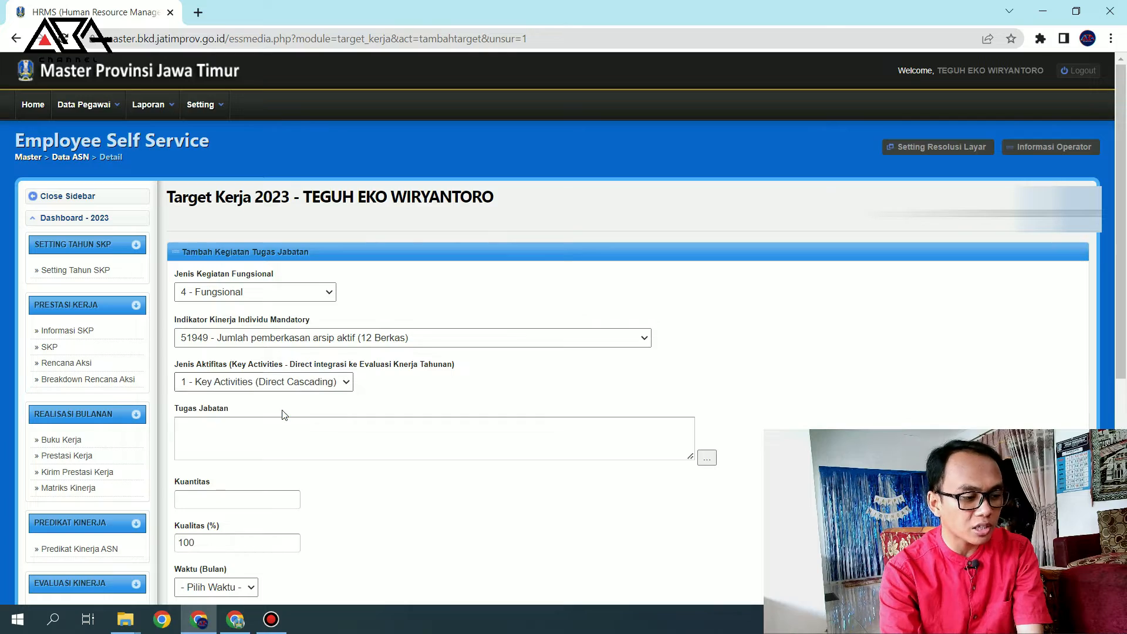
# Search the job task list for 'tat' and select task 11293 as the Tugas Jabatan.
pyautogui.click(705, 459)
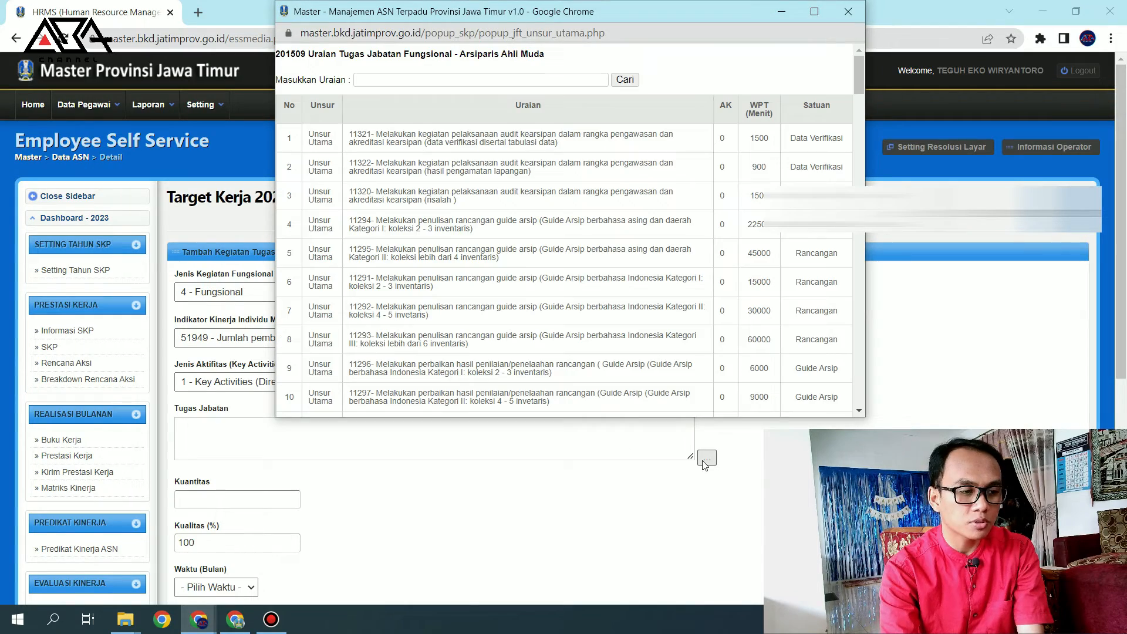
pyautogui.click(815, 12)
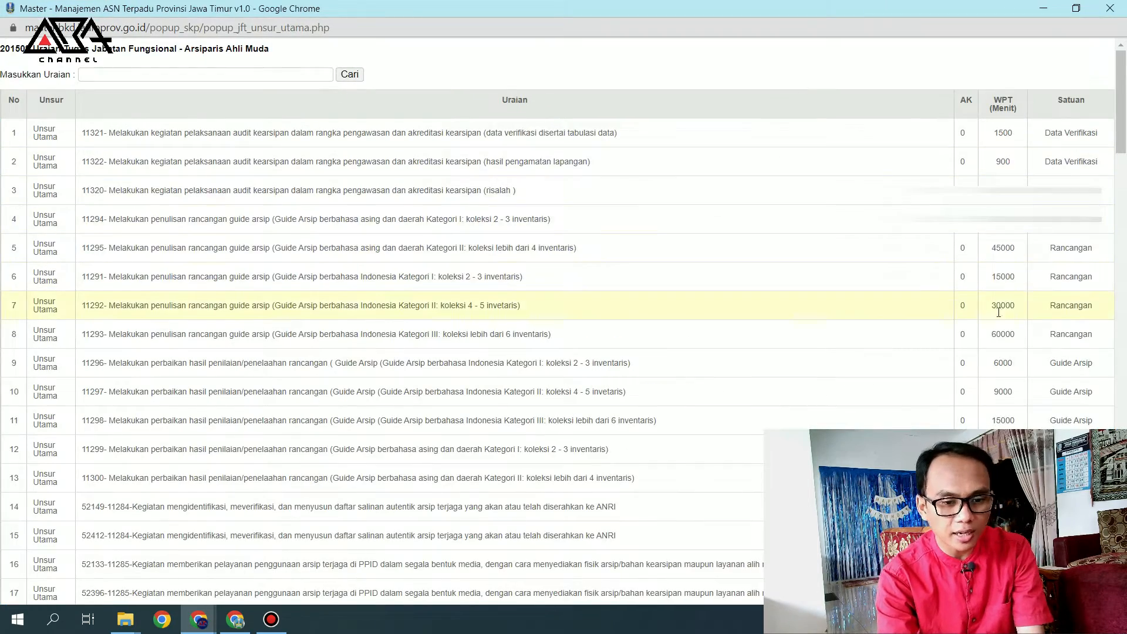
pyautogui.scroll(-6, 1001, 329)
pyautogui.scroll(-2, 999, 361)
pyautogui.hotkey('ctrl', 'f')
pyautogui.write('tat')
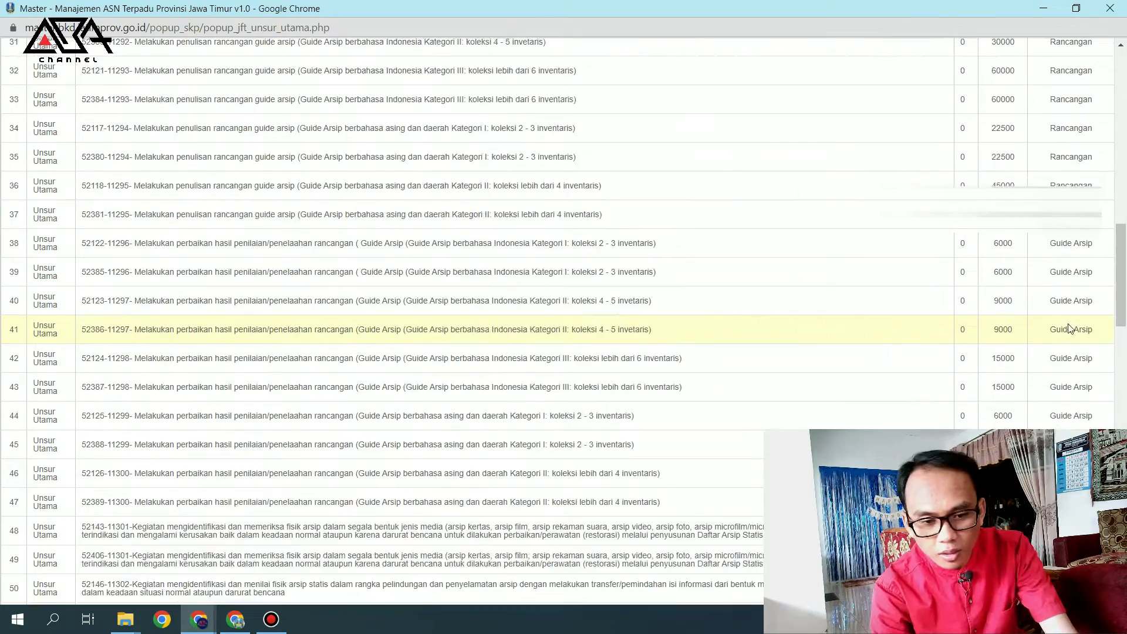
pyautogui.scroll(-5, 1070, 329)
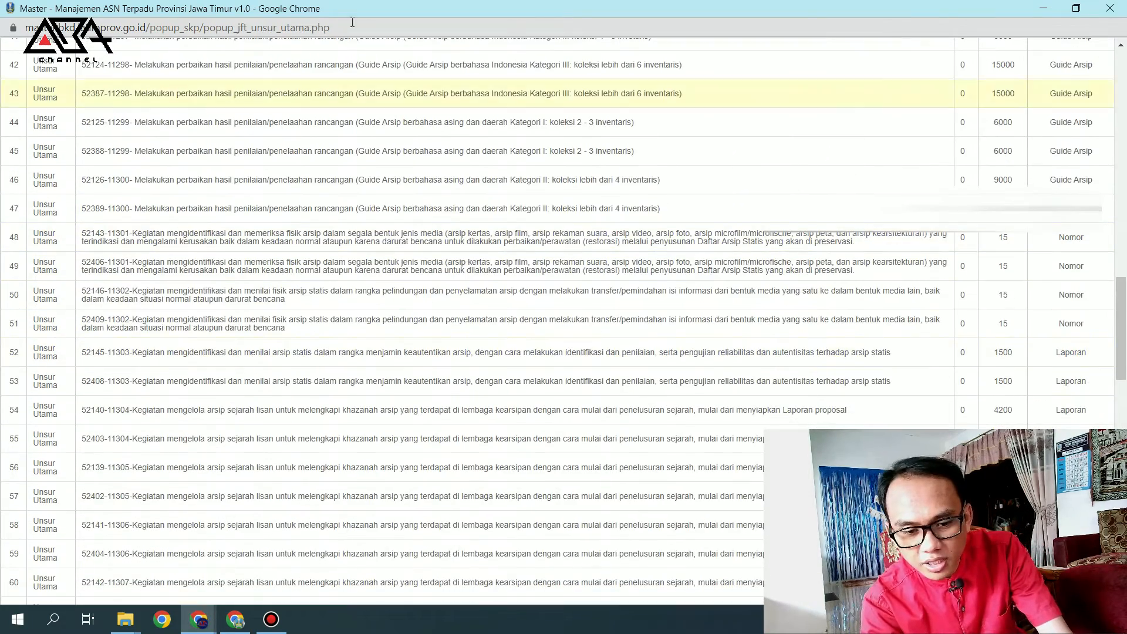
pyautogui.scroll(-7, 939, 369)
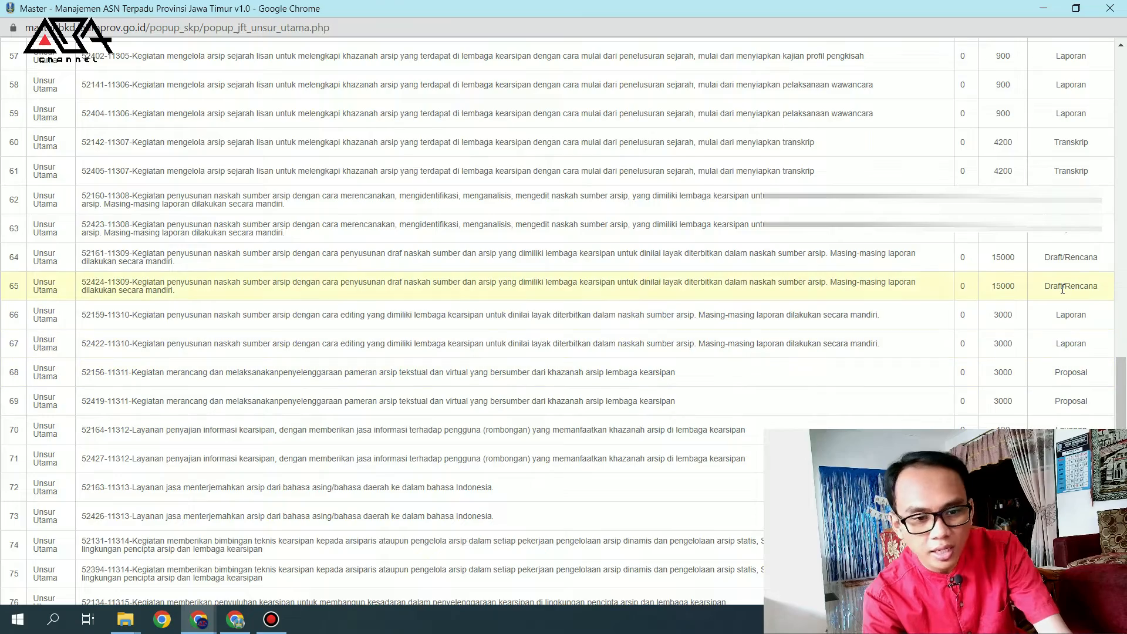
pyautogui.scroll(7, 1063, 289)
pyautogui.scroll(-5, 1059, 294)
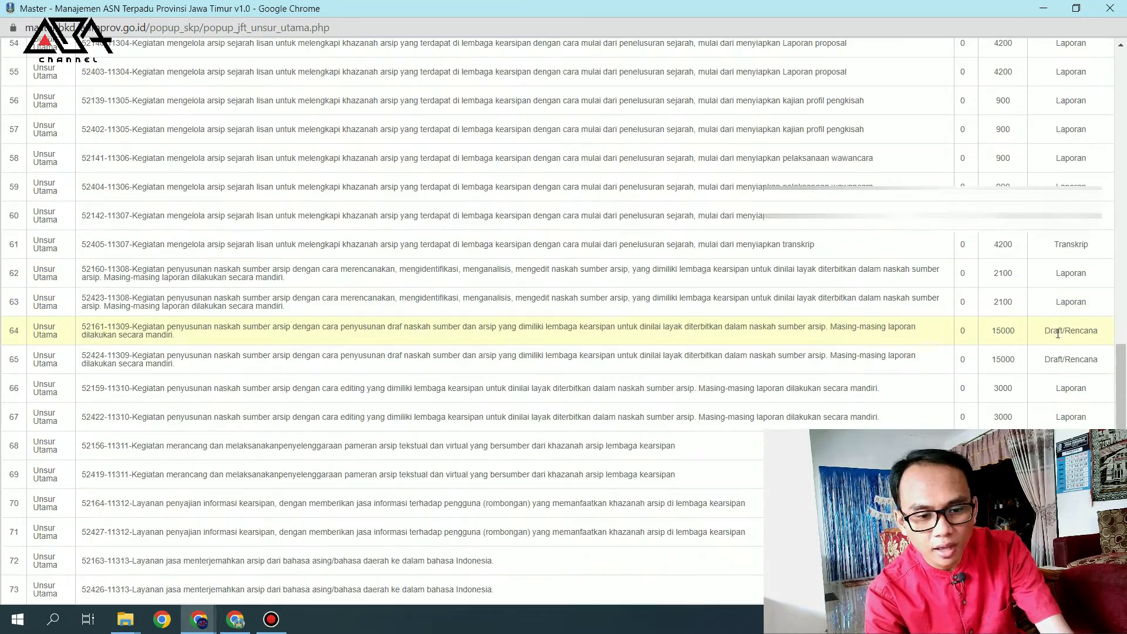
pyautogui.scroll(1, 1060, 350)
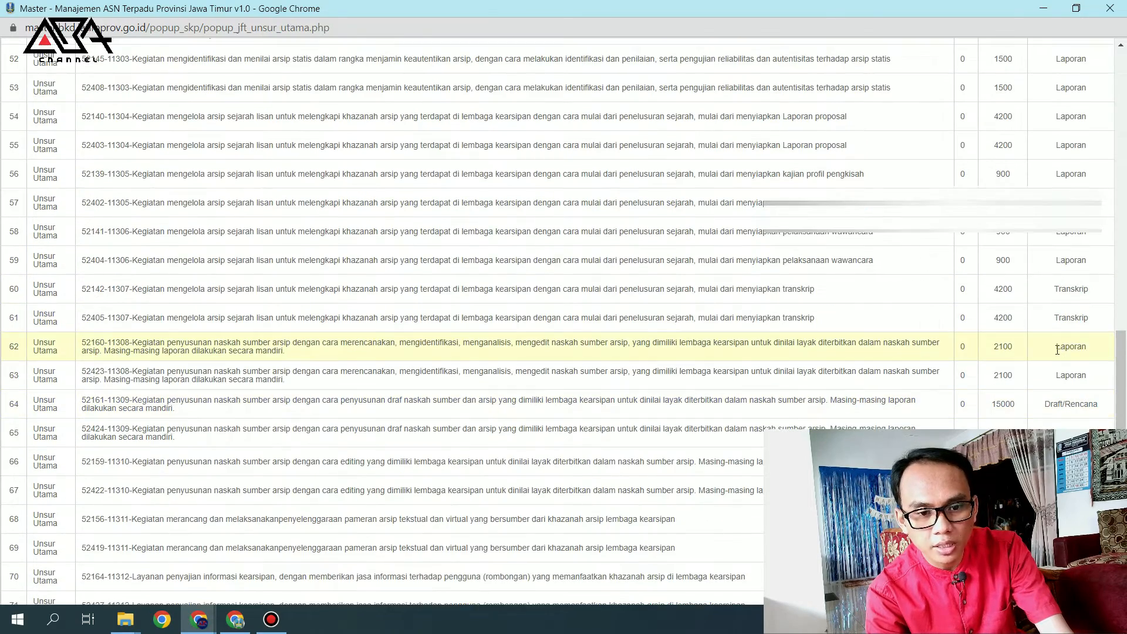
pyautogui.scroll(15, 1059, 369)
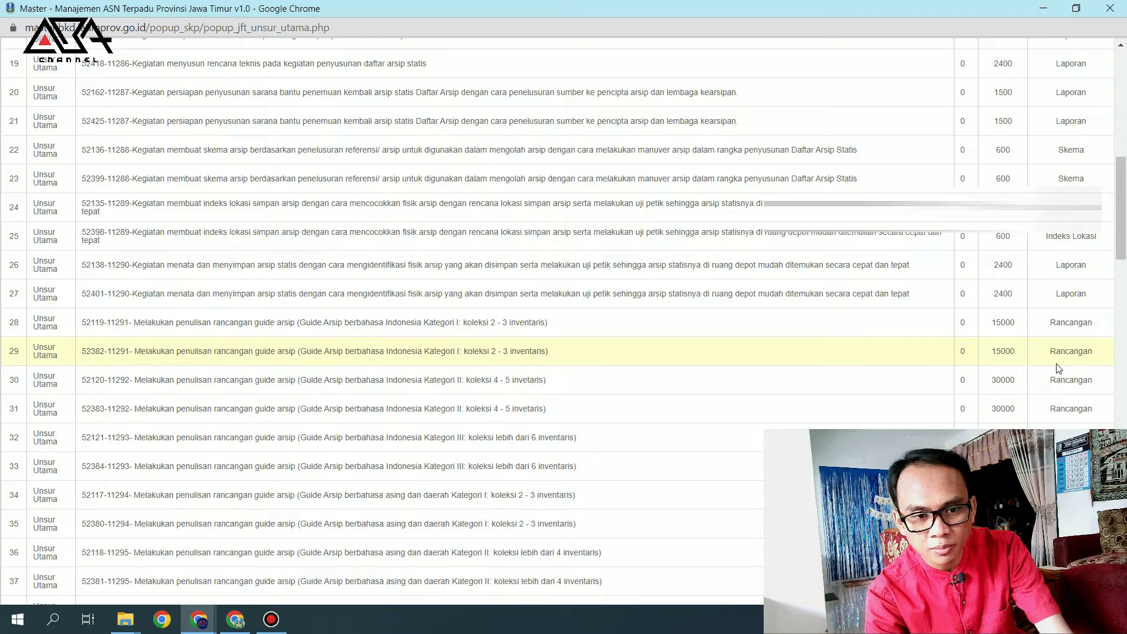
pyautogui.scroll(8, 1059, 364)
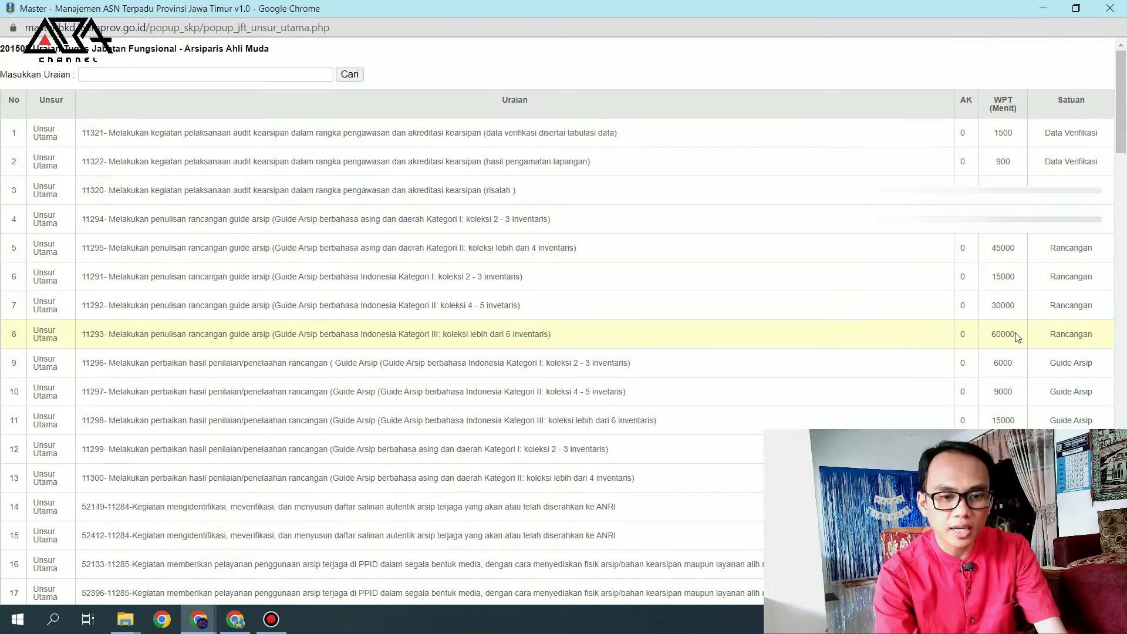
pyautogui.scroll(-3, 1025, 340)
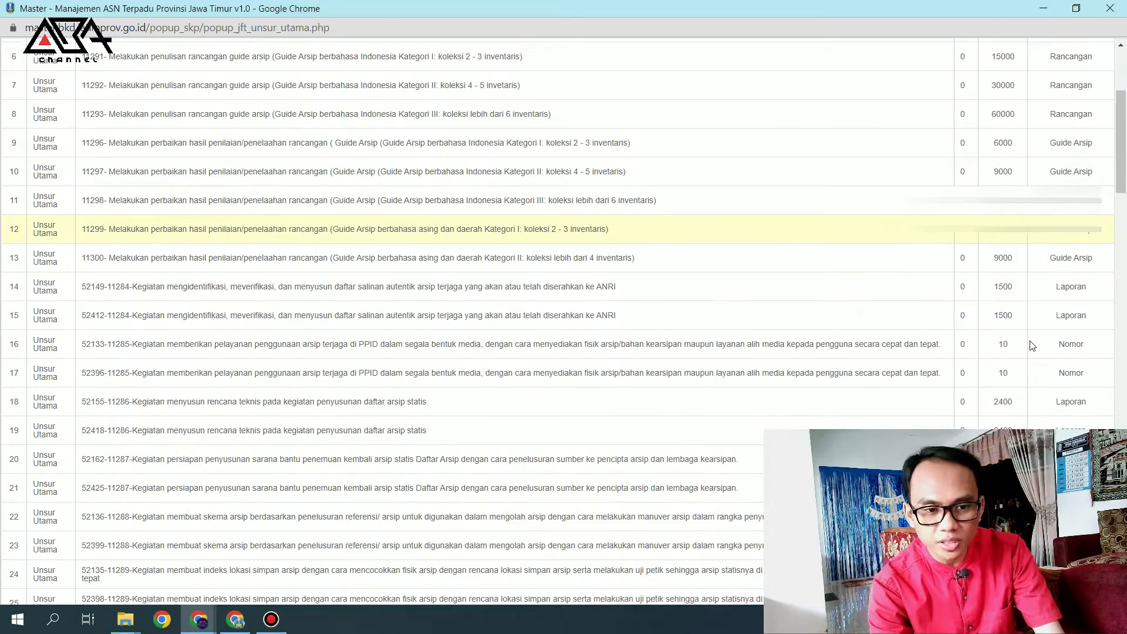
pyautogui.click(1069, 116)
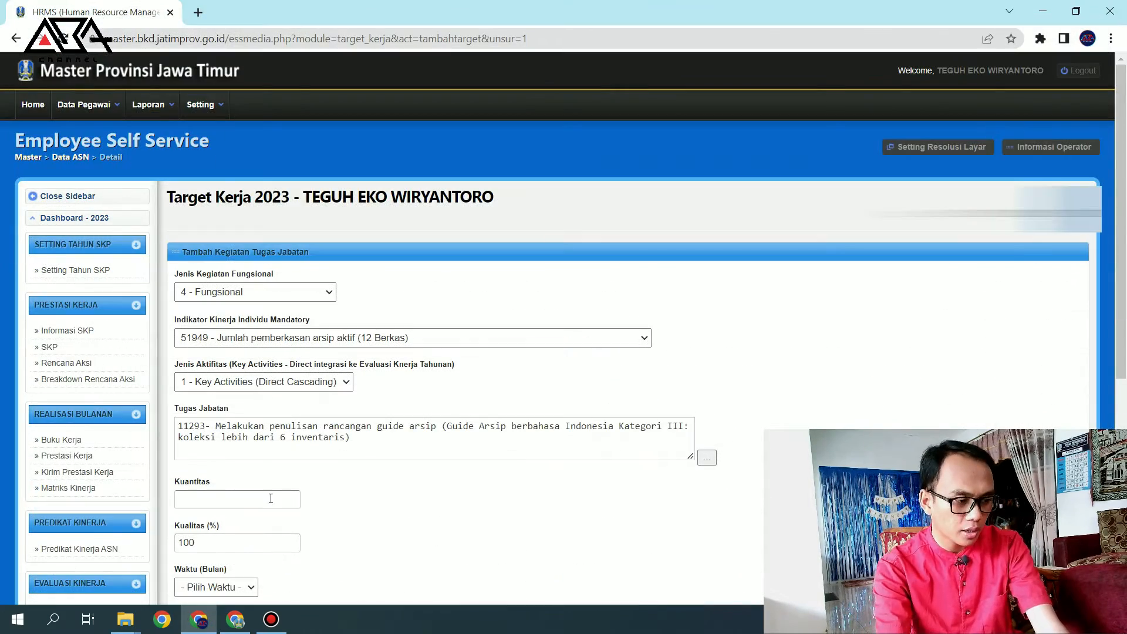
# Give the 51949 archive-filing entry quantity 12 and a 12-month target, then save and confirm.
pyautogui.click(271, 498)
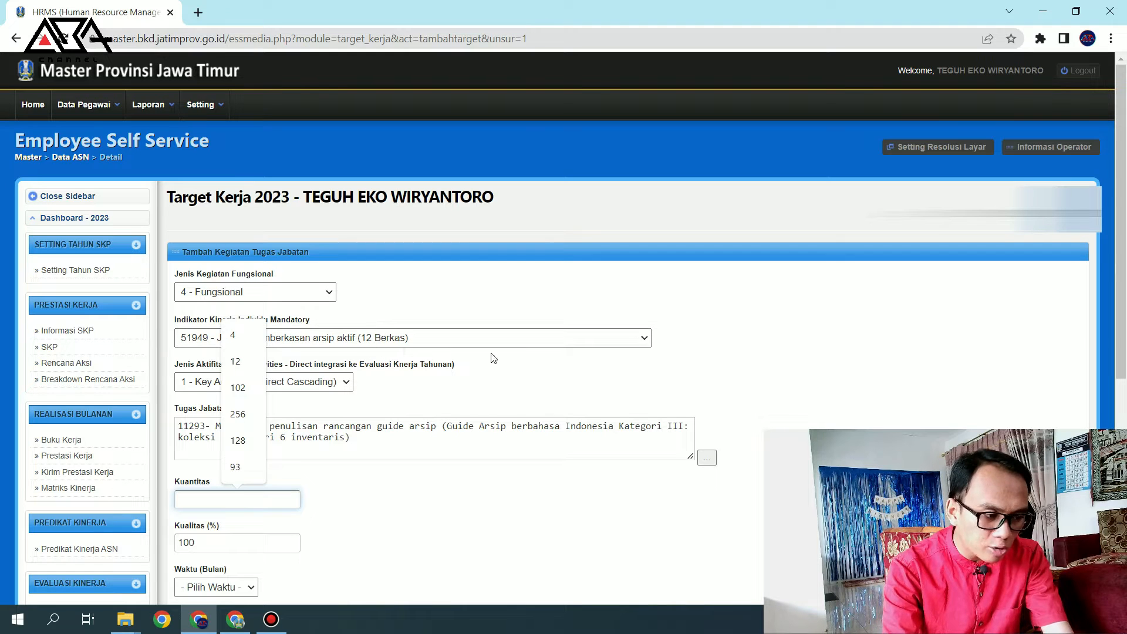
pyautogui.write('12')
pyautogui.click(487, 502)
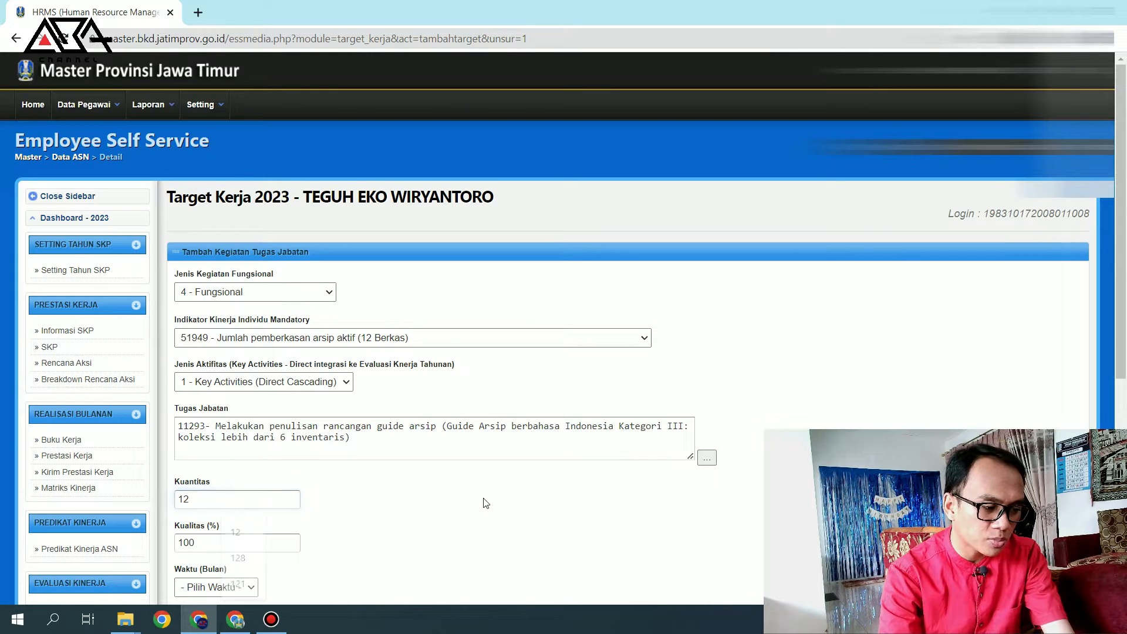
pyautogui.scroll(-3, 235, 502)
pyautogui.click(207, 440)
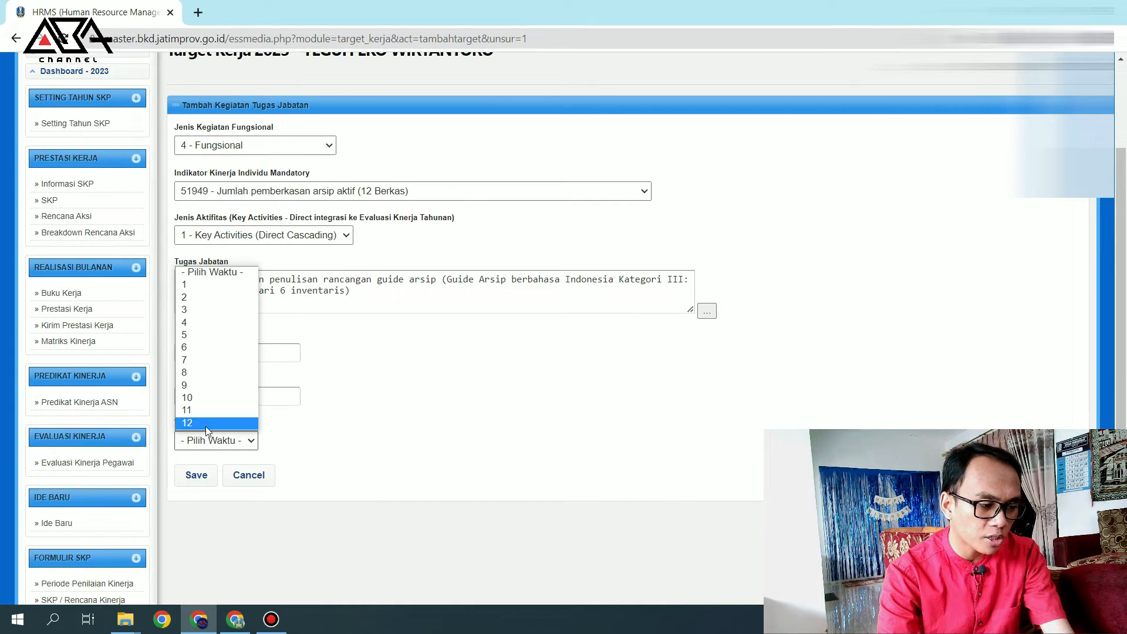
pyautogui.click(194, 423)
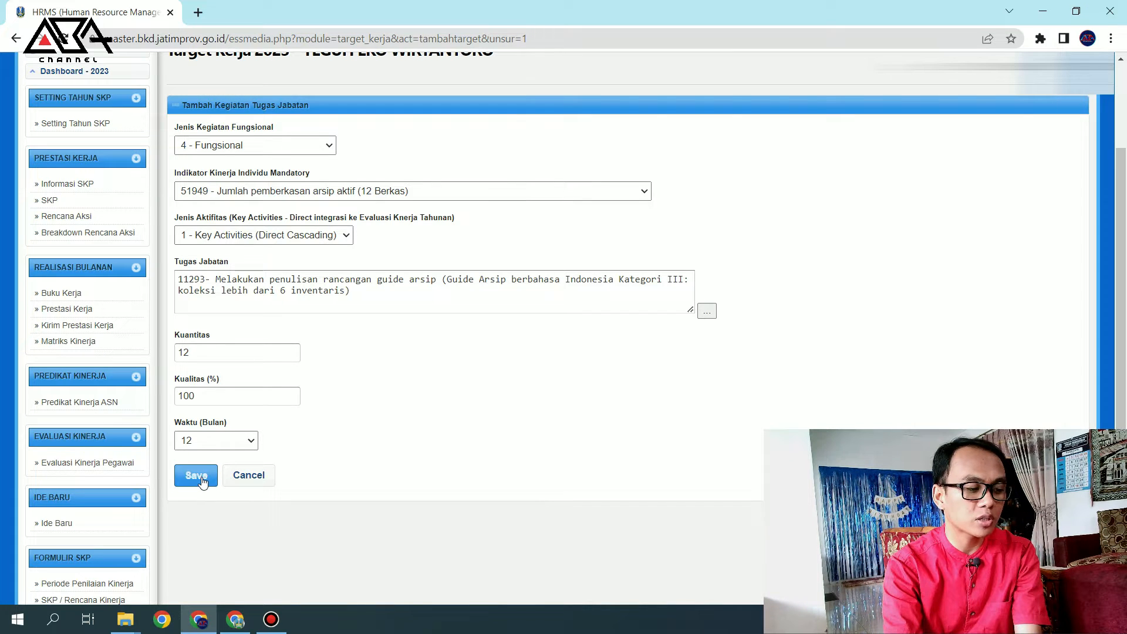
pyautogui.click(202, 482)
pyautogui.click(644, 124)
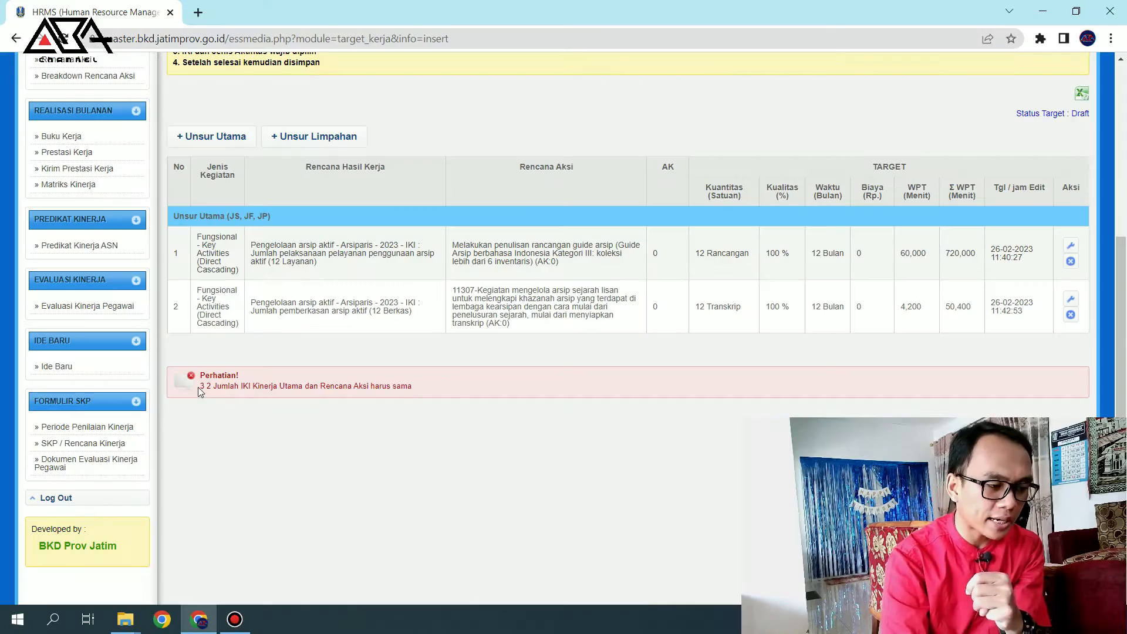
# Highlight the warning about matching IKI and Rencana Aksi counts, then start a third Unsur Utama row.
pyautogui.moveTo(200, 392); pyautogui.dragTo(408, 397)
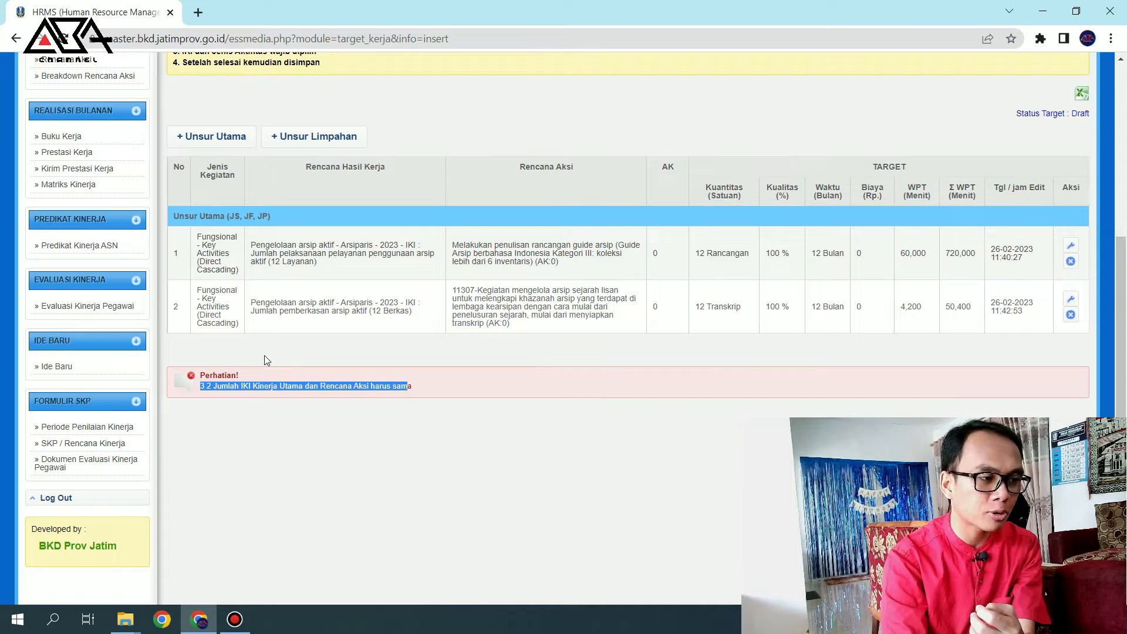
pyautogui.click(212, 136)
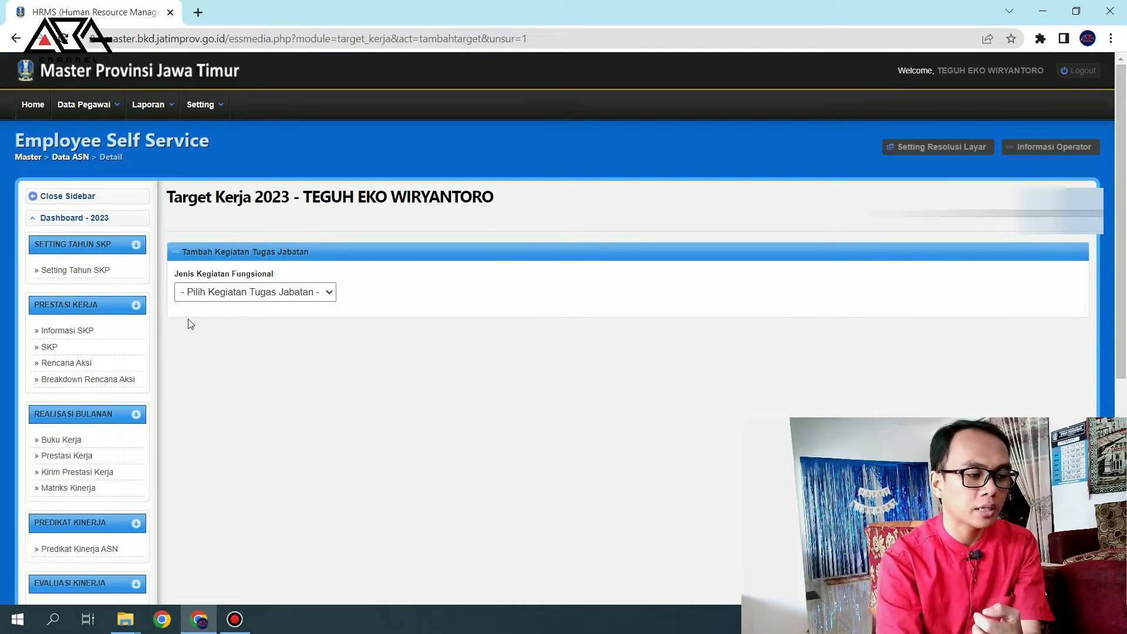
# Fill the third row's indicator, trying 51947 then 51954, with Key Activities (Direct Cascading).
pyautogui.click(216, 292)
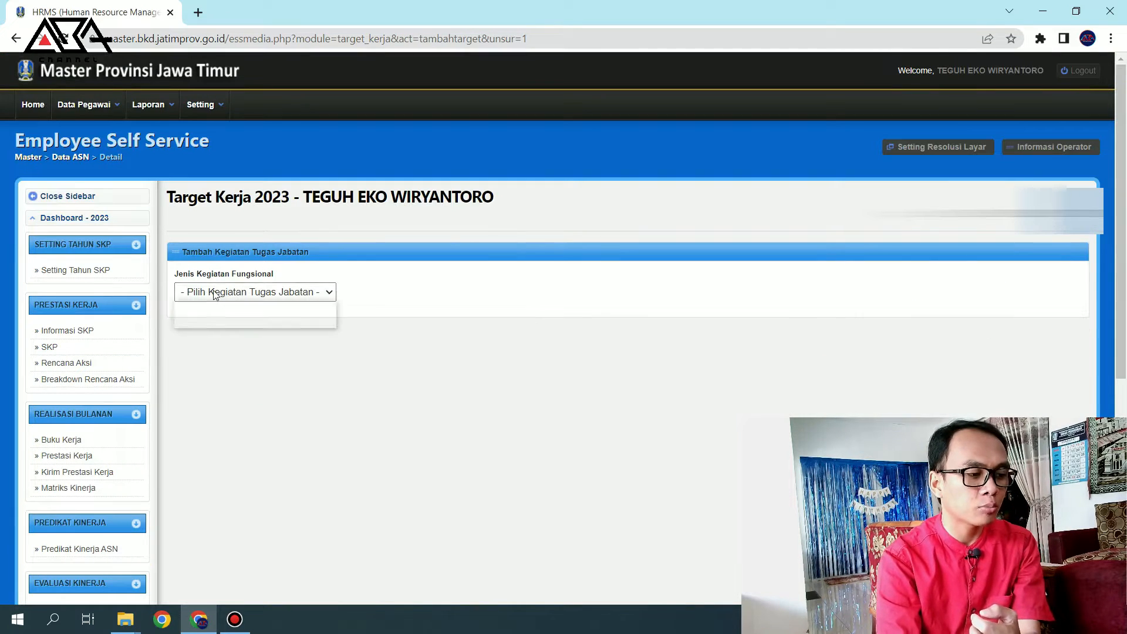
pyautogui.click(213, 320)
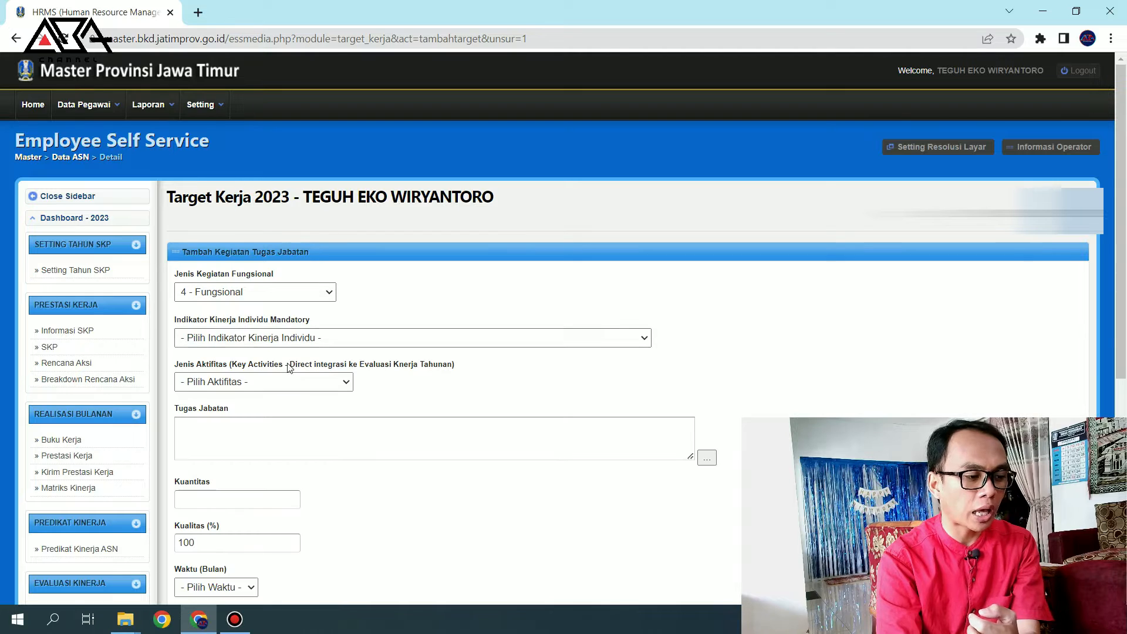
pyautogui.click(316, 339)
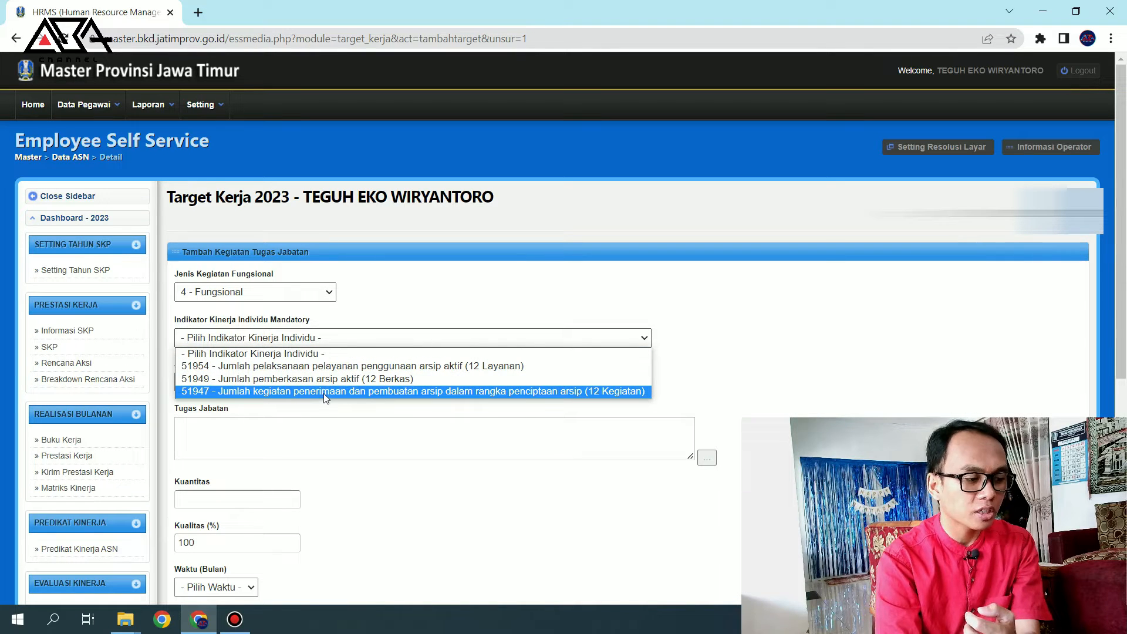
pyautogui.click(273, 392)
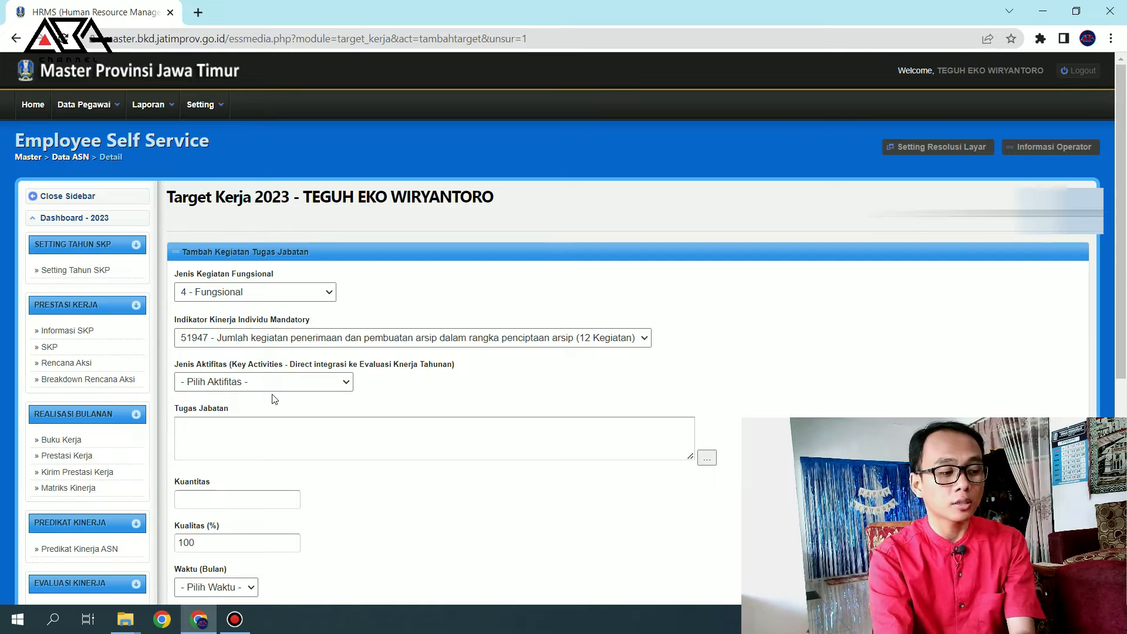
pyautogui.click(272, 385)
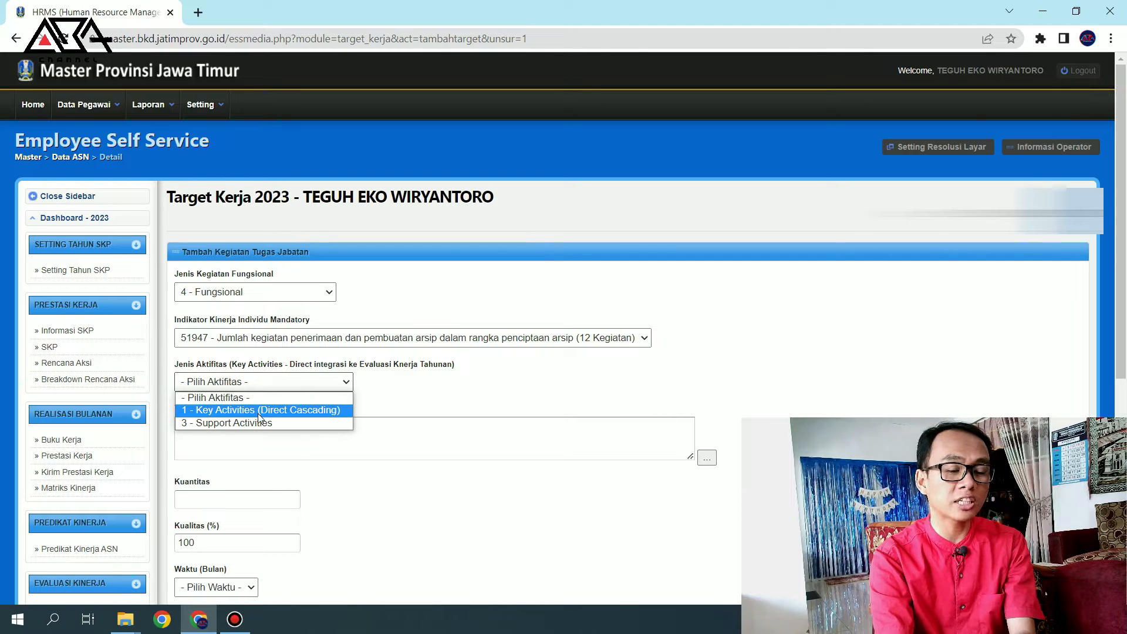
pyautogui.click(311, 339)
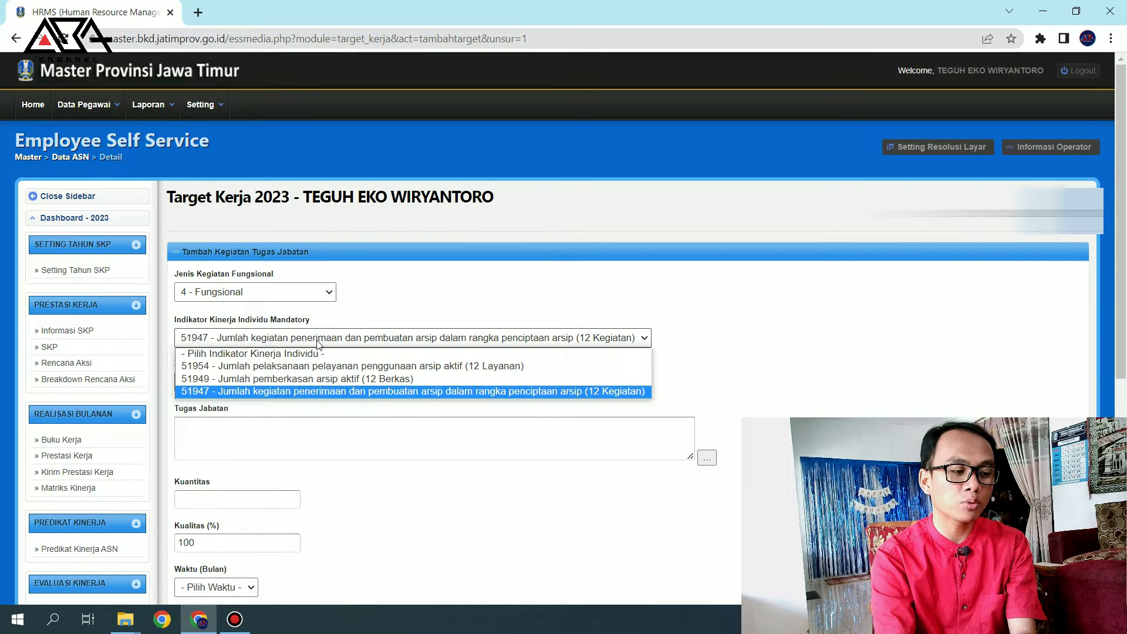
pyautogui.click(315, 369)
pyautogui.click(310, 382)
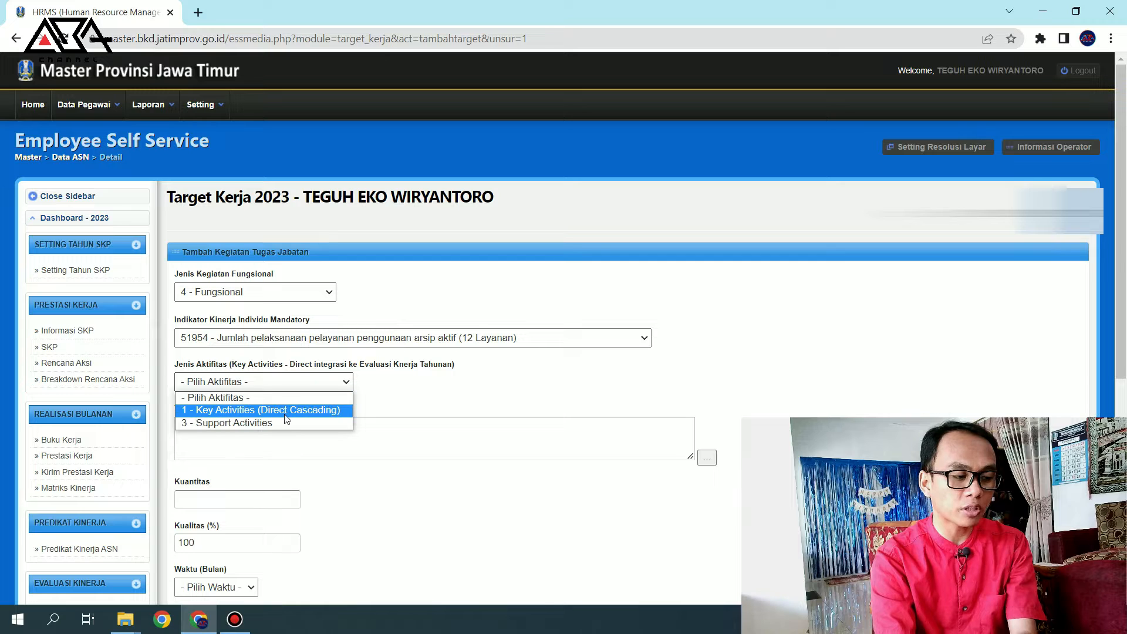
pyautogui.click(291, 410)
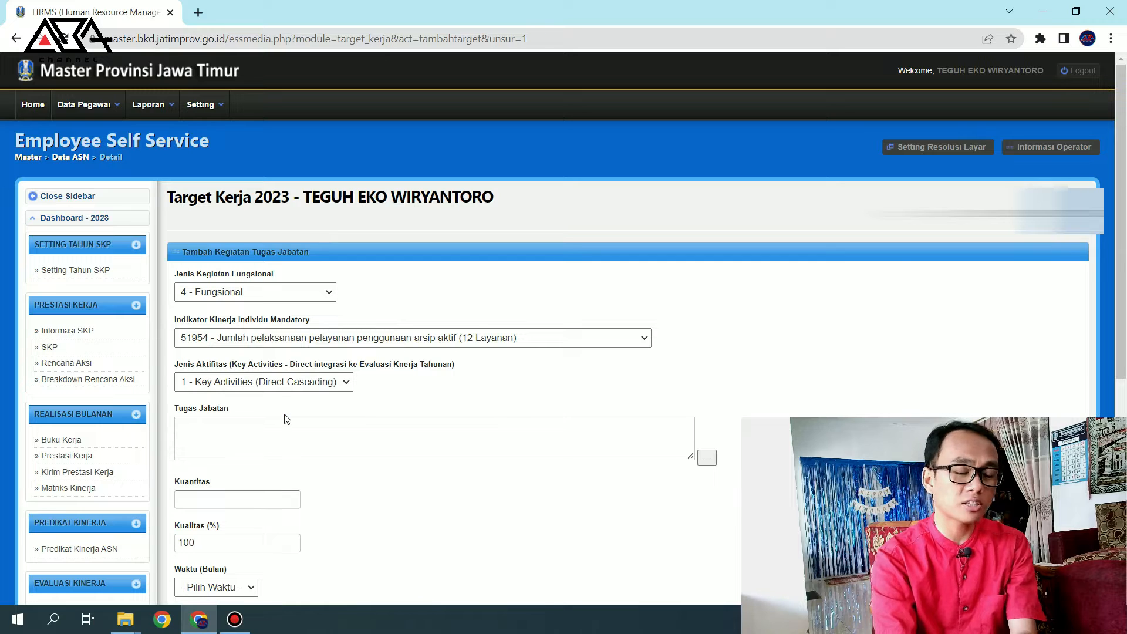
# Switch the indicator back to 51947, keep Key Activities (Direct Cascading), and bring up the functional task list.
pyautogui.click(283, 382)
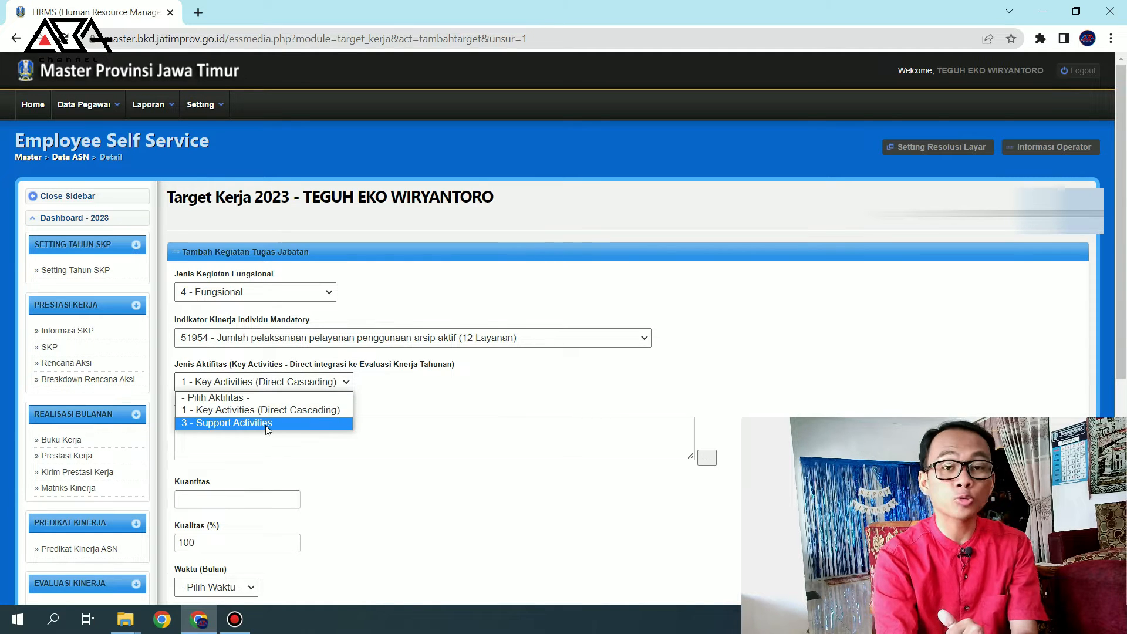
pyautogui.click(328, 337)
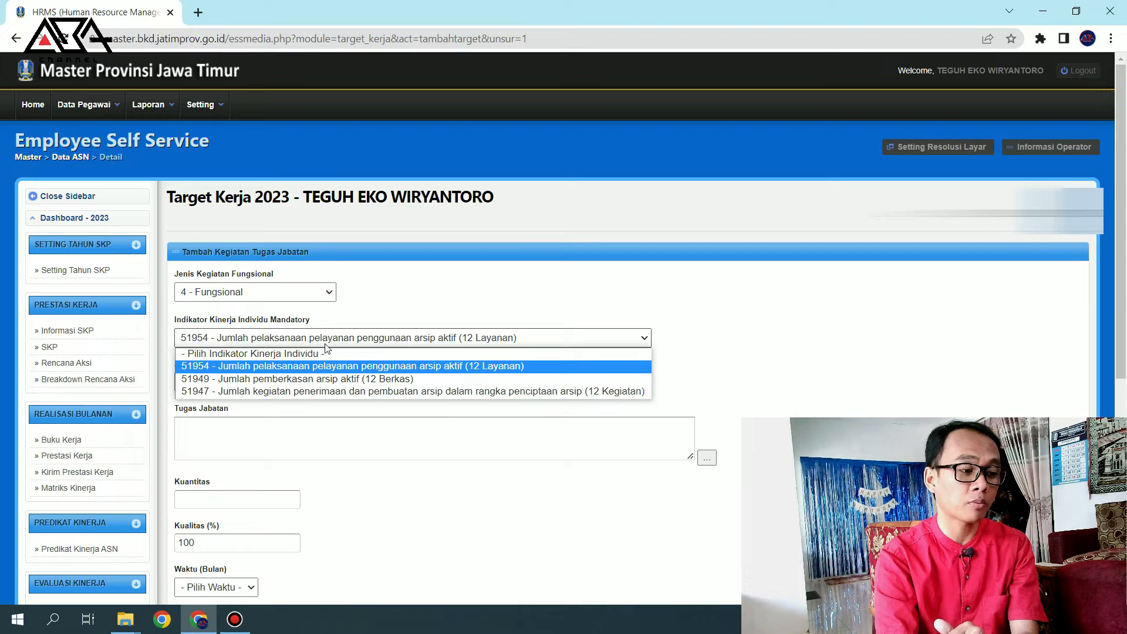
pyautogui.click(326, 391)
pyautogui.click(323, 386)
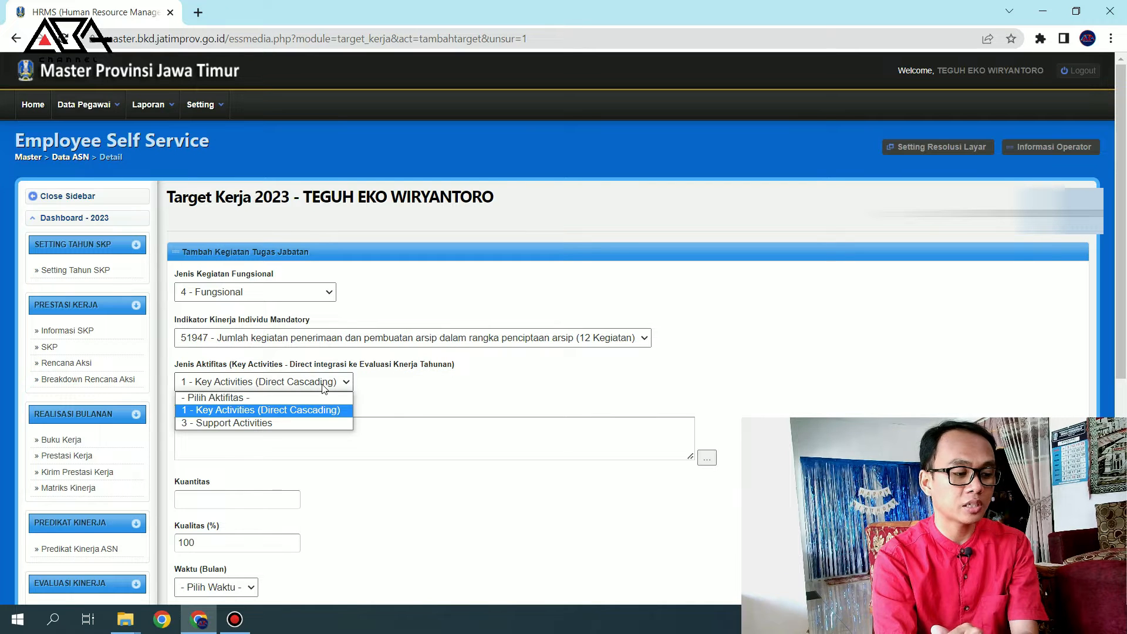
pyautogui.click(309, 411)
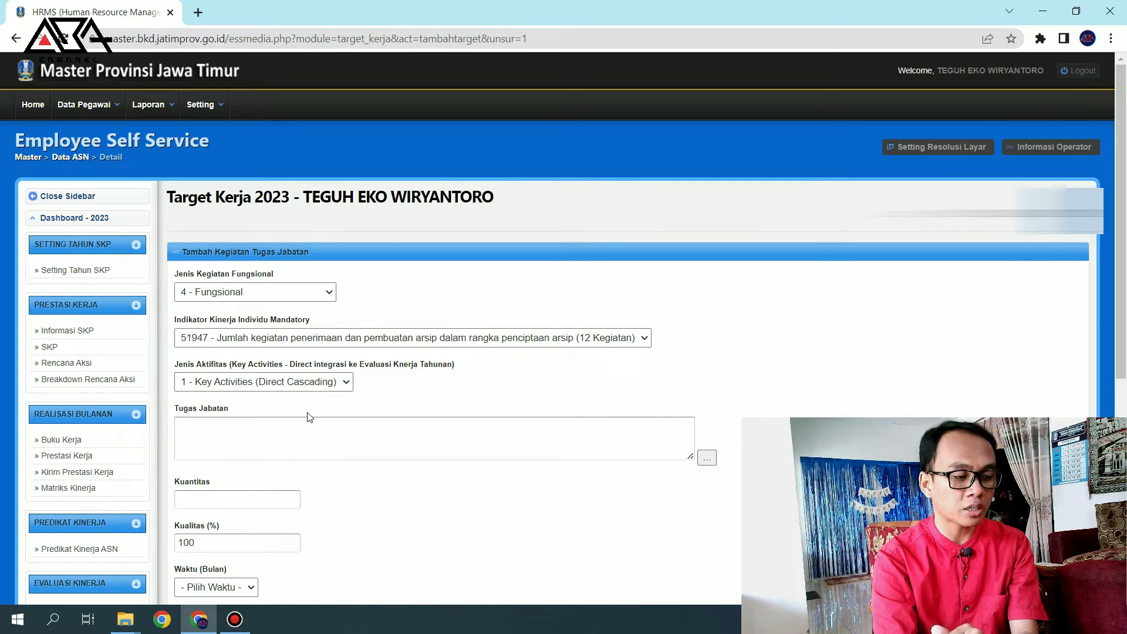
pyautogui.click(706, 462)
pyautogui.scroll(-10, 590, 264)
pyautogui.click(770, 322)
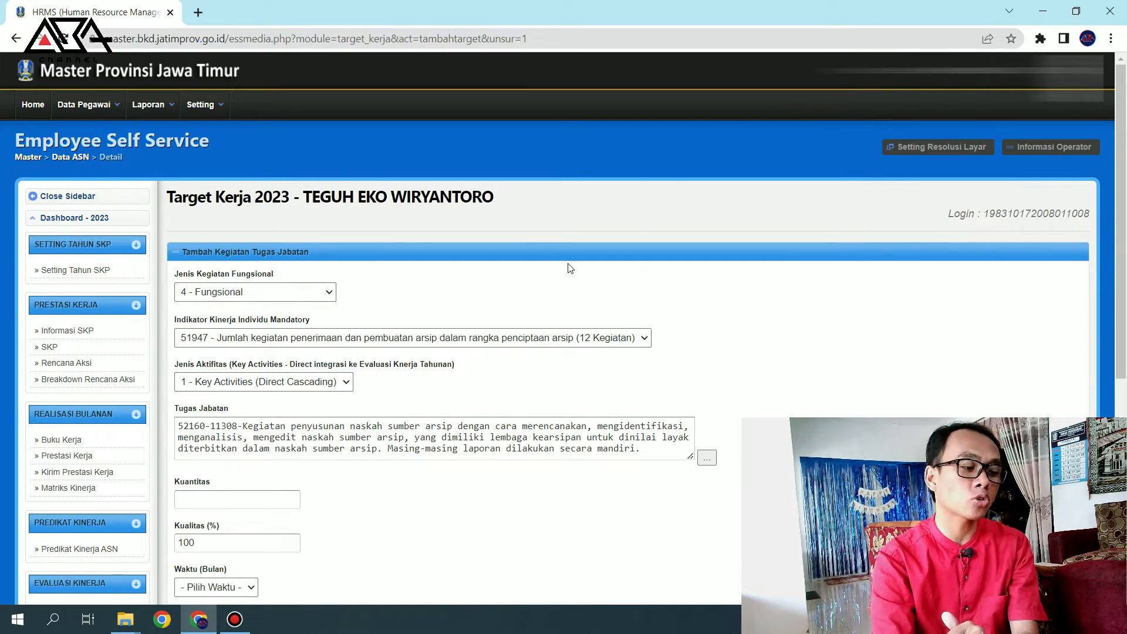
pyautogui.scroll(-2, 401, 373)
pyautogui.click(237, 355)
pyautogui.write('12')
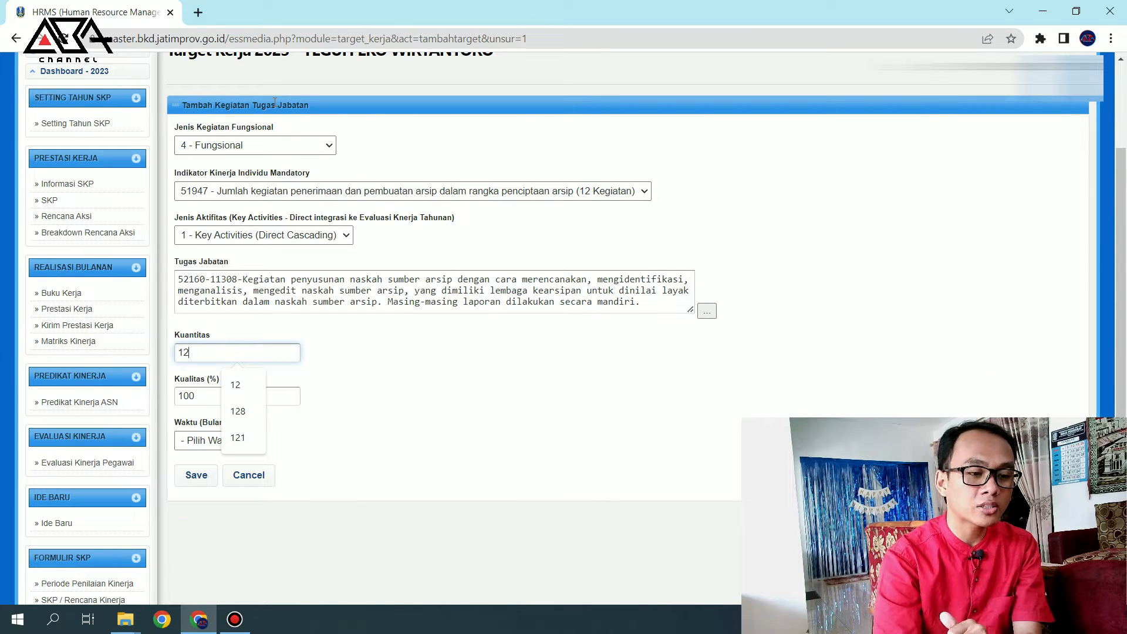
pyautogui.click(270, 416)
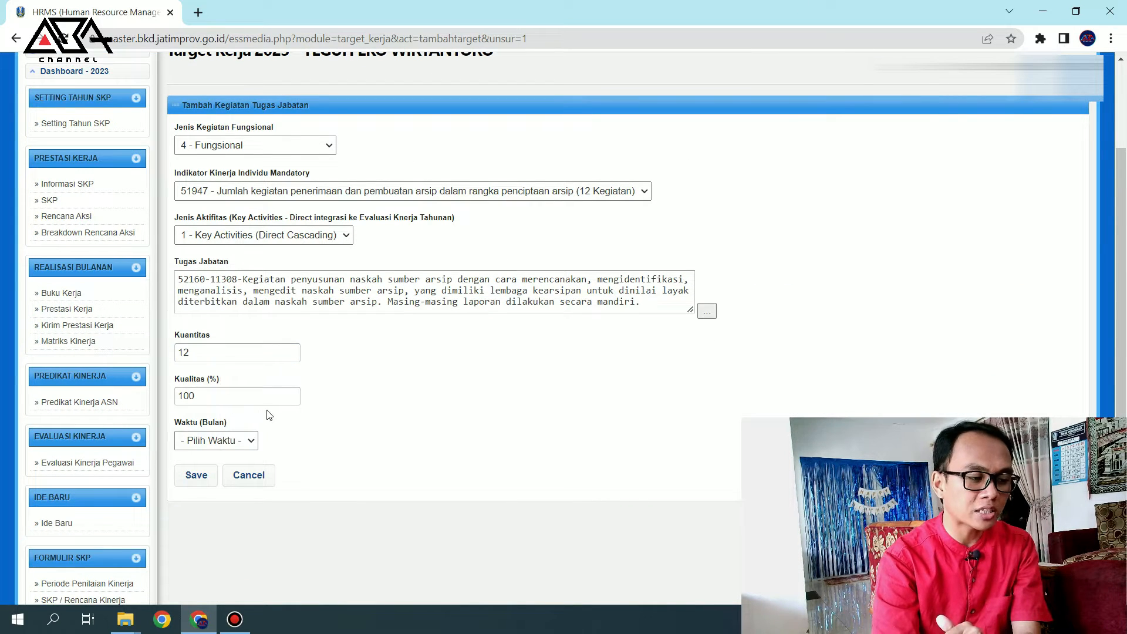
pyautogui.click(219, 448)
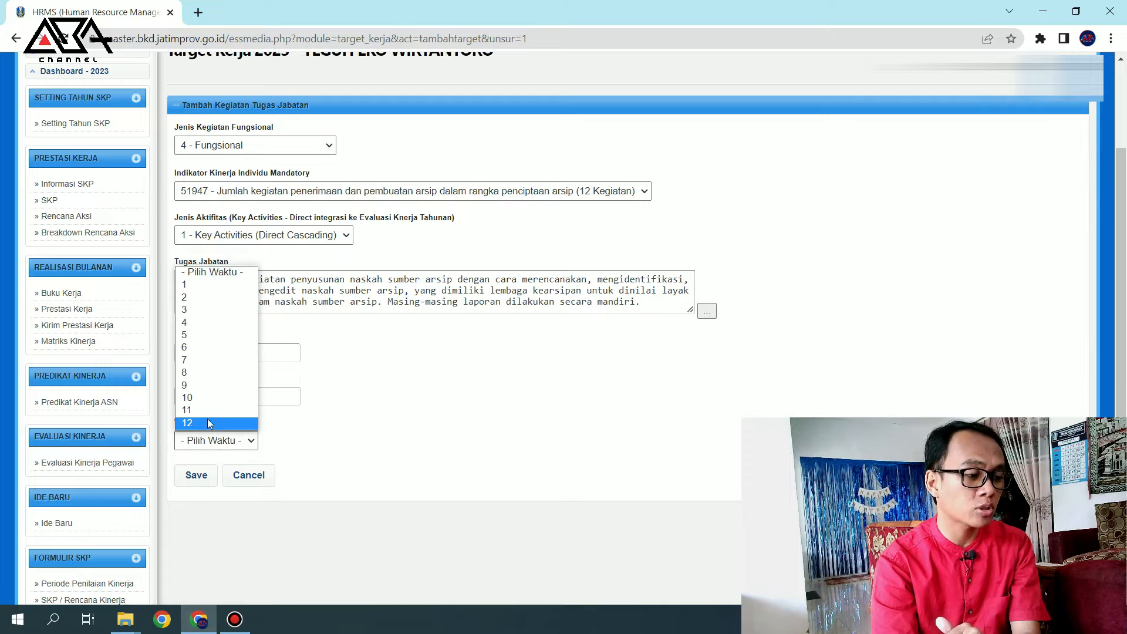
pyautogui.click(207, 424)
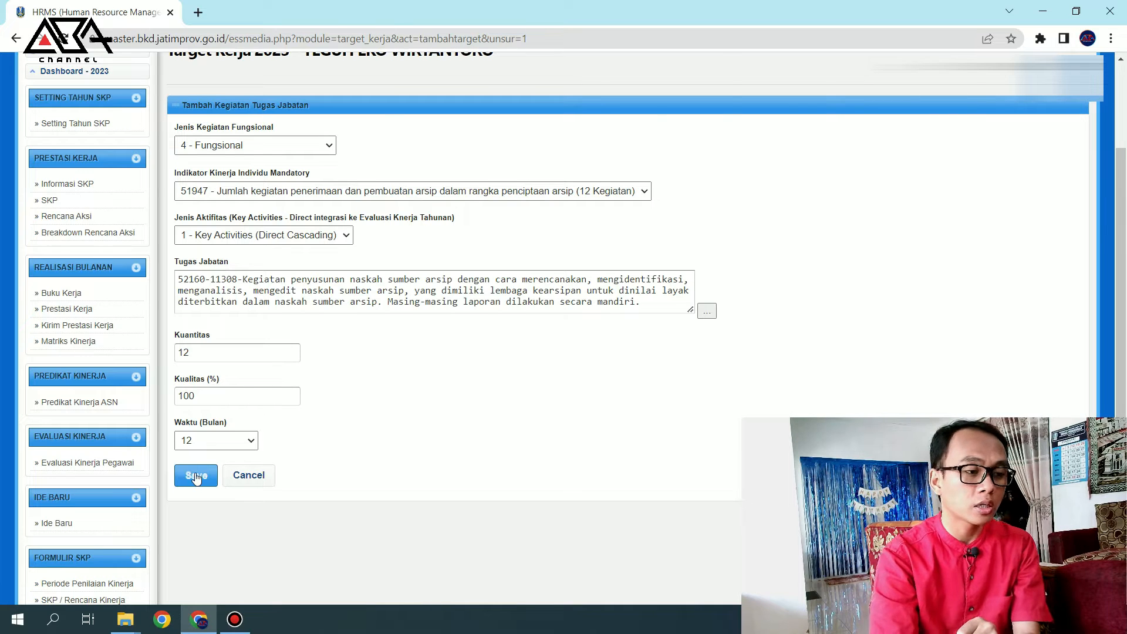
pyautogui.click(196, 477)
pyautogui.click(650, 123)
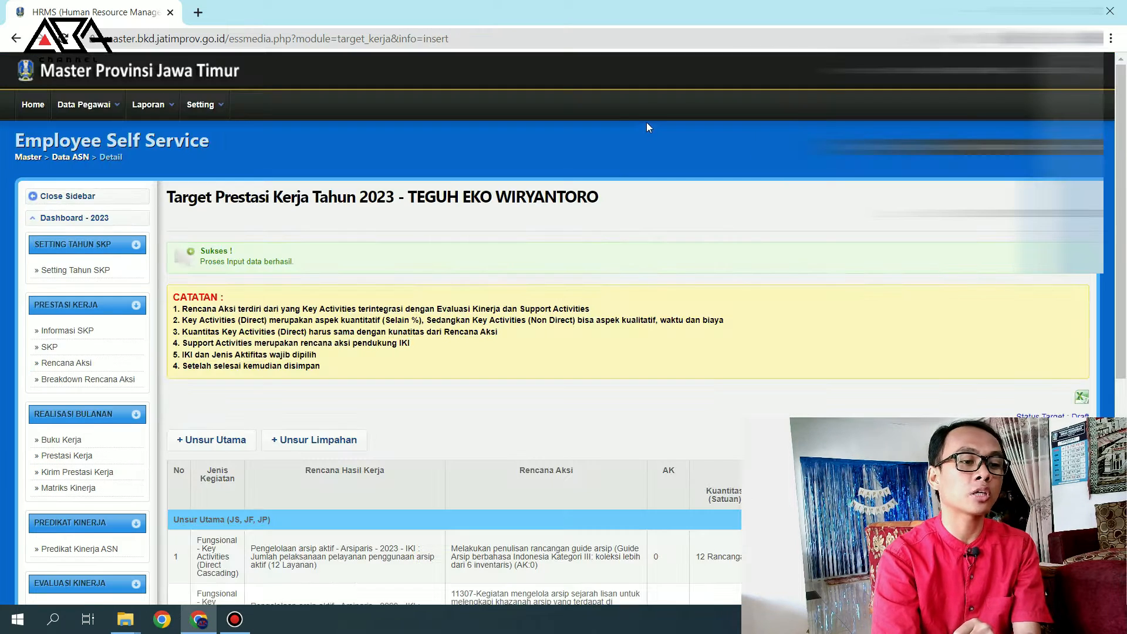
pyautogui.moveTo(296, 264); pyautogui.dragTo(203, 237)
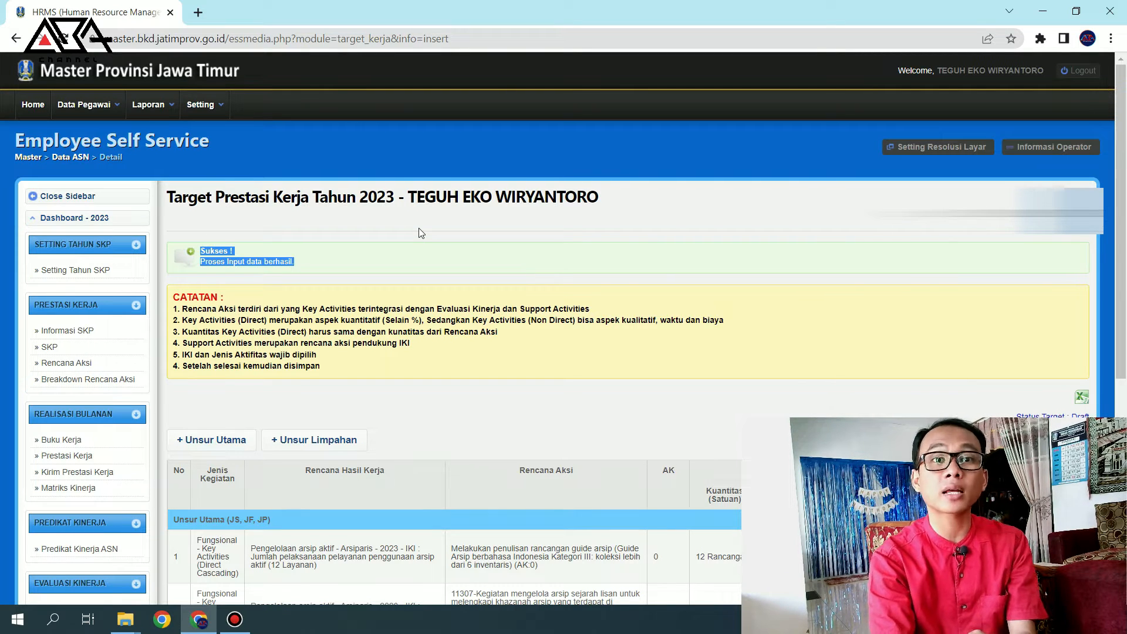
pyautogui.scroll(-6, 419, 228)
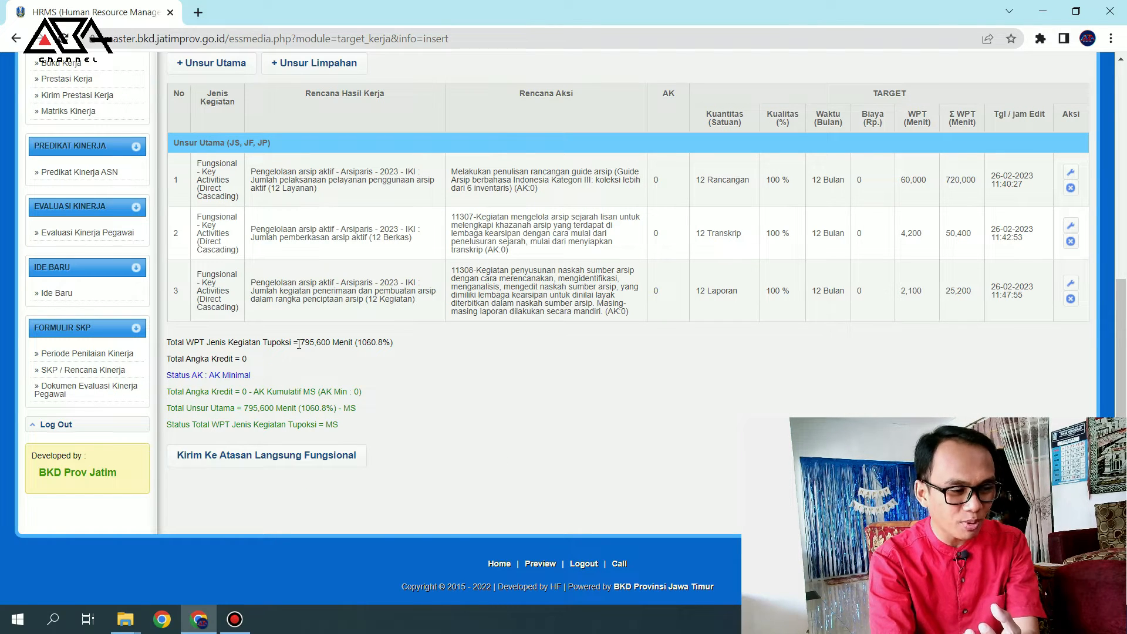
pyautogui.moveTo(299, 344); pyautogui.dragTo(382, 352)
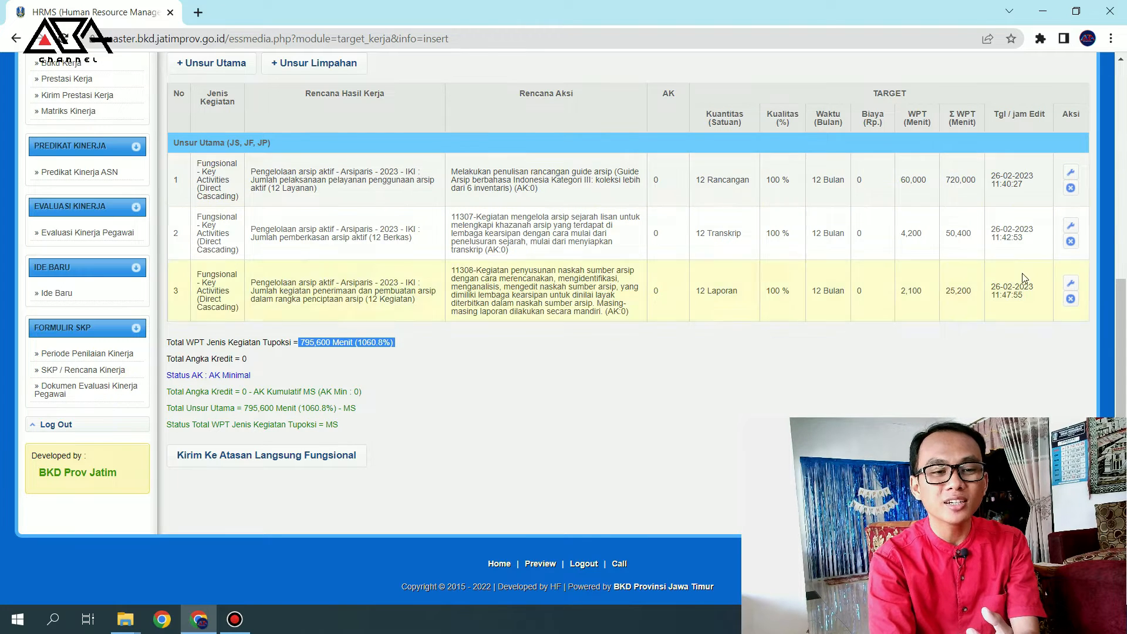
pyautogui.click(489, 404)
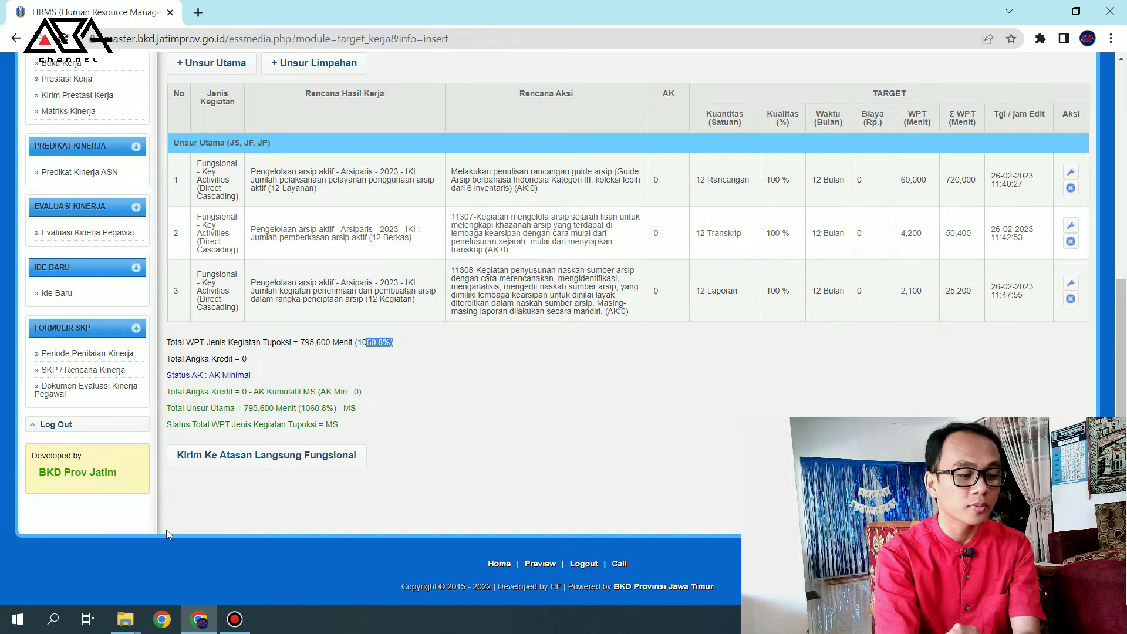
# Send the 2023 targets to the direct supervisor, check the Setuju verification, then go to Breakdown Rencana Aksi.
pyautogui.click(247, 457)
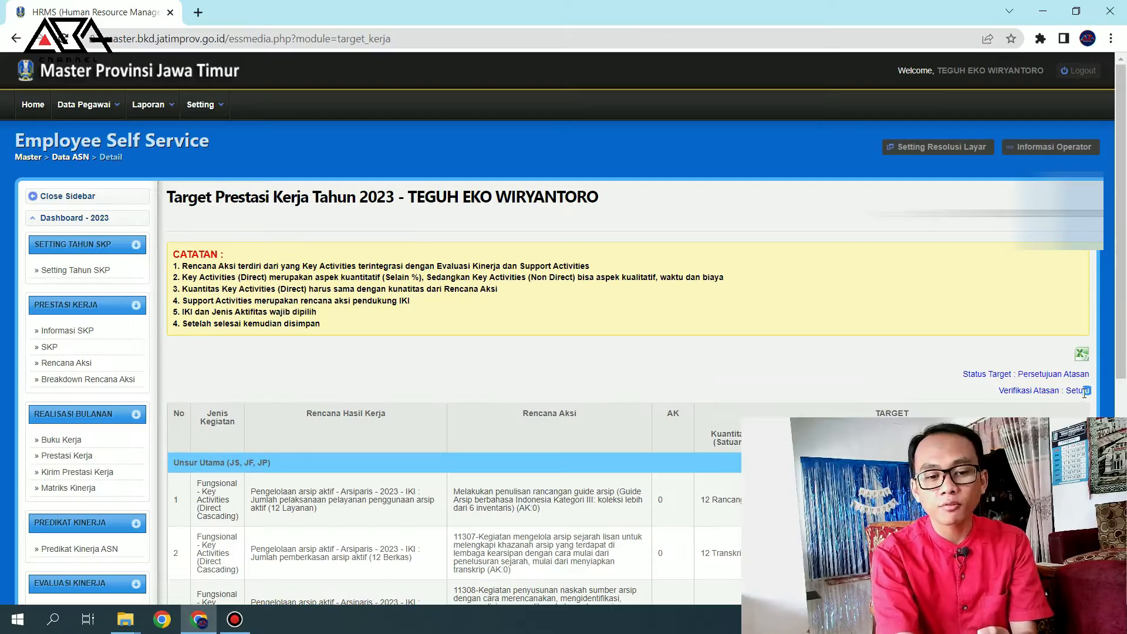
pyautogui.moveTo(1091, 390)
pyautogui.mouseDown()
pyautogui.moveTo(992, 393)
pyautogui.moveTo(999, 376)
pyautogui.moveTo(1085, 391)
pyautogui.mouseUp()
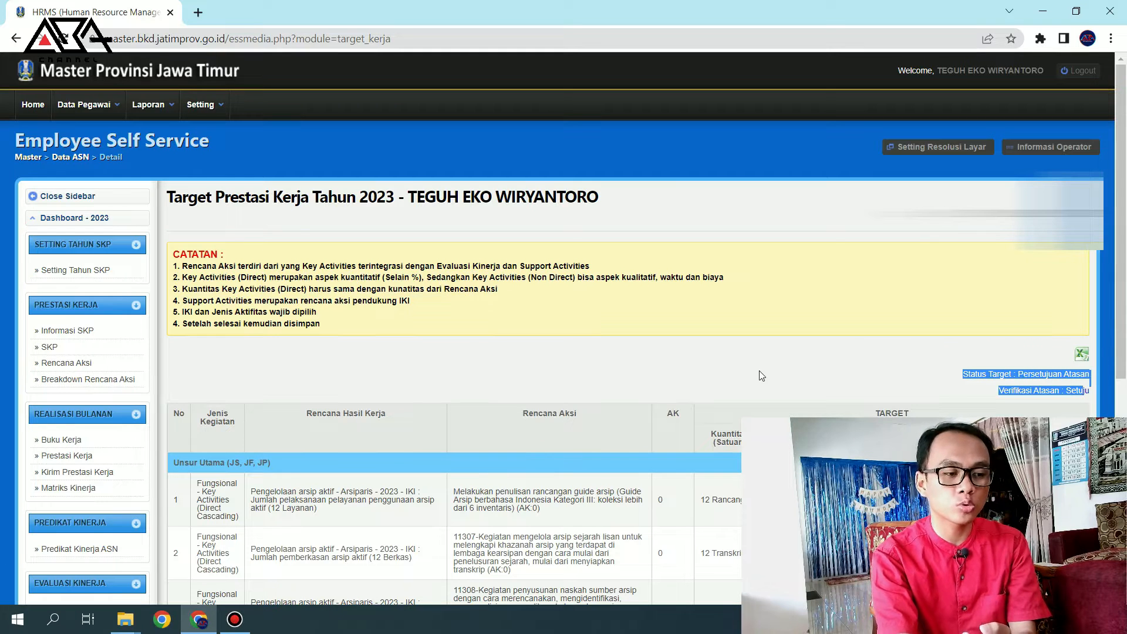
pyautogui.click(104, 382)
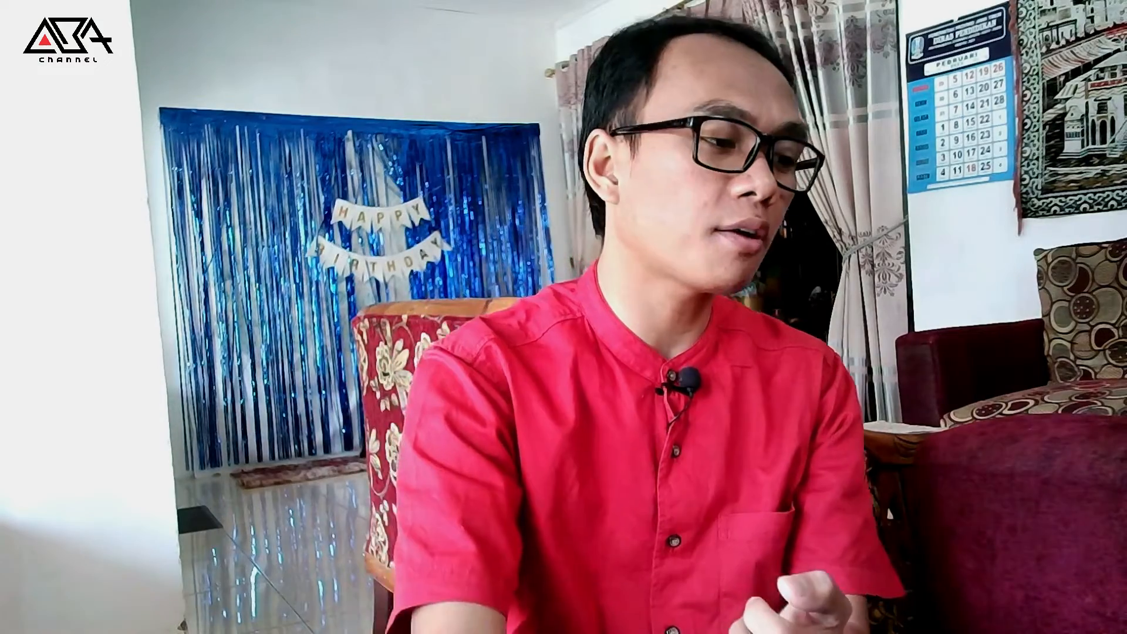
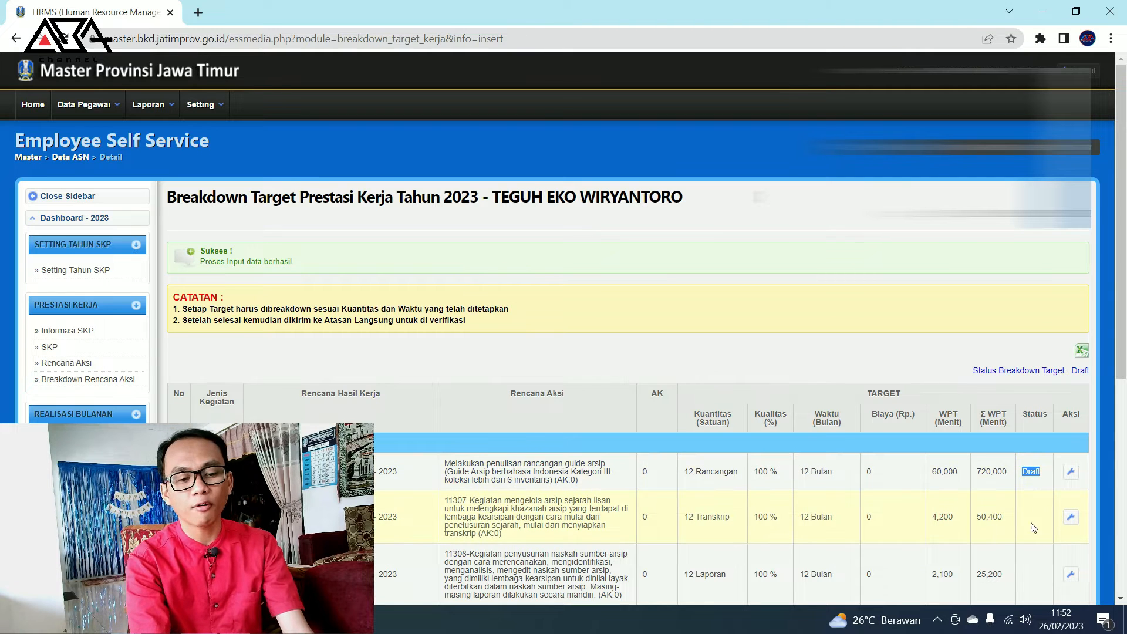
# Split the Transkrip target into 1 per month across all twelve months and save.
pyautogui.click(1070, 517)
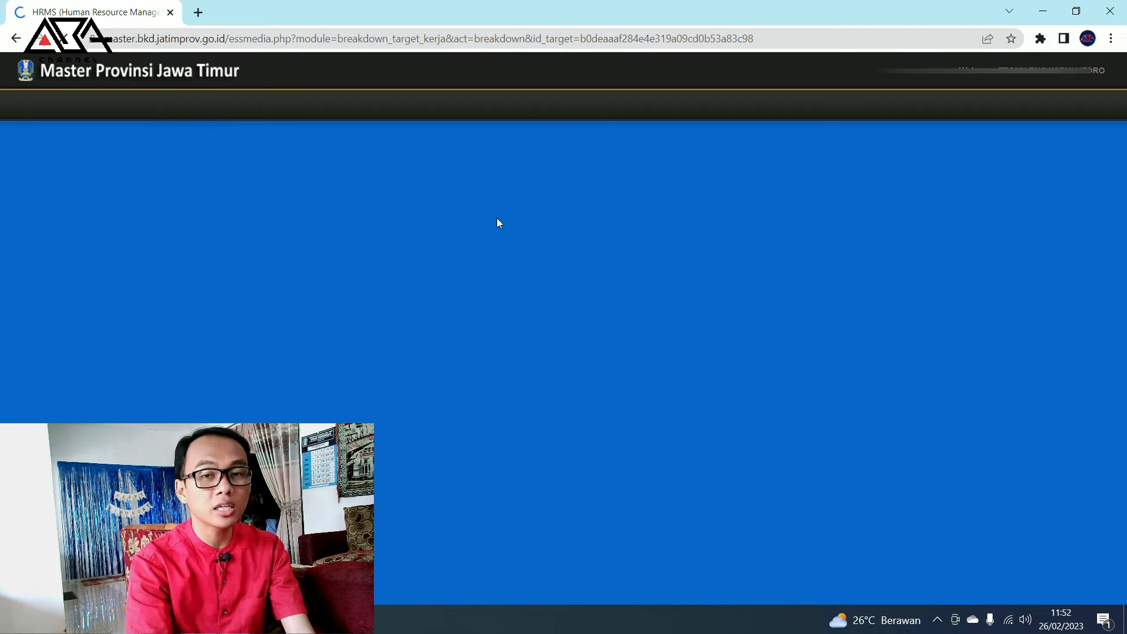
pyautogui.scroll(-1, 492, 409)
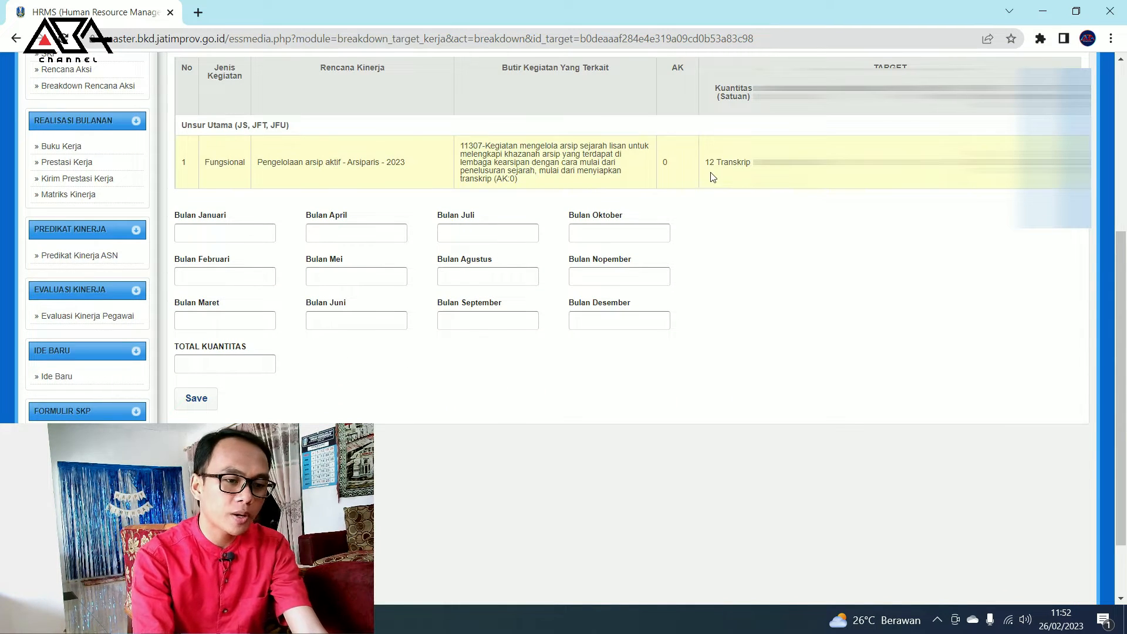
pyautogui.click(208, 233)
pyautogui.write('1')
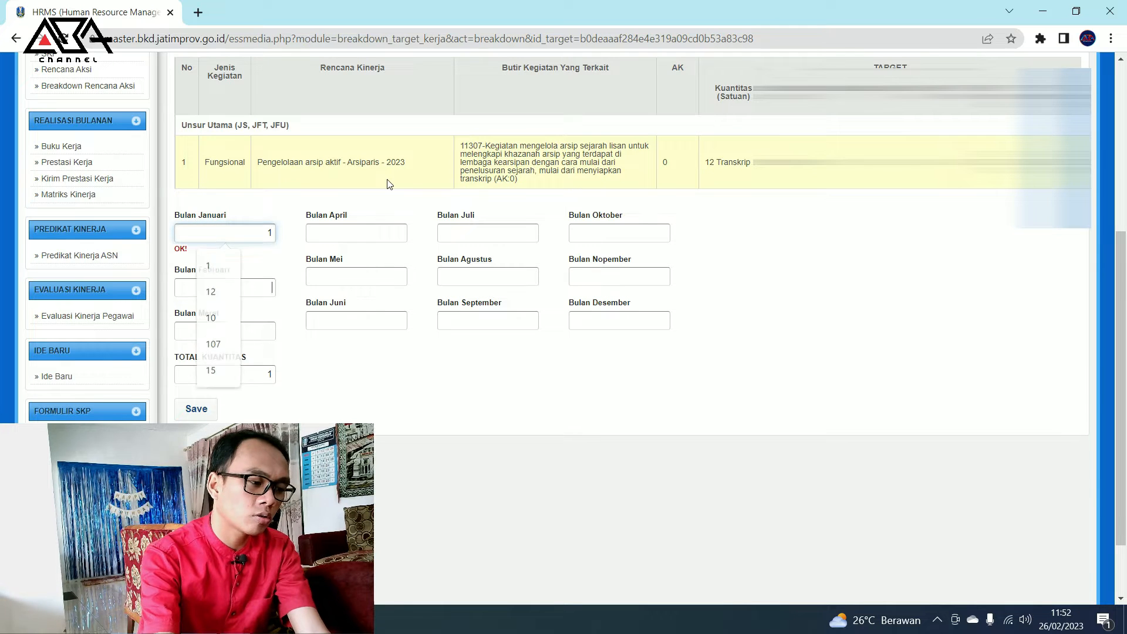
pyautogui.write('\t1\t1\t1\t1\t1\t1\t1\t1\t1\t1\t1')
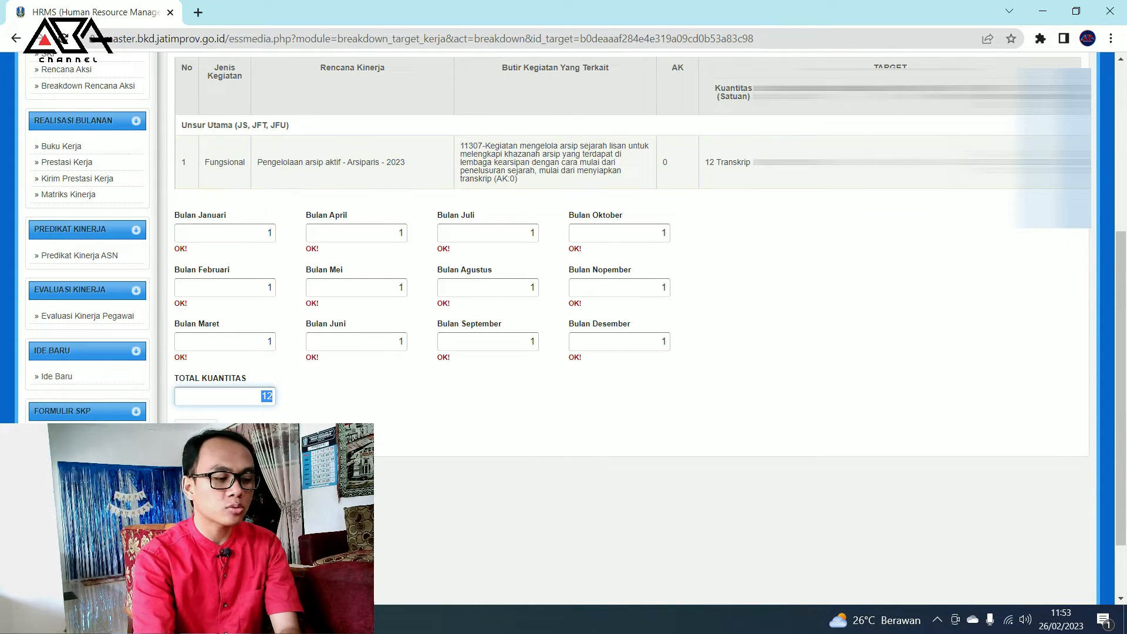
pyautogui.press('Return')
pyautogui.click(628, 126)
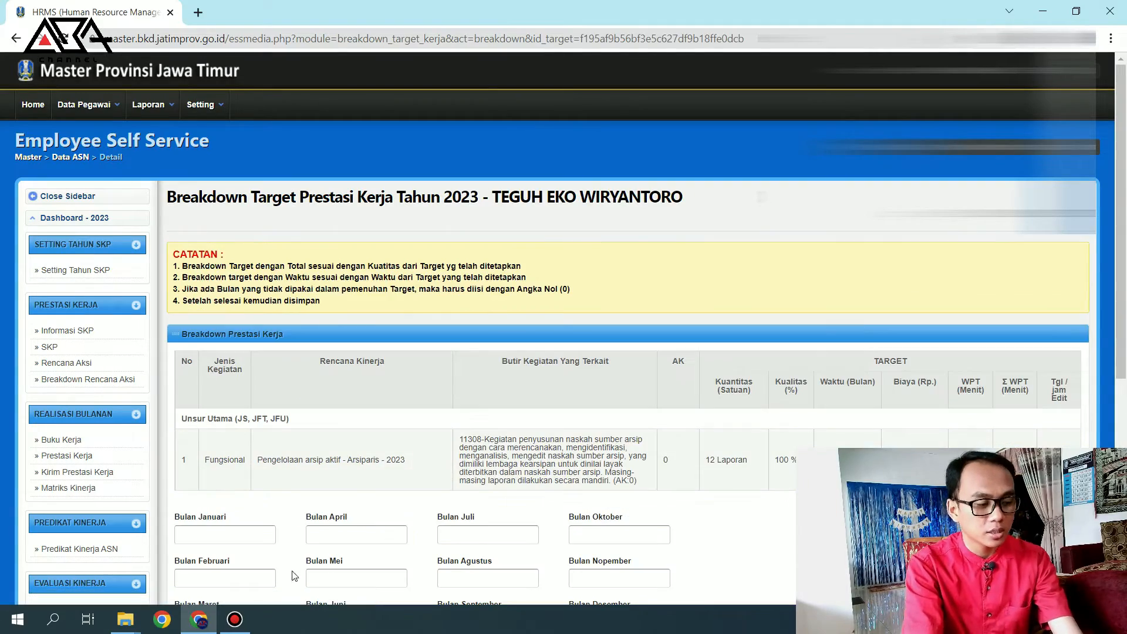
# Split the Laporan target into 1 per month for twelve months and save.
pyautogui.scroll(-3, 176, 499)
pyautogui.click(233, 388)
pyautogui.write('1\t1\t1\t1\t1\t1\t1\t1\t1')
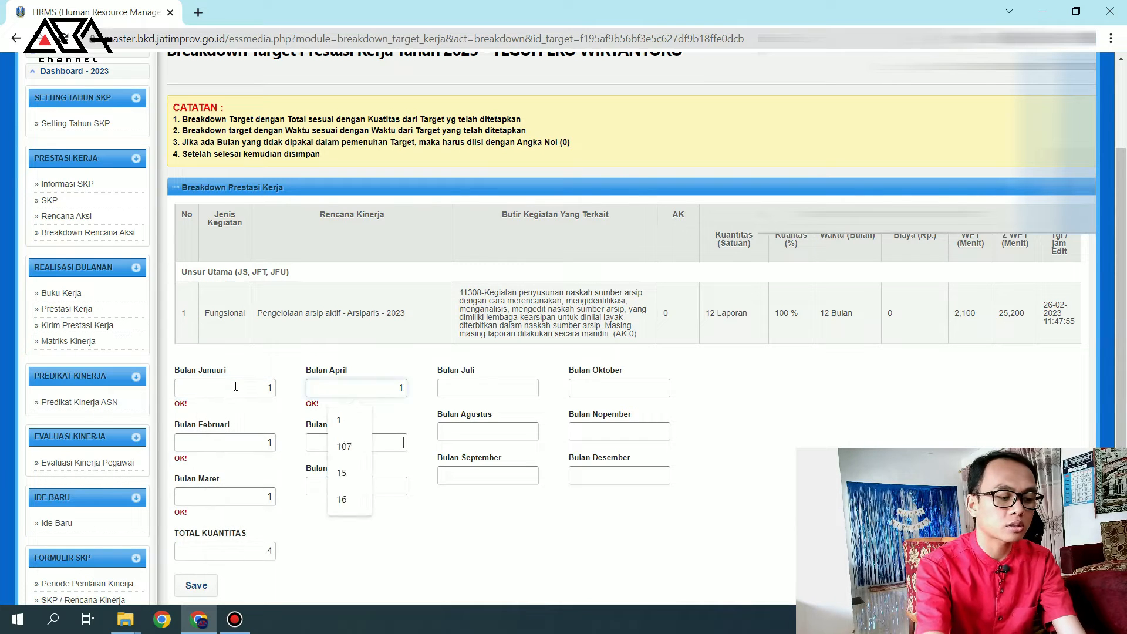
pyautogui.press('Tab')
pyautogui.write('1')
pyautogui.press('Tab')
pyautogui.write('1')
pyautogui.press('Tab')
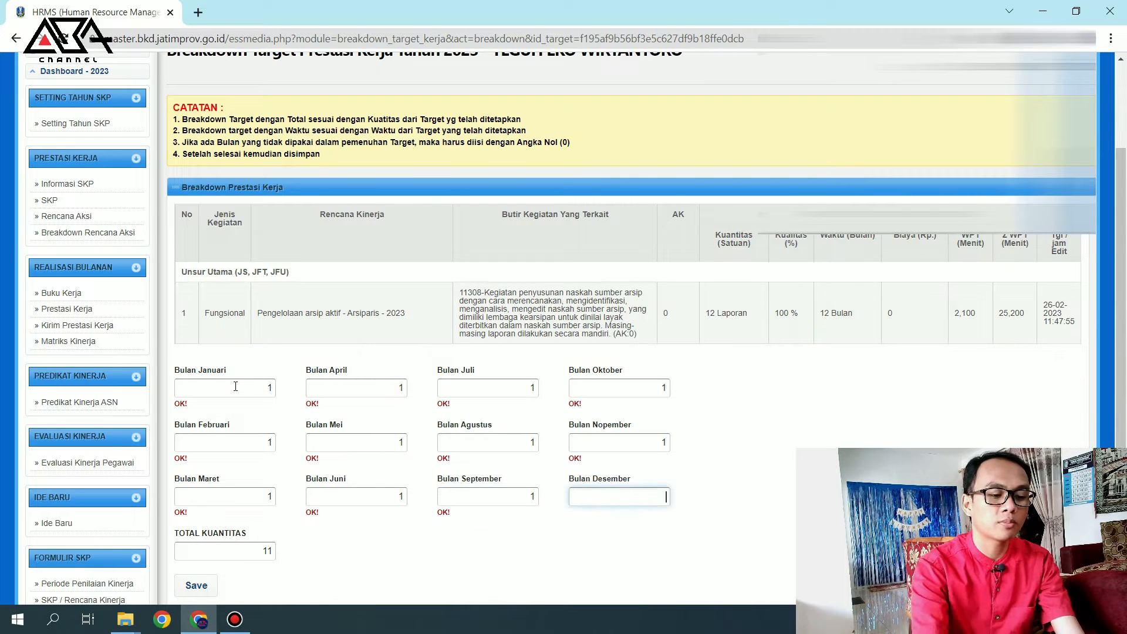
pyautogui.write('1')
pyautogui.click(196, 586)
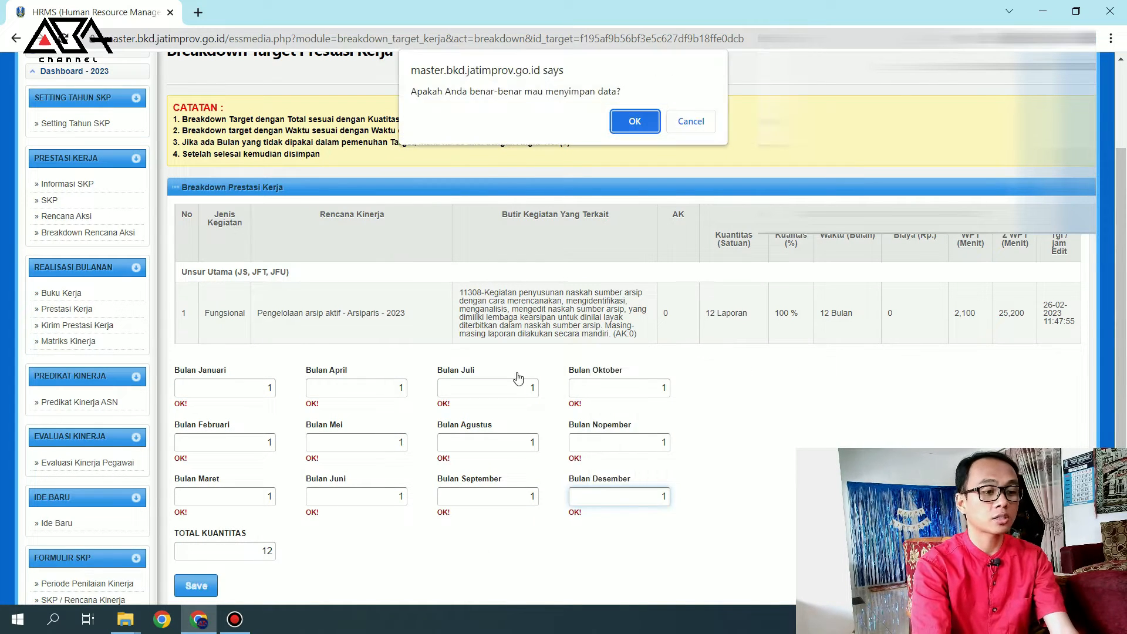
pyautogui.click(626, 128)
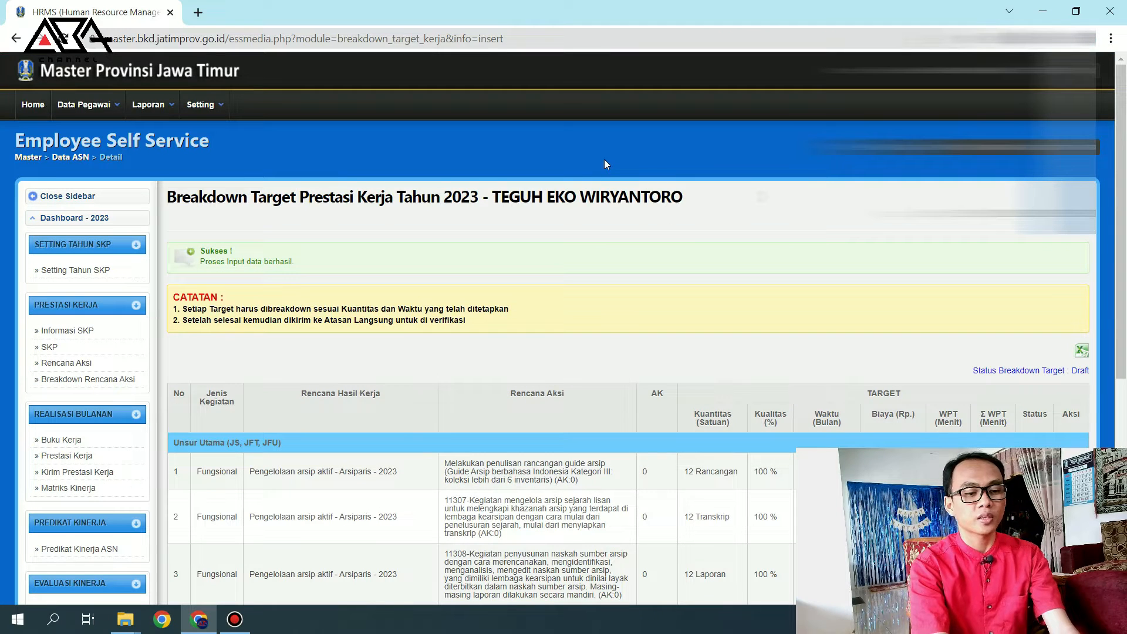
# Send the target breakdown to the direct supervisor and confirm its Setuju approval status.
pyautogui.scroll(-4, 799, 243)
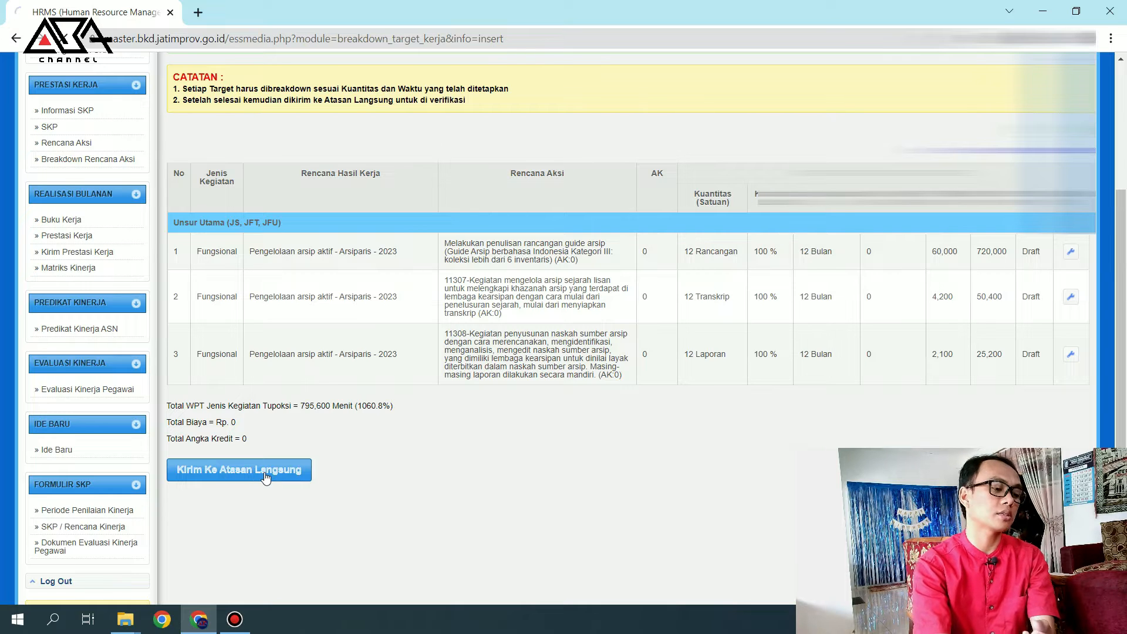
pyautogui.click(235, 468)
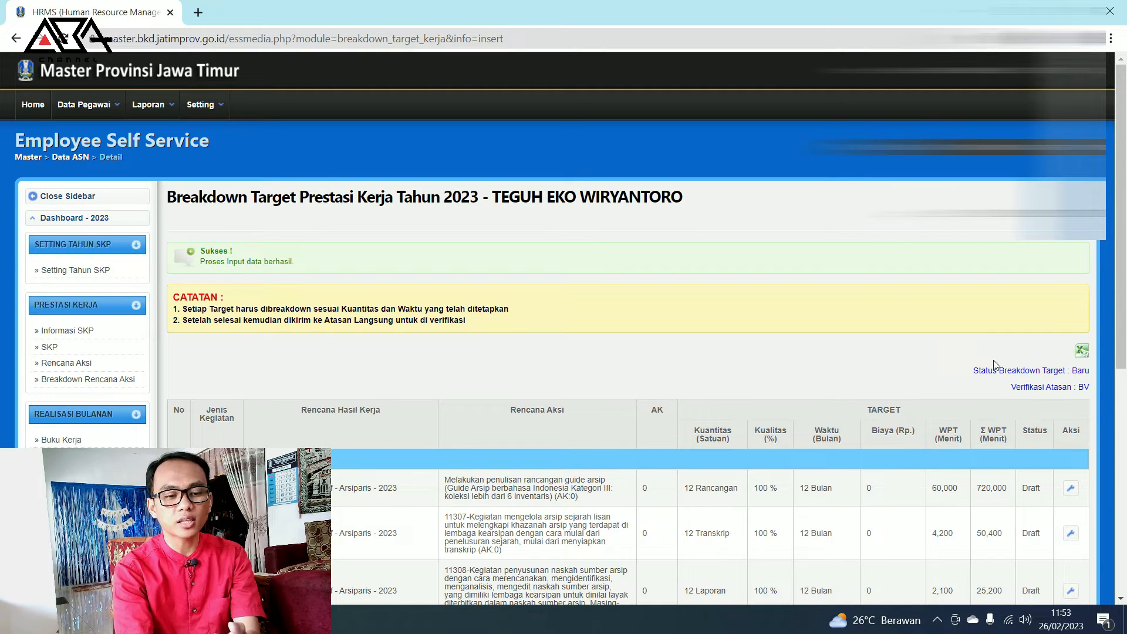
pyautogui.moveTo(1011, 388); pyautogui.dragTo(1077, 389)
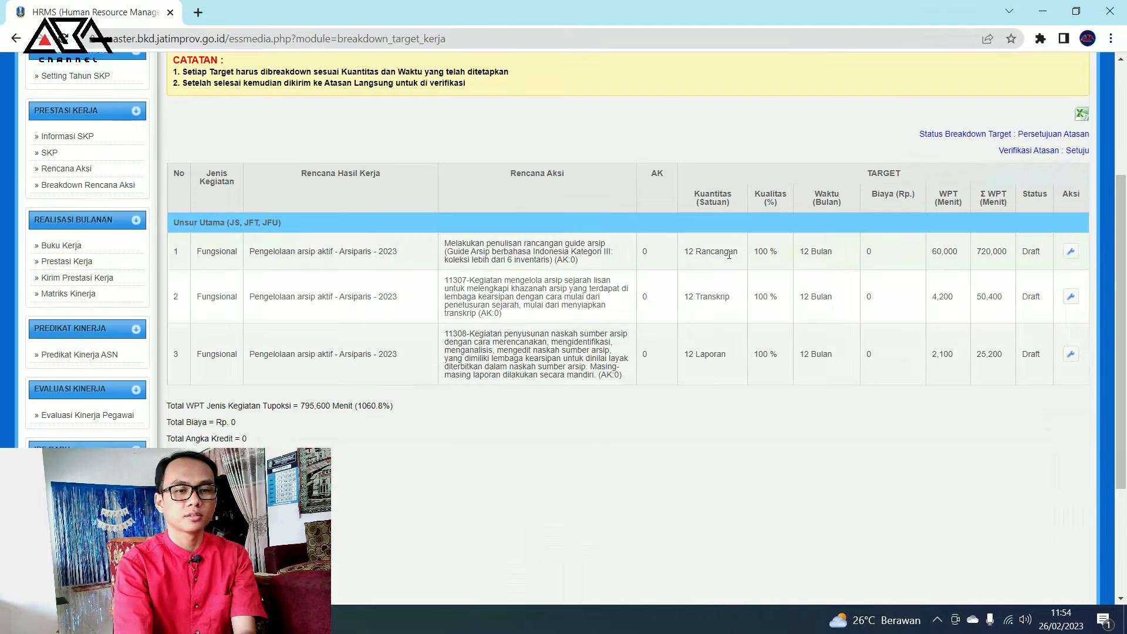
pyautogui.scroll(-1, 730, 259)
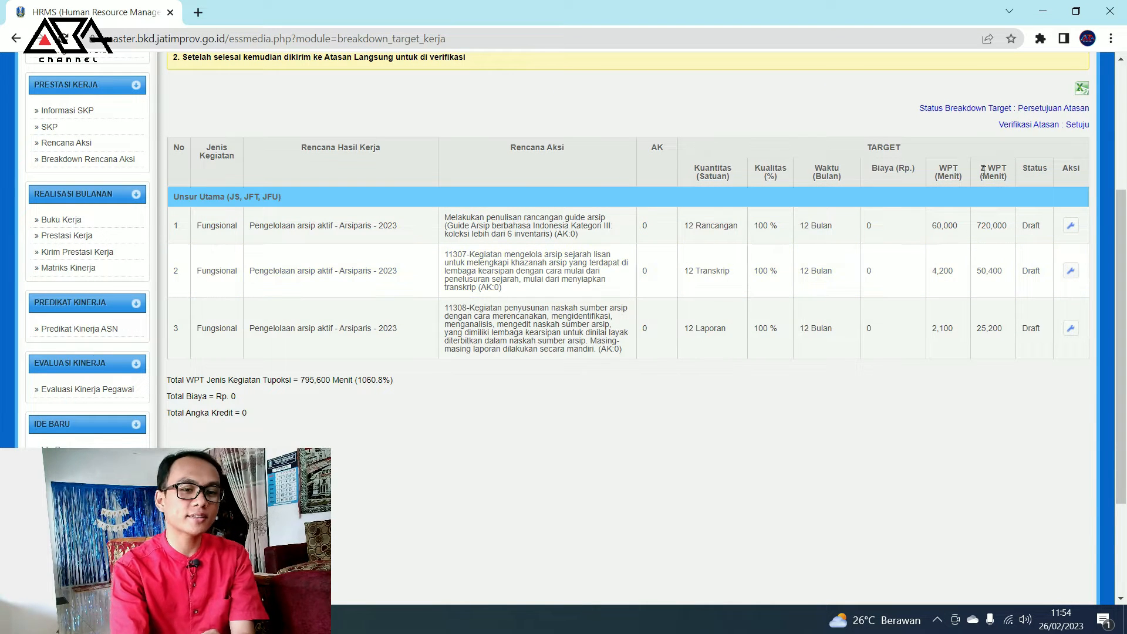
pyautogui.moveTo(1003, 124); pyautogui.dragTo(1077, 122)
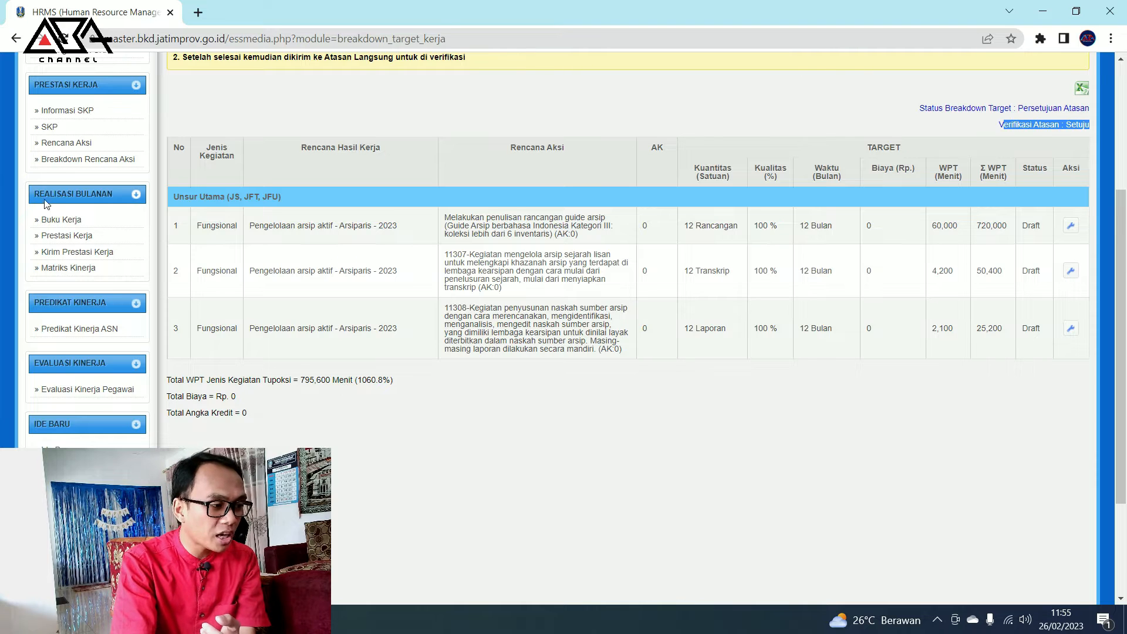
pyautogui.click(93, 220)
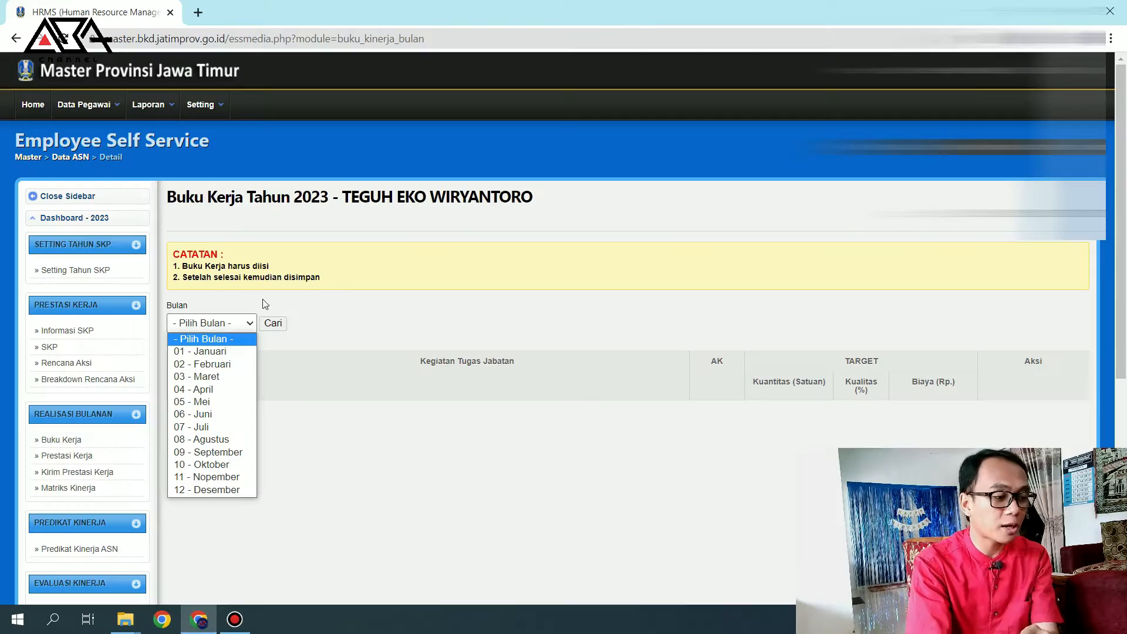
# Load the 01 - Januari work book with its three activities.
pyautogui.click(228, 354)
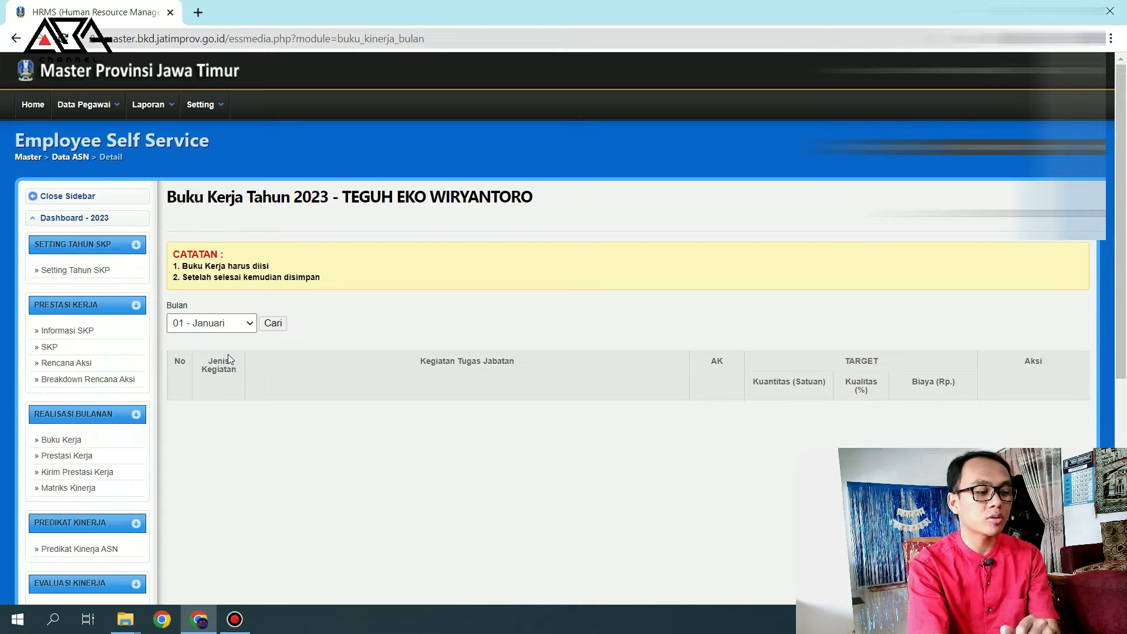
pyautogui.click(276, 325)
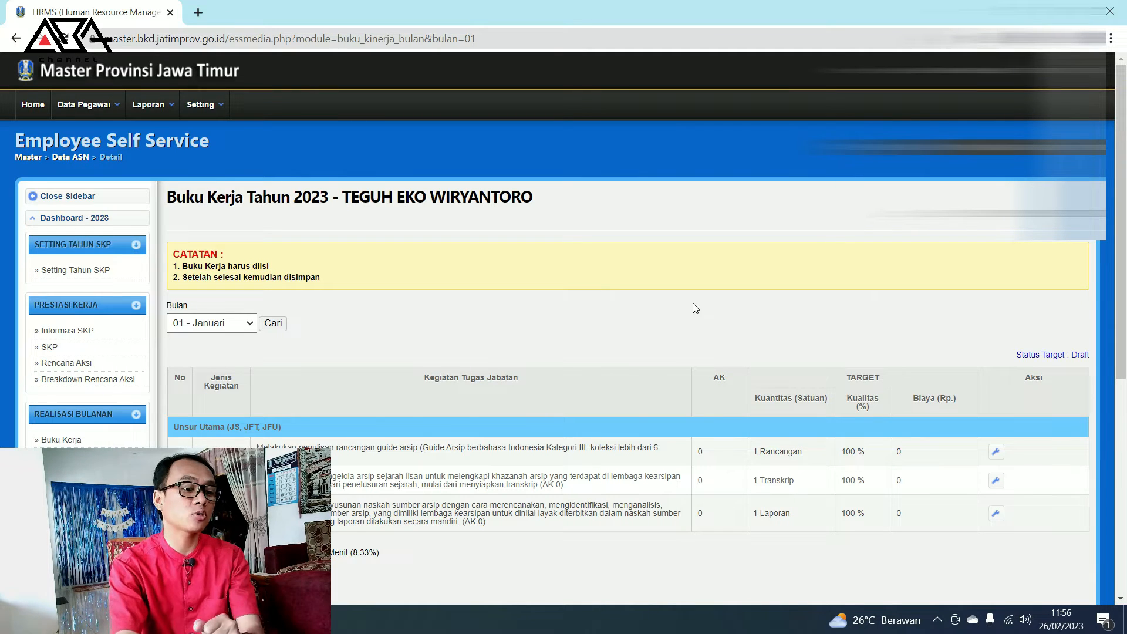
# Open the guide-writing activity's realization page, note its 1 Rancangan target, and start a new entry.
pyautogui.click(996, 452)
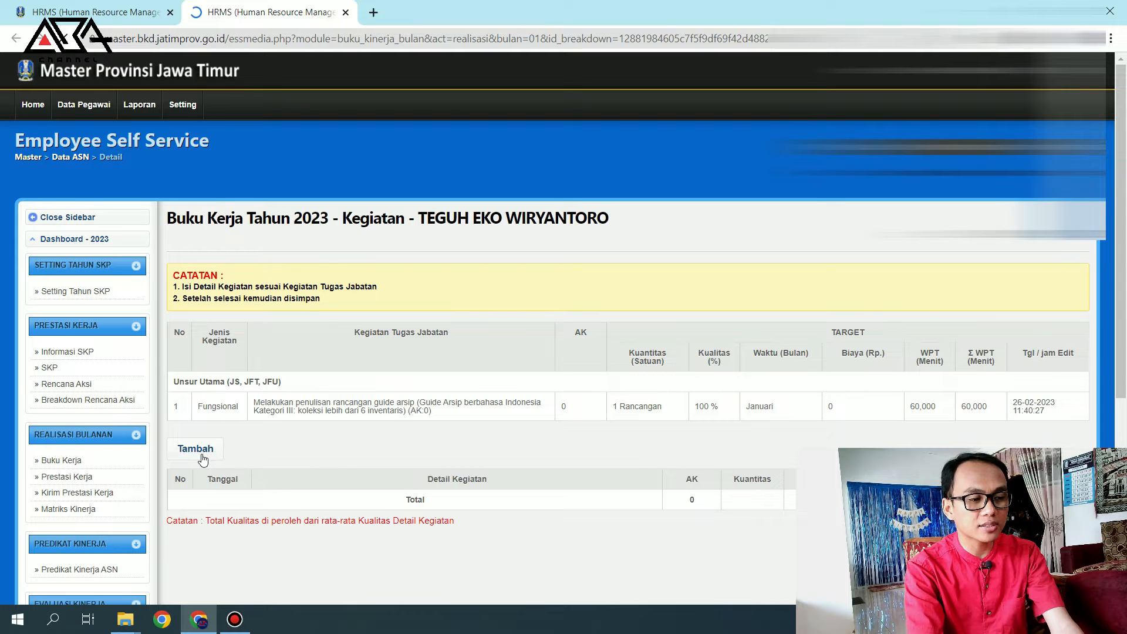
pyautogui.click(130, 12)
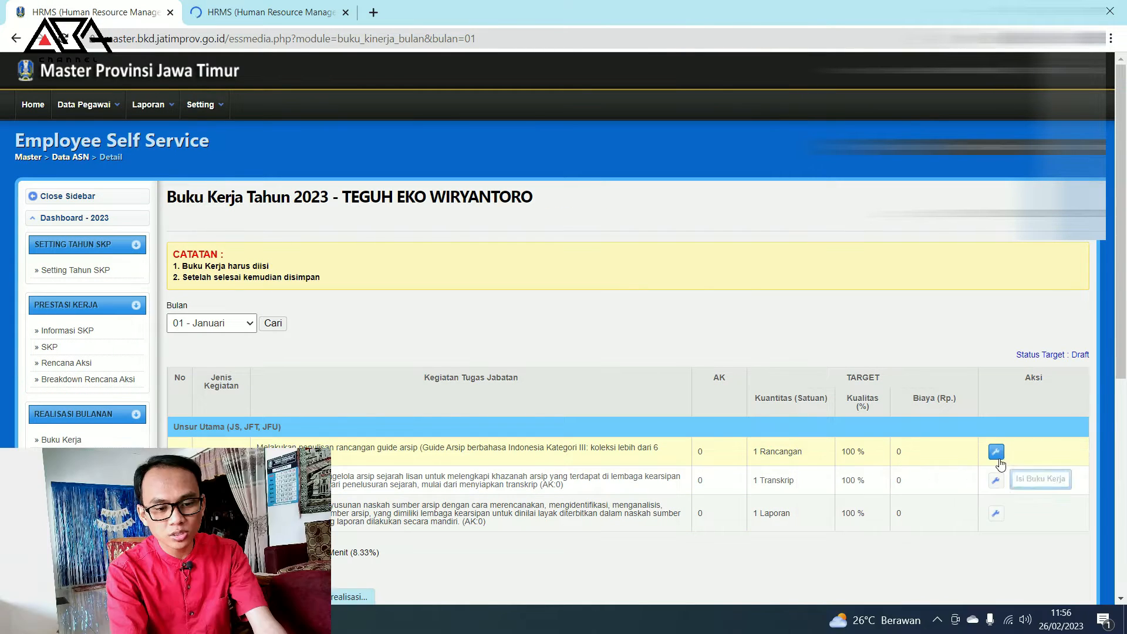
pyautogui.click(254, 6)
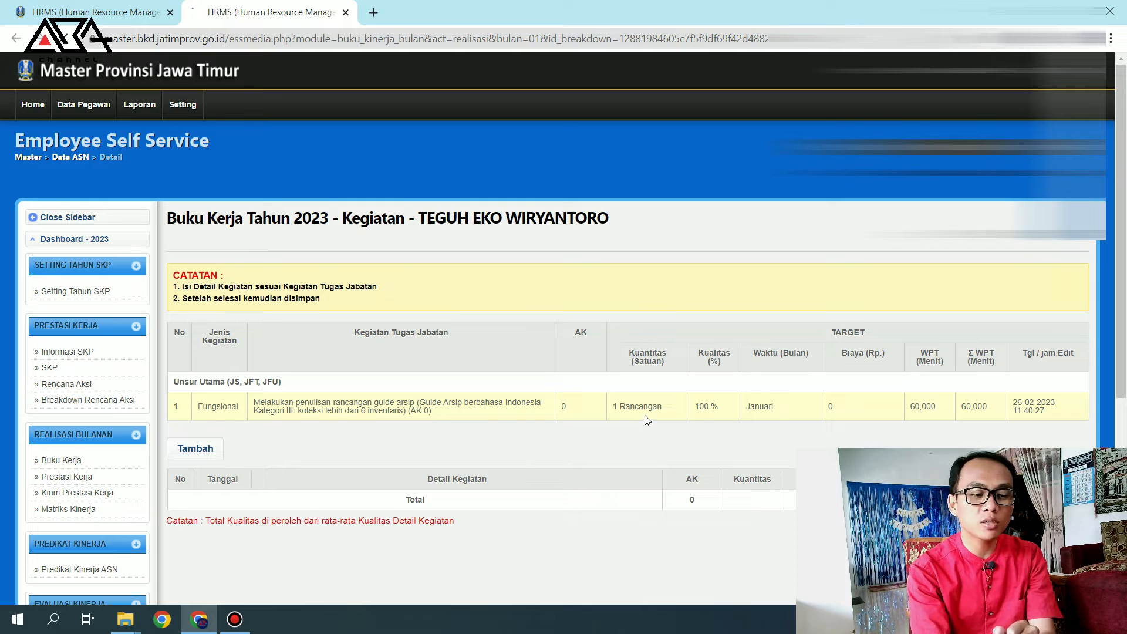
pyautogui.moveTo(669, 416); pyautogui.dragTo(612, 416)
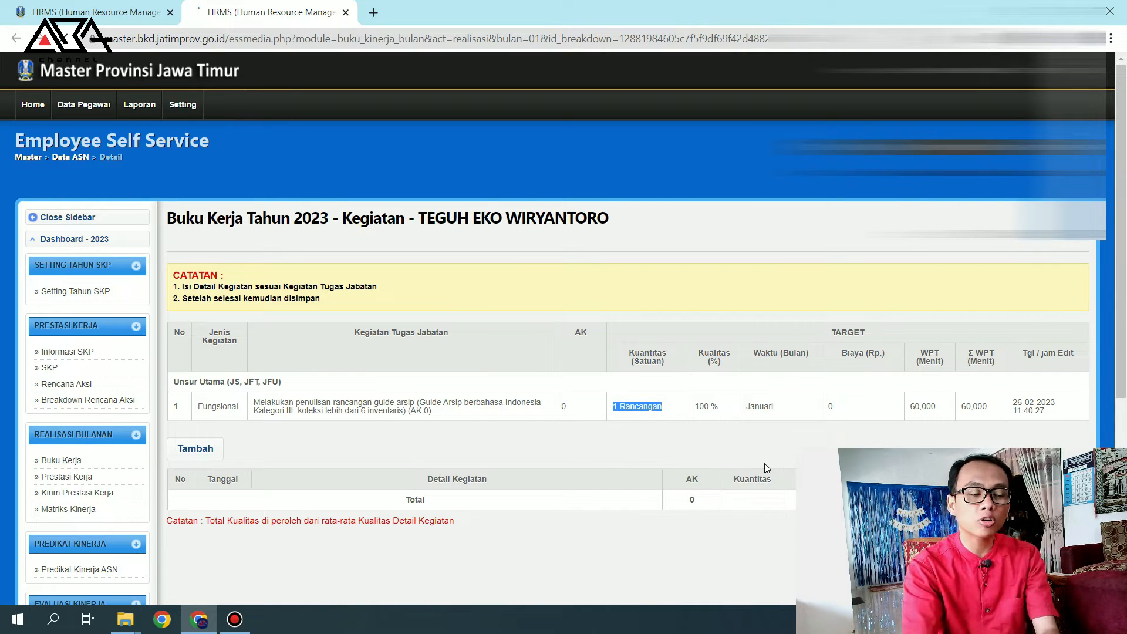
pyautogui.click(196, 451)
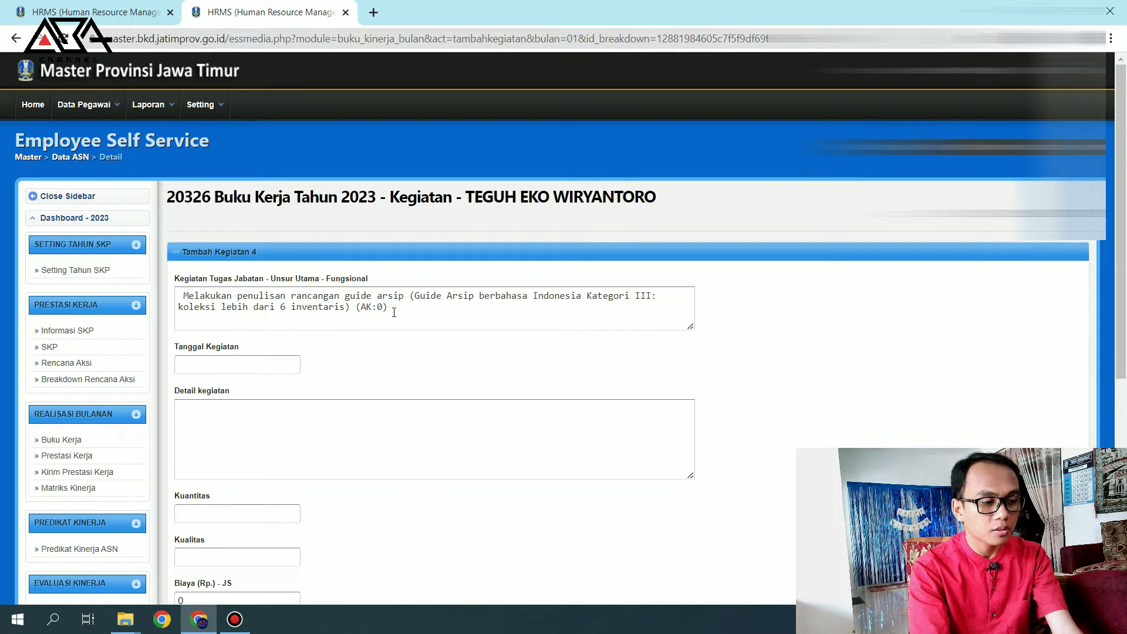
# Date the entry 09-01-2023 and paste the activity description as its detail.
pyautogui.moveTo(394, 312); pyautogui.dragTo(179, 288)
pyautogui.hotkey('ctrl', 'c')
pyautogui.click(235, 365)
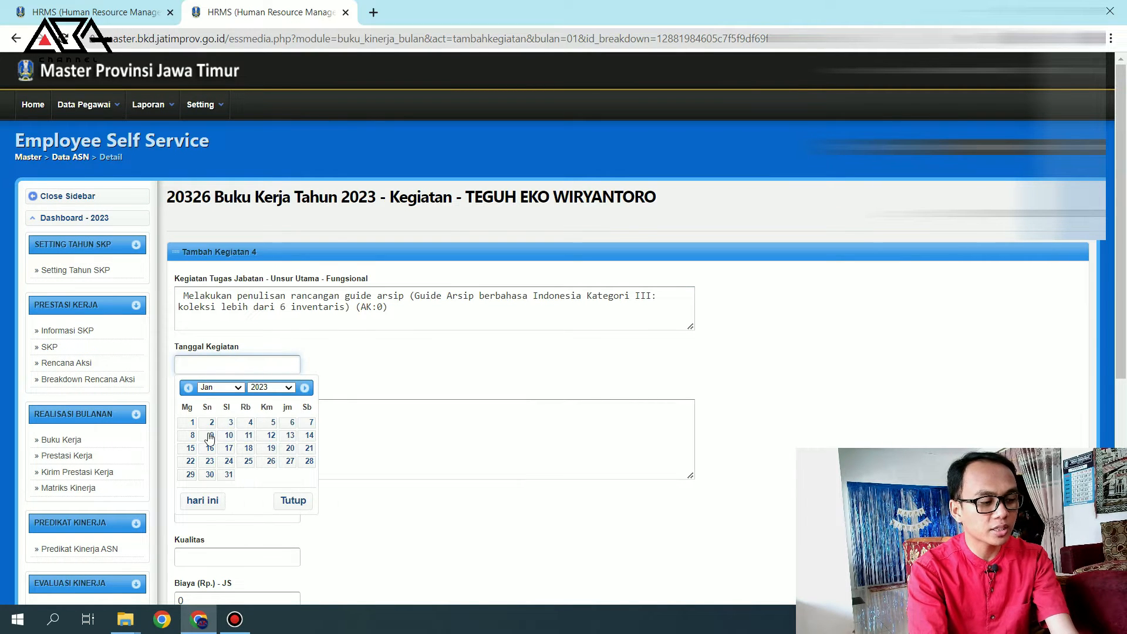
pyautogui.click(212, 435)
pyautogui.click(316, 470)
pyautogui.hotkey('ctrl', 'v')
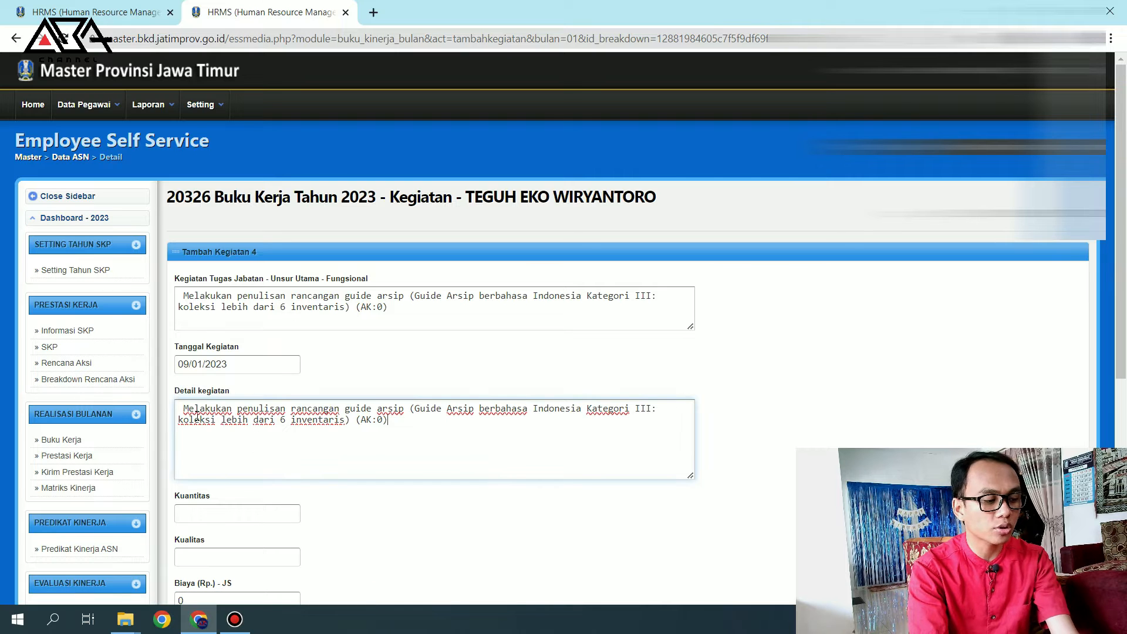
pyautogui.press('BackSpace')
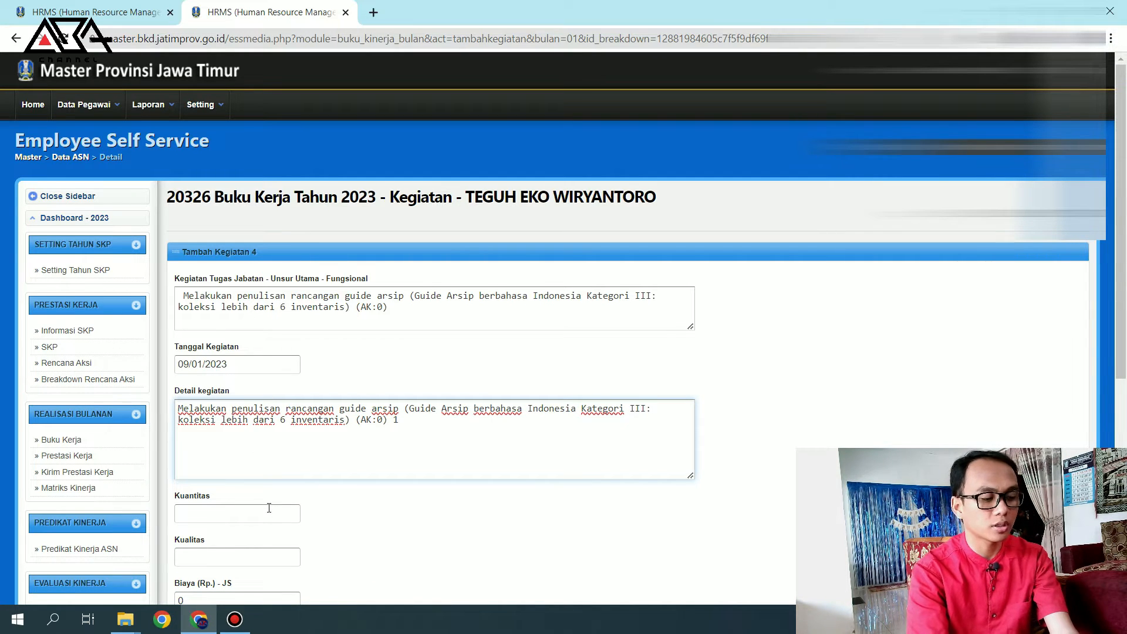
# Enter quantity 0.5 and quality 100, save the entry, and check the 0.5 total.
pyautogui.scroll(-1, 269, 508)
pyautogui.click(252, 441)
pyautogui.write('0.5')
pyautogui.press('Tab')
pyautogui.write('100')
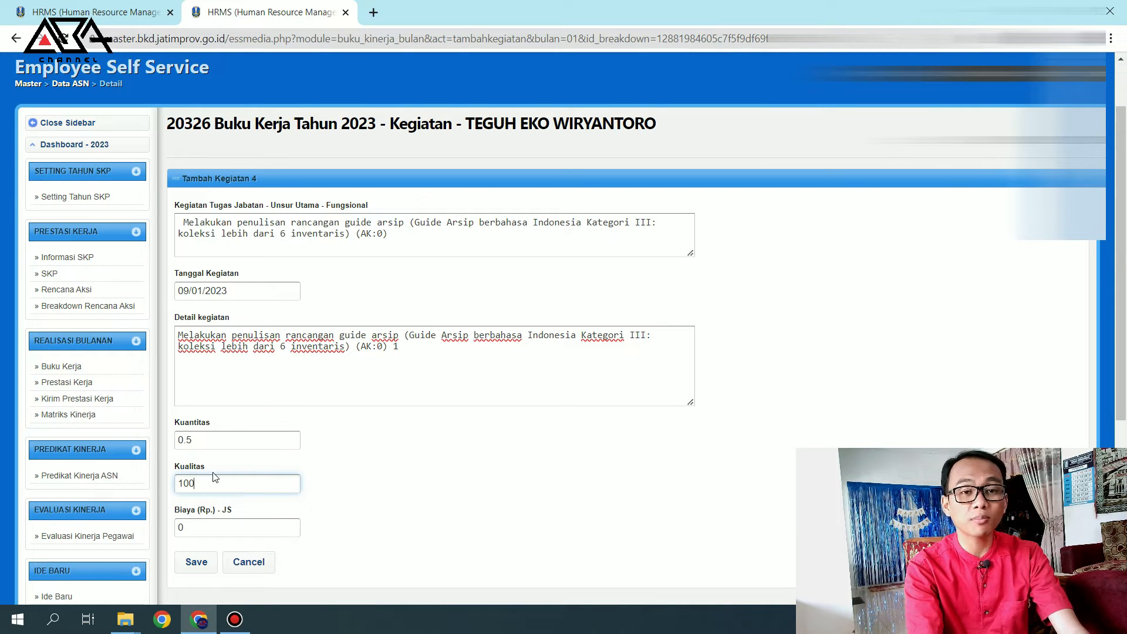
pyautogui.click(199, 562)
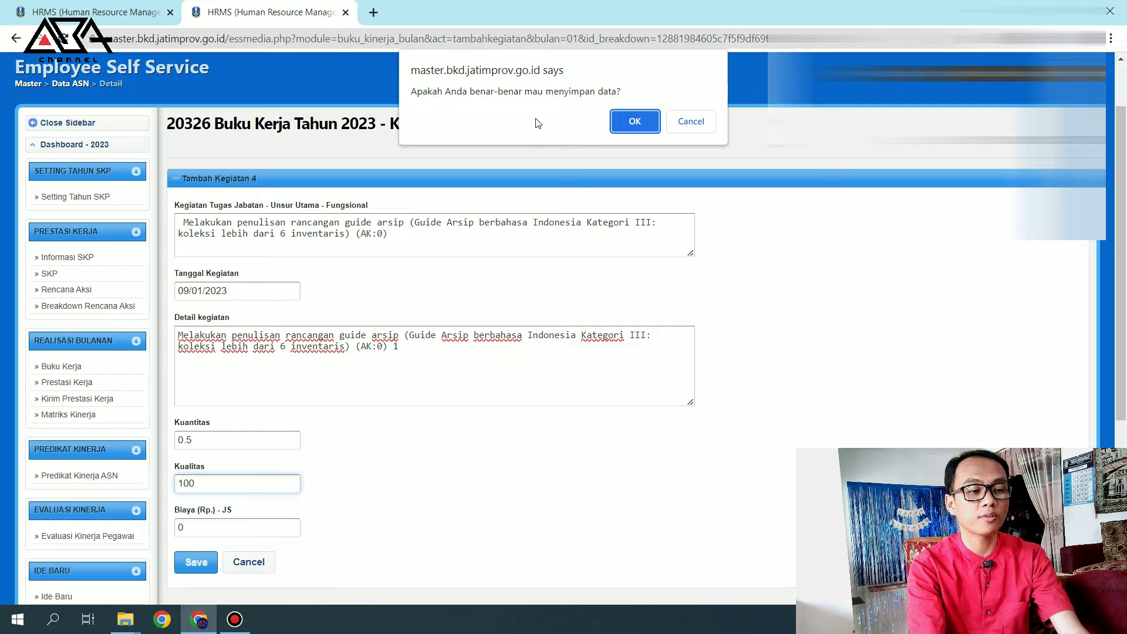
pyautogui.click(614, 127)
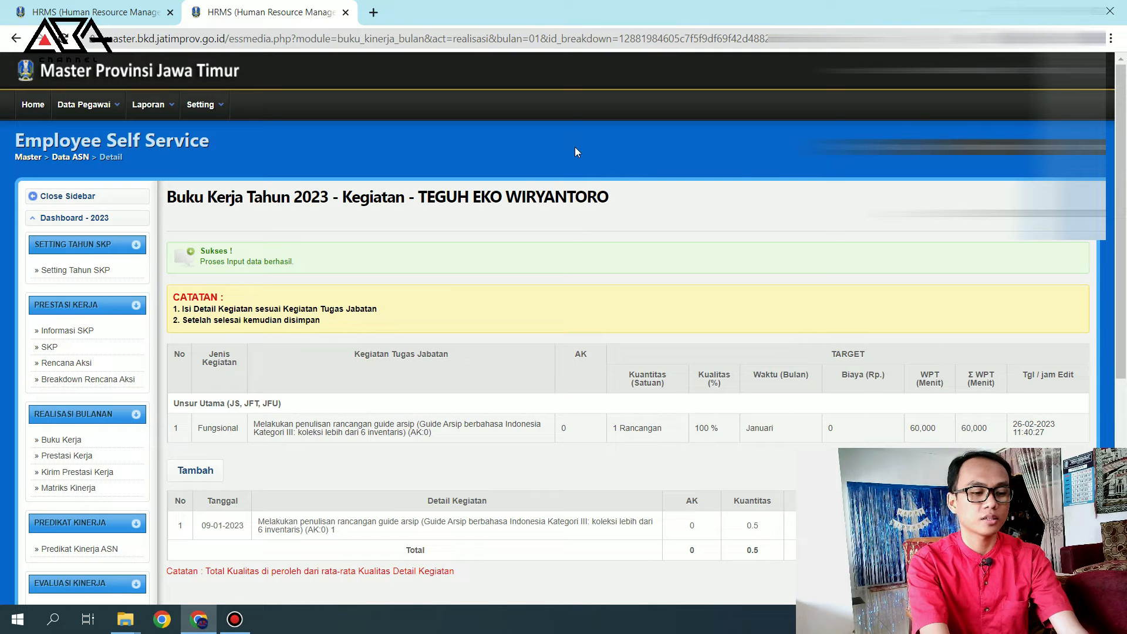
pyautogui.doubleClick(752, 550)
# Start a second entry dated 18-01-2023 with the pasted description plus '2'.
pyautogui.moveTo(611, 427); pyautogui.dragTo(681, 428)
pyautogui.click(195, 470)
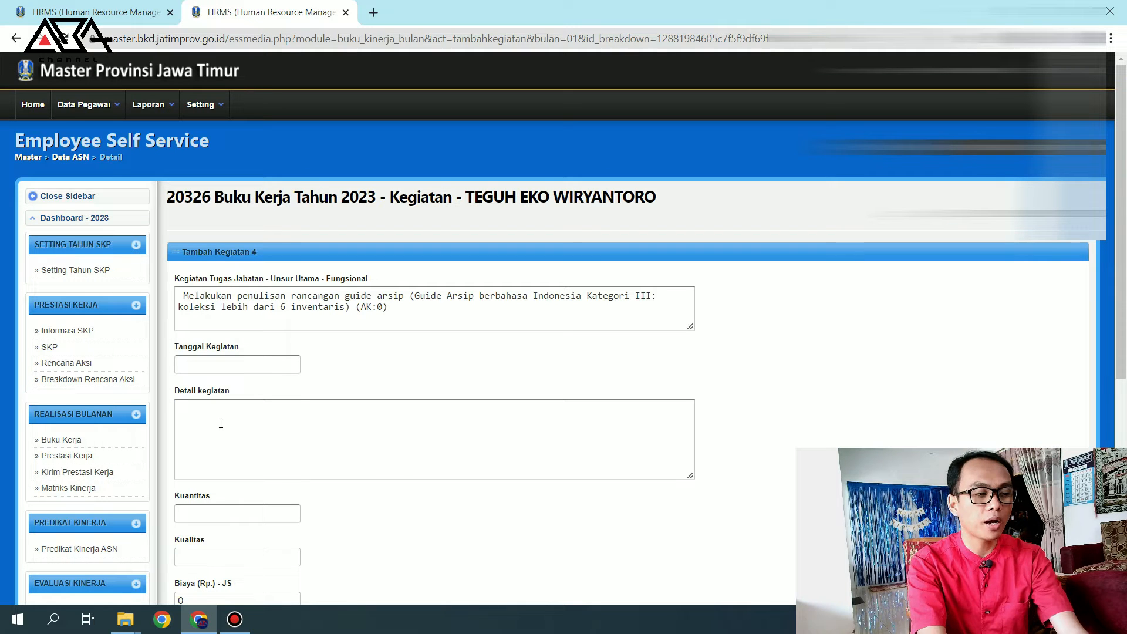
pyautogui.click(274, 371)
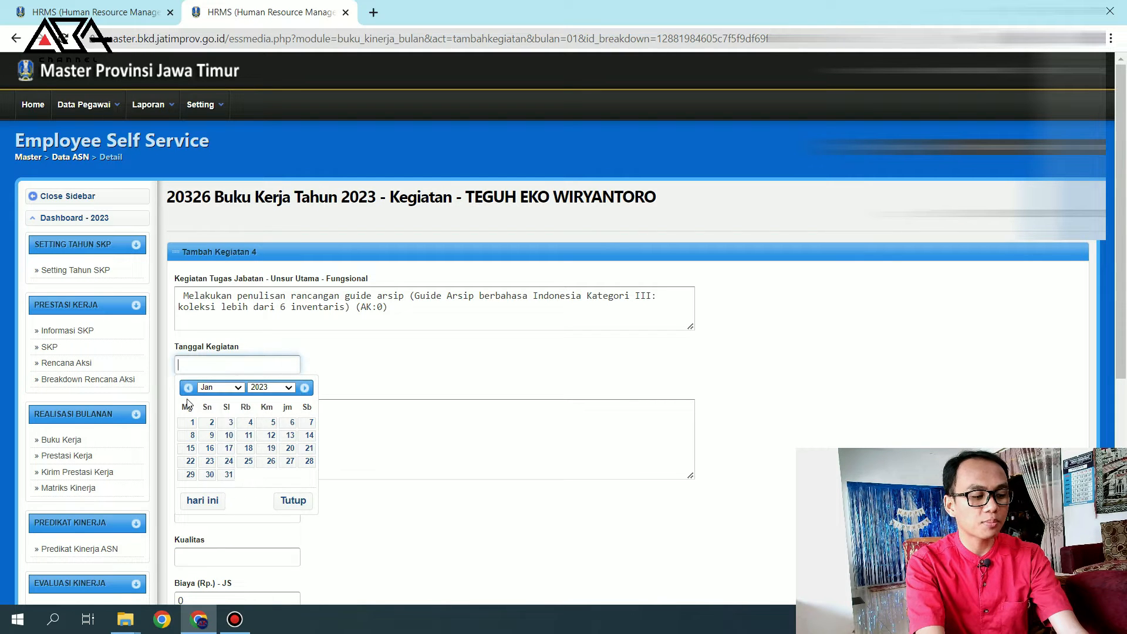
pyautogui.click(248, 447)
pyautogui.click(252, 440)
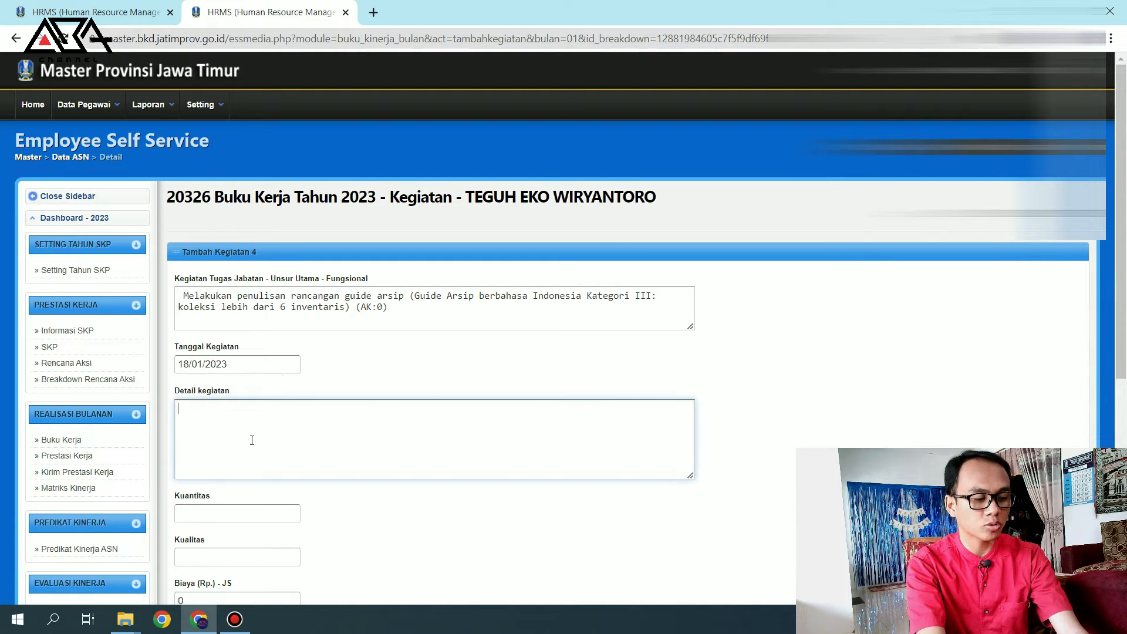
pyautogui.hotkey('ctrl', 'v')
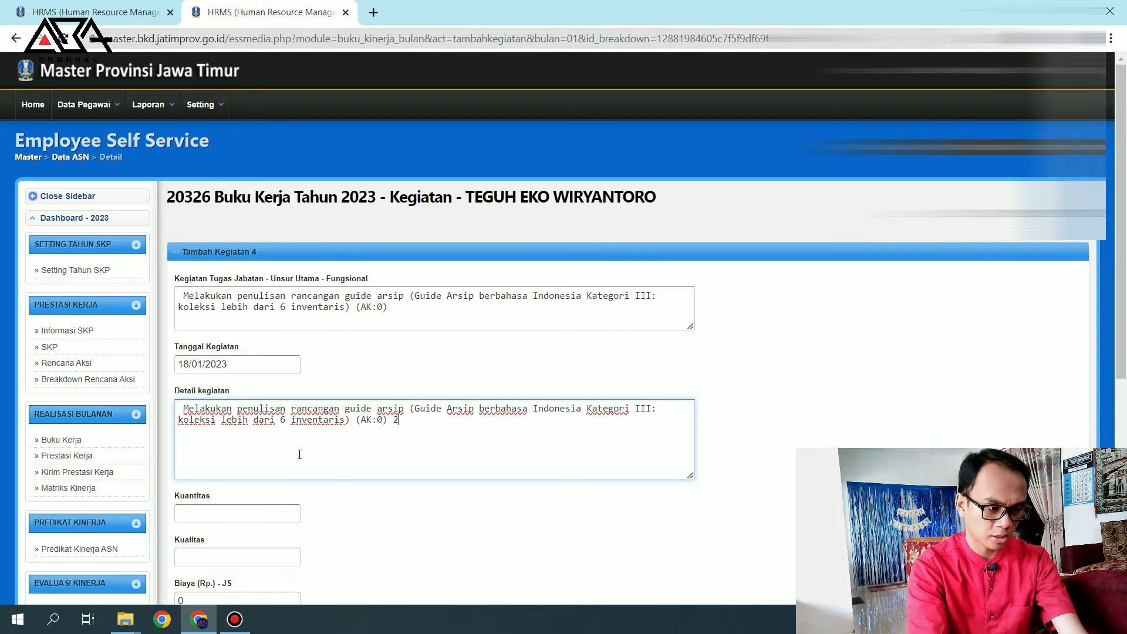
pyautogui.write('2')
# Enter quantity 0.5 and quality 100 and save the entry.
pyautogui.click(276, 513)
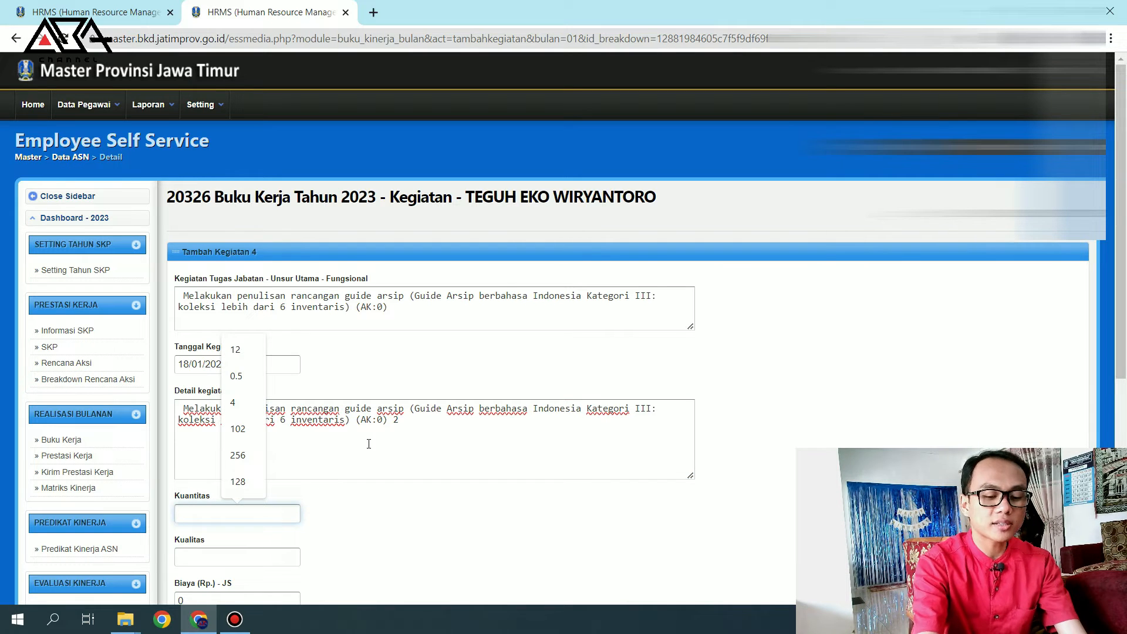
pyautogui.write('100')
pyautogui.click(285, 557)
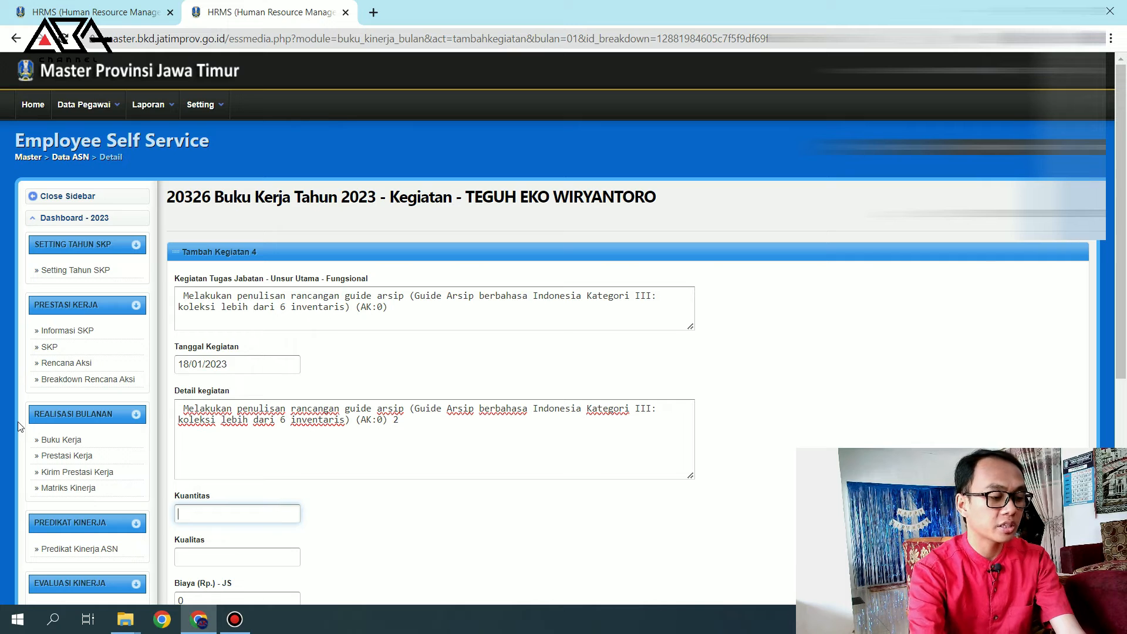
pyautogui.write('0.5')
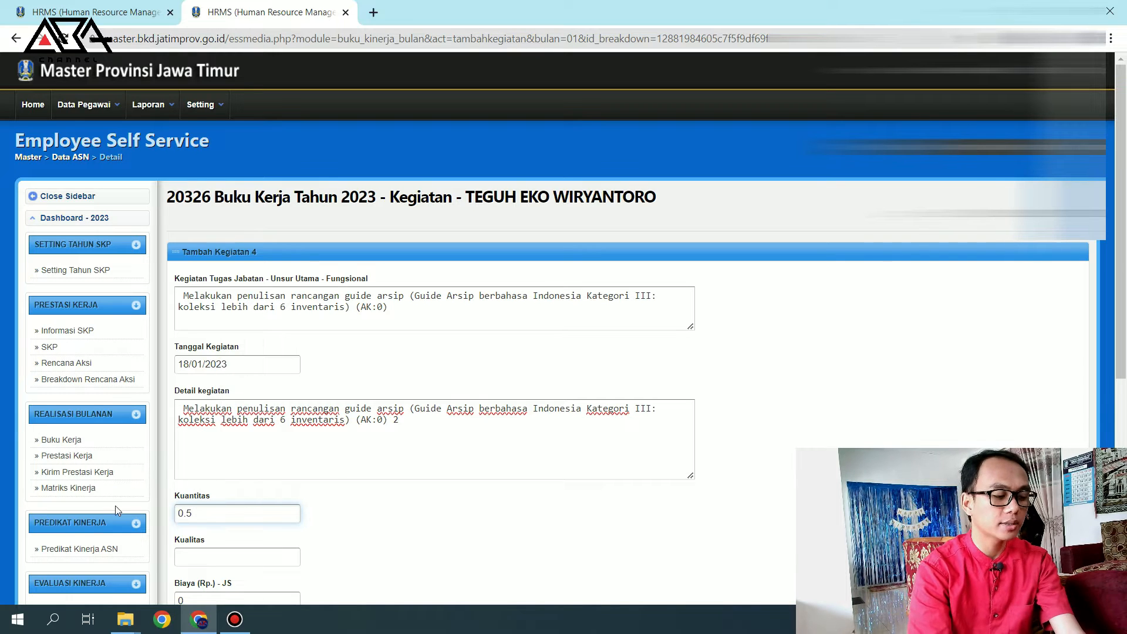
pyautogui.click(191, 553)
pyautogui.write('100')
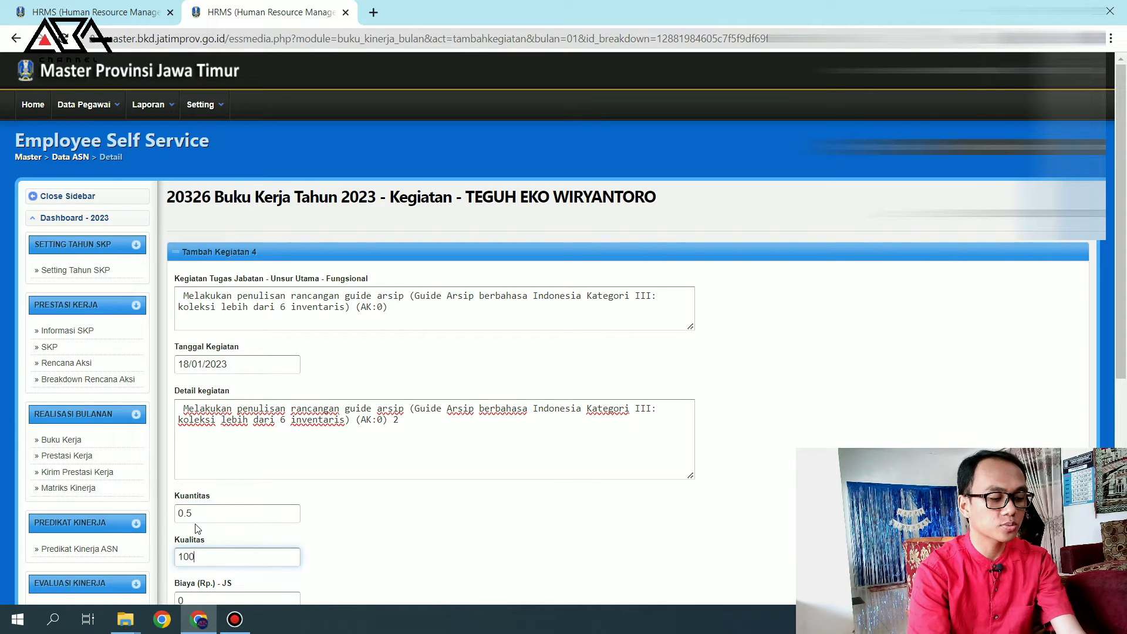
pyautogui.scroll(-3, 197, 530)
pyautogui.click(191, 417)
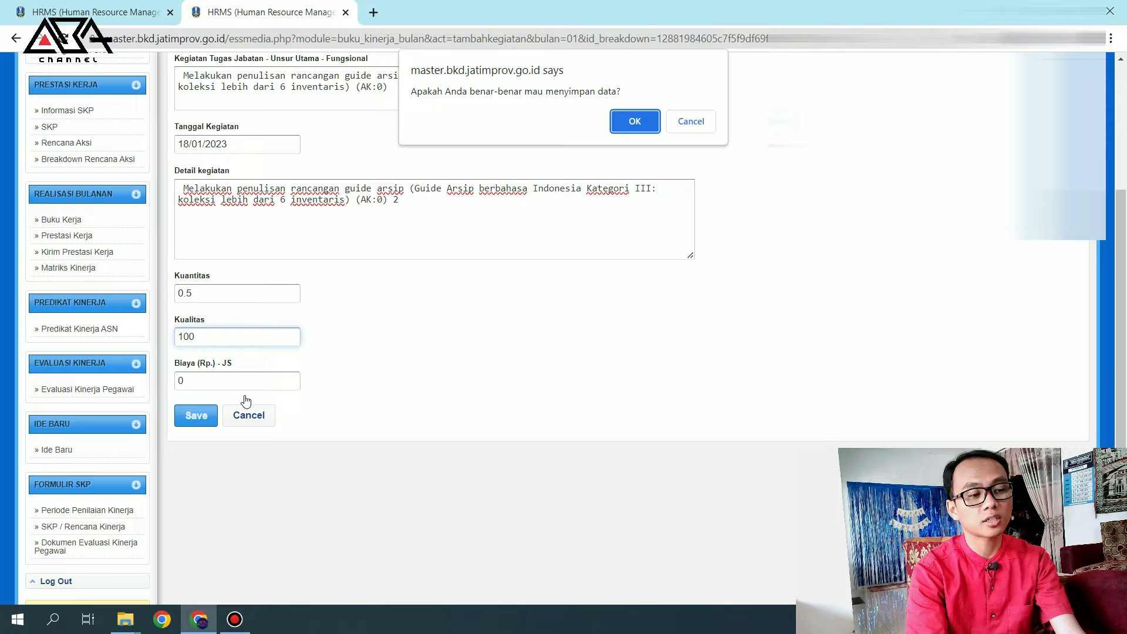
pyautogui.click(637, 120)
# Compare the Rancangan total against its target of 1.
pyautogui.scroll(-5, 630, 318)
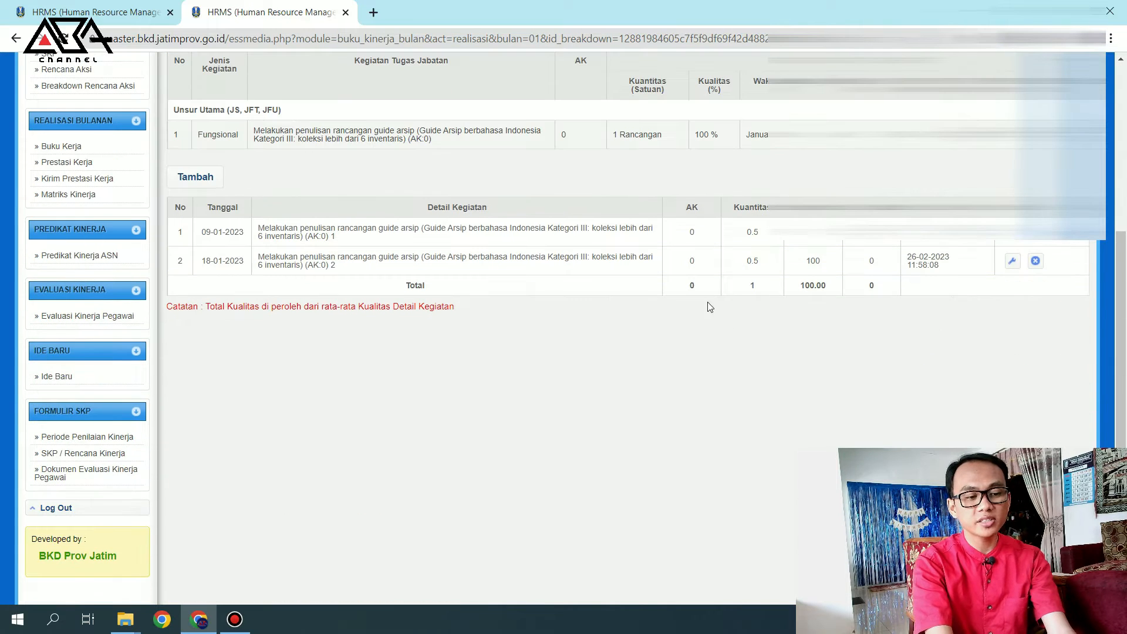
pyautogui.moveTo(612, 134); pyautogui.dragTo(704, 147)
pyautogui.click(750, 339)
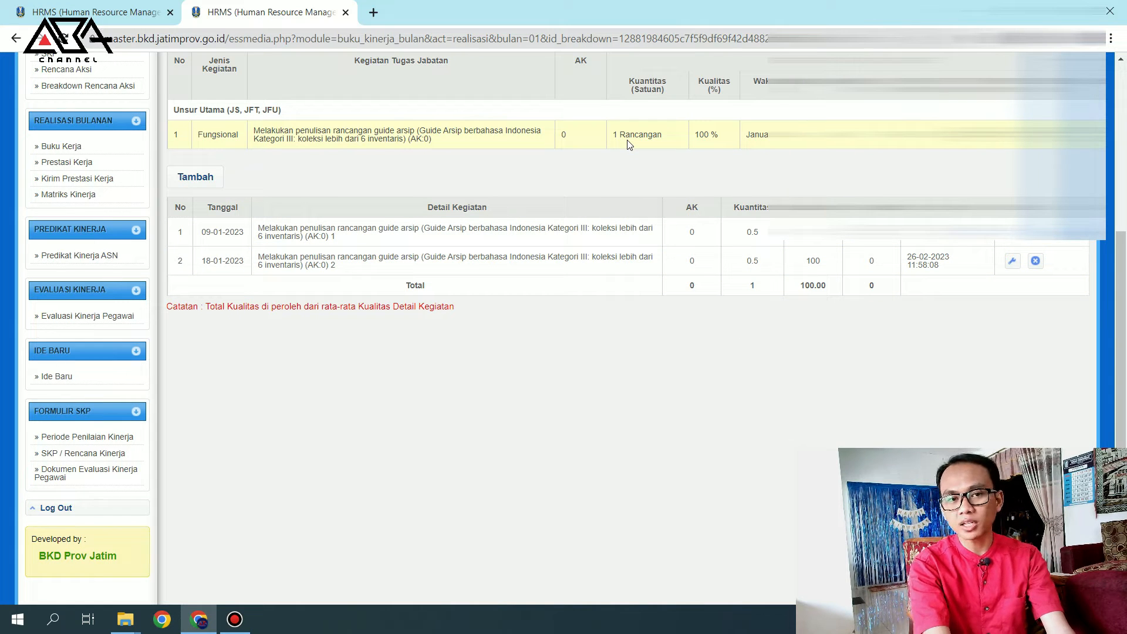
pyautogui.scroll(3, 474, 235)
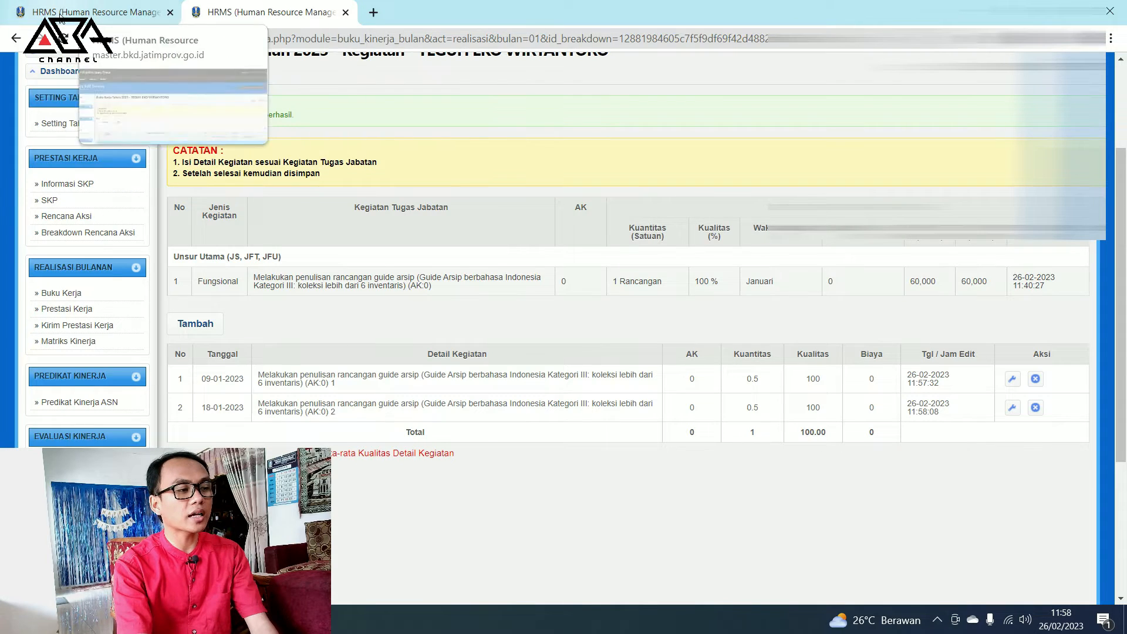
# Open the oral-history transcript activity's detail page and start a new entry.
pyautogui.click(100, 12)
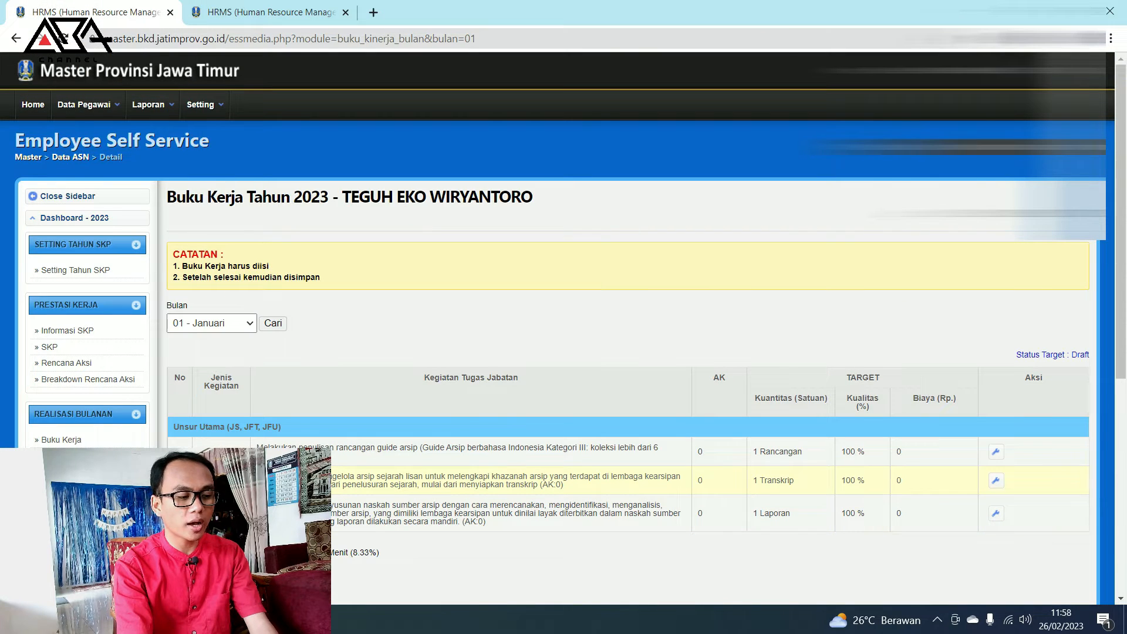
pyautogui.click(996, 452)
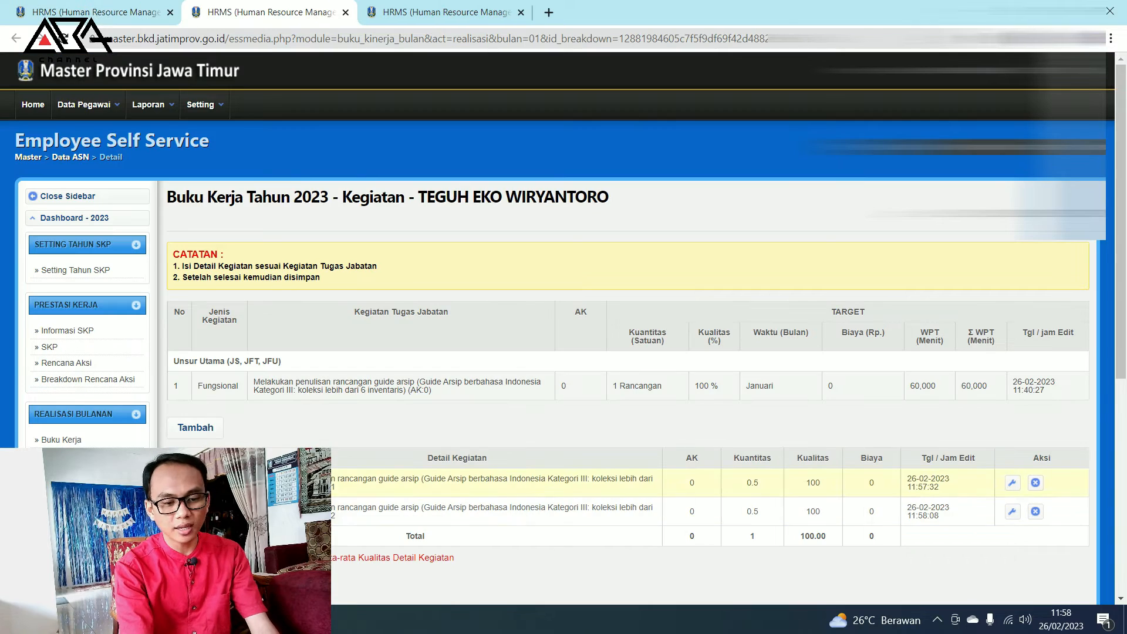
pyautogui.click(344, 13)
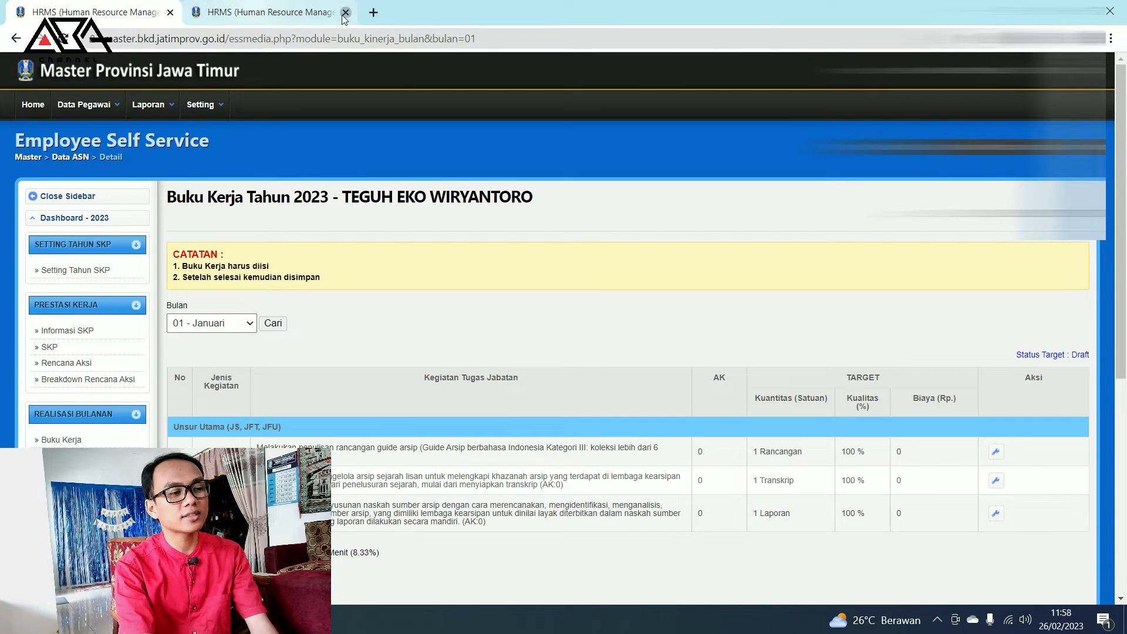
pyautogui.click(345, 14)
pyautogui.click(996, 483)
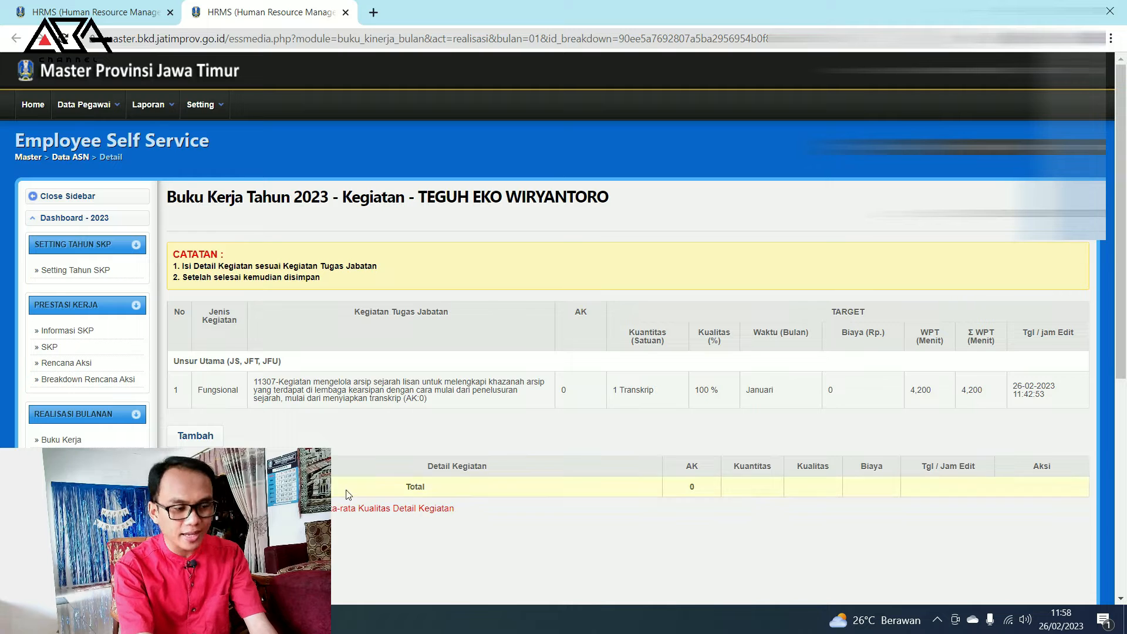
pyautogui.click(199, 437)
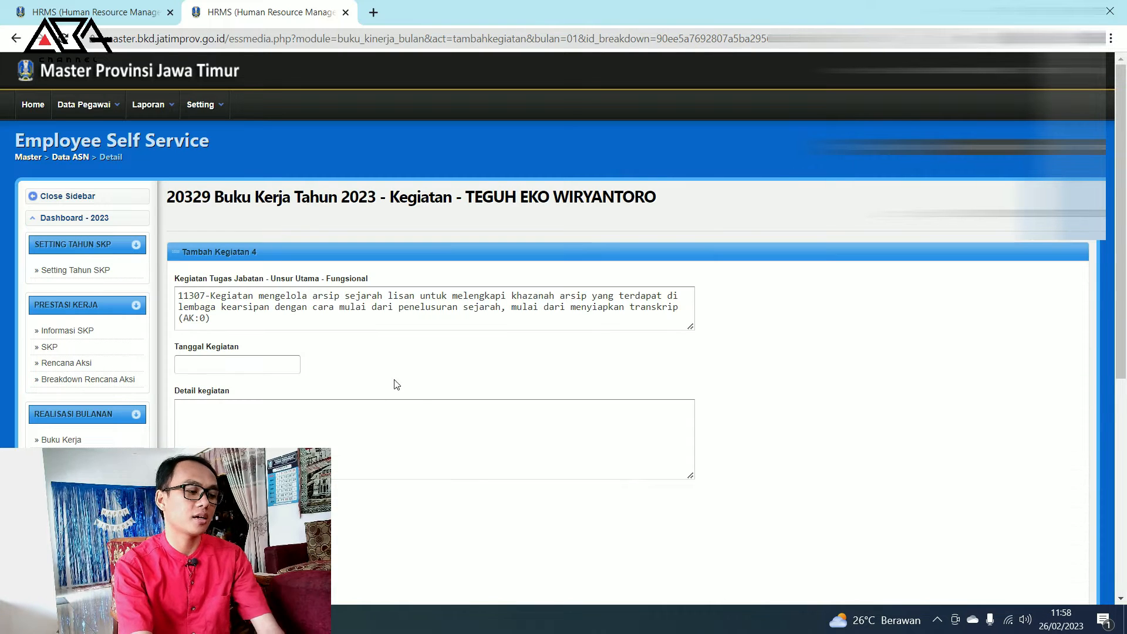
# Date the entry 17-01-2023 and paste the activity description as its detail.
pyautogui.moveTo(320, 322); pyautogui.dragTo(157, 293)
pyautogui.hotkey('ctrl', 'c')
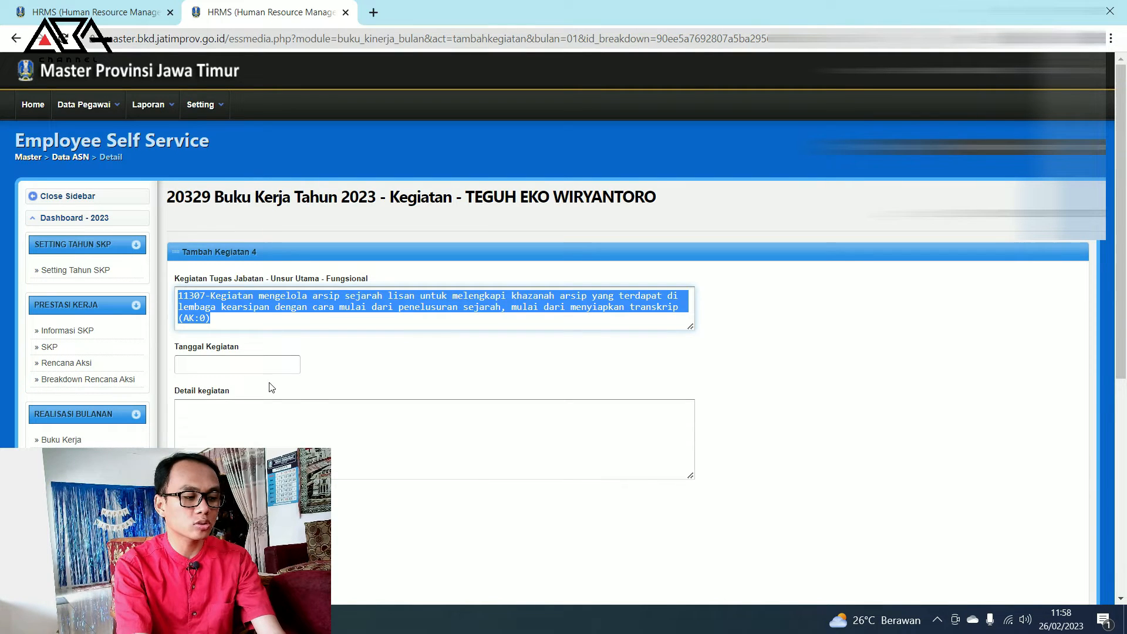
pyautogui.click(206, 364)
pyautogui.click(188, 388)
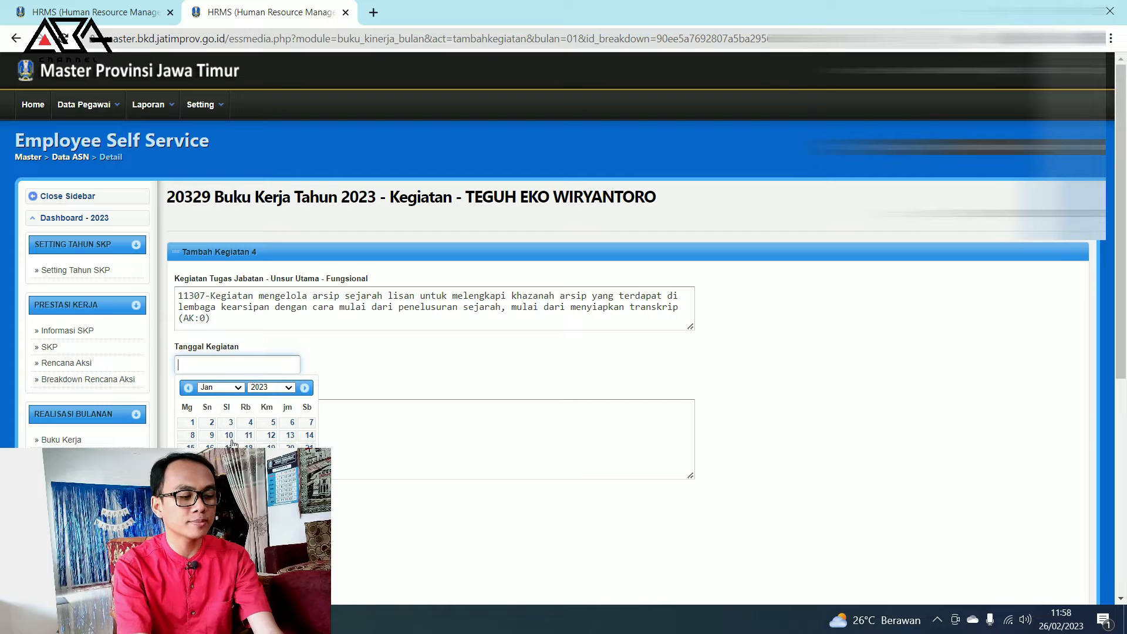
pyautogui.click(229, 449)
pyautogui.click(258, 432)
pyautogui.hotkey('ctrl', 'v')
# Enter quantity 1 and quality 100 and save the entry.
pyautogui.click(237, 513)
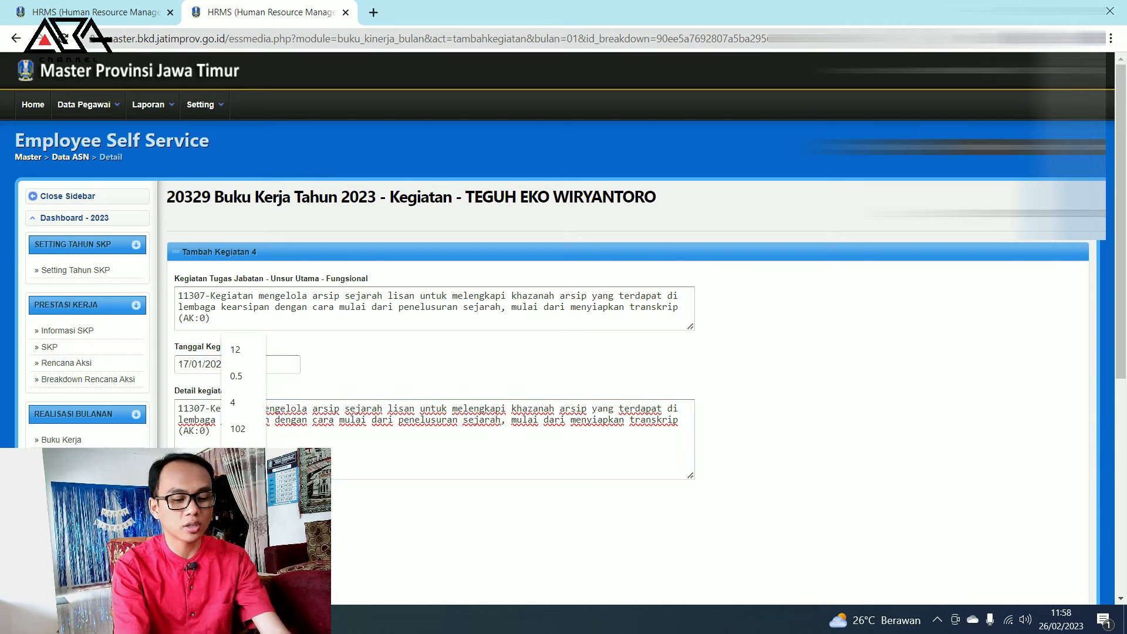
pyautogui.write('1')
pyautogui.press('Tab')
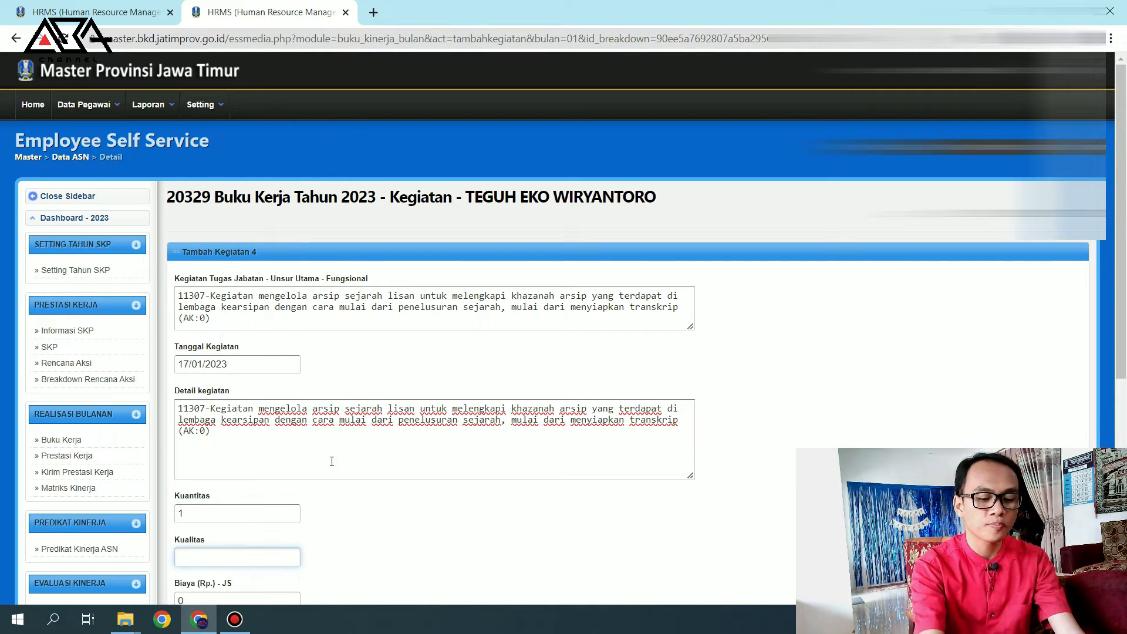
pyautogui.write('1400')
pyautogui.press('BackSpace')
pyautogui.press('BackSpace')
pyautogui.press('BackSpace')
pyautogui.write('00')
pyautogui.scroll(-3, 379, 431)
pyautogui.click(197, 492)
pyautogui.click(635, 121)
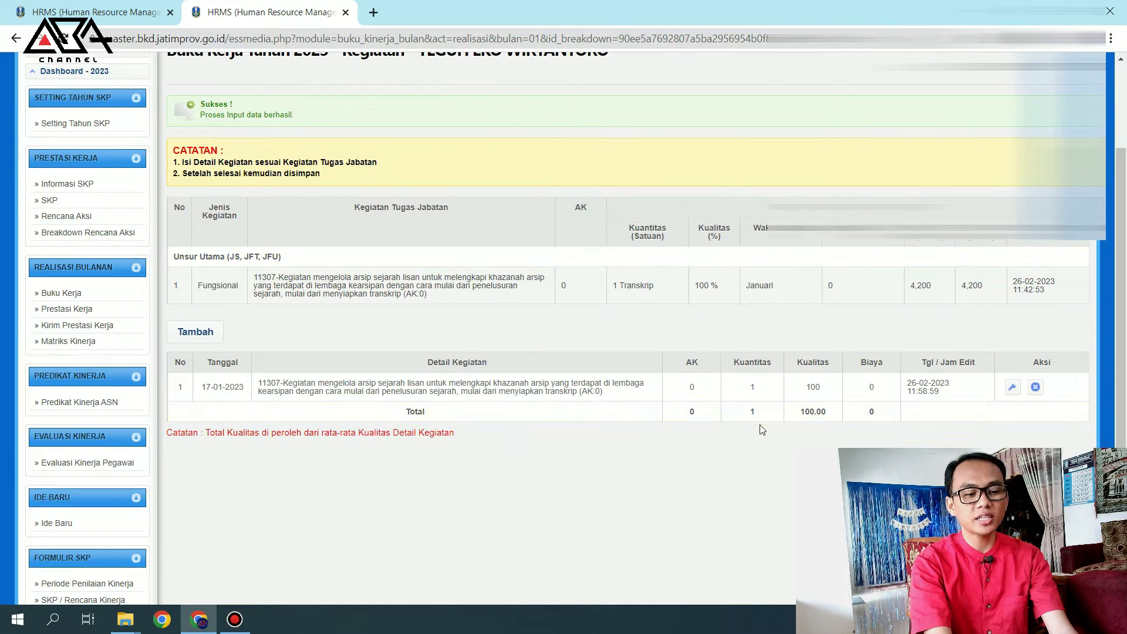
# Compare the total quantity of 1 against the 1 Transkrip target.
pyautogui.moveTo(761, 414); pyautogui.dragTo(739, 415)
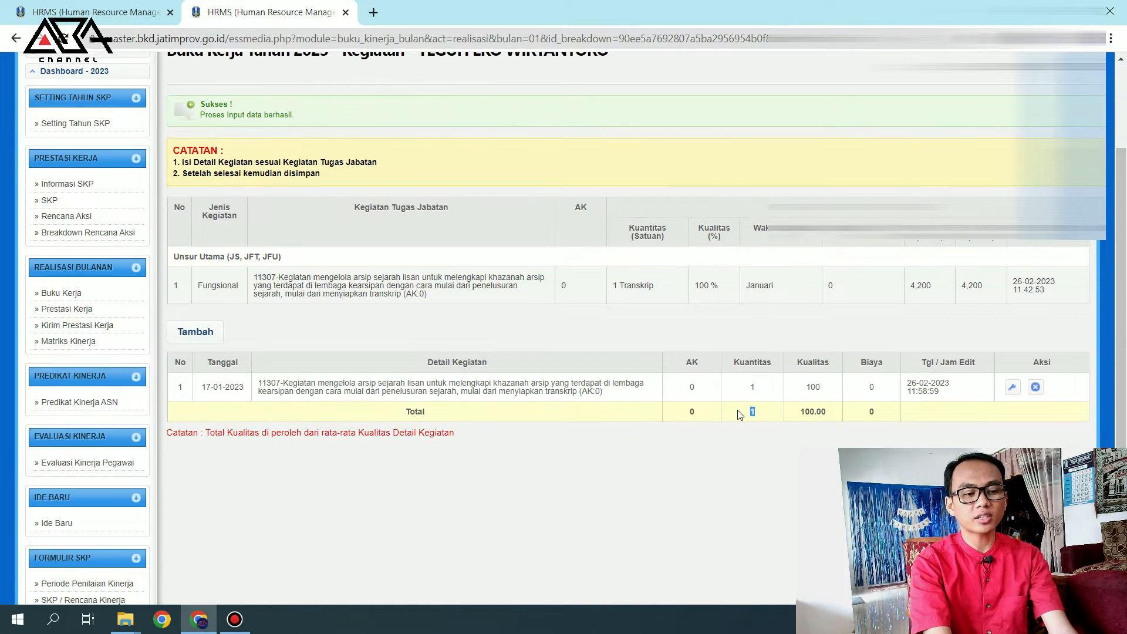
pyautogui.moveTo(664, 291); pyautogui.dragTo(596, 290)
pyautogui.moveTo(772, 423); pyautogui.dragTo(742, 423)
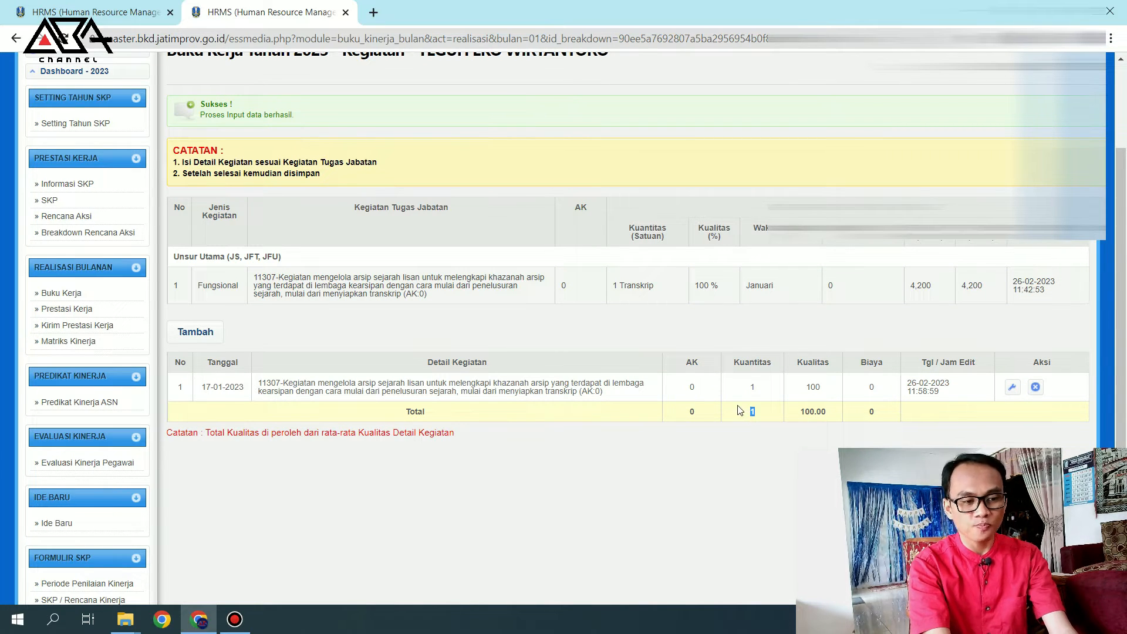
pyautogui.moveTo(661, 293); pyautogui.dragTo(611, 294)
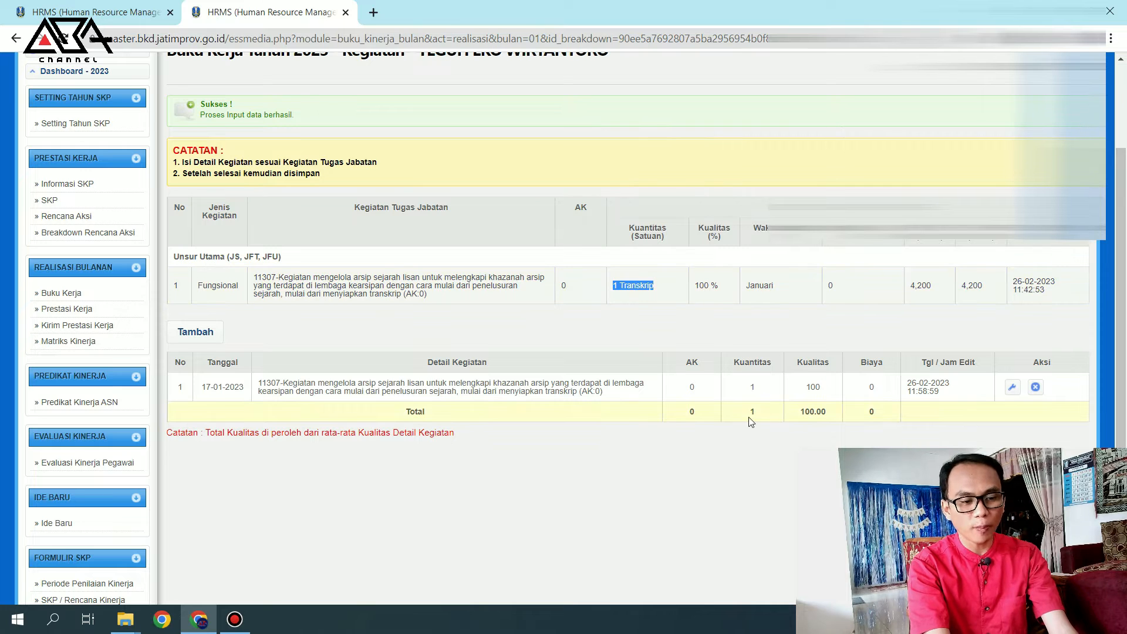
# Start another transcript entry dated 10-01-2022 with the pasted activity description.
pyautogui.click(219, 335)
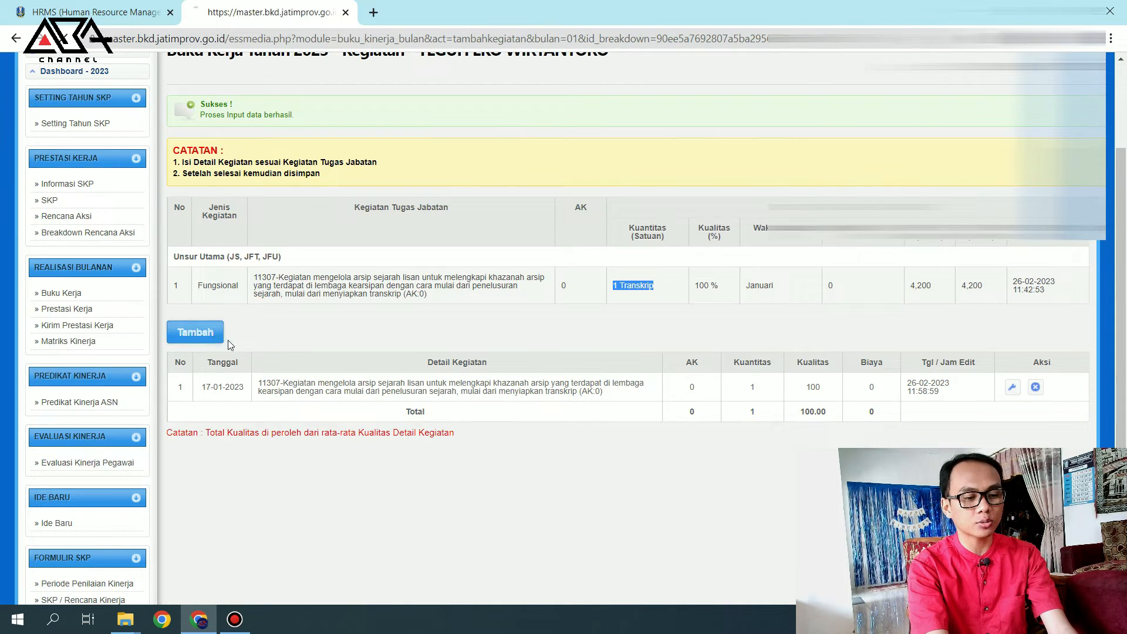
pyautogui.click(258, 371)
pyautogui.write('10/01/2022')
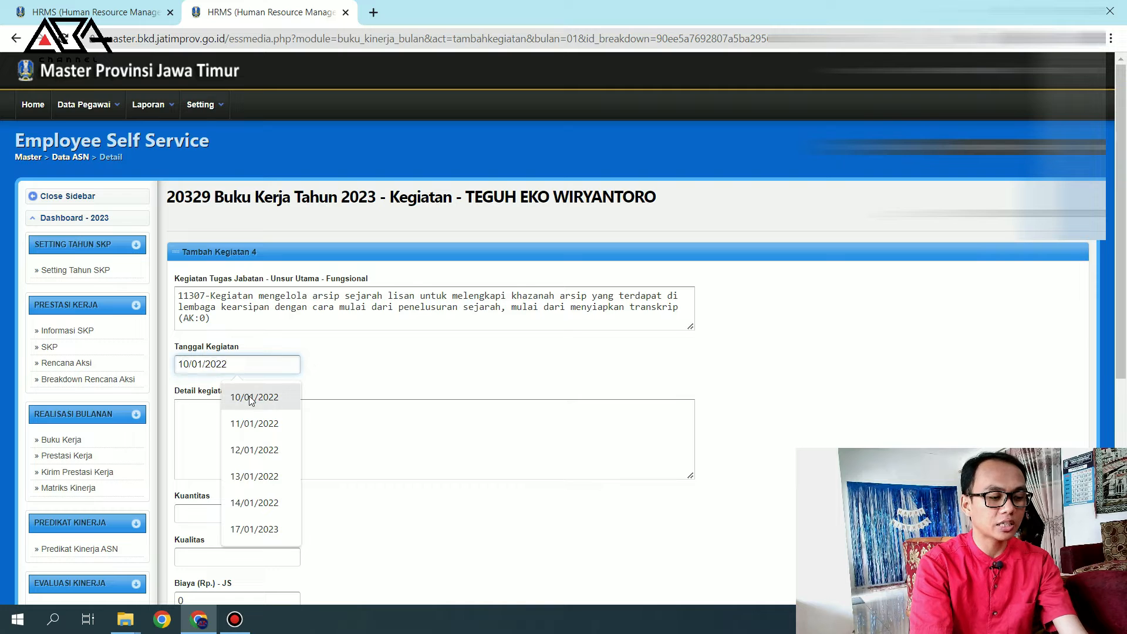
pyautogui.click(245, 397)
pyautogui.click(238, 429)
pyautogui.hotkey('ctrl', 'v')
# Enter quantity 1 and quality 100 and save the entry.
pyautogui.scroll(-3, 235, 459)
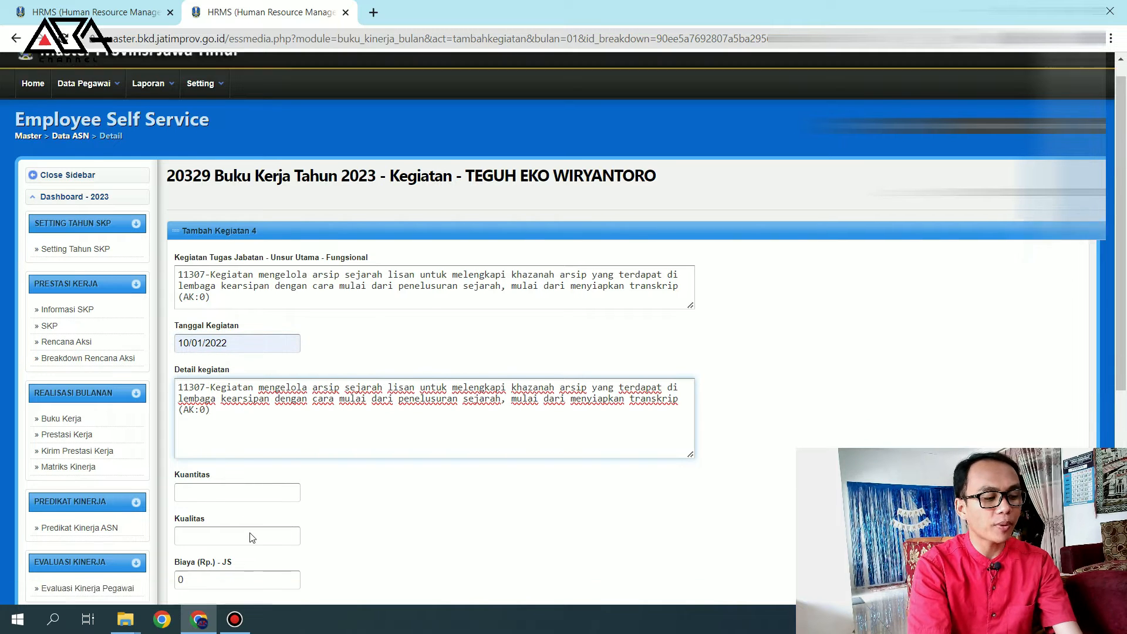
pyautogui.click(224, 363)
pyautogui.write('1')
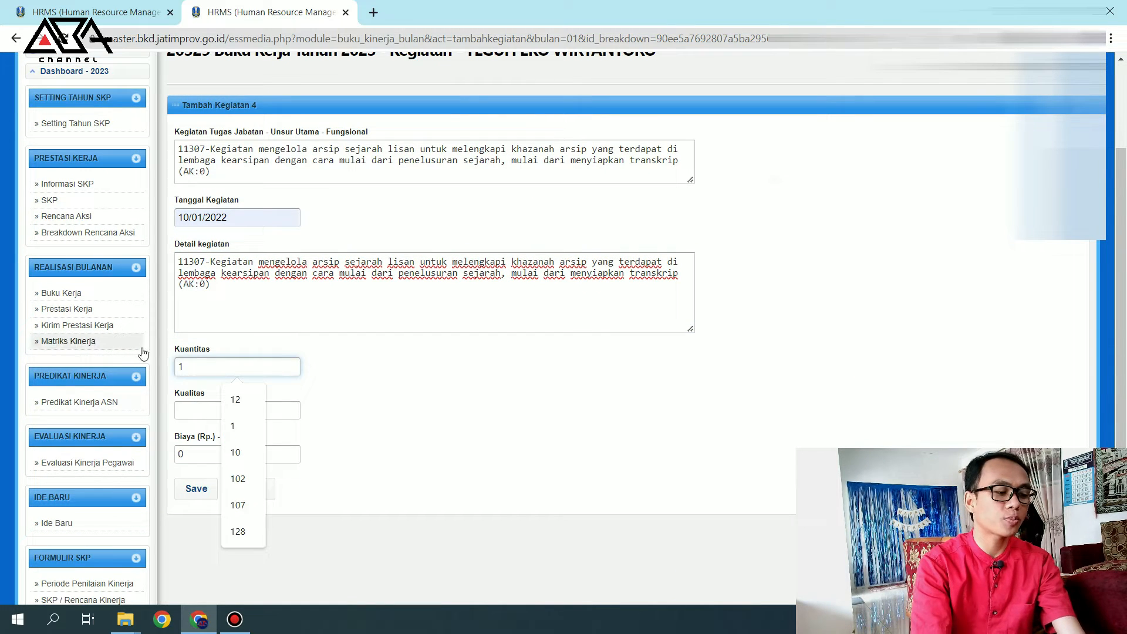
pyautogui.click(182, 410)
pyautogui.write('100')
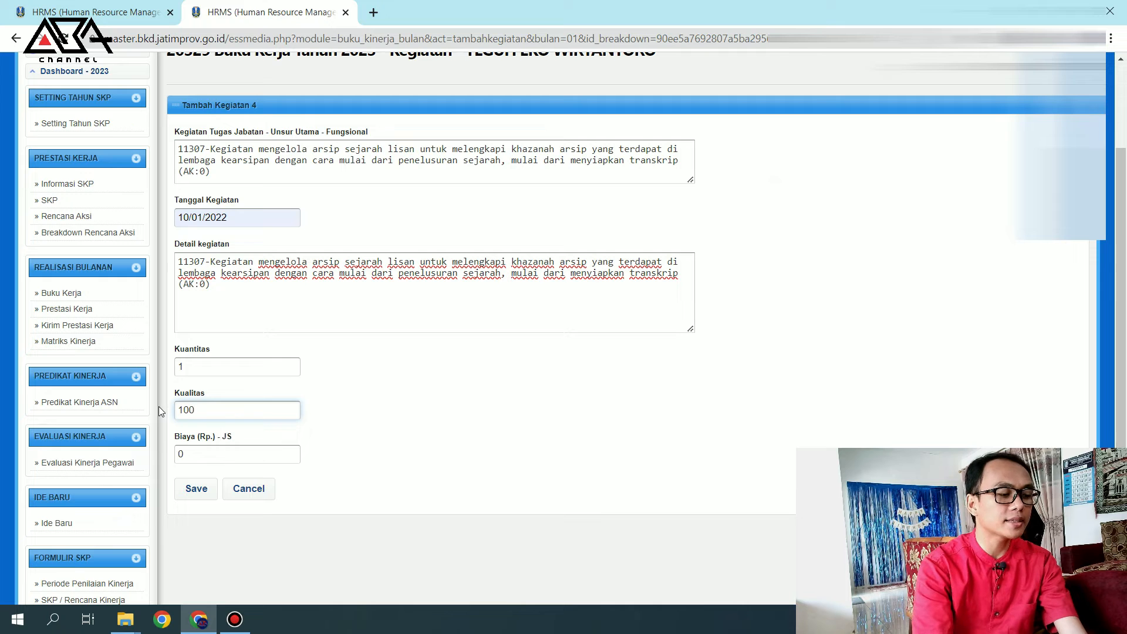
pyautogui.click(200, 492)
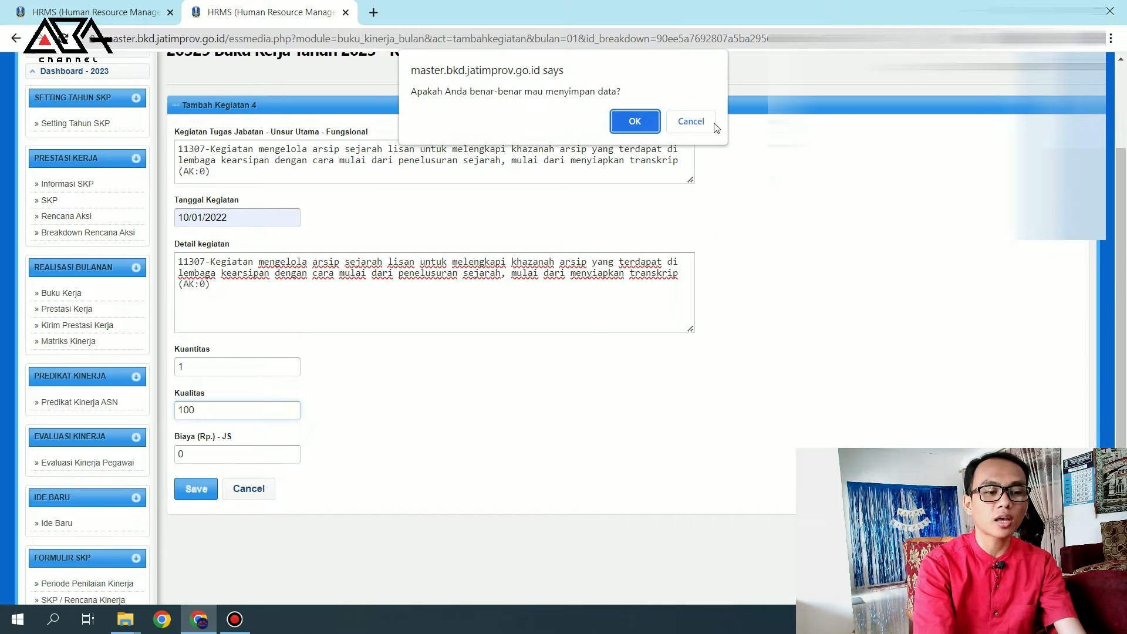
pyautogui.click(637, 121)
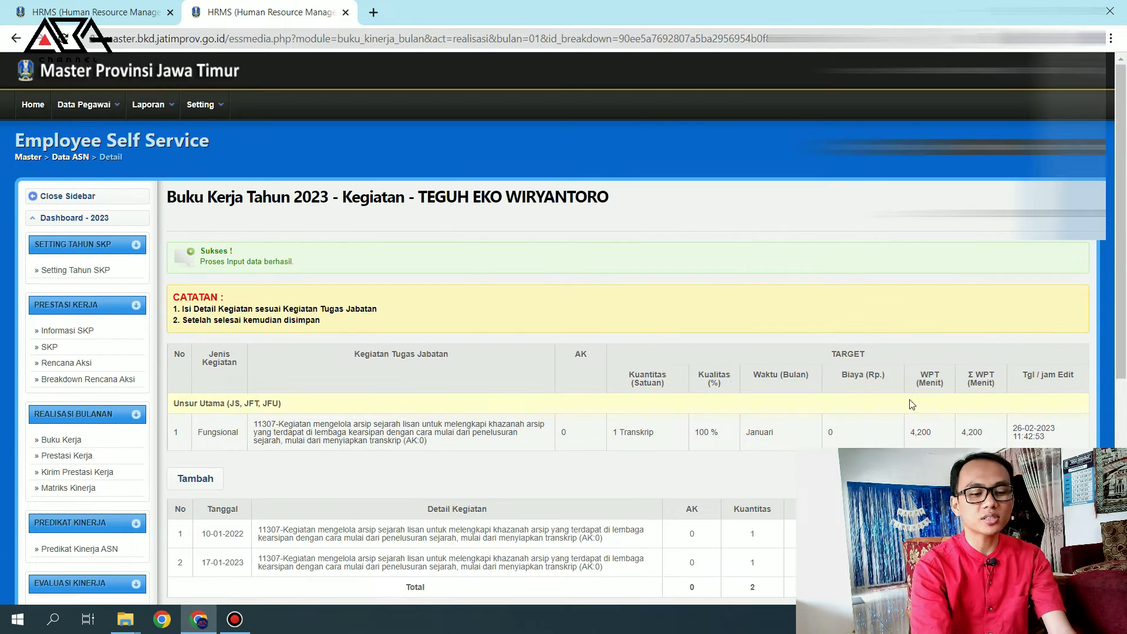
# Delete the 17-01-2023 transcript entry, leaving a total of 1.
pyautogui.scroll(-4, 812, 321)
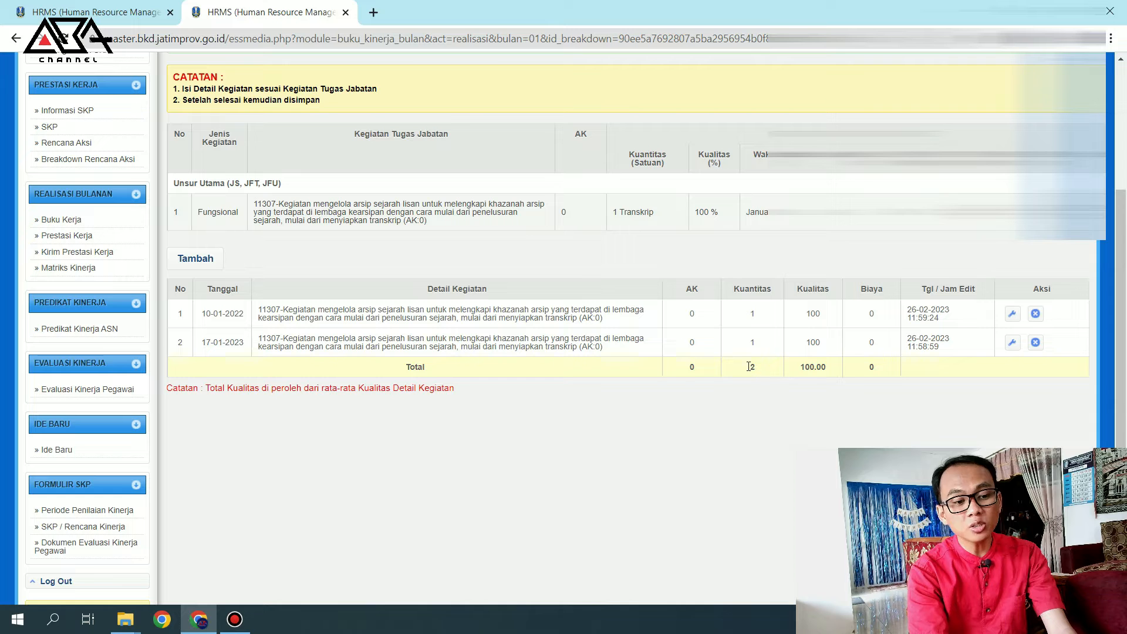
pyautogui.moveTo(657, 214); pyautogui.dragTo(598, 214)
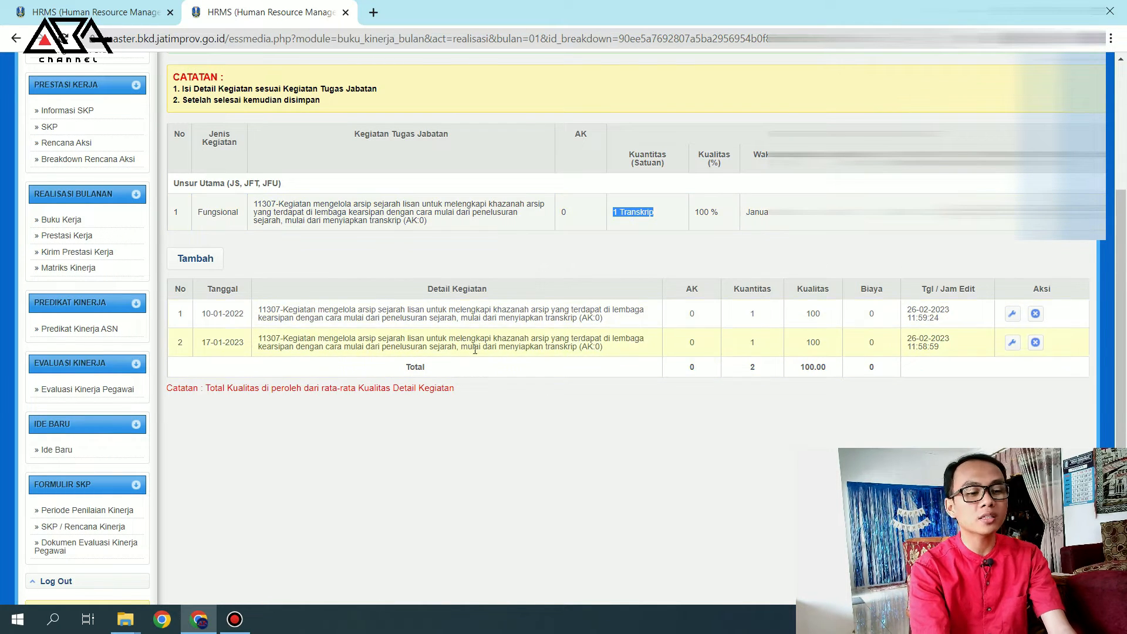
pyautogui.click(1034, 343)
pyautogui.click(637, 118)
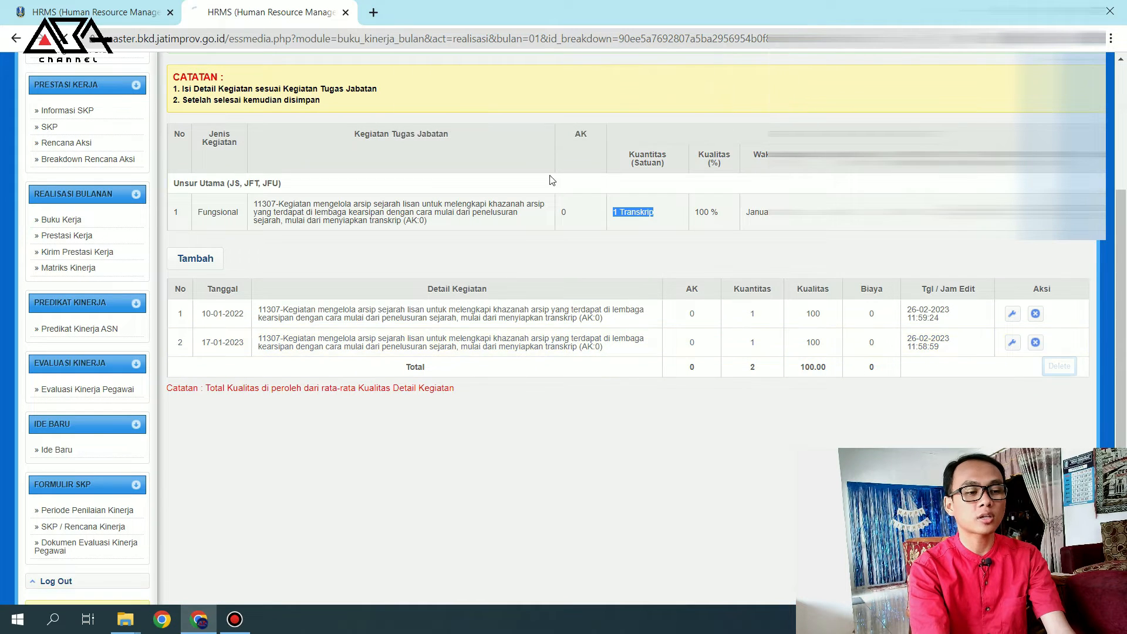
# Open row 3's activity details and an add-entry form, then close that tab.
pyautogui.click(345, 12)
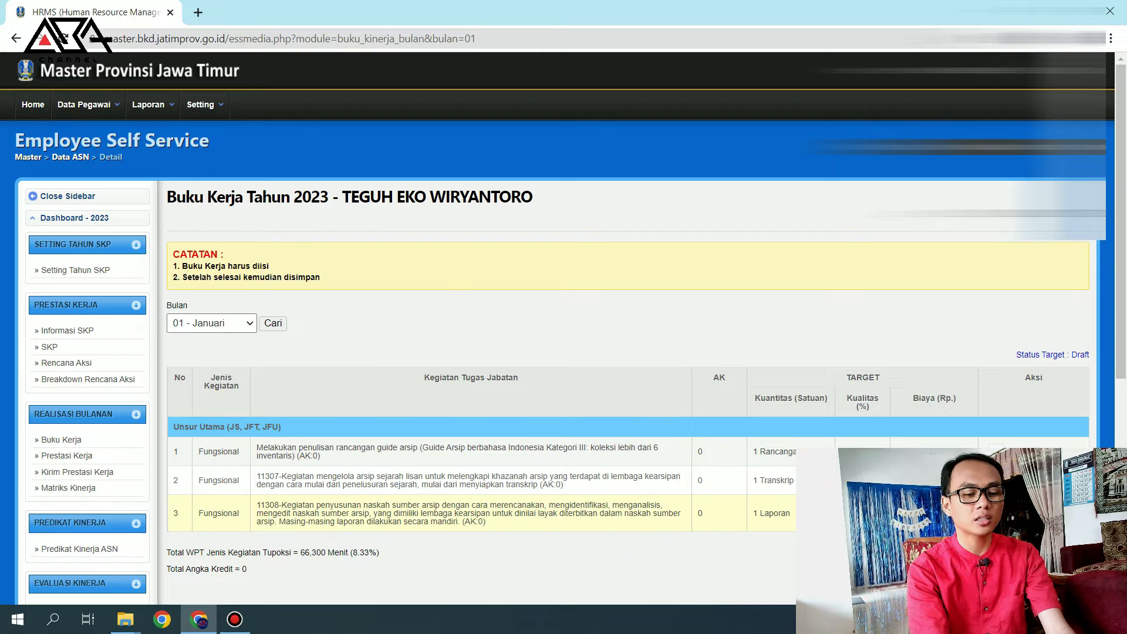
pyautogui.click(996, 513)
pyautogui.scroll(-1, 522, 400)
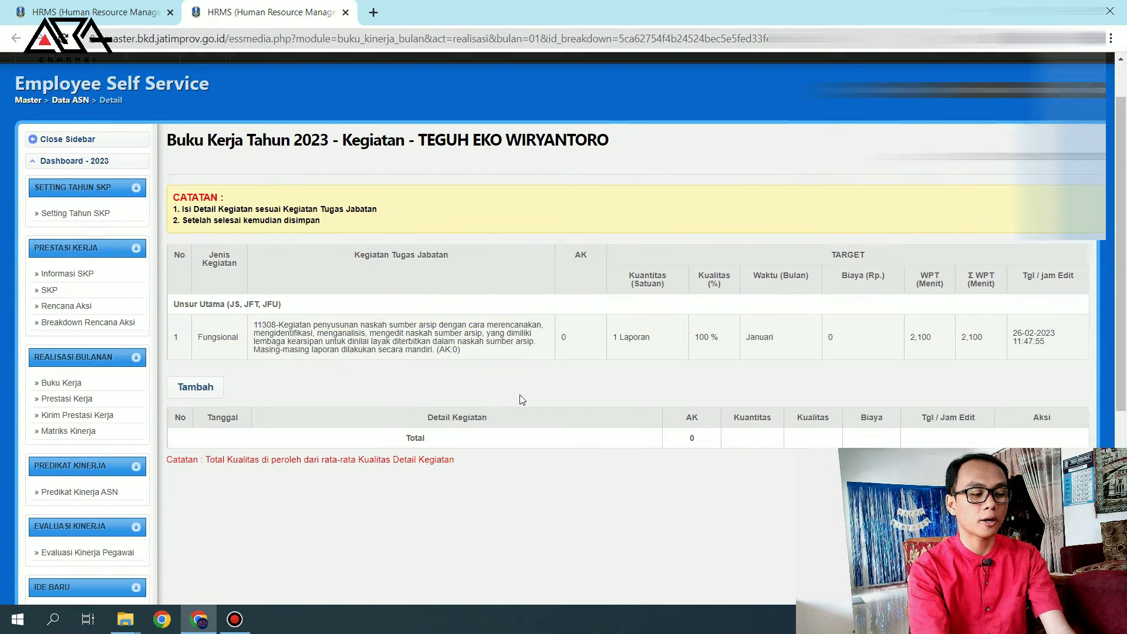
pyautogui.click(197, 371)
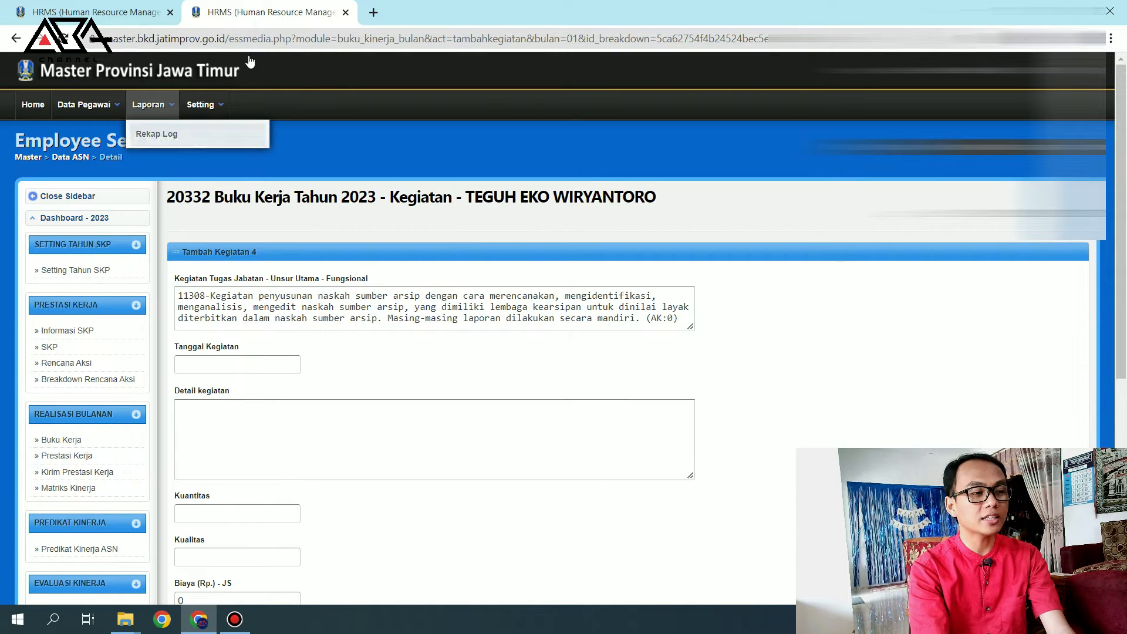
pyautogui.click(346, 12)
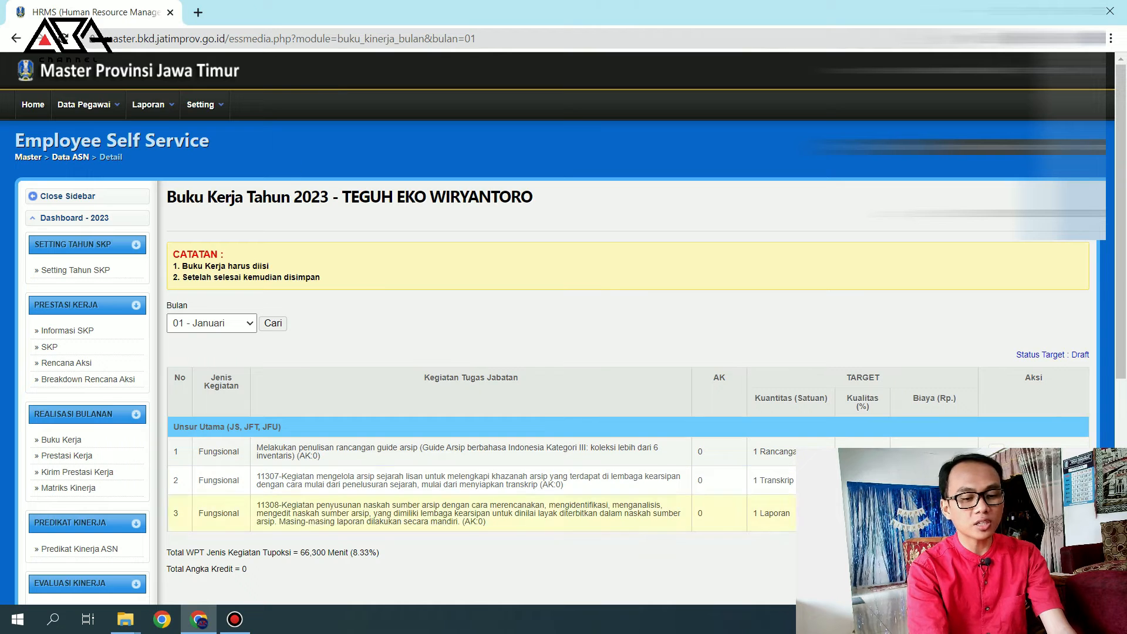
# Open the 11307 and 11308 activities in separate tabs and start a new 11308 entry.
pyautogui.click(996, 480)
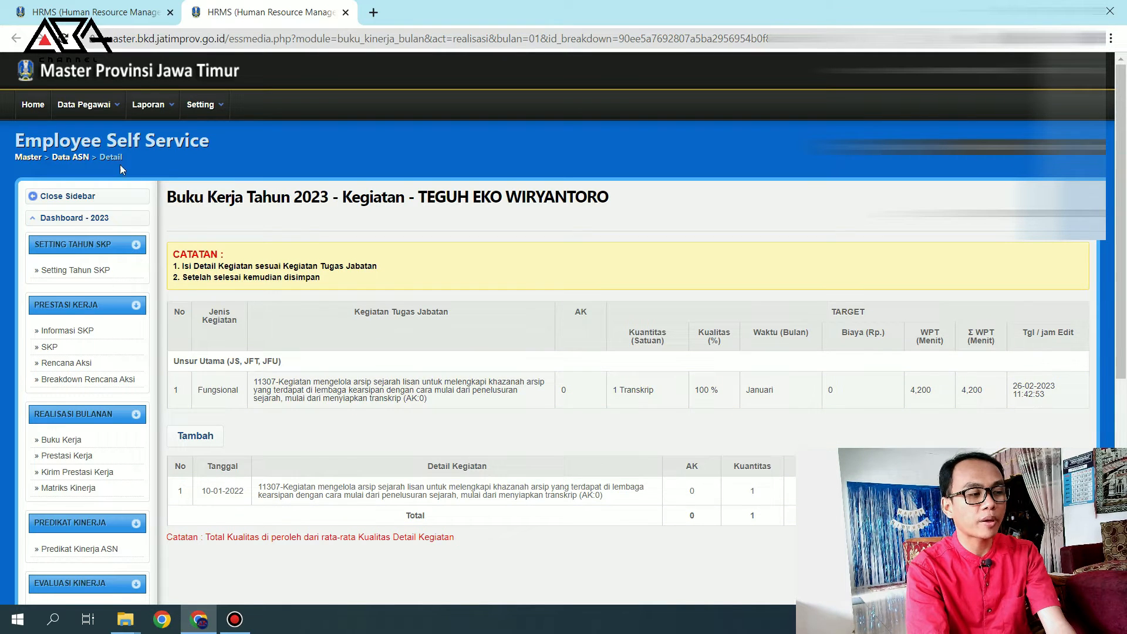
pyautogui.click(94, 12)
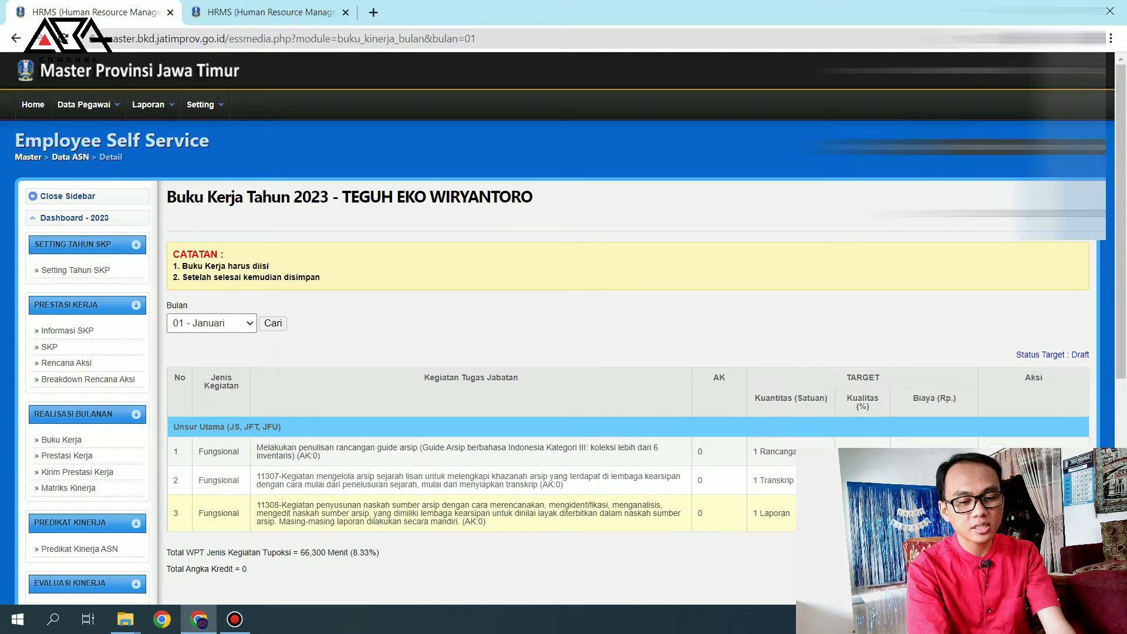
pyautogui.click(997, 513)
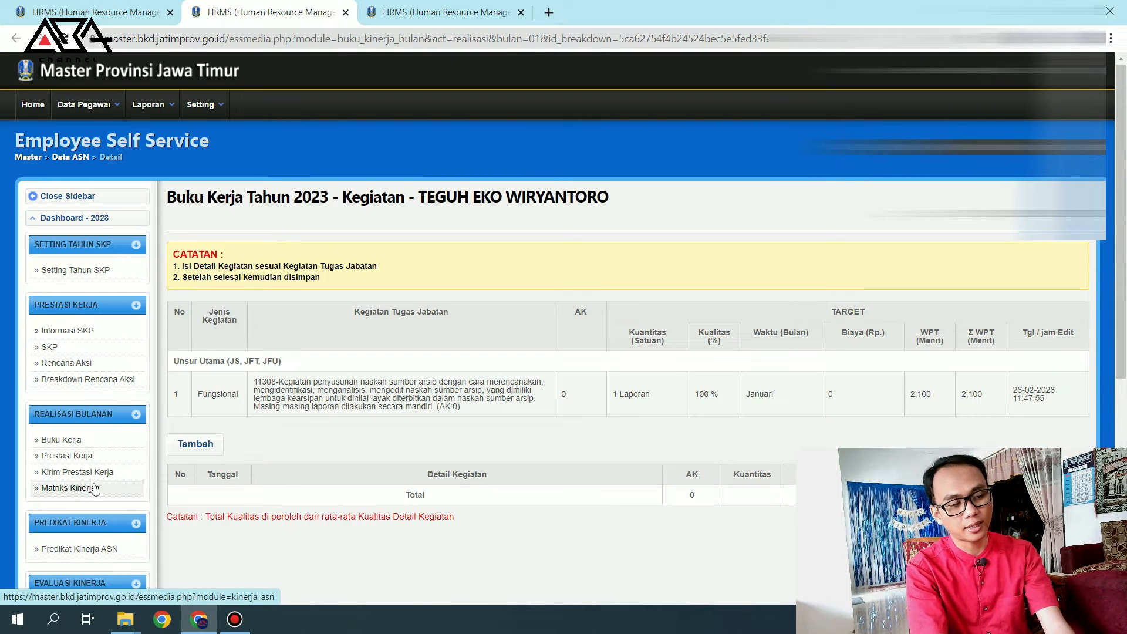
pyautogui.click(375, 11)
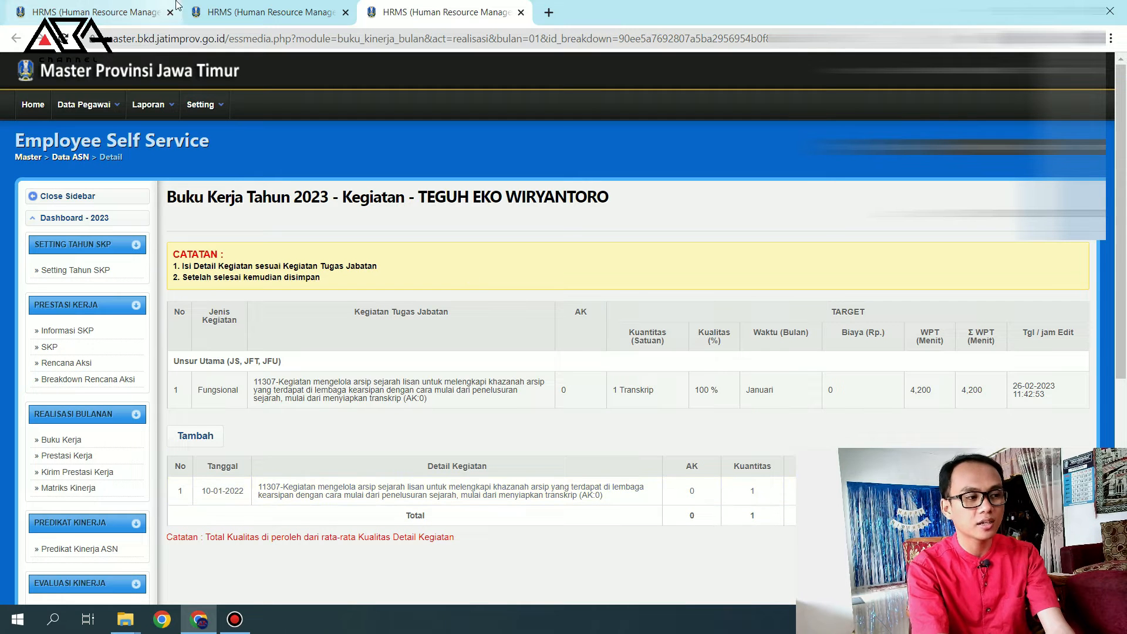
pyautogui.click(235, 11)
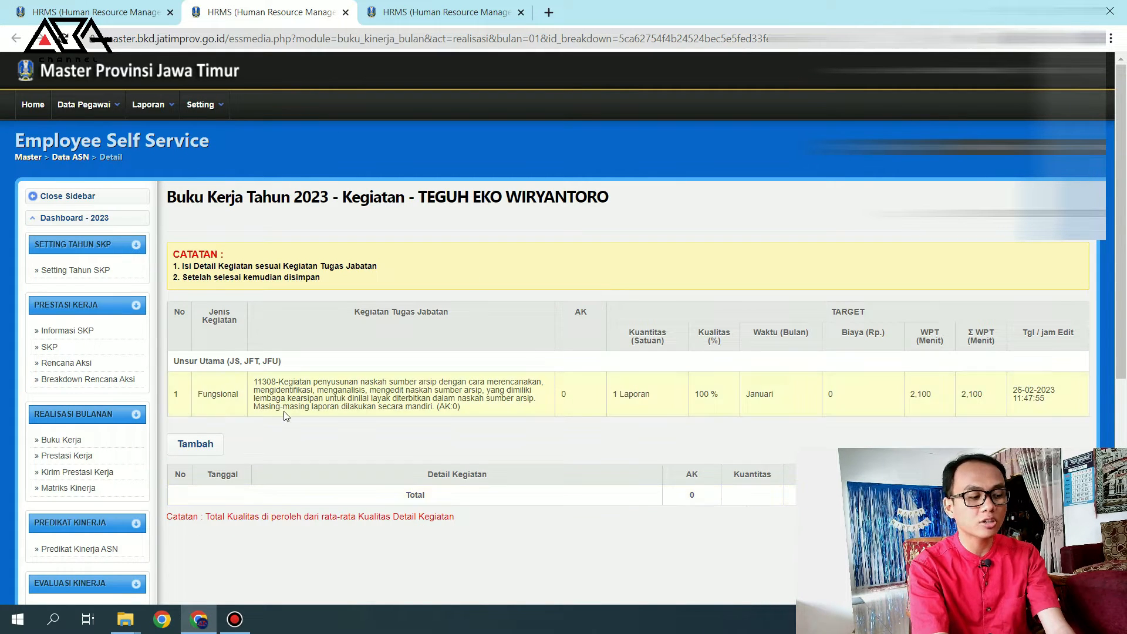
pyautogui.click(196, 443)
# Date the 11308 entry 09-01-2023 and paste the activity description as its detail.
pyautogui.click(244, 365)
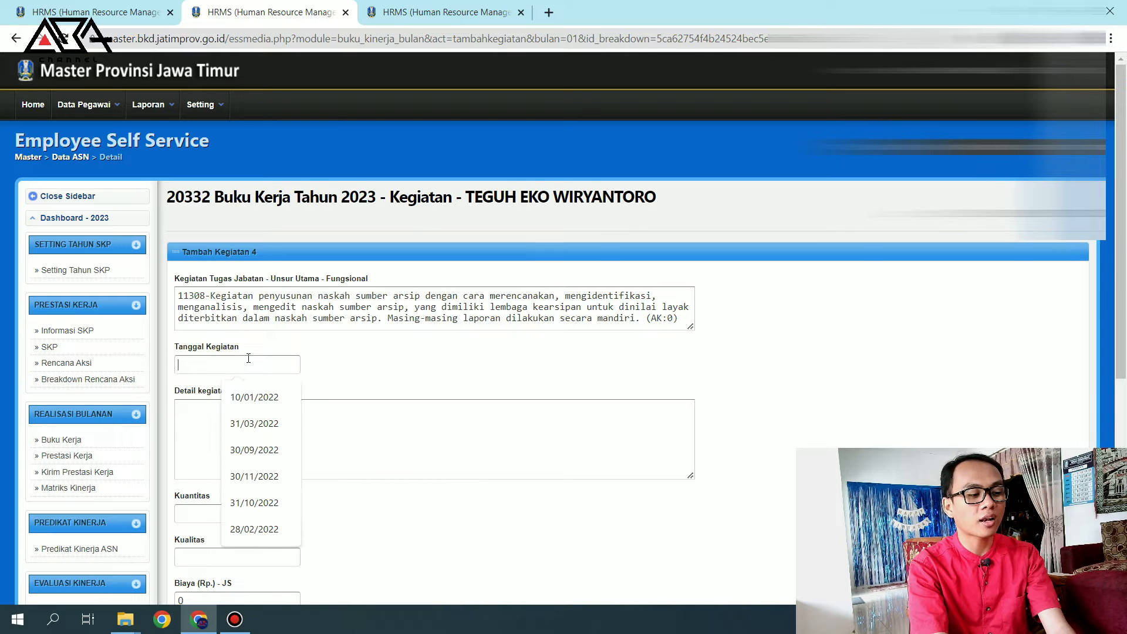
pyautogui.click(188, 388)
pyautogui.click(205, 437)
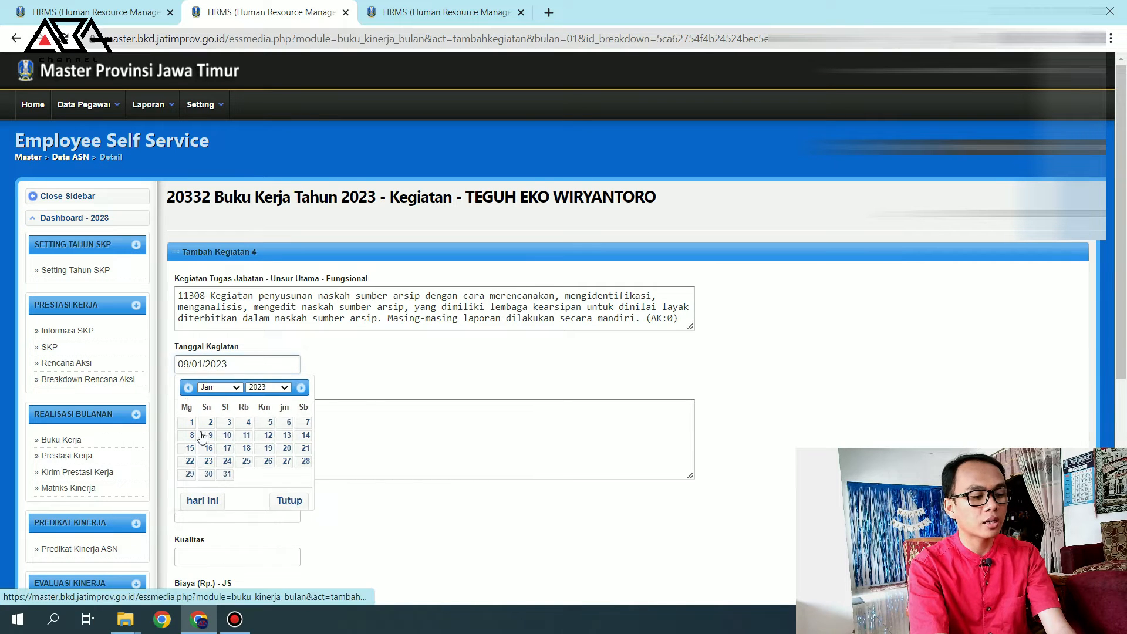
pyautogui.click(210, 458)
pyautogui.write('11307-Kegiatan mengelola arsip sejarah lisan untuk melengkapi khazanah arsip yang terdapat di lembaga kearsipan dengan cara mulai dari penelusuran sejarah, mulai dari menyiapkan transkrip (AK:0)')
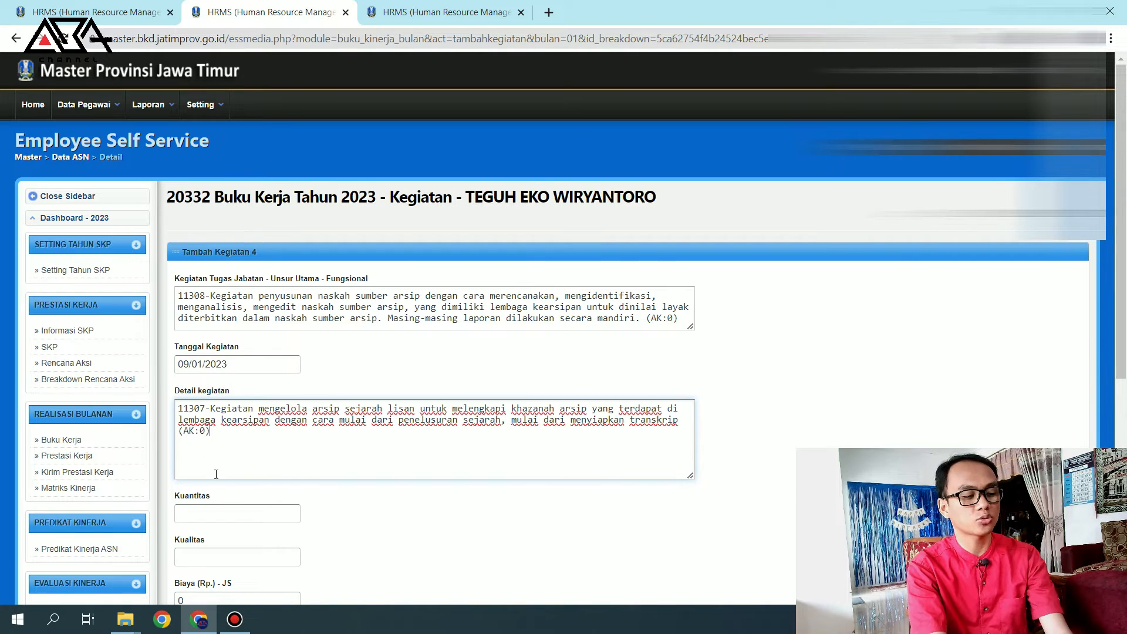
# Enter quantity 1 and quality 100, save, then check the 11308 activity and close its tab.
pyautogui.click(238, 511)
pyautogui.write('1')
pyautogui.press('Tab')
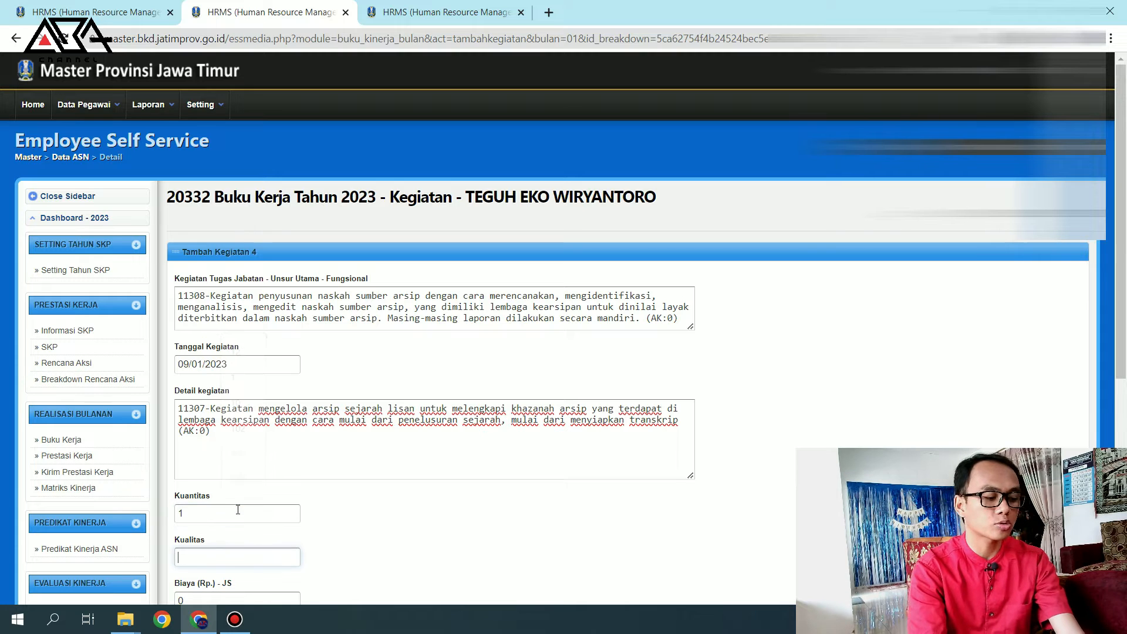
pyautogui.write('100')
pyautogui.scroll(-3, 258, 511)
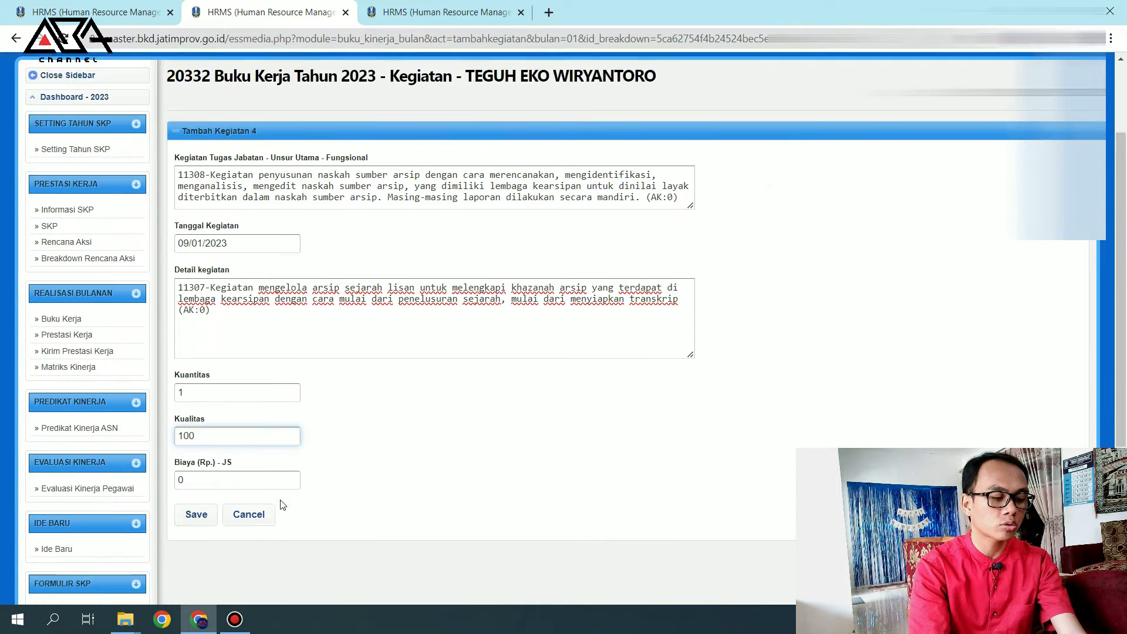
pyautogui.click(209, 497)
pyautogui.click(637, 117)
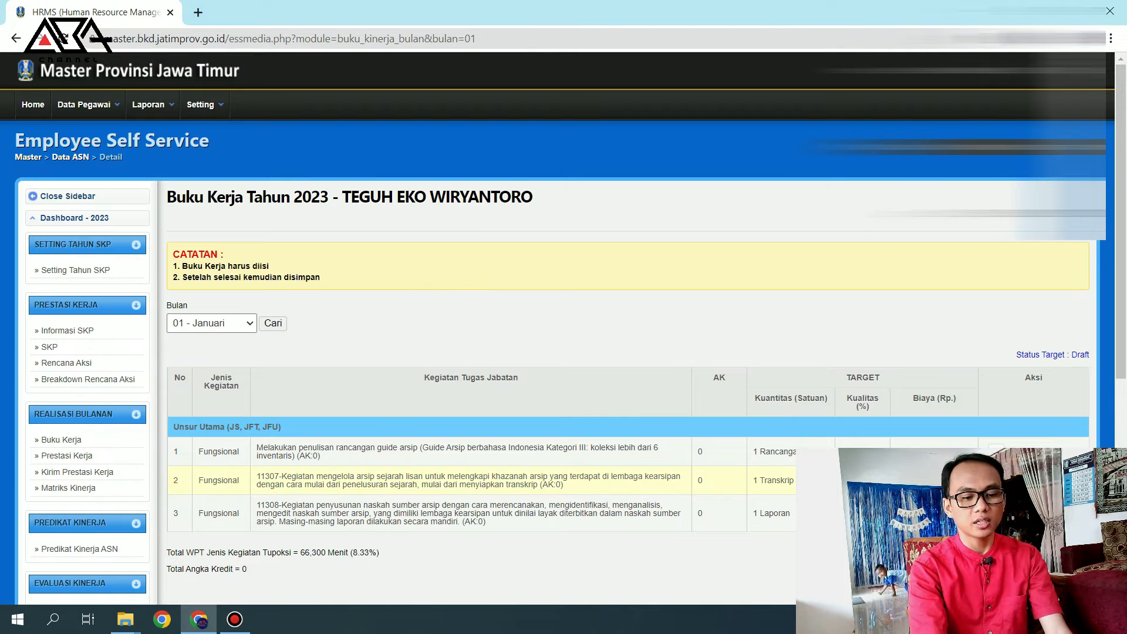
pyautogui.click(996, 510)
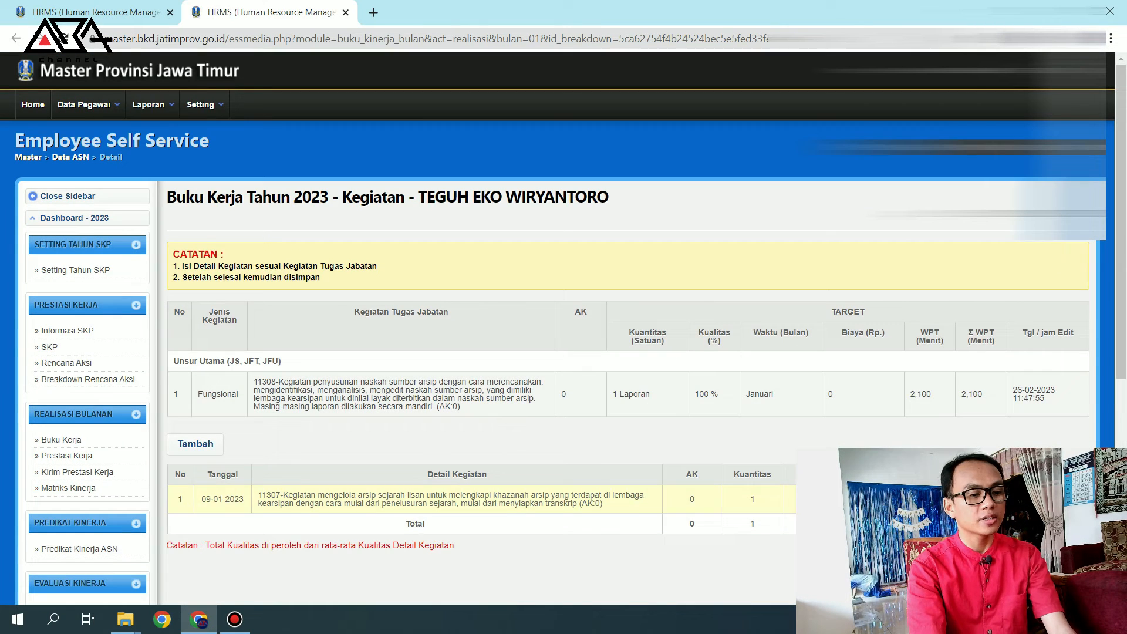
pyautogui.click(346, 12)
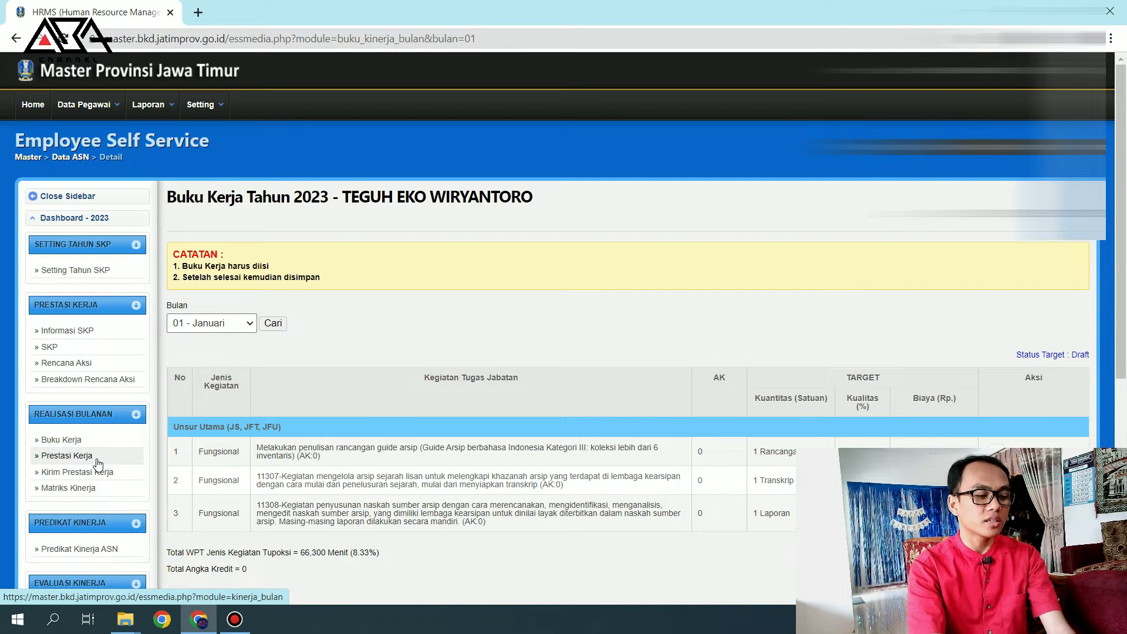
# Open Prestasi Kerja and load the realisations for 01 - Januari.
pyautogui.click(66, 456)
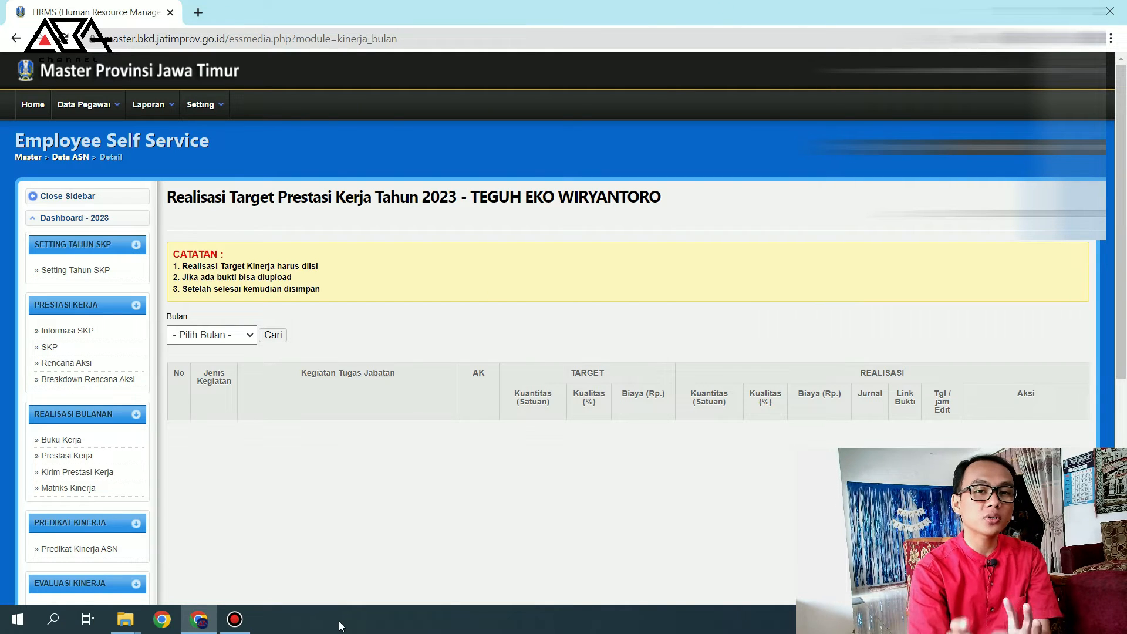
pyautogui.click(244, 338)
pyautogui.click(238, 363)
pyautogui.click(269, 338)
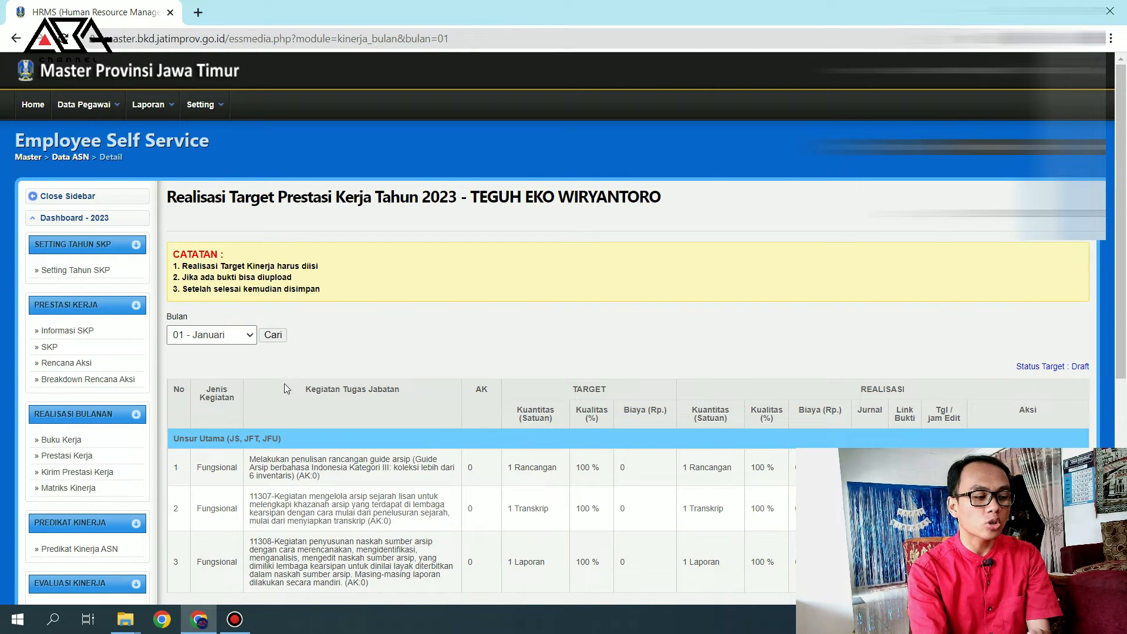
# Briefly check 02 - Februari's realisations, then reload January's list.
pyautogui.click(235, 339)
pyautogui.click(202, 362)
pyautogui.click(270, 336)
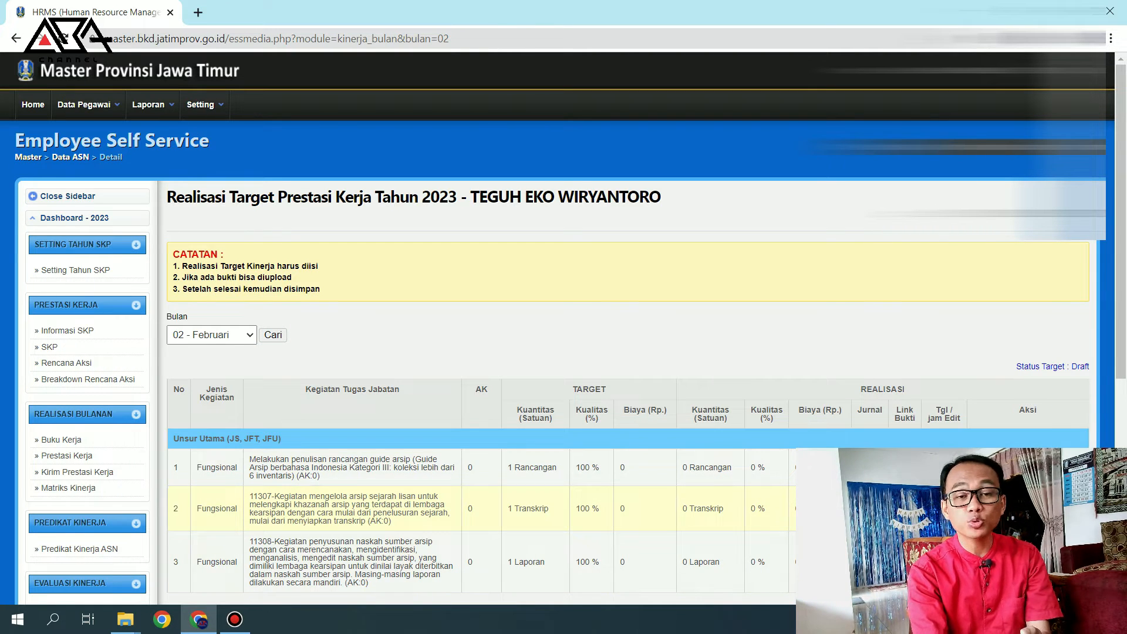
pyautogui.click(246, 344)
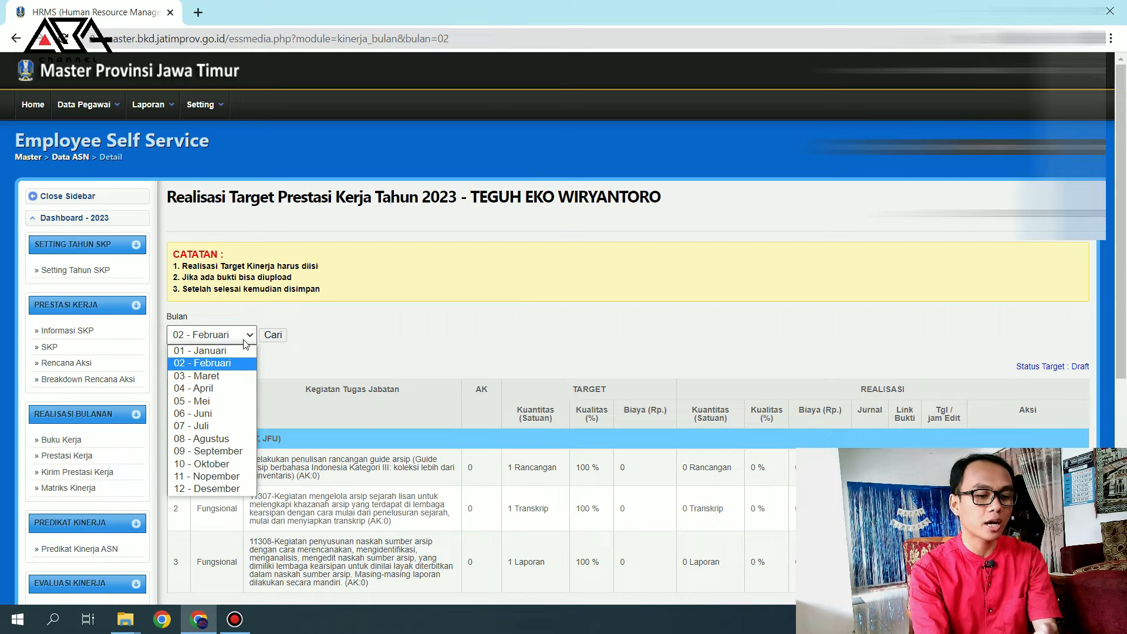
pyautogui.click(235, 352)
pyautogui.click(273, 336)
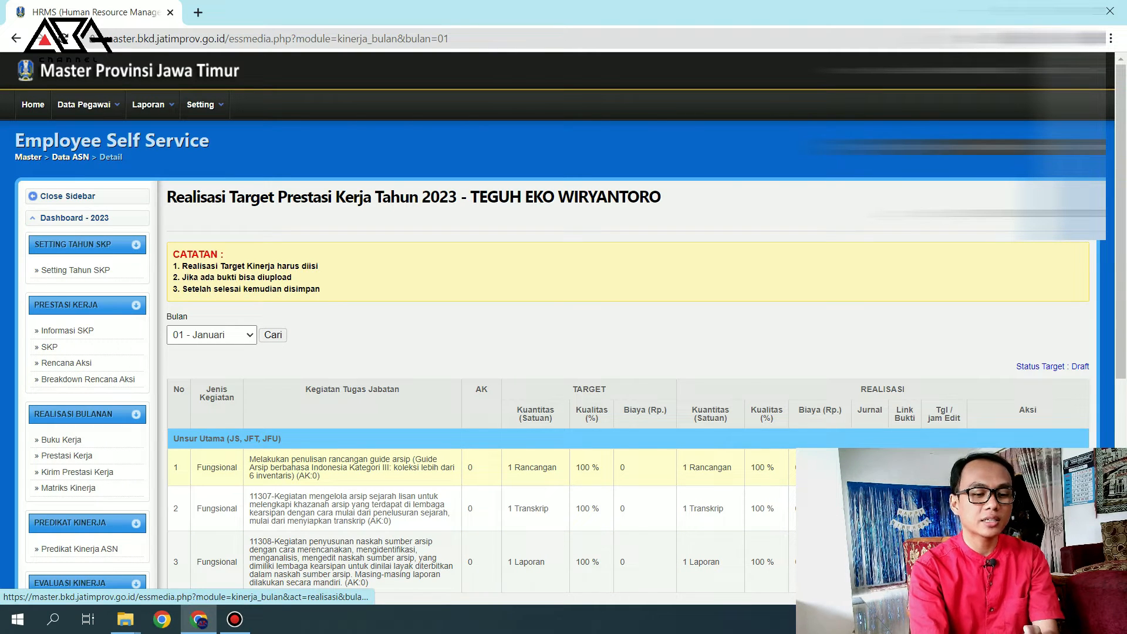
# Give row 1's realisation the saved Google Drive evidence link and confirm saving.
pyautogui.click(1000, 468)
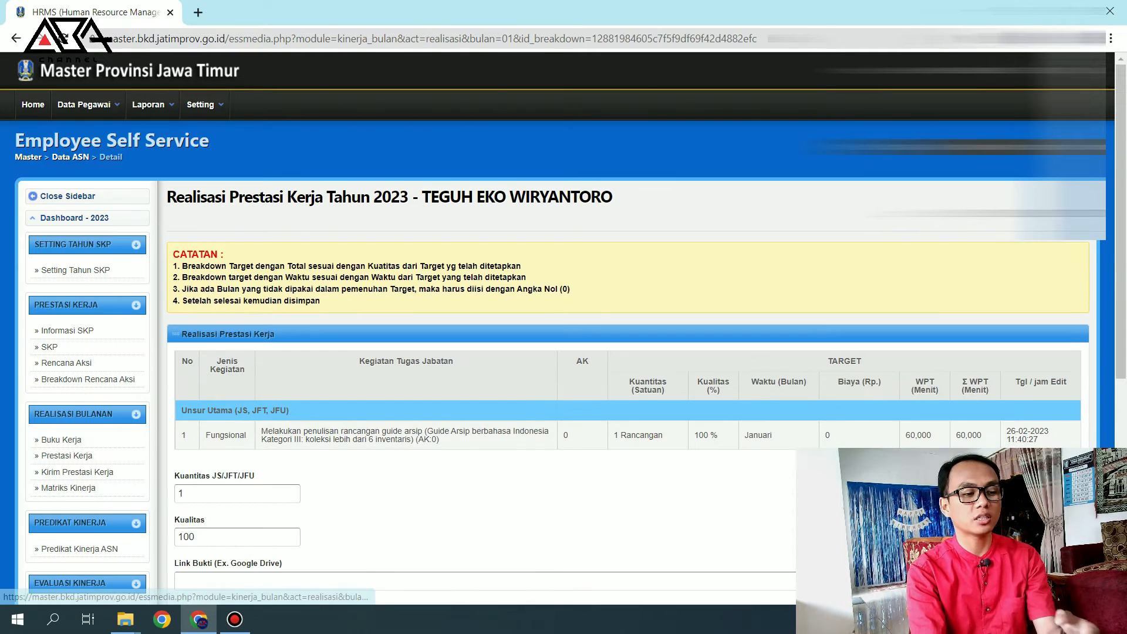
pyautogui.scroll(-3, 258, 484)
pyautogui.click(285, 361)
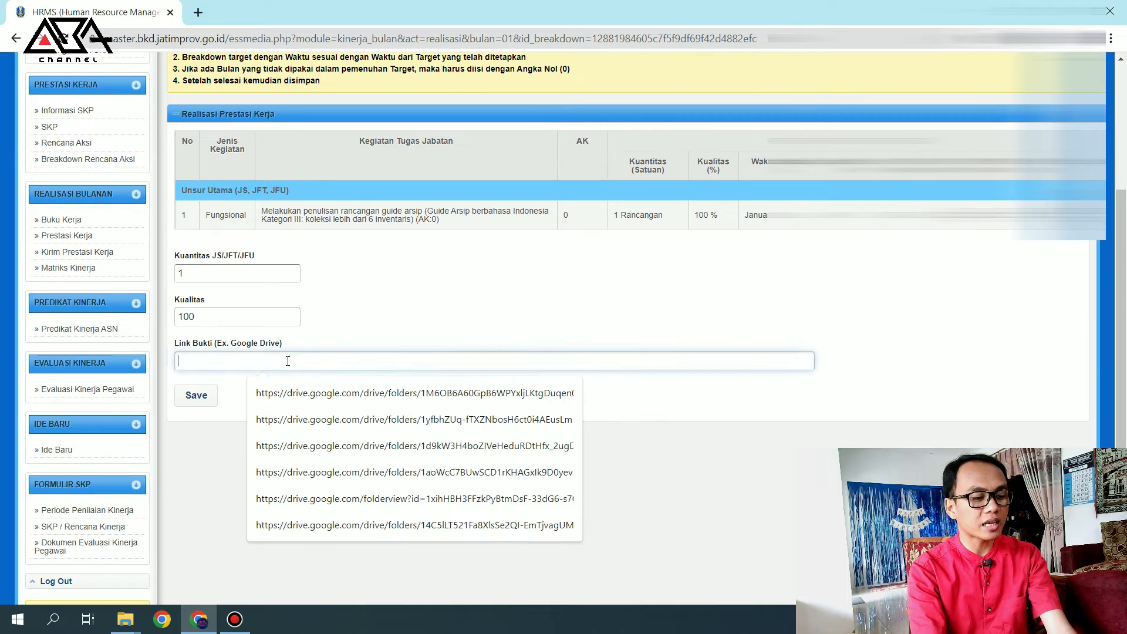
pyautogui.click(297, 392)
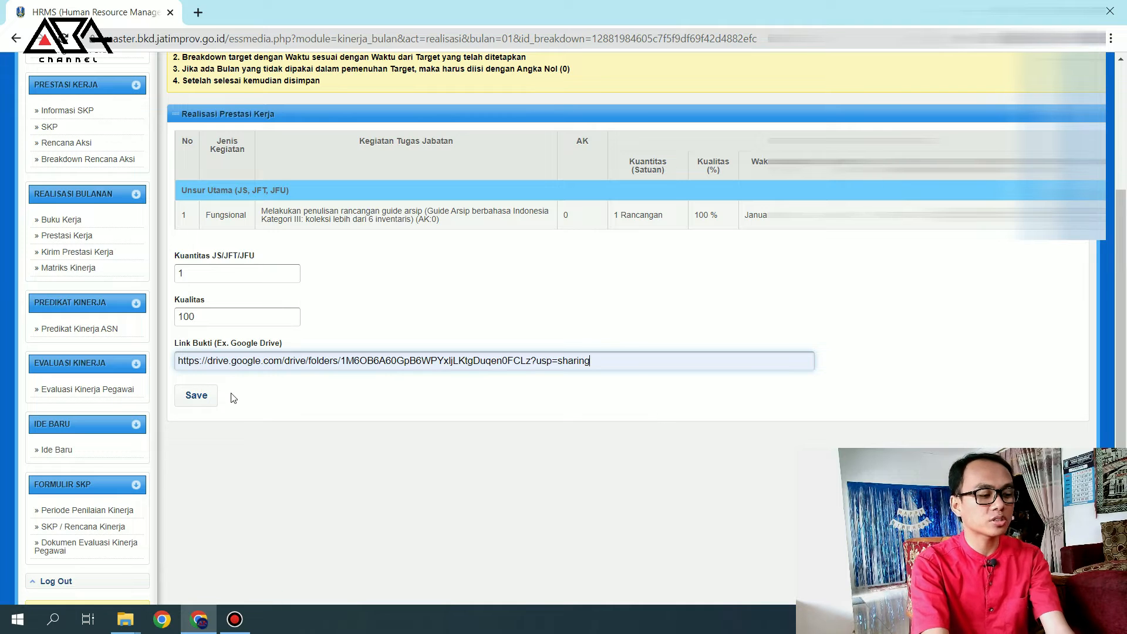
pyautogui.click(195, 396)
pyautogui.click(635, 121)
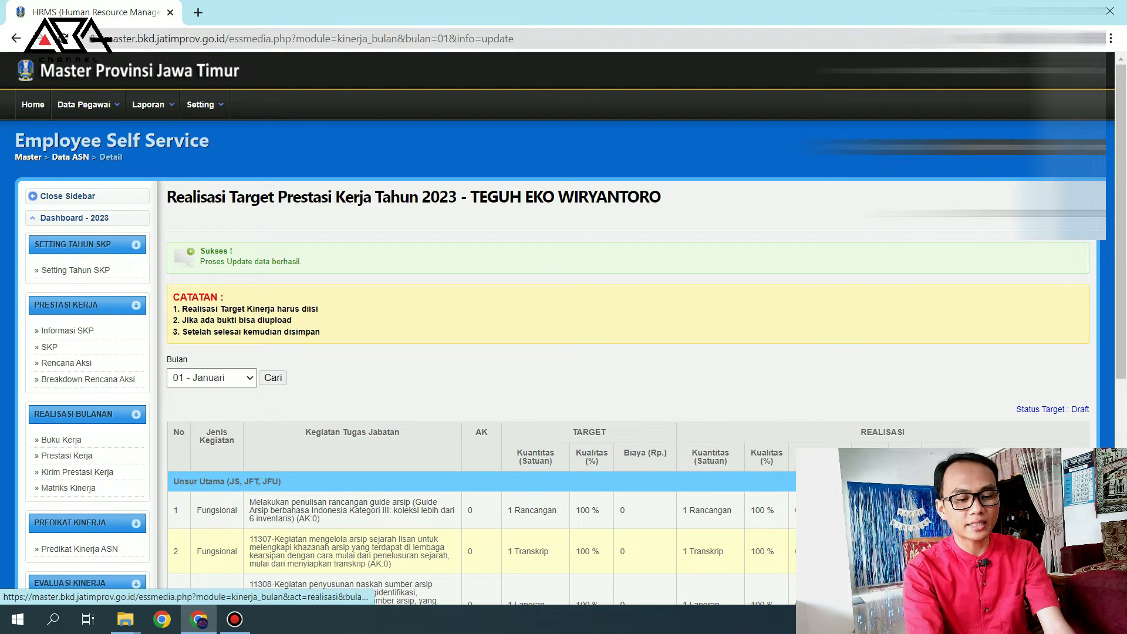
# Give row 2's realisation the saved Drive evidence link and confirm saving.
pyautogui.scroll(-3, 982, 552)
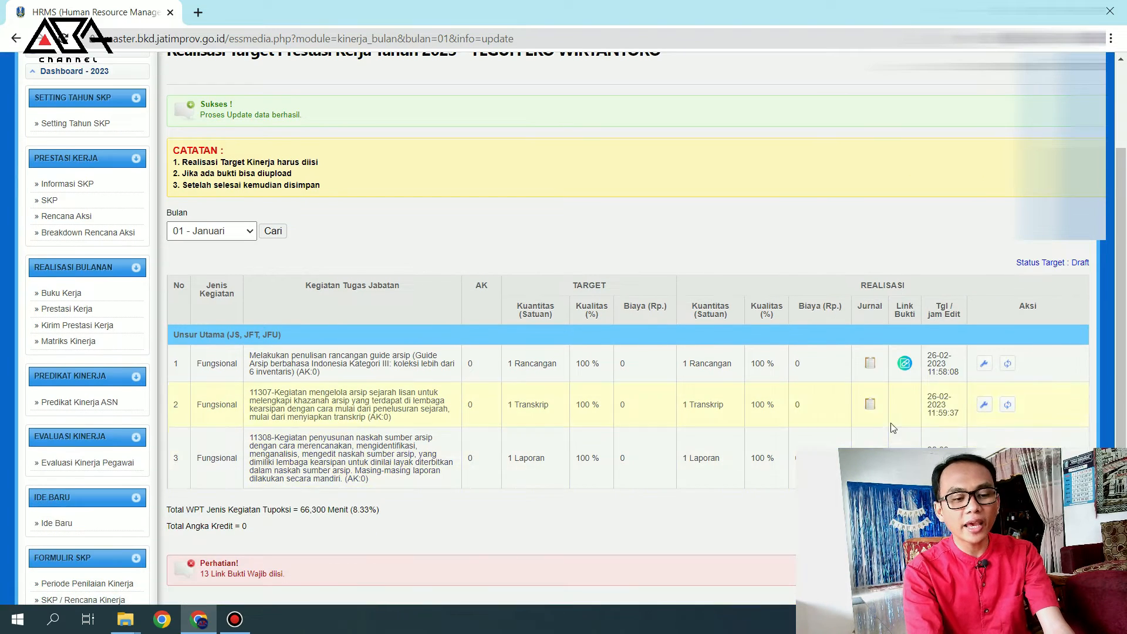
pyautogui.click(984, 405)
pyautogui.scroll(-5, 251, 427)
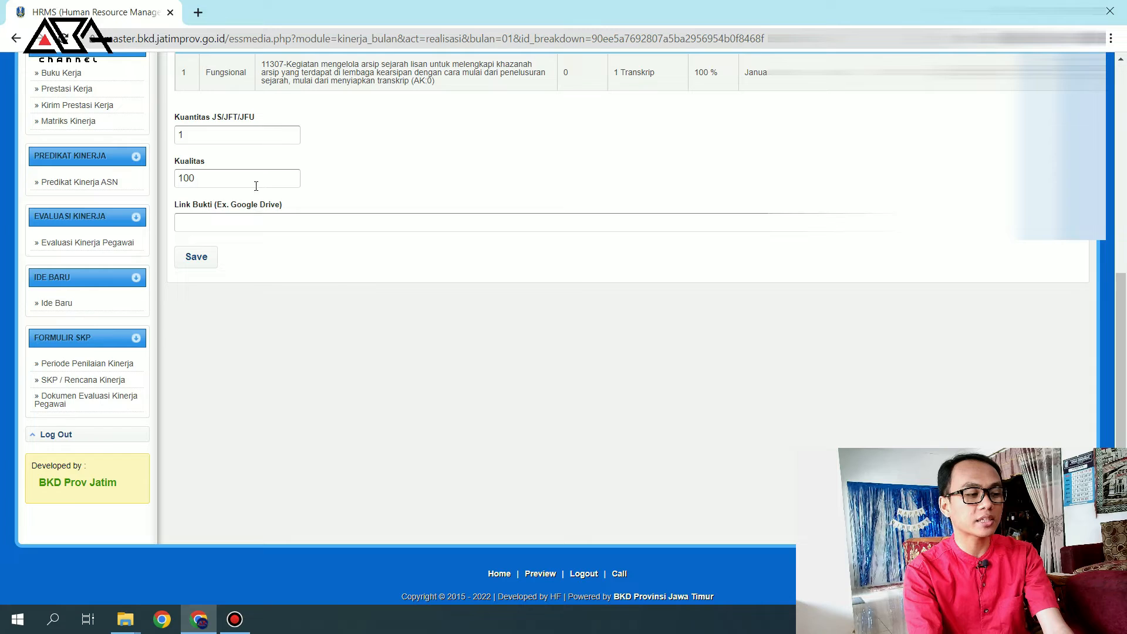
pyautogui.click(256, 222)
pyautogui.click(403, 254)
pyautogui.click(196, 256)
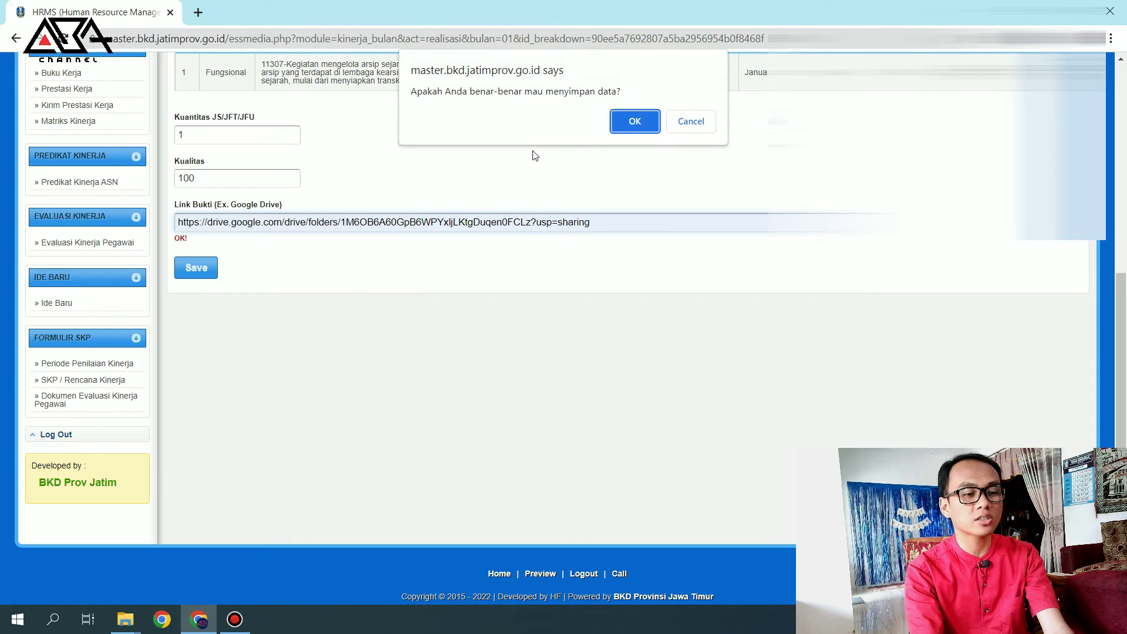
pyautogui.click(621, 121)
# Submit row 3's realisation with the Drive link, which raises a missing-evidence warning.
pyautogui.scroll(-5, 670, 349)
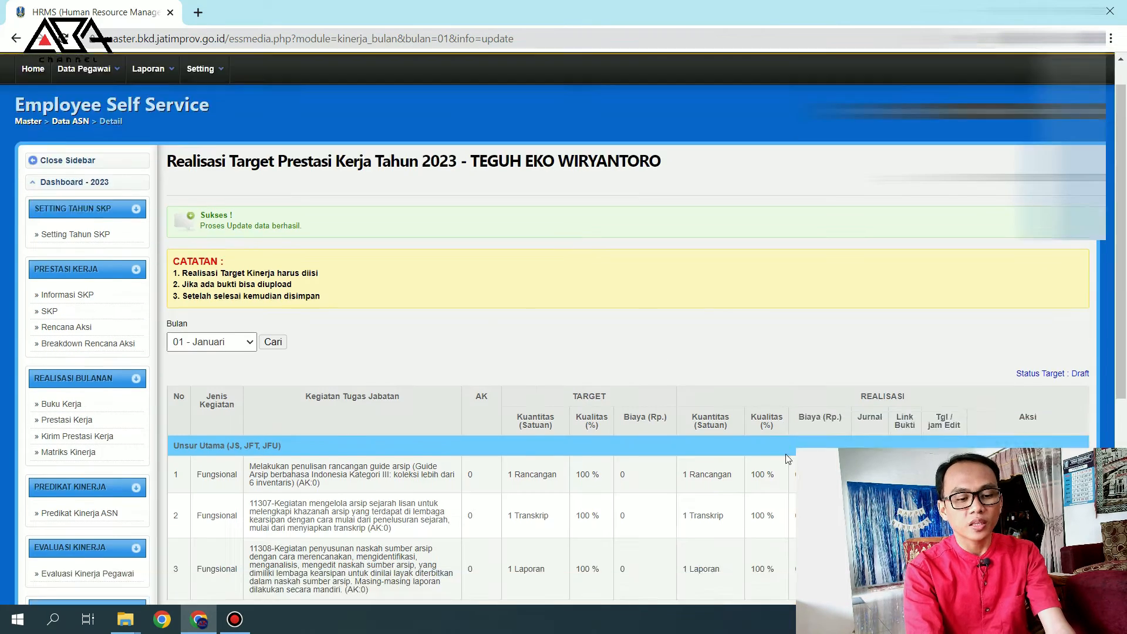
pyautogui.click(985, 311)
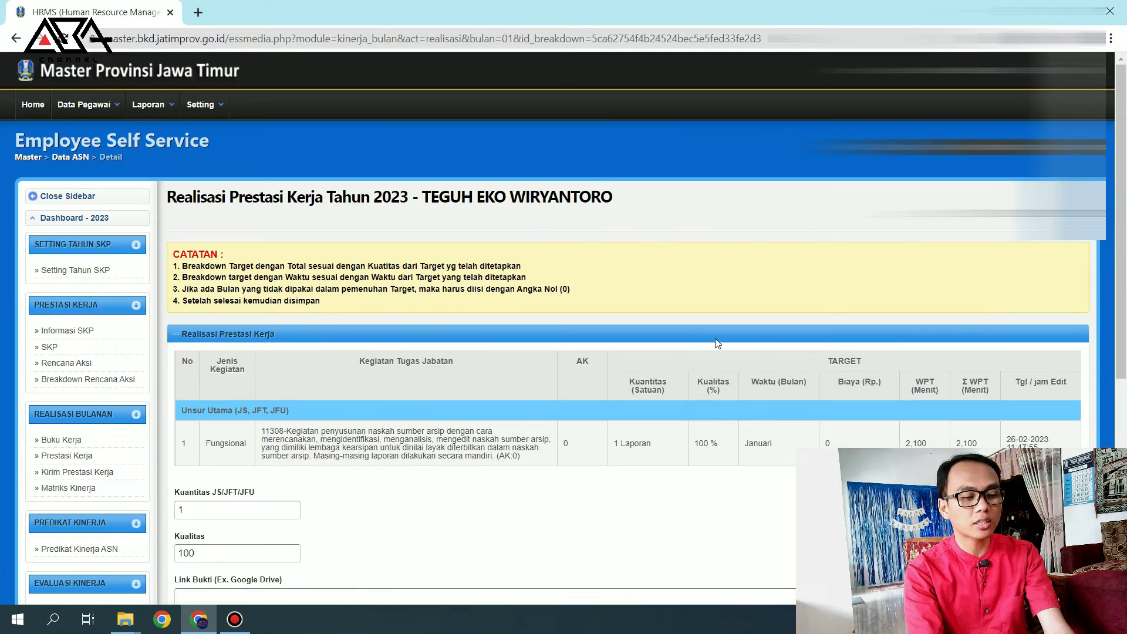
pyautogui.scroll(-5, 565, 328)
pyautogui.click(251, 303)
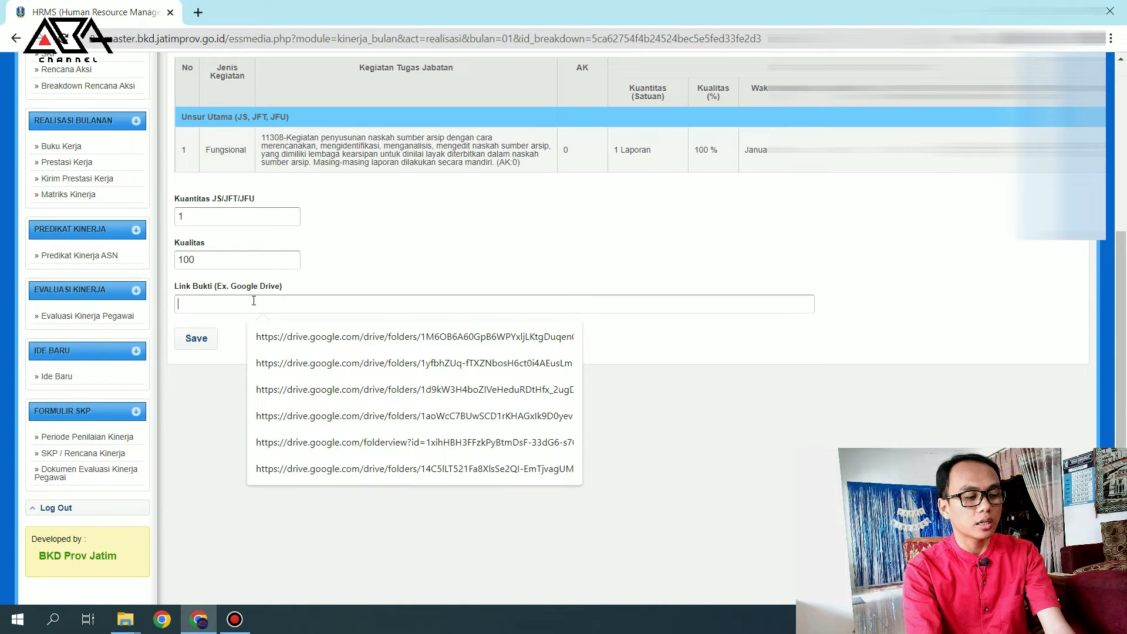
pyautogui.click(259, 335)
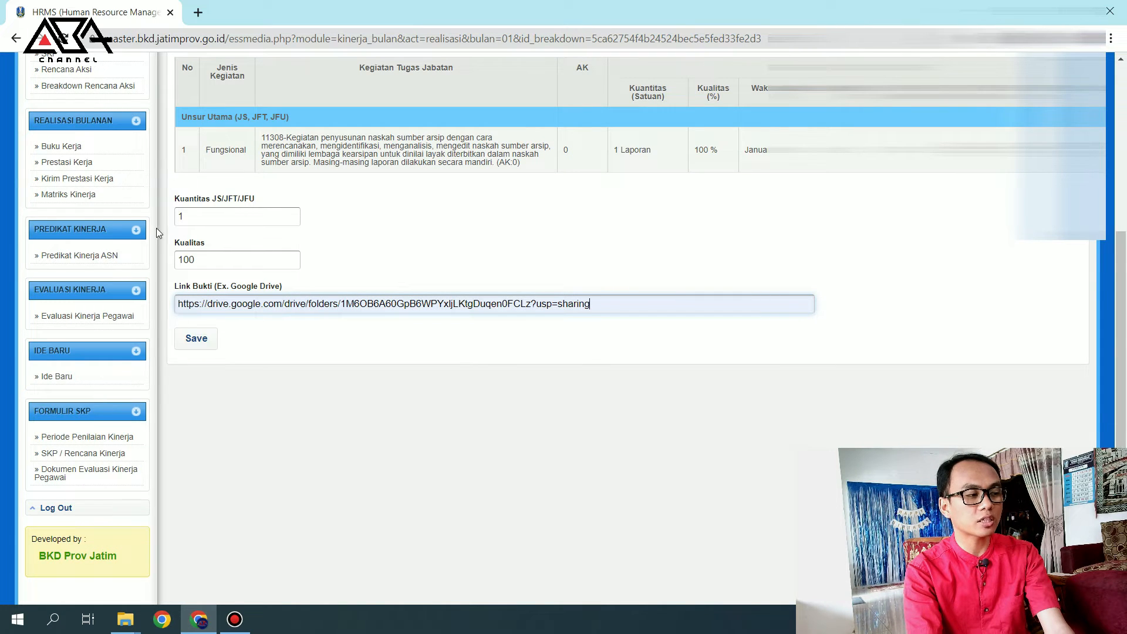
pyautogui.press('Return')
pyautogui.scroll(-5, 325, 288)
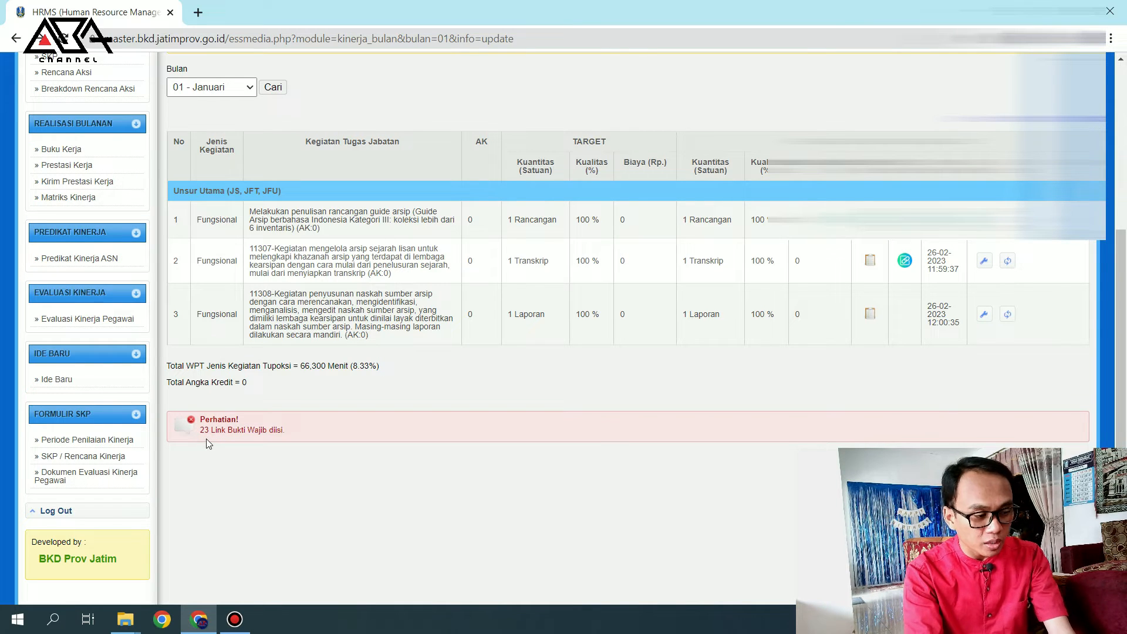
pyautogui.moveTo(231, 421); pyautogui.dragTo(245, 418)
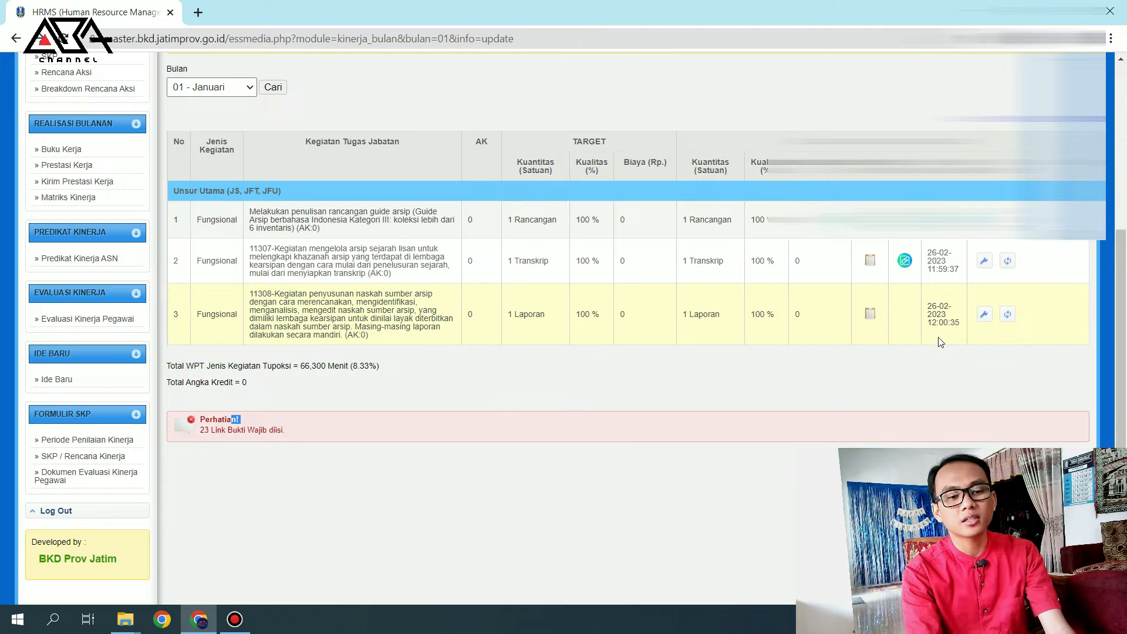
# Re-enter the saved Drive link for the third activity's Laporan realisation and confirm saving.
pyautogui.click(984, 315)
pyautogui.scroll(-4, 364, 415)
pyautogui.click(289, 379)
pyautogui.click(289, 410)
pyautogui.click(196, 411)
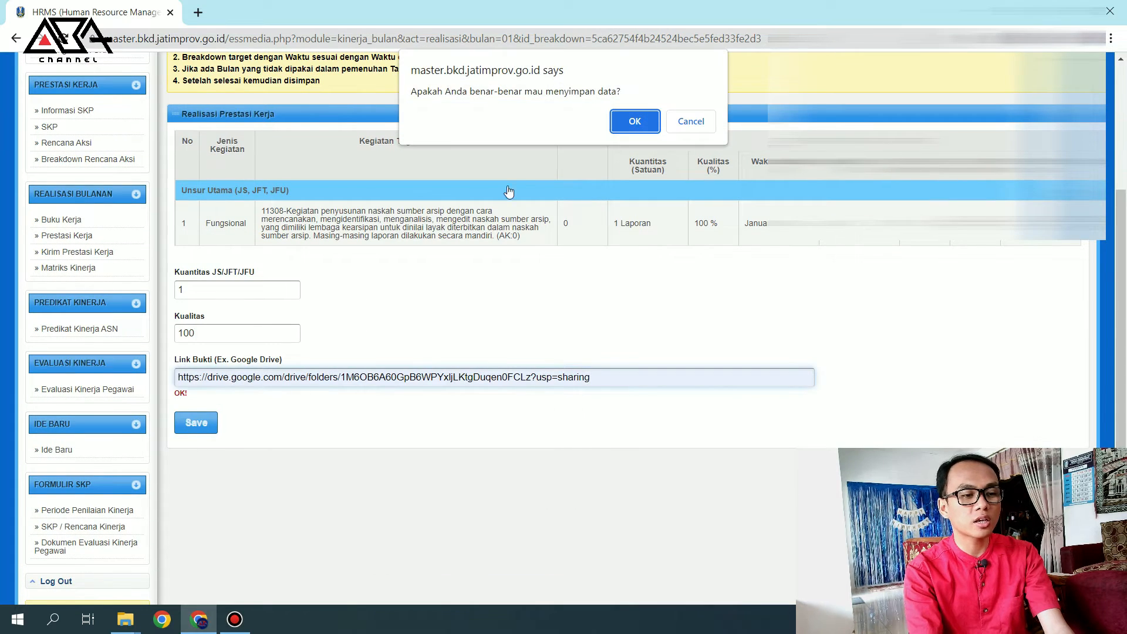
pyautogui.click(629, 121)
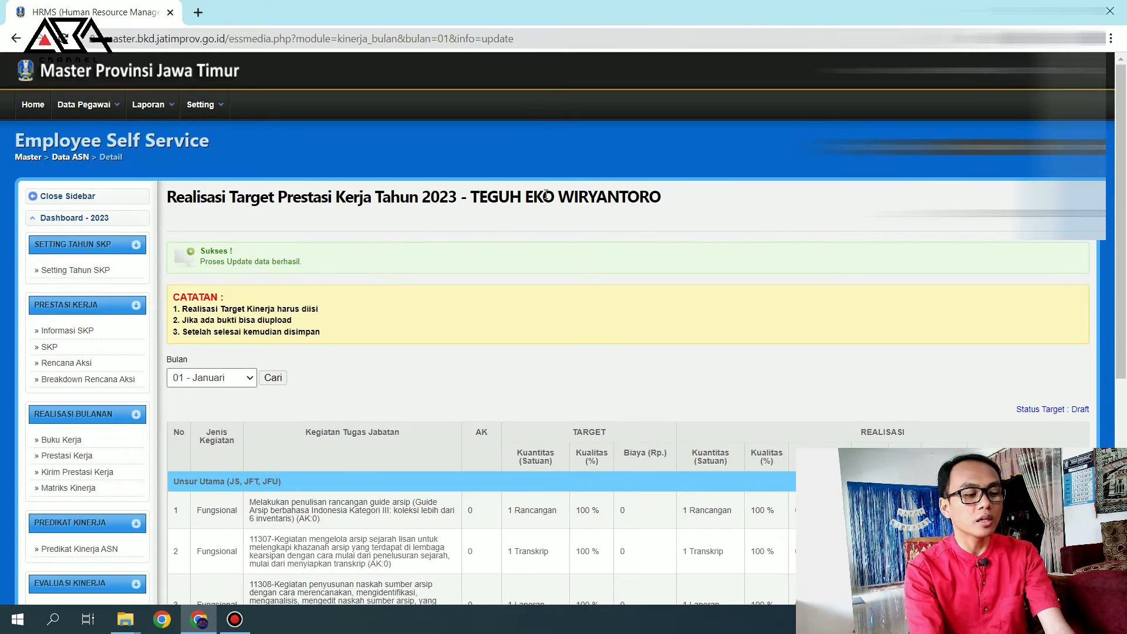
pyautogui.scroll(-6, 546, 195)
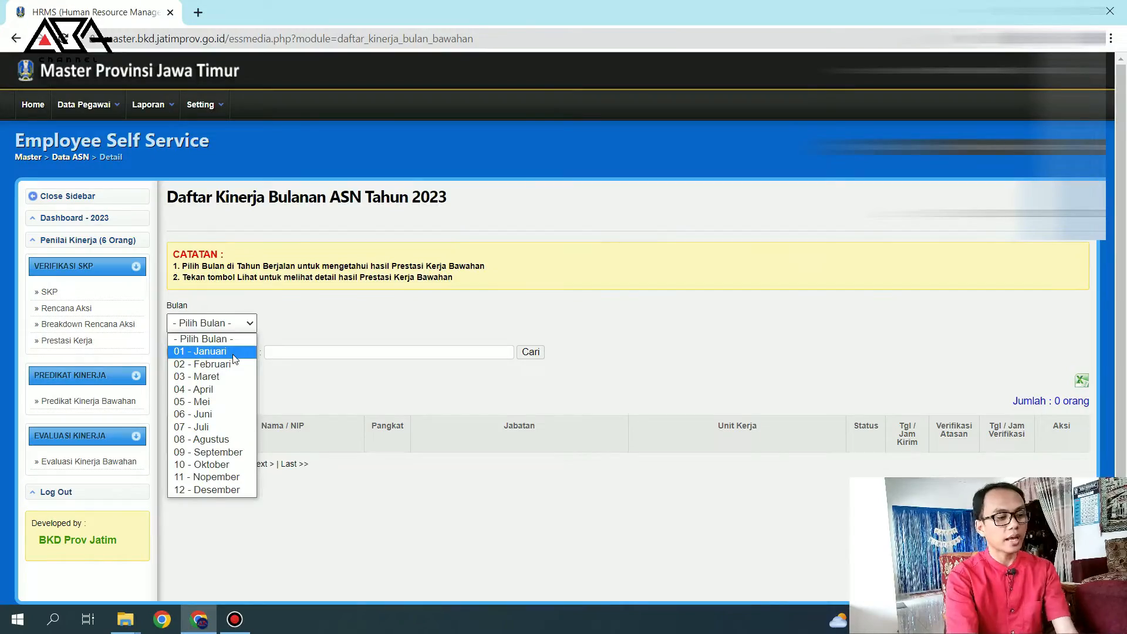
# Pick 01 - Januari in the Daftar Kinerja Bulanan Bulan dropdown.
pyautogui.click(234, 352)
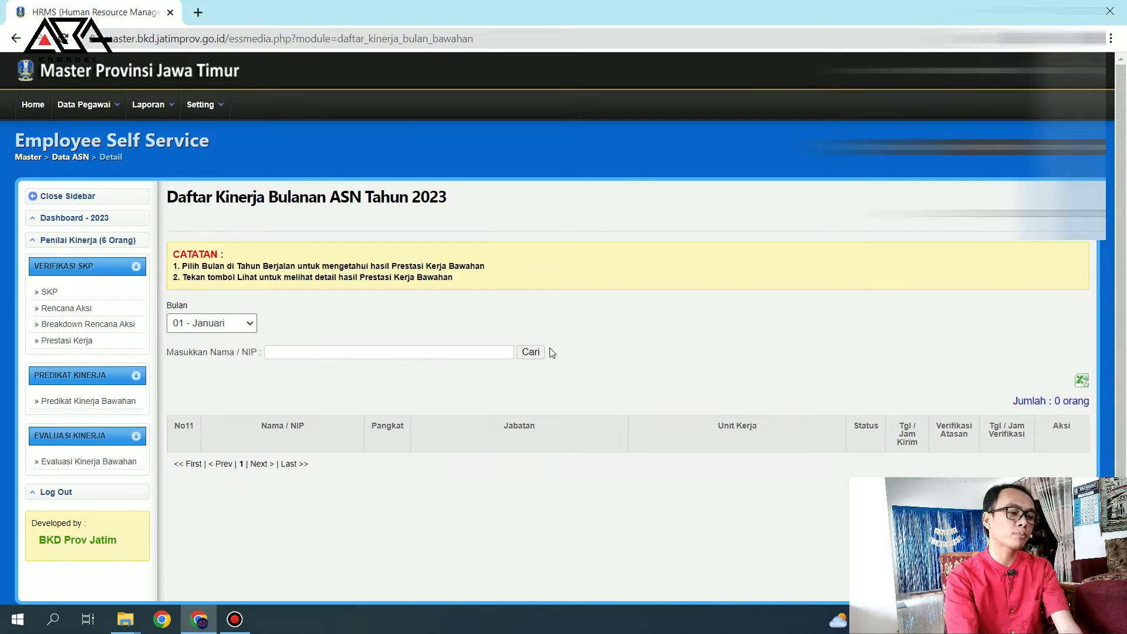
# Load January's subordinate list, open the employee and submit a Setuju approval.
pyautogui.click(531, 352)
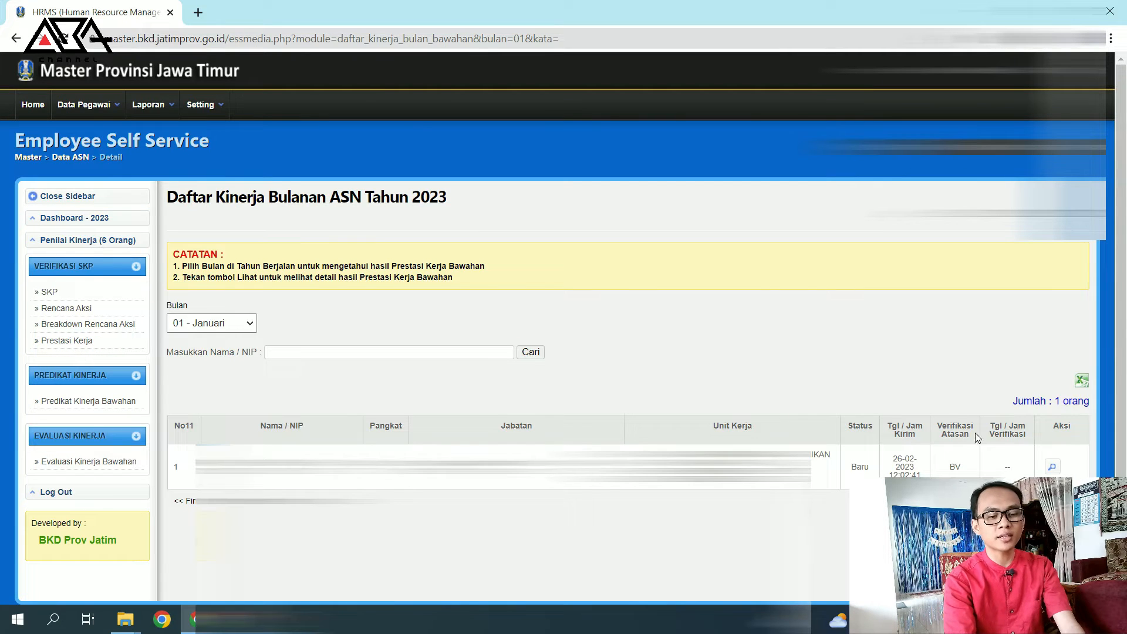
pyautogui.click(1053, 468)
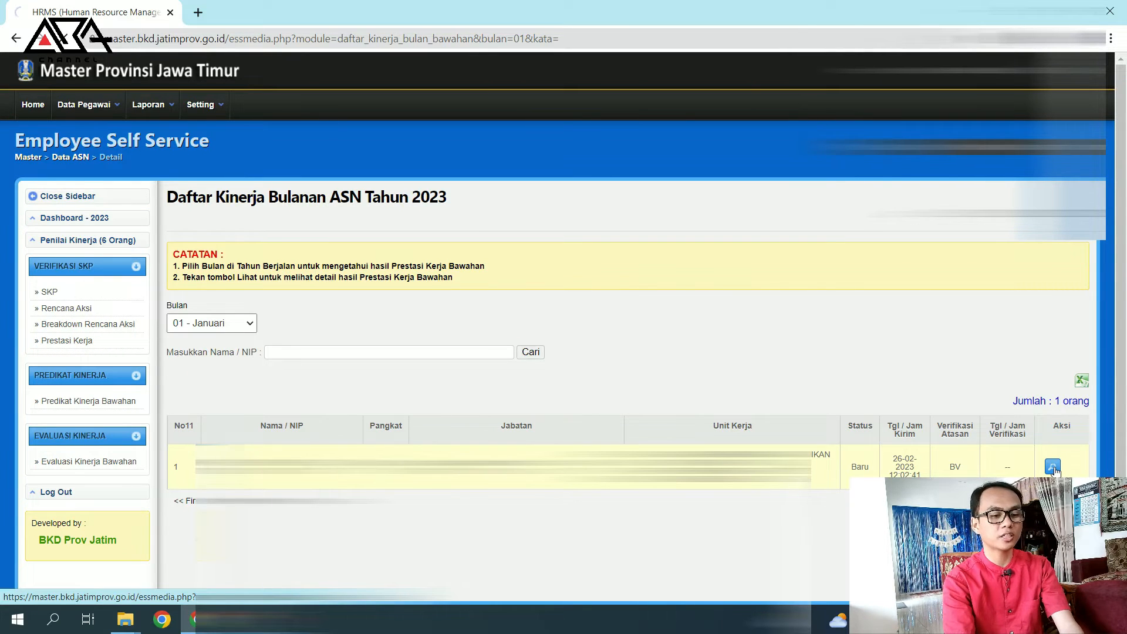
pyautogui.scroll(-6, 511, 433)
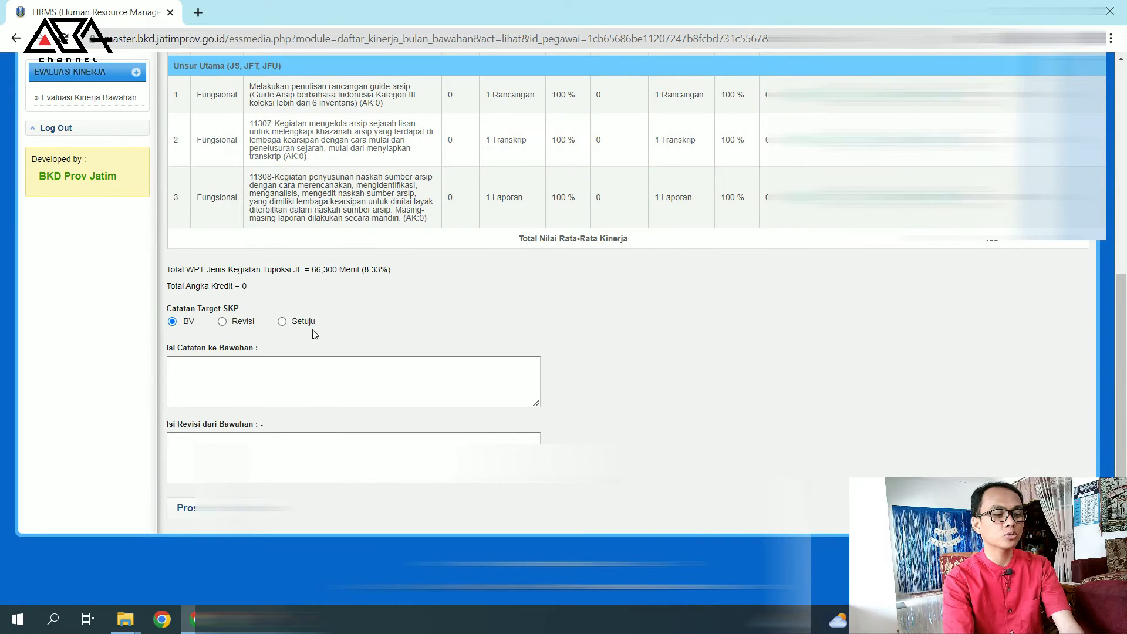
pyautogui.click(282, 321)
pyautogui.click(185, 508)
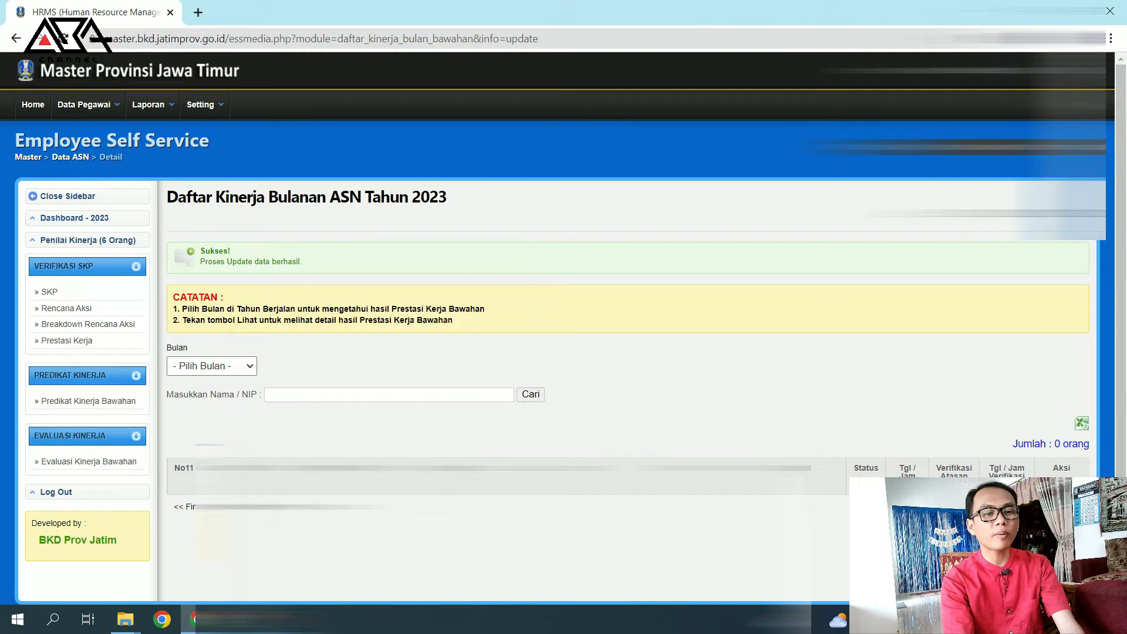
# Log out of the supervisor account and choose the saved employee login.
pyautogui.click(56, 492)
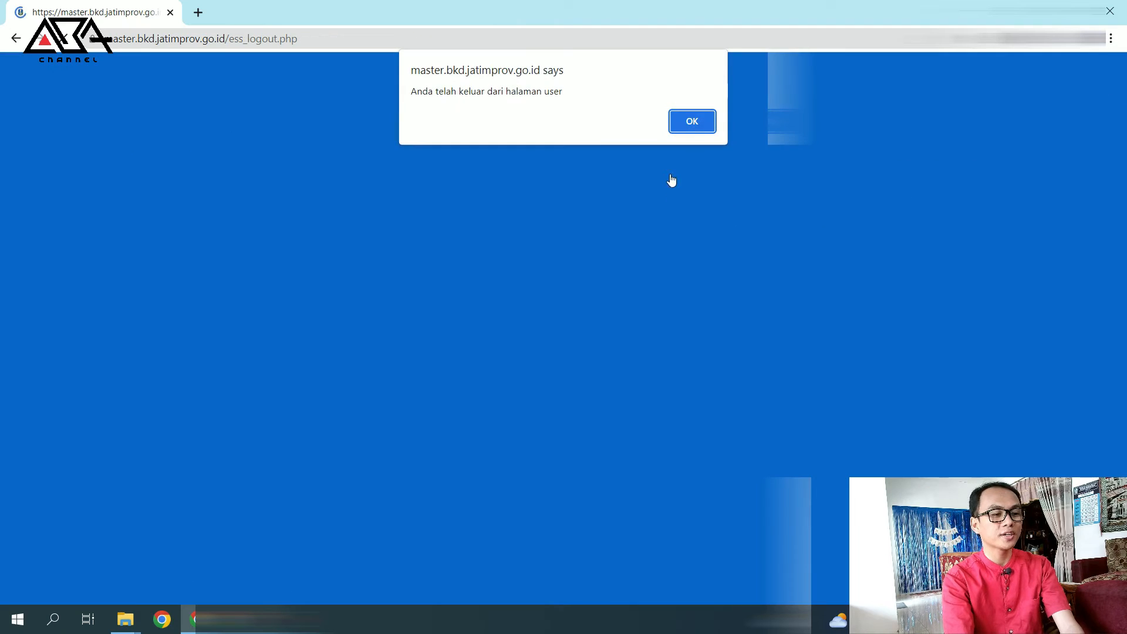
pyautogui.click(691, 121)
pyautogui.click(554, 267)
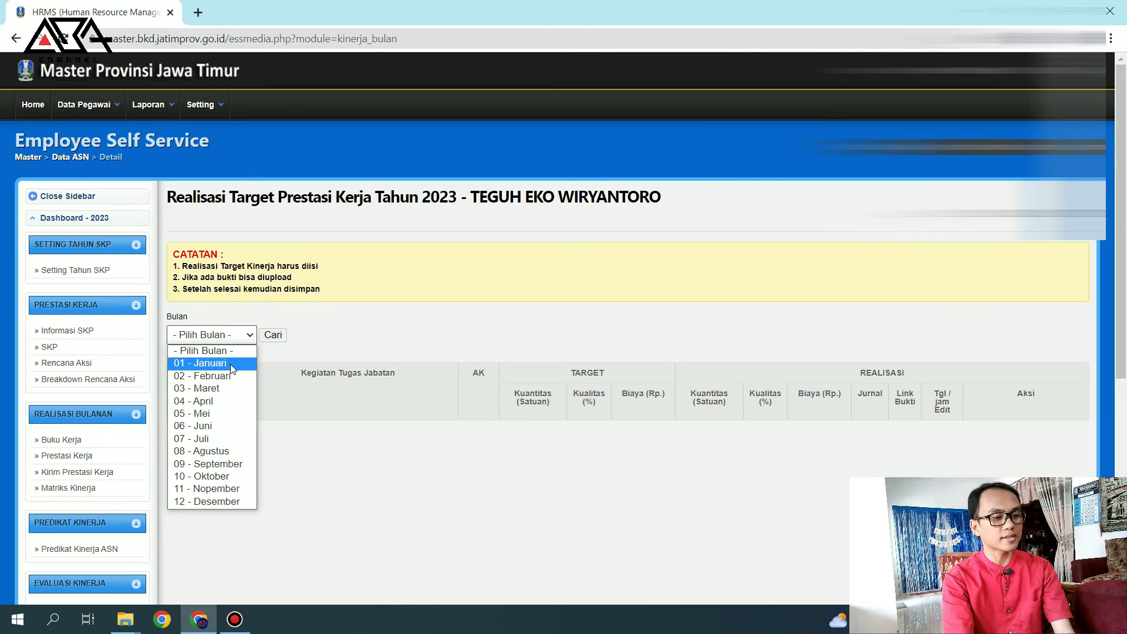
# Load January's realisations and review the Verifikasi Atasan: Setuju and Status ASN: Menerima lines.
pyautogui.click(198, 359)
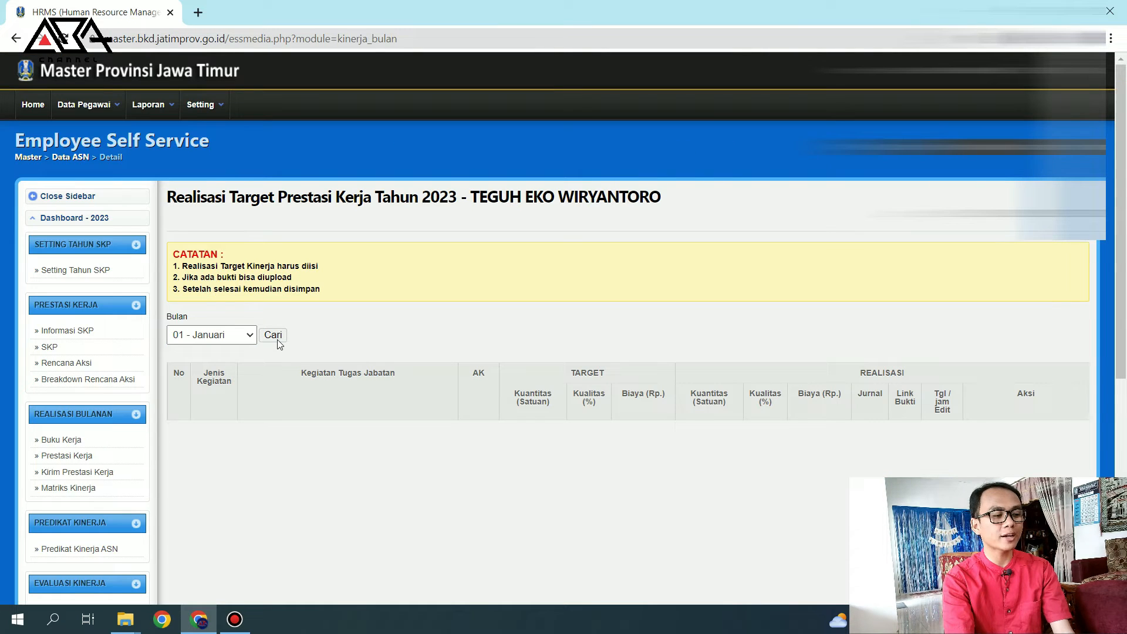
pyautogui.click(271, 335)
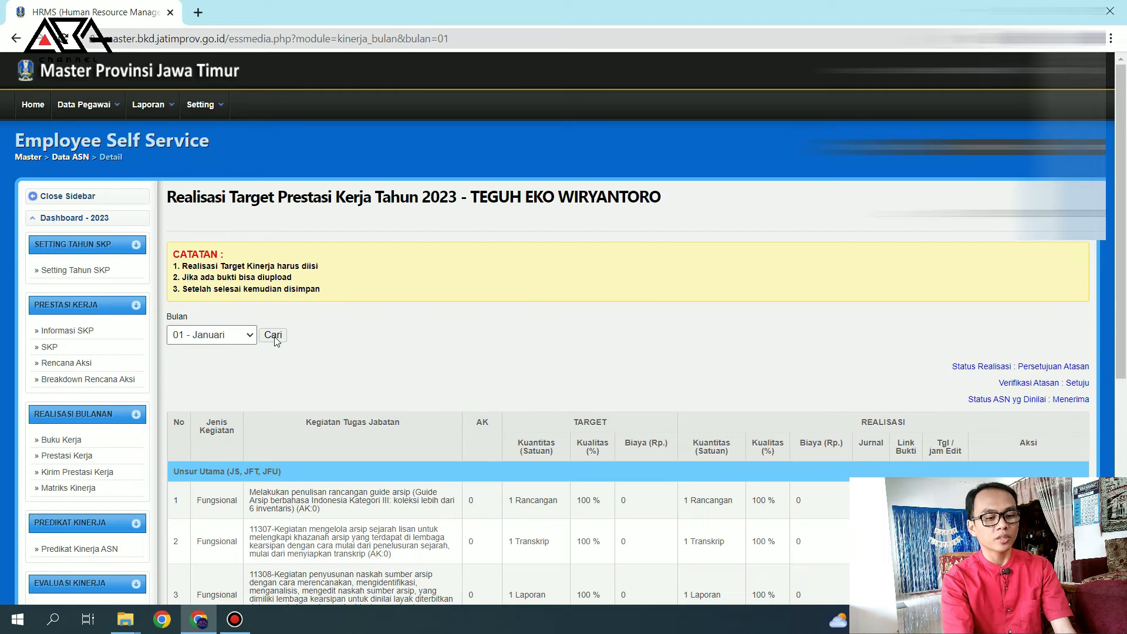
pyautogui.scroll(-1, 583, 383)
pyautogui.scroll(-6, 583, 383)
pyautogui.scroll(3, 583, 383)
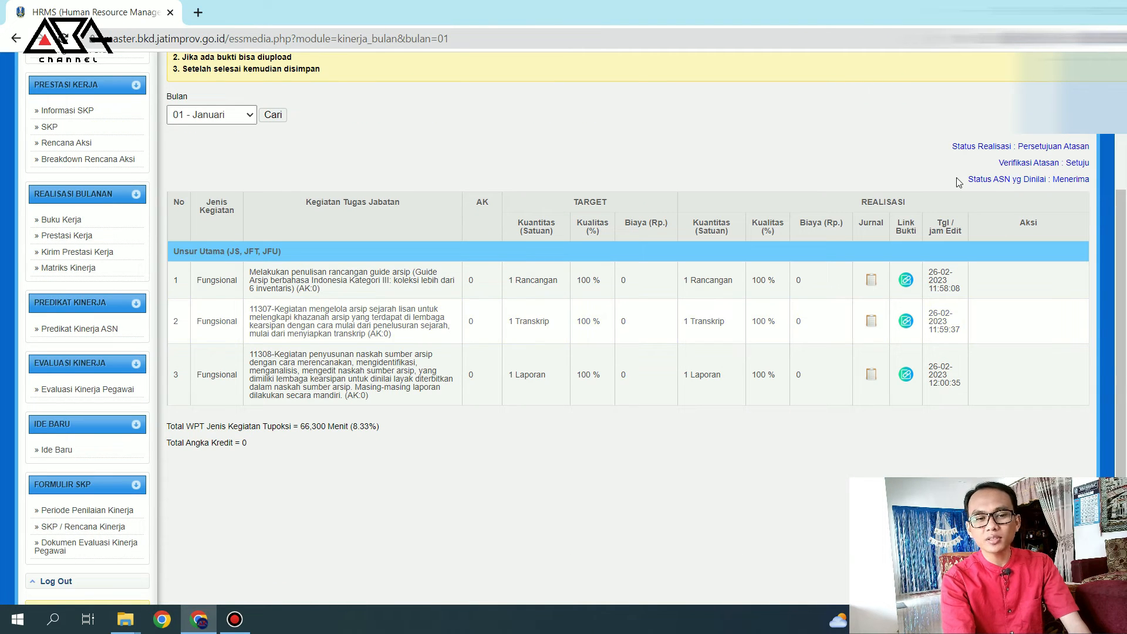
pyautogui.tripleClick(1088, 179)
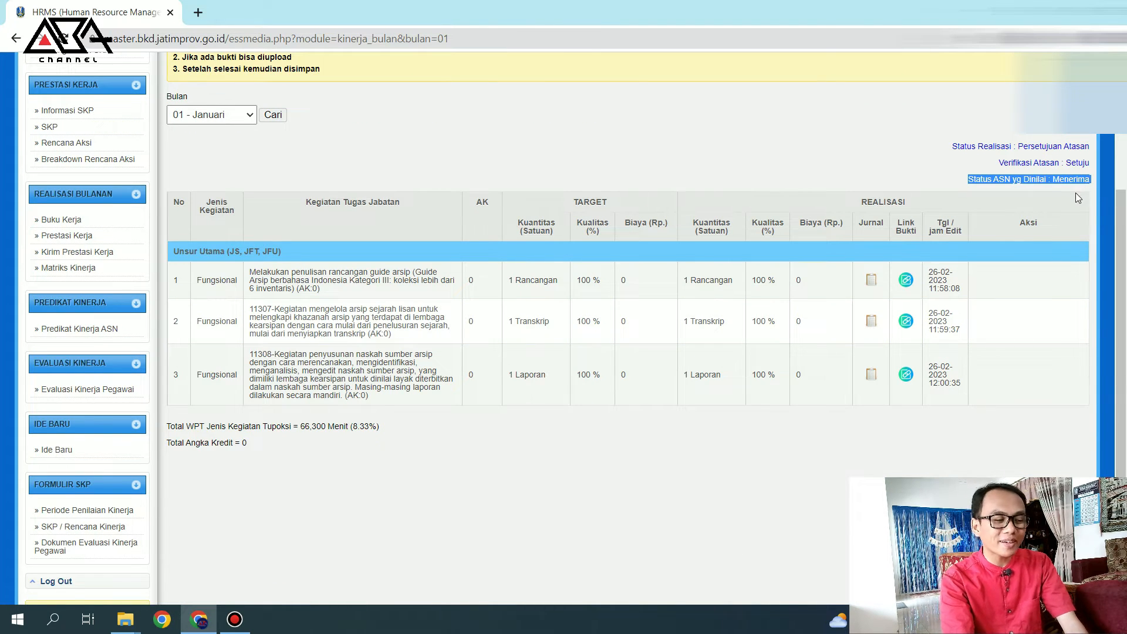
pyautogui.click(222, 457)
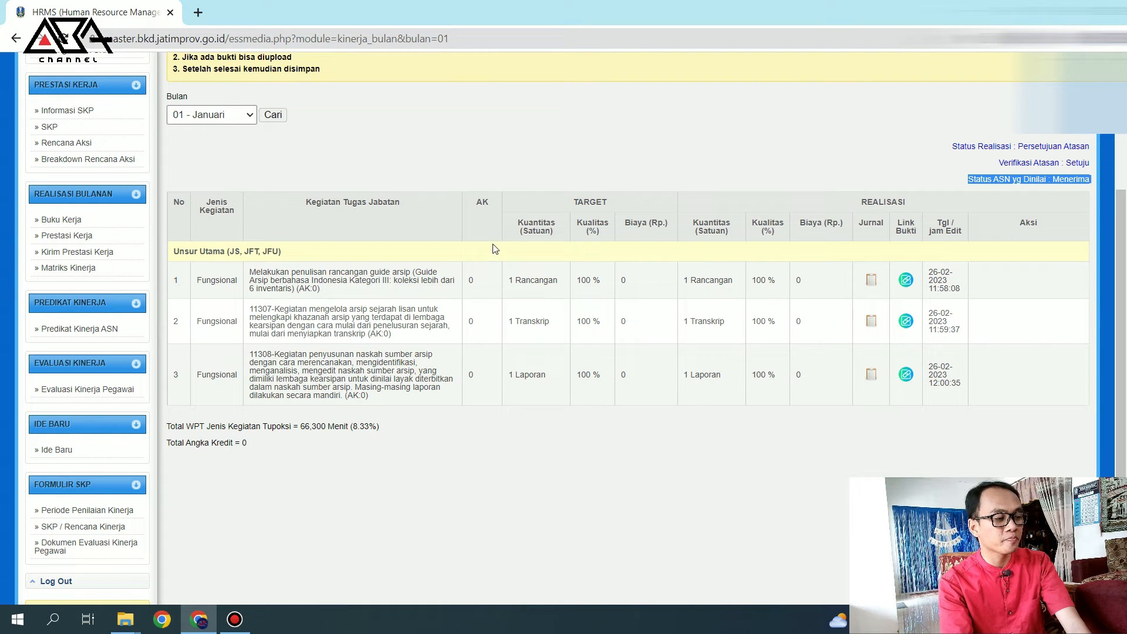
pyautogui.click(87, 254)
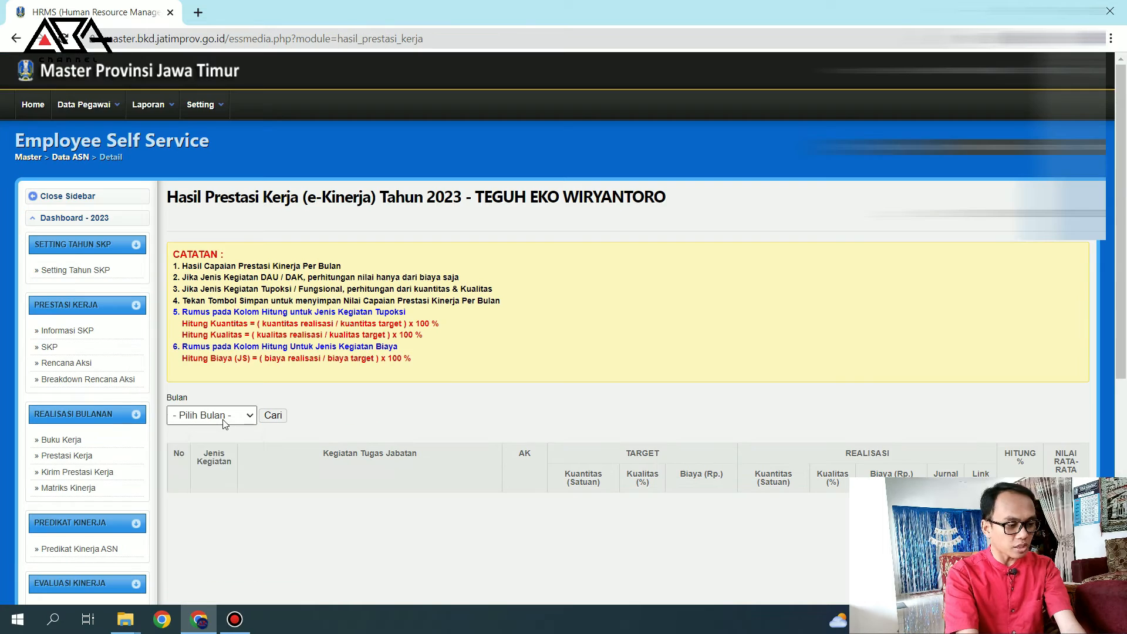
# Show 01 - Januari on Hasil Prestasi Kerja and review the Belum Kirim / Belum Dinilai warnings.
pyautogui.click(227, 416)
pyautogui.click(211, 444)
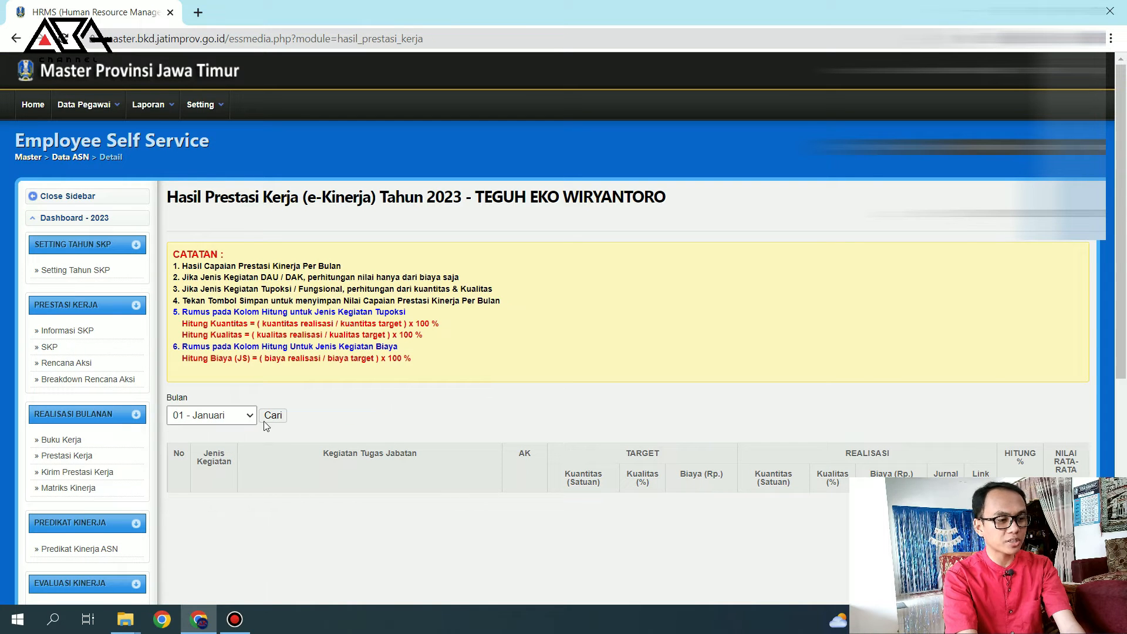
pyautogui.scroll(-3, 267, 413)
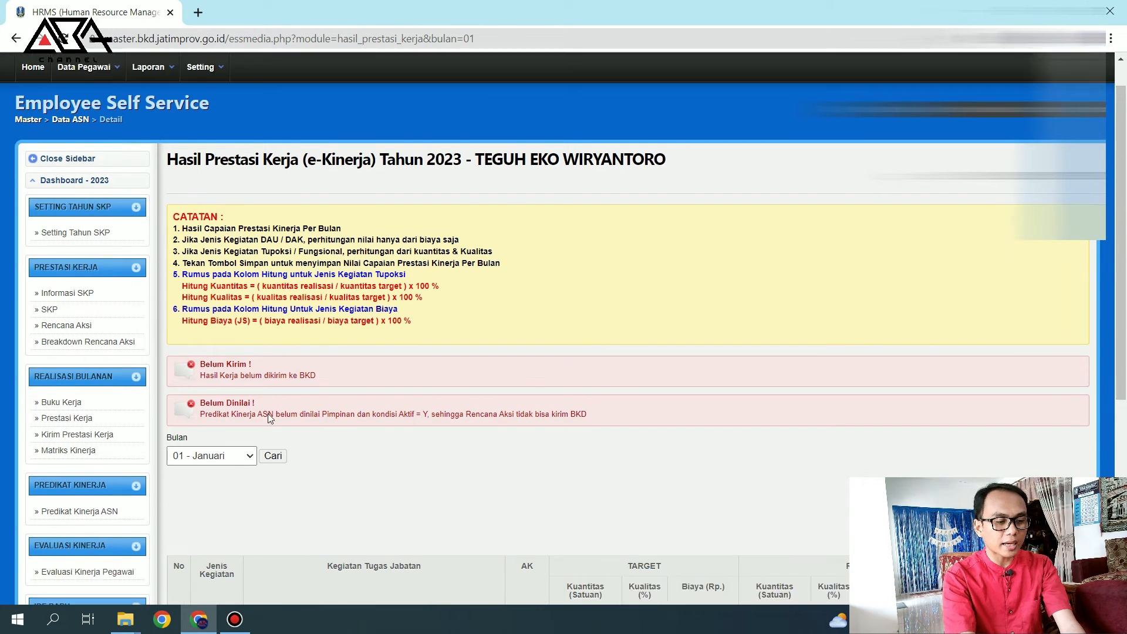
pyautogui.scroll(-3, 251, 420)
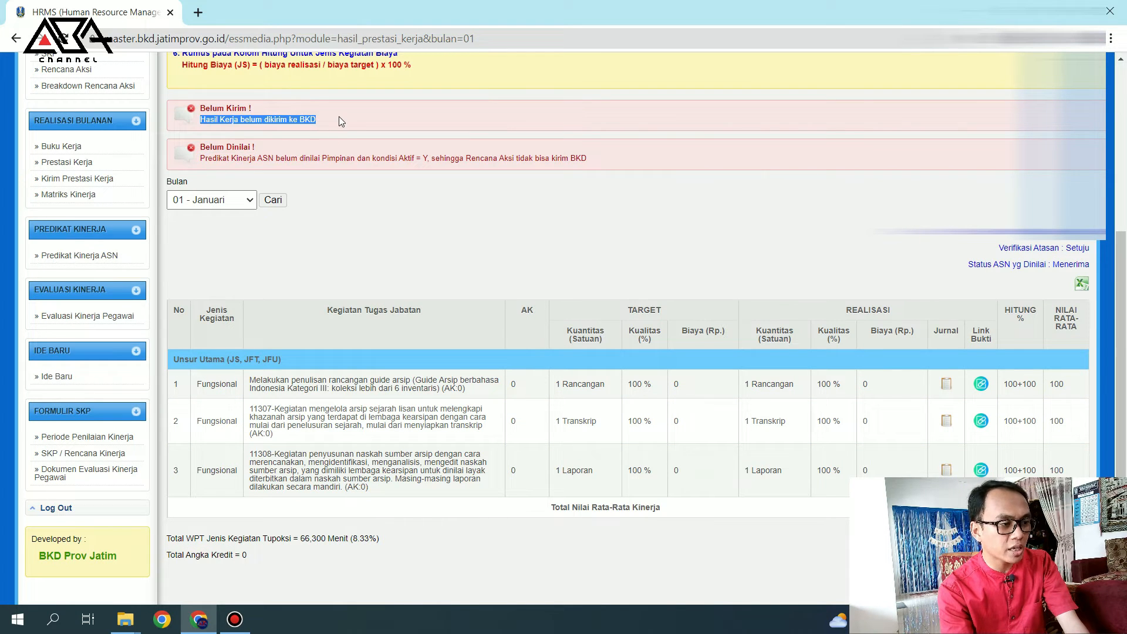
pyautogui.moveTo(201, 159); pyautogui.dragTo(268, 159)
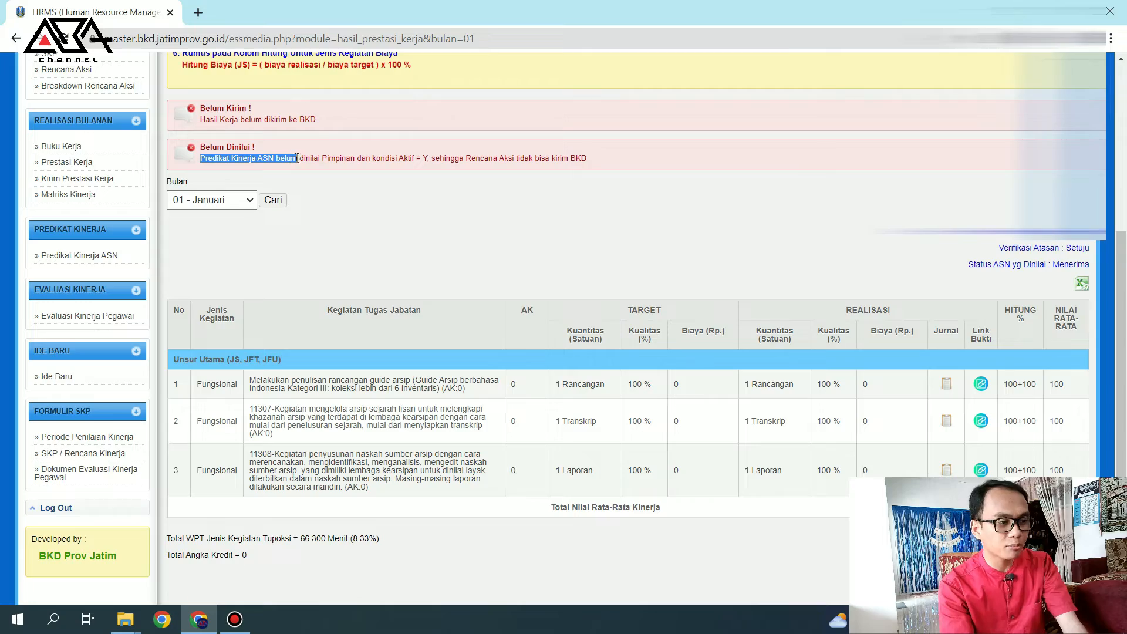
pyautogui.click(392, 155)
pyautogui.moveTo(594, 163); pyautogui.dragTo(309, 186)
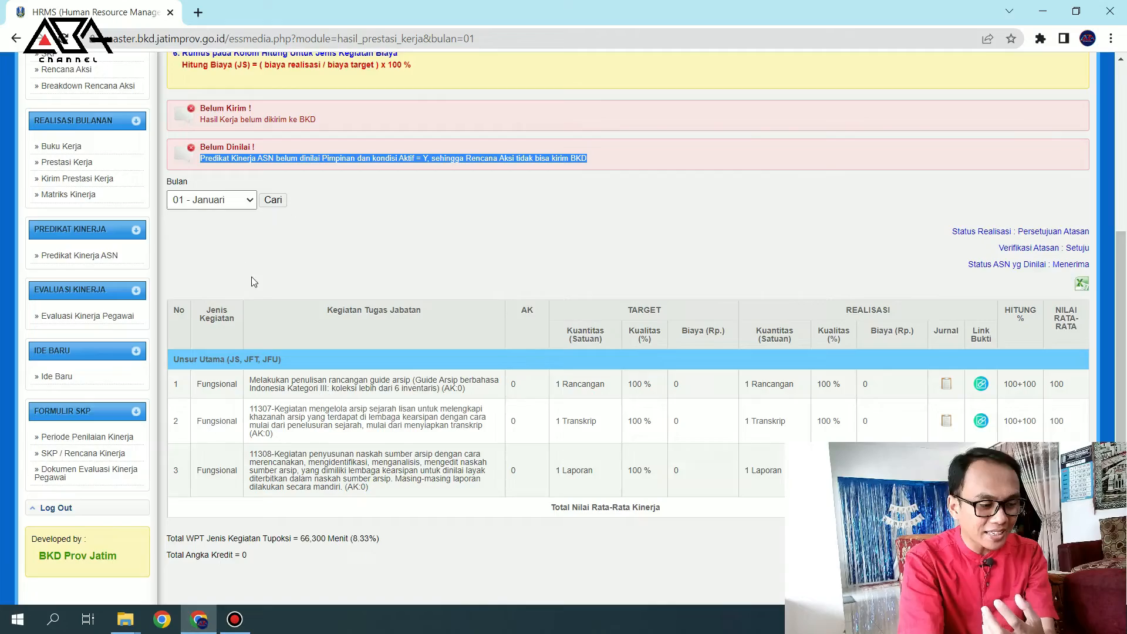
pyautogui.scroll(-2, 550, 548)
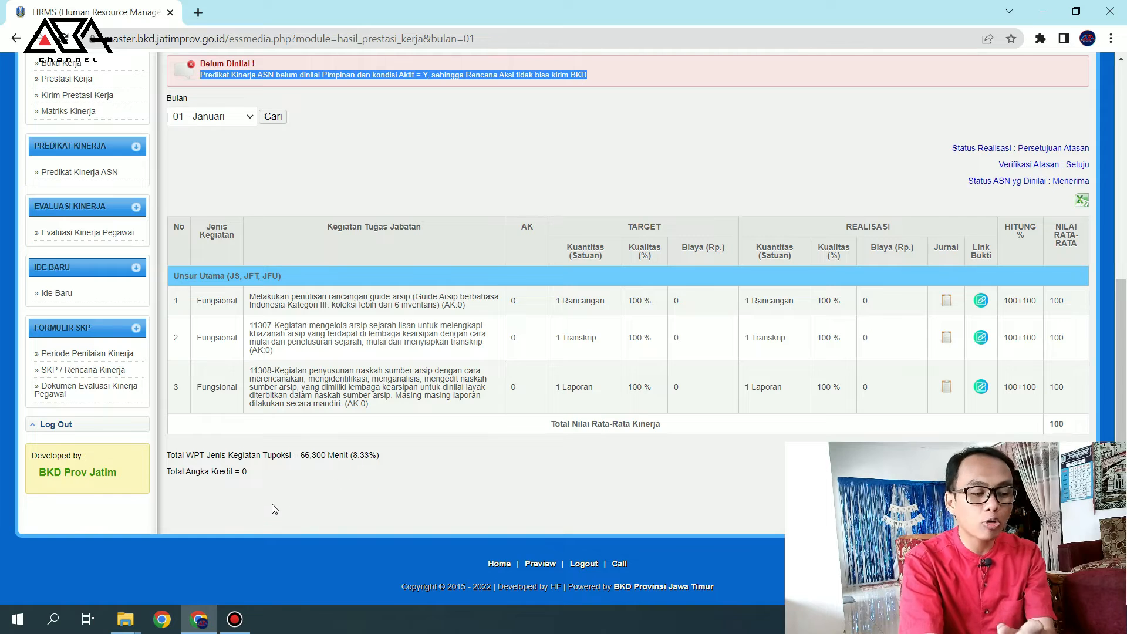
# Scroll through the supervisor's Prestasi Kerja (SKP) - Bawahan welcome page.
pyautogui.scroll(1, 236, 496)
pyautogui.scroll(-1, 236, 495)
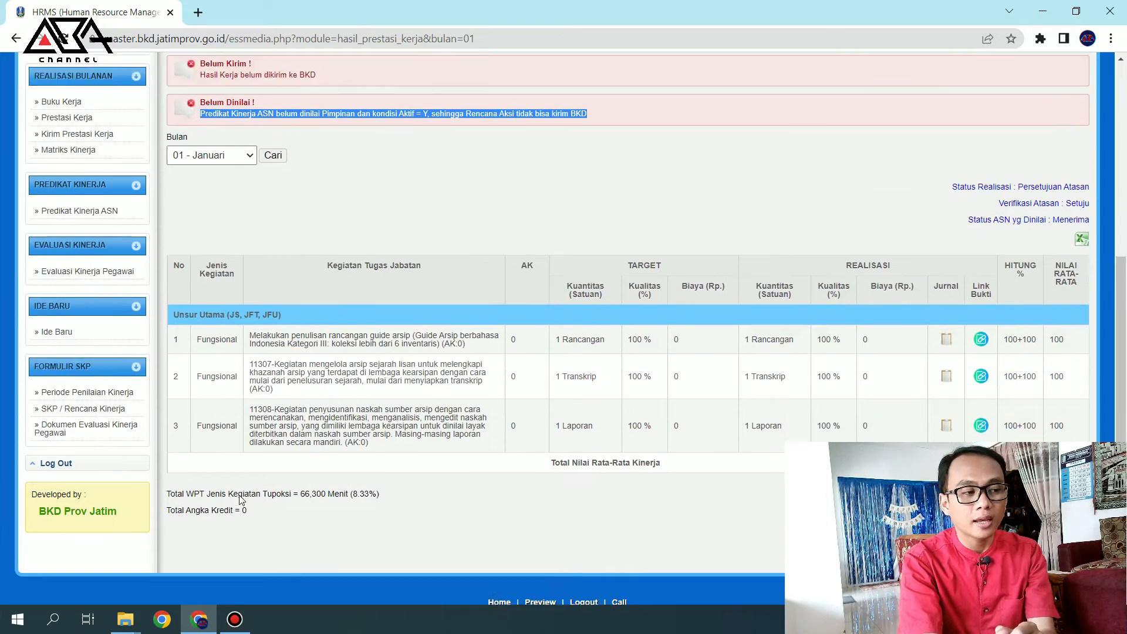
pyautogui.scroll(1, 283, 294)
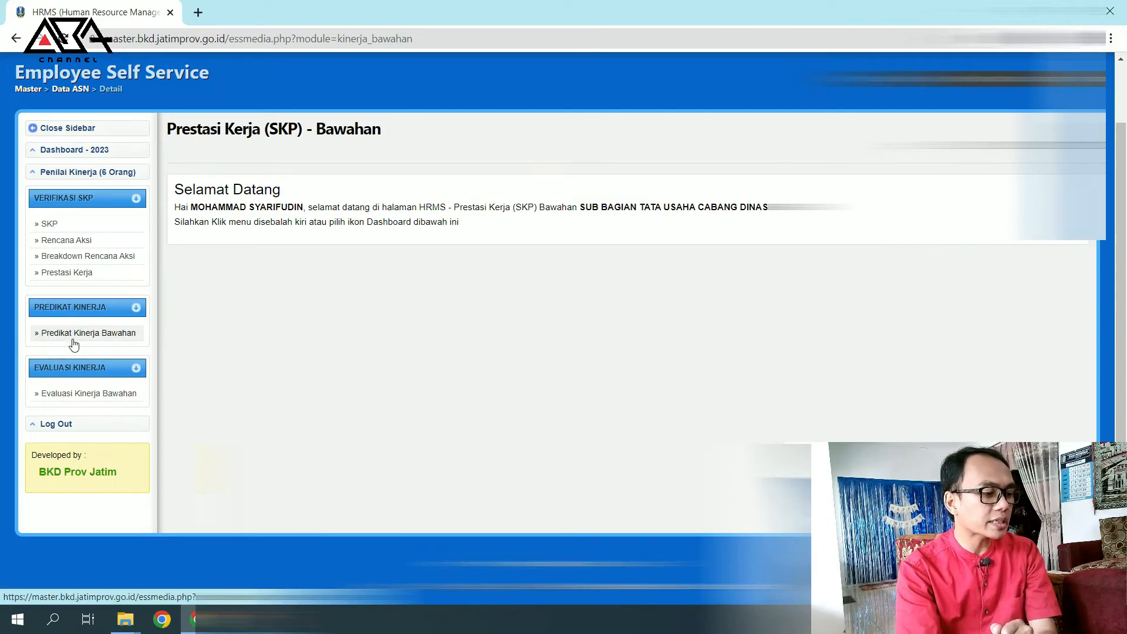
# Open Predikat Kinerja Bawahan for 01 - Januari and the subordinate's rating form's Perilaku table.
pyautogui.click(78, 333)
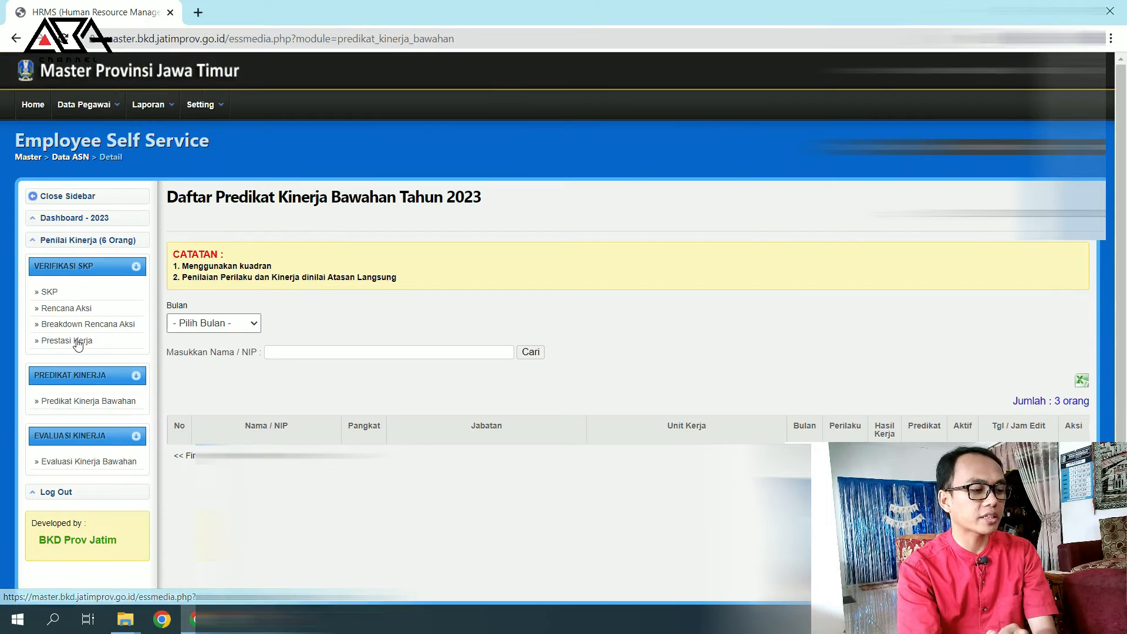
pyautogui.click(214, 323)
pyautogui.click(214, 352)
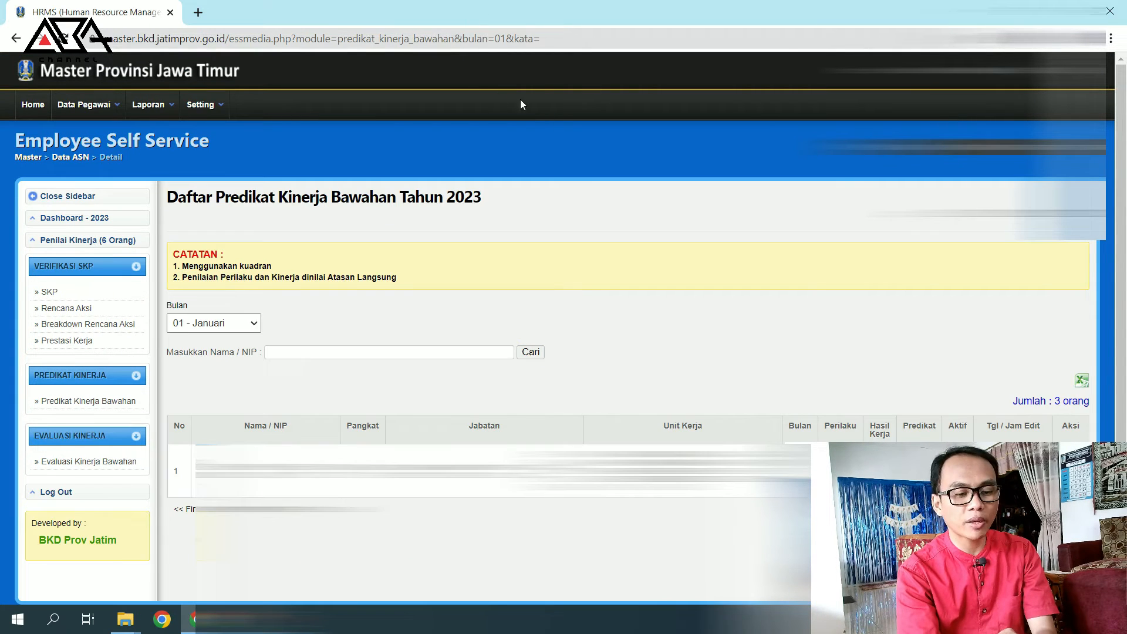
pyautogui.click(1071, 470)
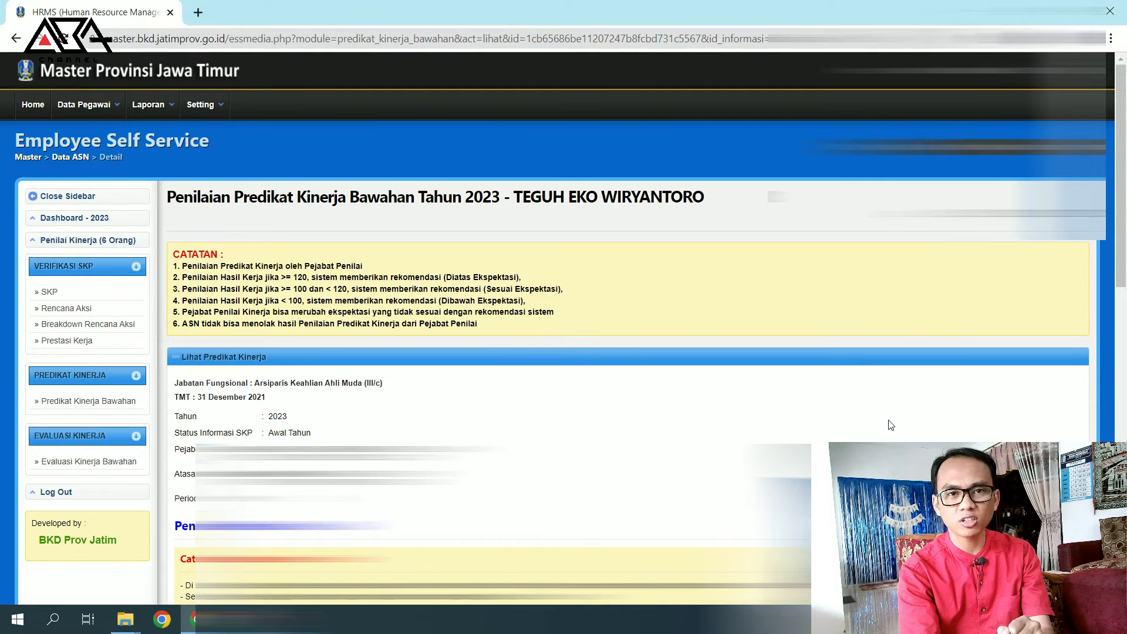
pyautogui.scroll(-10, 891, 425)
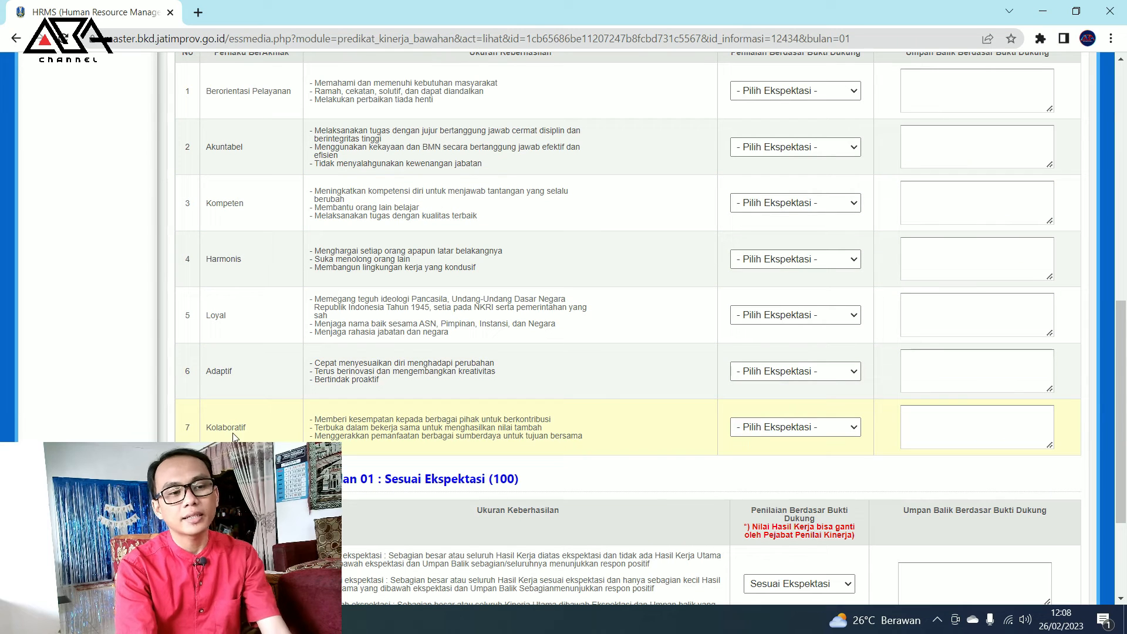
# Rate Berorientasi Pelayanan, Akuntabel, Kompeten and Harmonis as Sesuai Ekspektasi - 100.
pyautogui.click(769, 91)
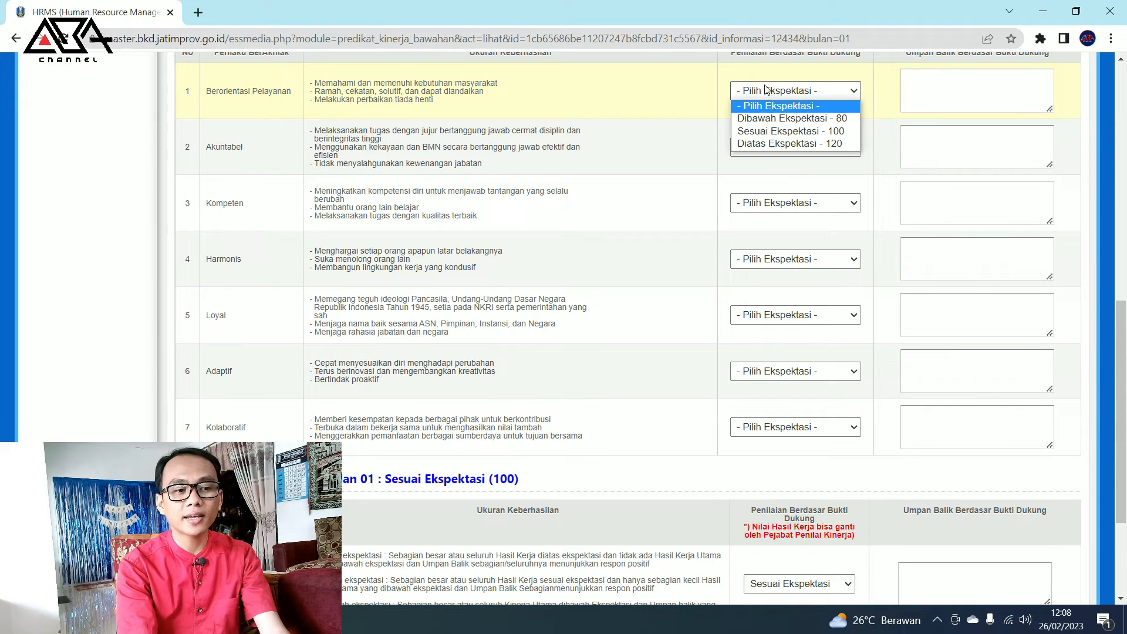
pyautogui.click(781, 136)
pyautogui.click(785, 147)
pyautogui.click(787, 188)
pyautogui.click(798, 203)
pyautogui.click(804, 244)
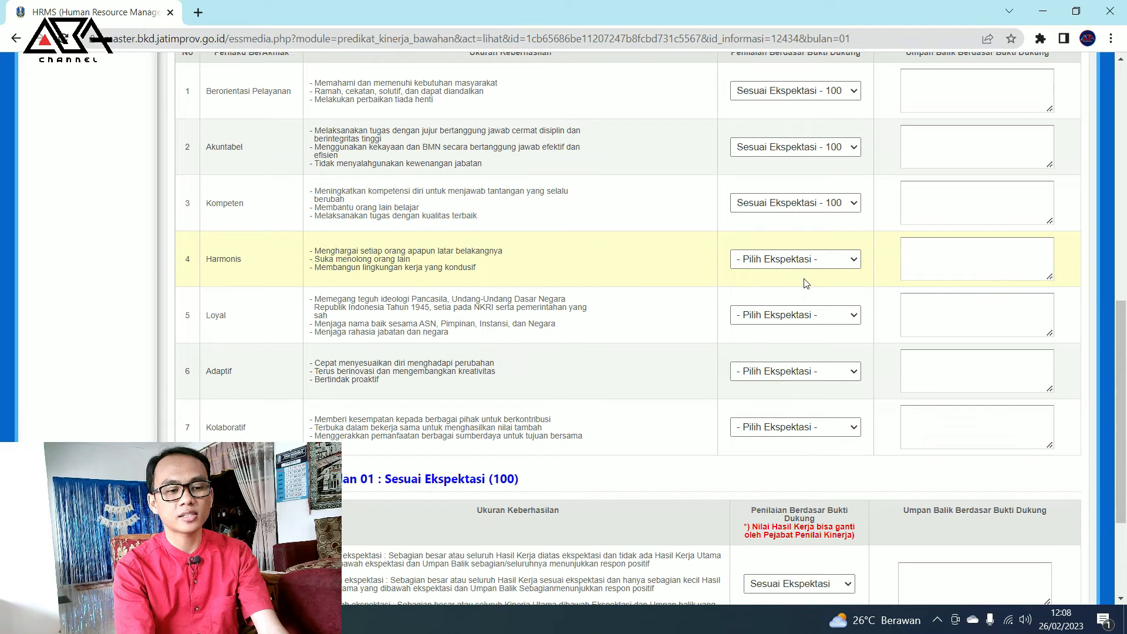
pyautogui.click(804, 260)
pyautogui.click(807, 300)
# Rate Loyal, Adaptif and Kolaboratif as Sesuai Ekspektasi - 100 and start Berorientasi Pelayanan's feedback.
pyautogui.click(808, 315)
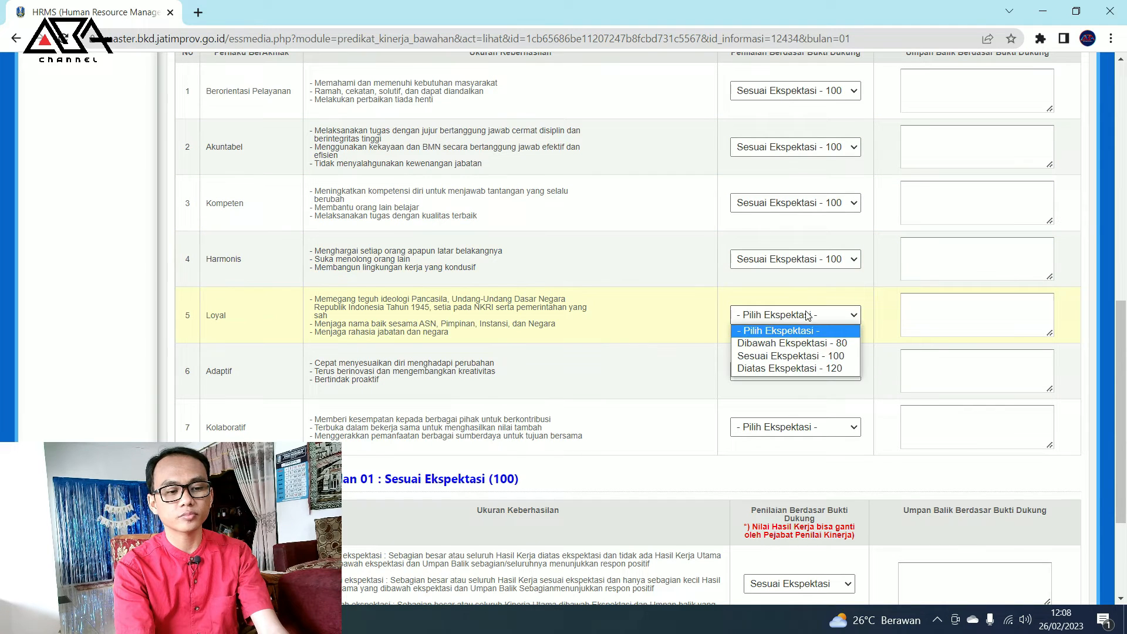
pyautogui.click(810, 356)
pyautogui.click(813, 371)
pyautogui.click(816, 412)
pyautogui.click(818, 425)
pyautogui.click(830, 470)
pyautogui.click(996, 88)
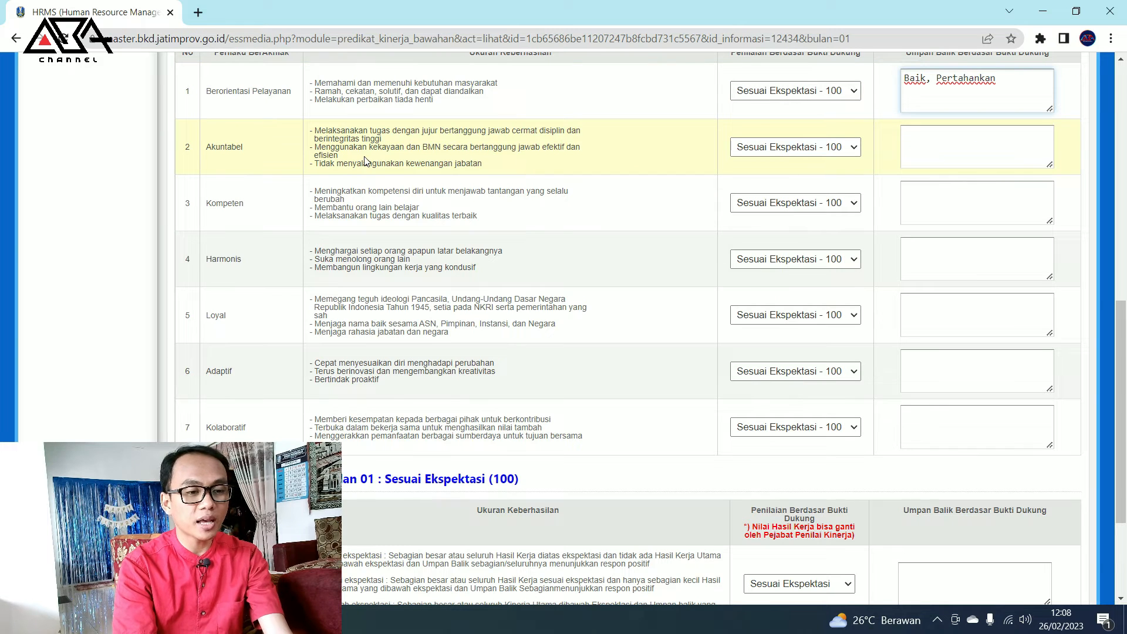
# Enter 'Baik,' plus pasted text as Akuntabel's feedback.
pyautogui.click(925, 146)
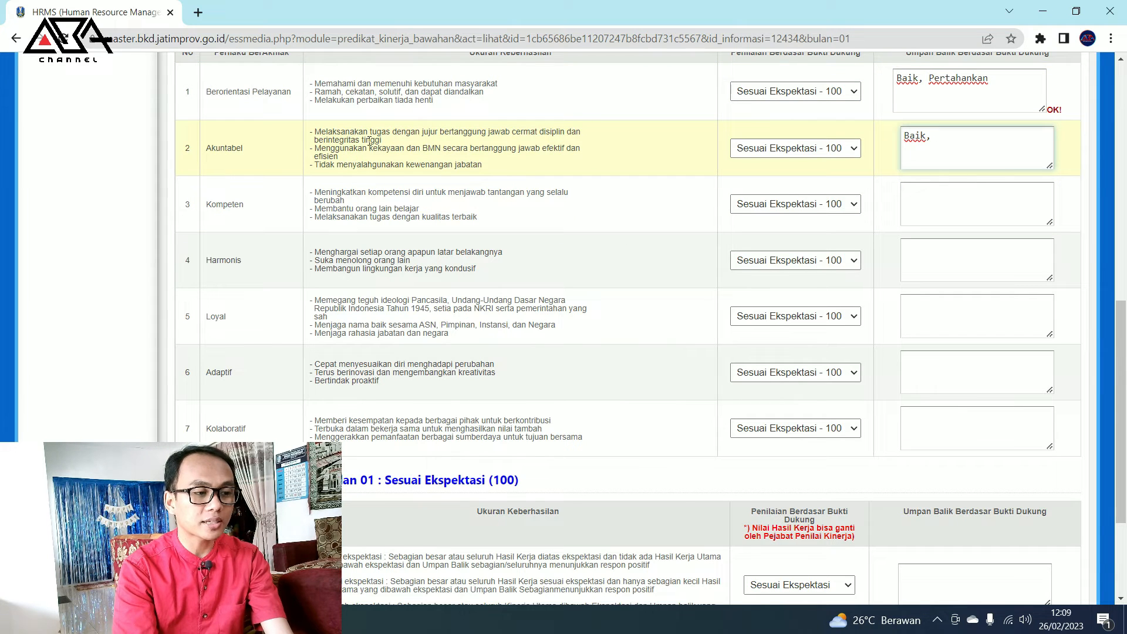
pyautogui.write('Baik,')
pyautogui.moveTo(383, 141); pyautogui.dragTo(322, 132)
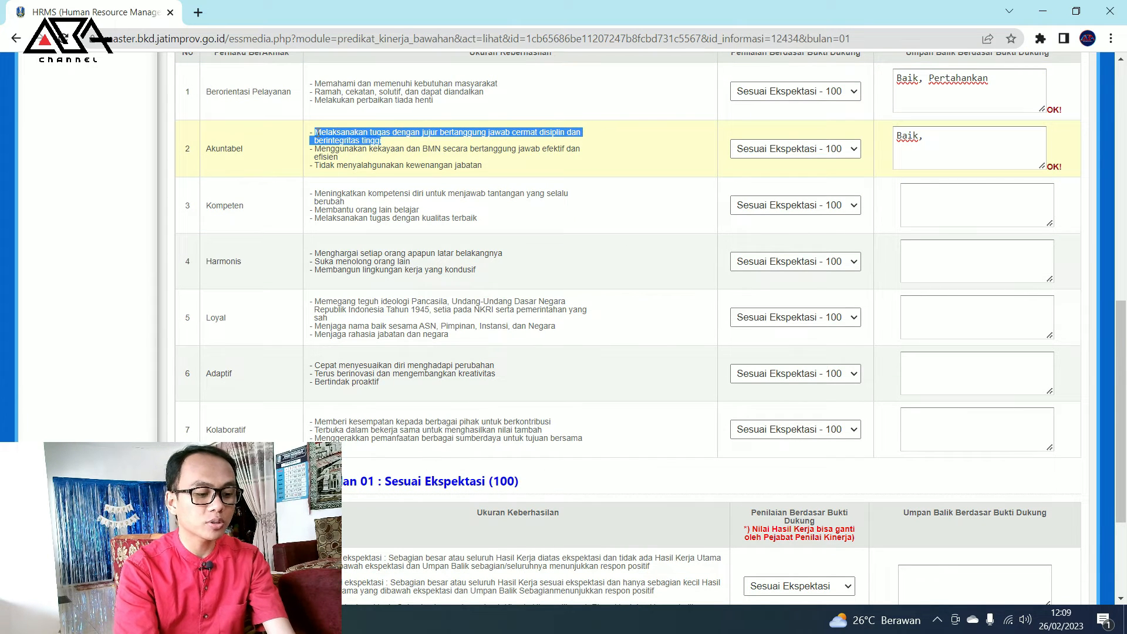
pyautogui.click(944, 137)
pyautogui.write('Melaksanakan tugas dengan jujur bertanggung jawab cermat disiplin dan   berintegritas tinggi')
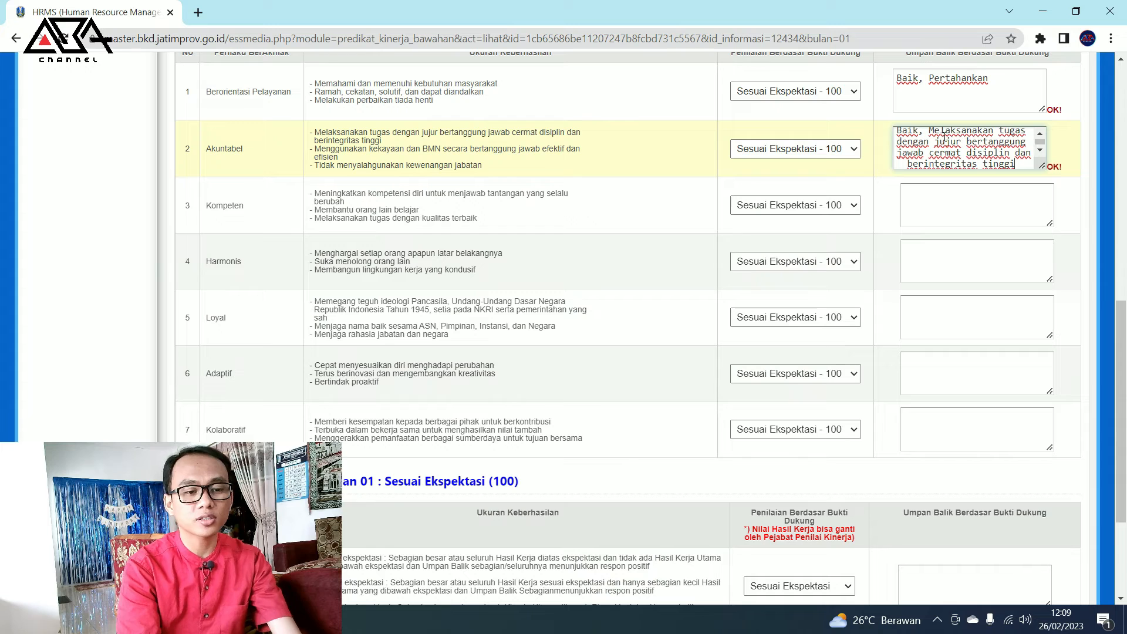
# Copy the 'Baik, pertahankan' feedback into the Harmonis, Loyal, Adaptif and Kolaboratif rows.
pyautogui.click(933, 206)
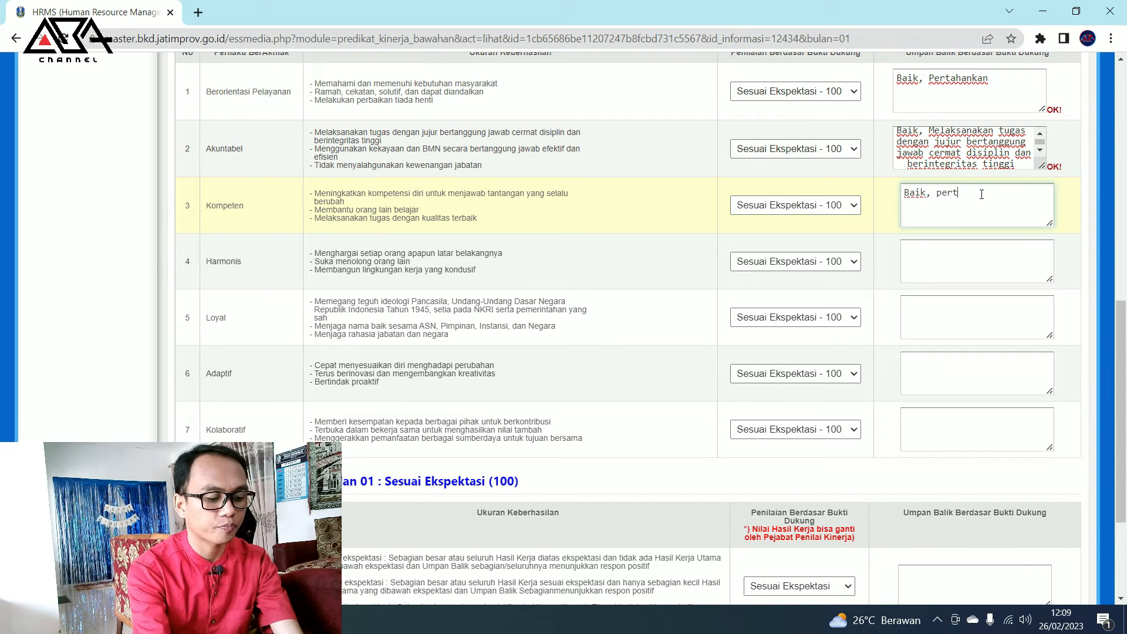
pyautogui.tripleClick(981, 194)
pyautogui.hotkey('ctrl', 'c')
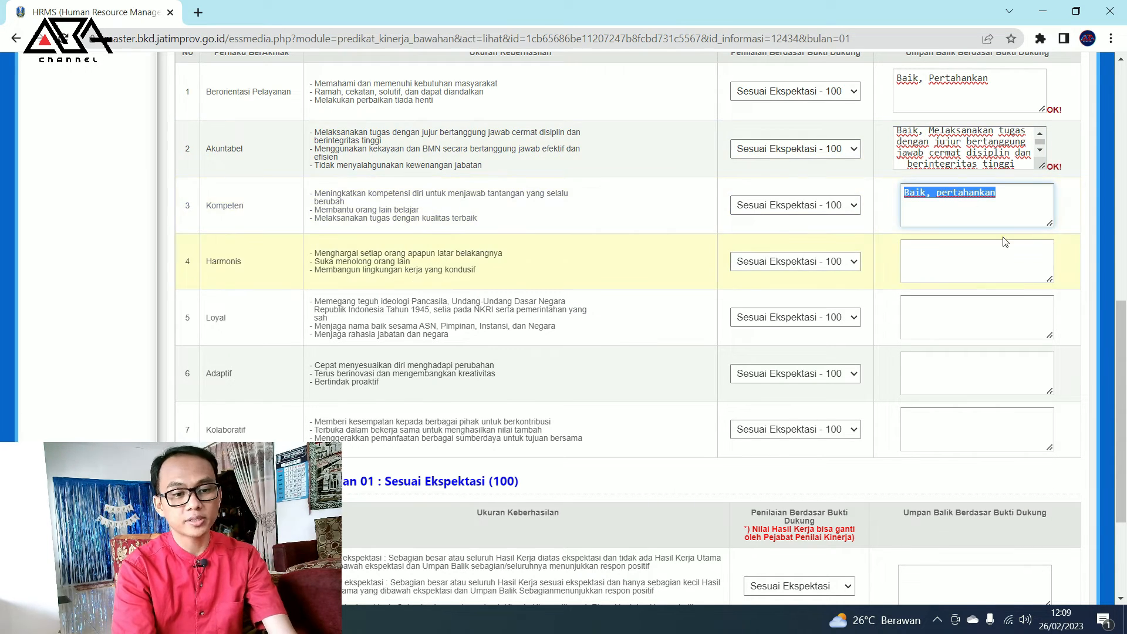
pyautogui.click(1008, 258)
pyautogui.hotkey('ctrl', 'v')
pyautogui.click(1010, 316)
pyautogui.hotkey('ctrl', 'v')
pyautogui.click(1010, 371)
pyautogui.hotkey('ctrl', 'v')
pyautogui.click(1009, 425)
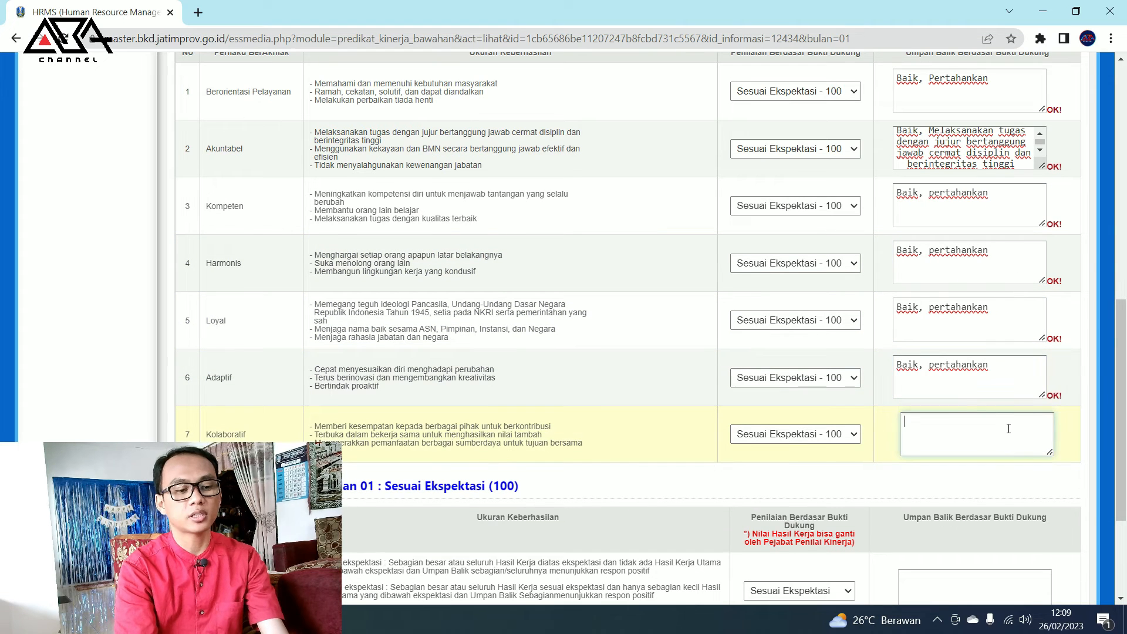
pyautogui.hotkey('ctrl', 'v')
# Keep Hasil Kerja at Sesuai Ekspektasi, paste the Sesuai ekspektasi description as its feedback, and save.
pyautogui.scroll(-3, 854, 382)
pyautogui.click(849, 417)
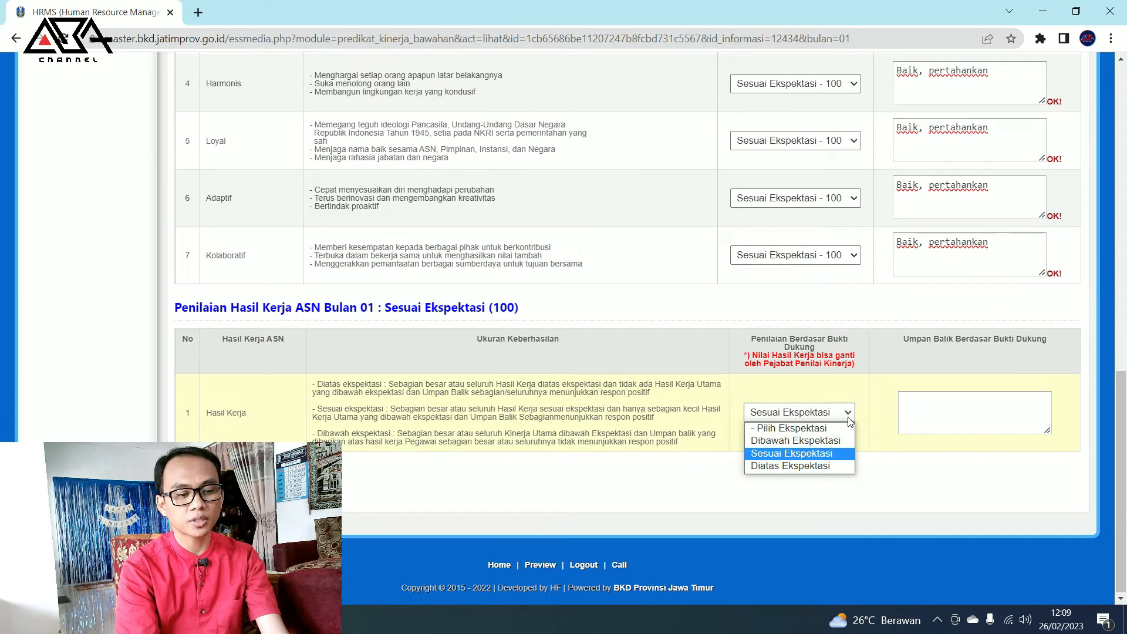
pyautogui.click(829, 452)
pyautogui.click(933, 404)
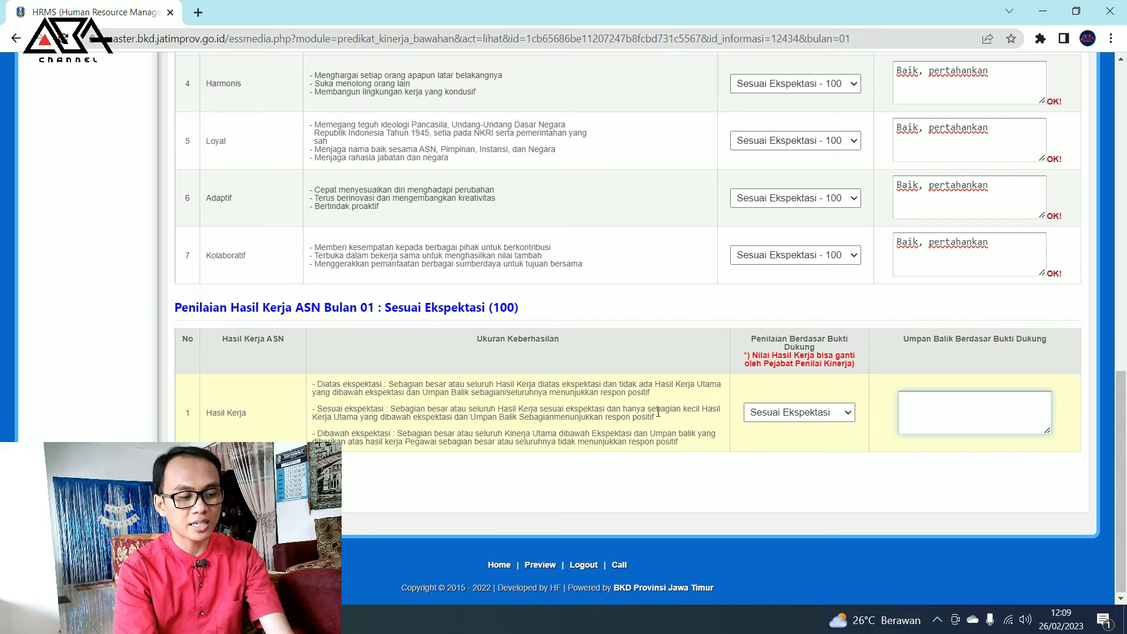
pyautogui.moveTo(662, 418); pyautogui.dragTo(346, 409)
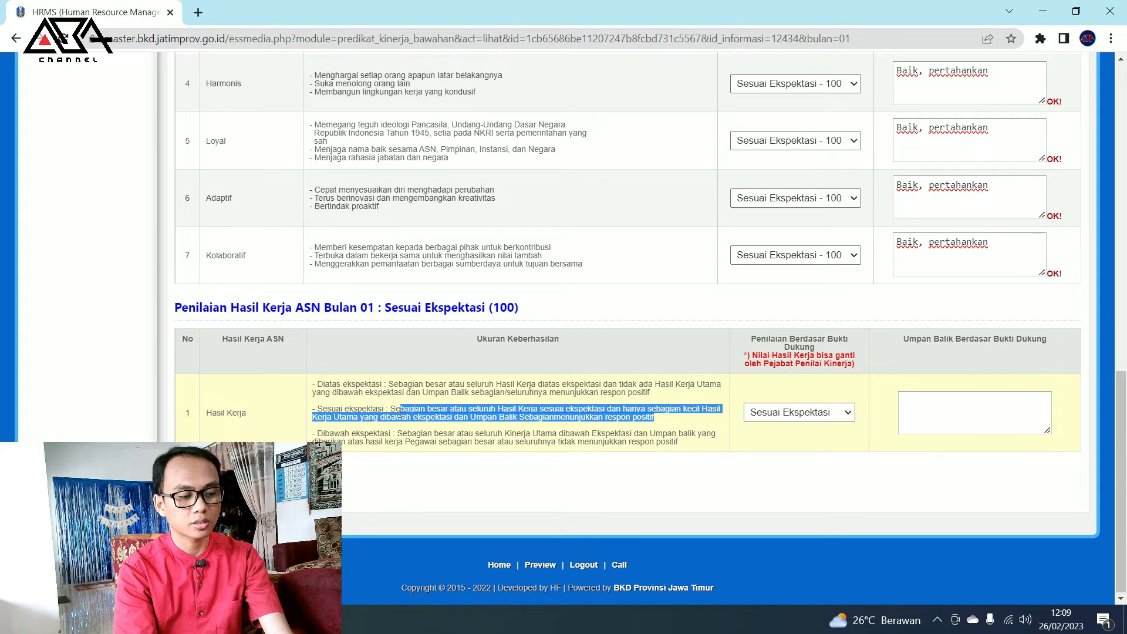
pyautogui.click(898, 417)
pyautogui.hotkey('ctrl', 'v')
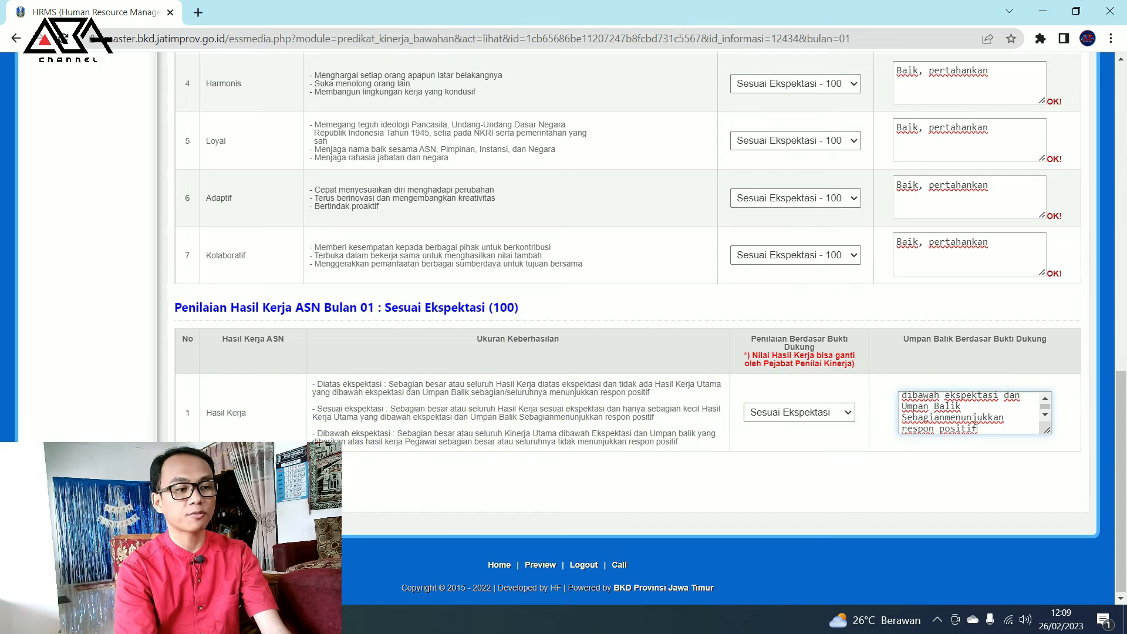
pyautogui.click(462, 316)
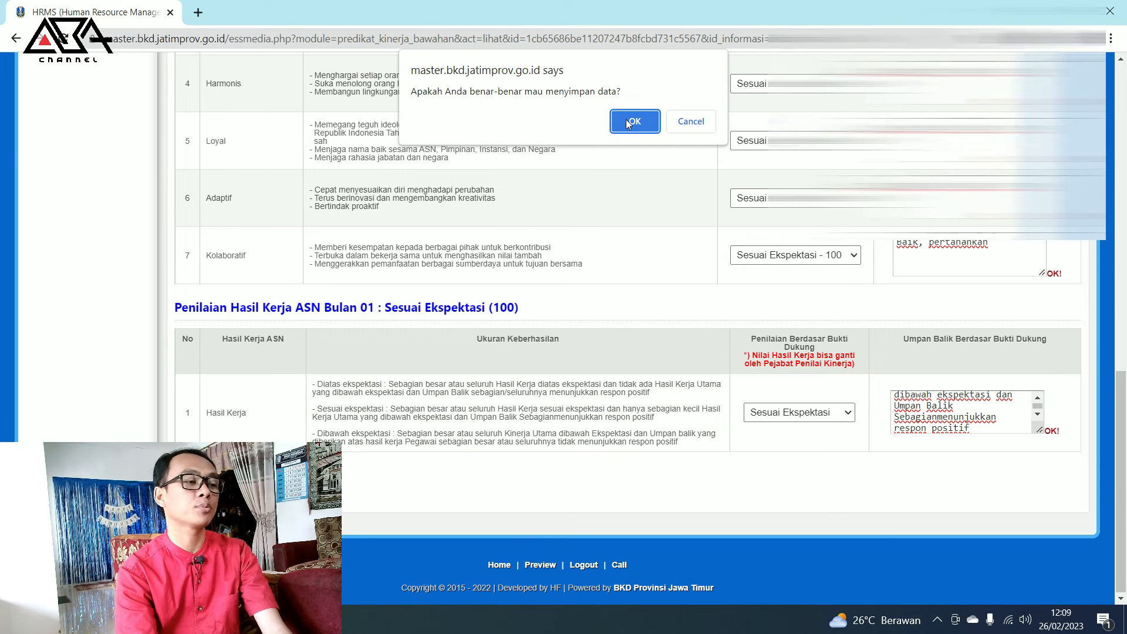
# Confirm saving the subordinate's January rating, check the Proses Input data berhasil message, and go to Hasil Prestasi Kerja.
pyautogui.click(628, 121)
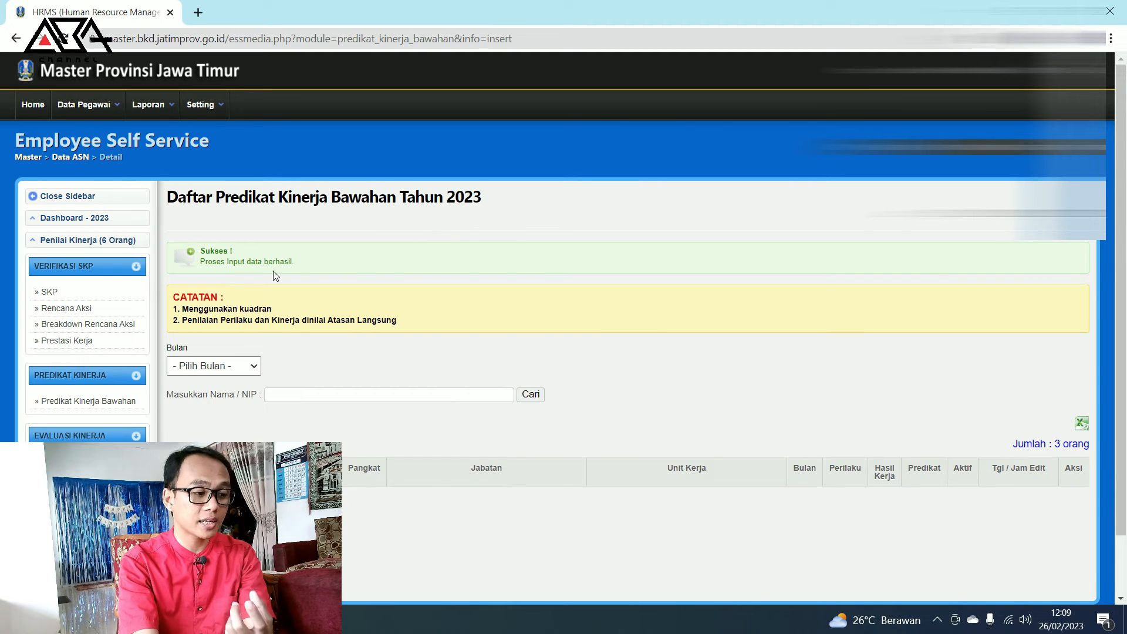
pyautogui.moveTo(308, 275); pyautogui.dragTo(201, 266)
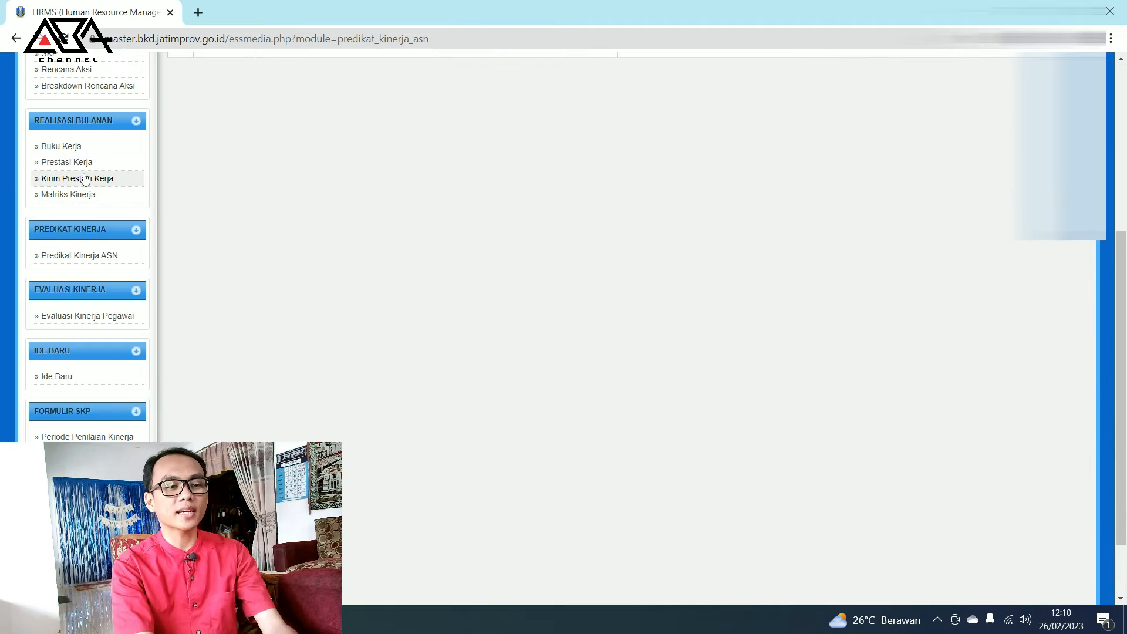
pyautogui.click(85, 176)
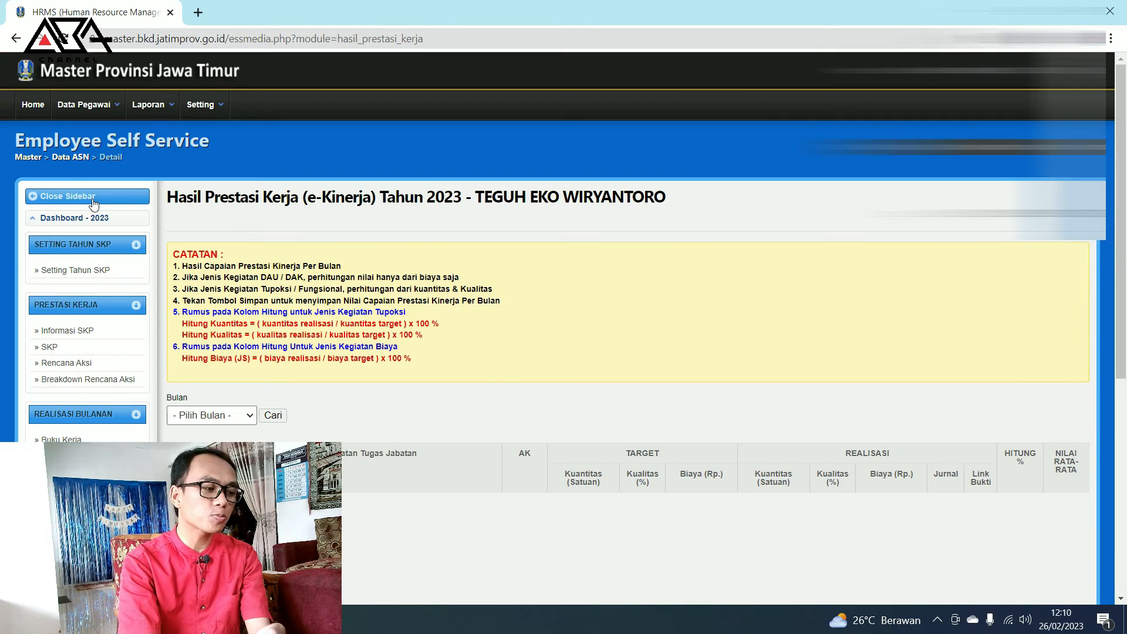
# Load results for 01 - Januari and review the Sudah Dinilai notice and results table.
pyautogui.click(235, 415)
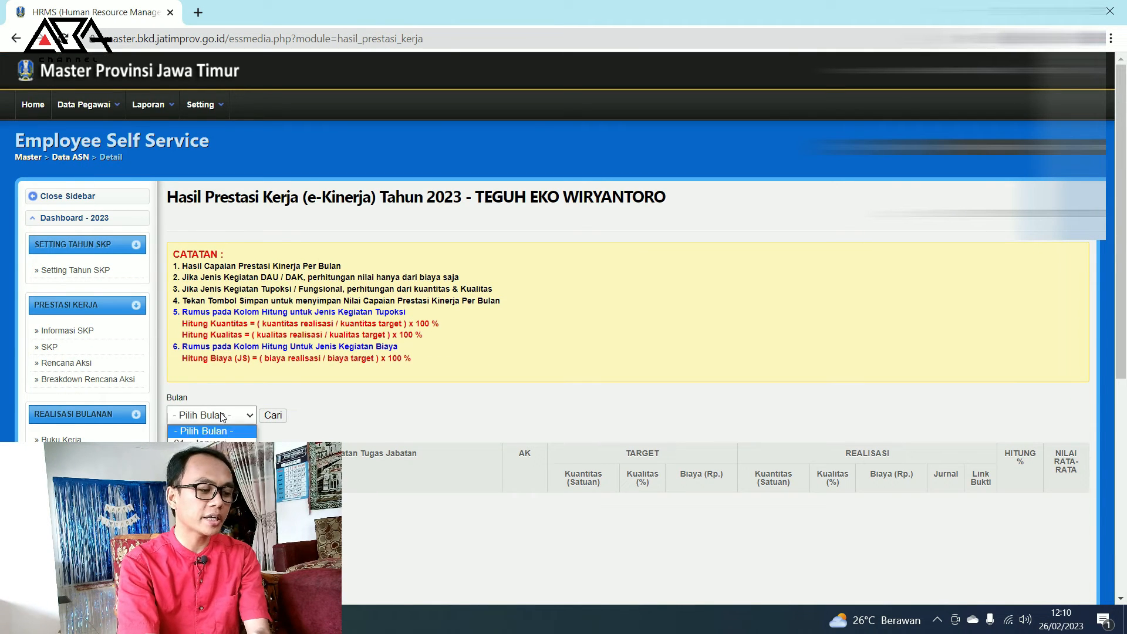
pyautogui.click(199, 440)
pyautogui.click(273, 416)
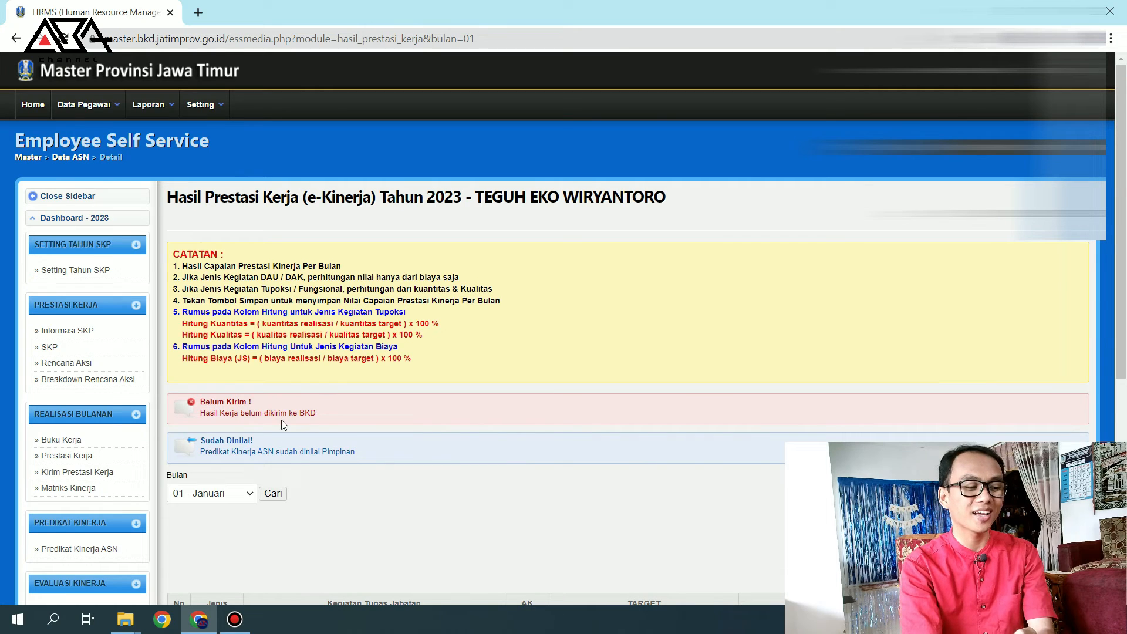
pyautogui.scroll(-5, 282, 420)
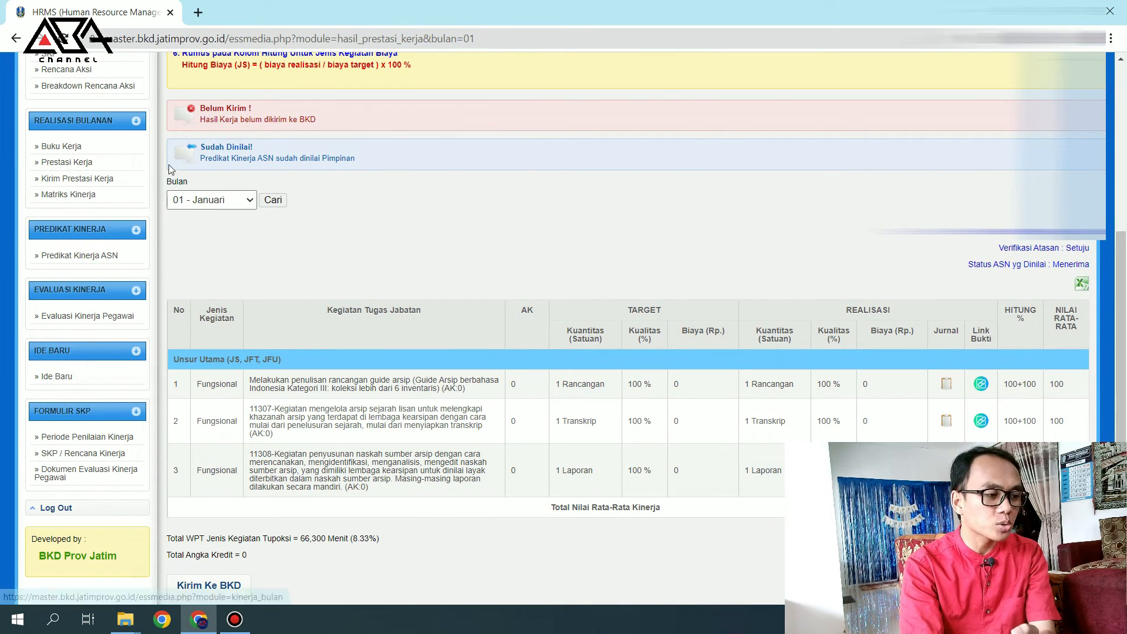
pyautogui.moveTo(304, 159); pyautogui.dragTo(223, 158)
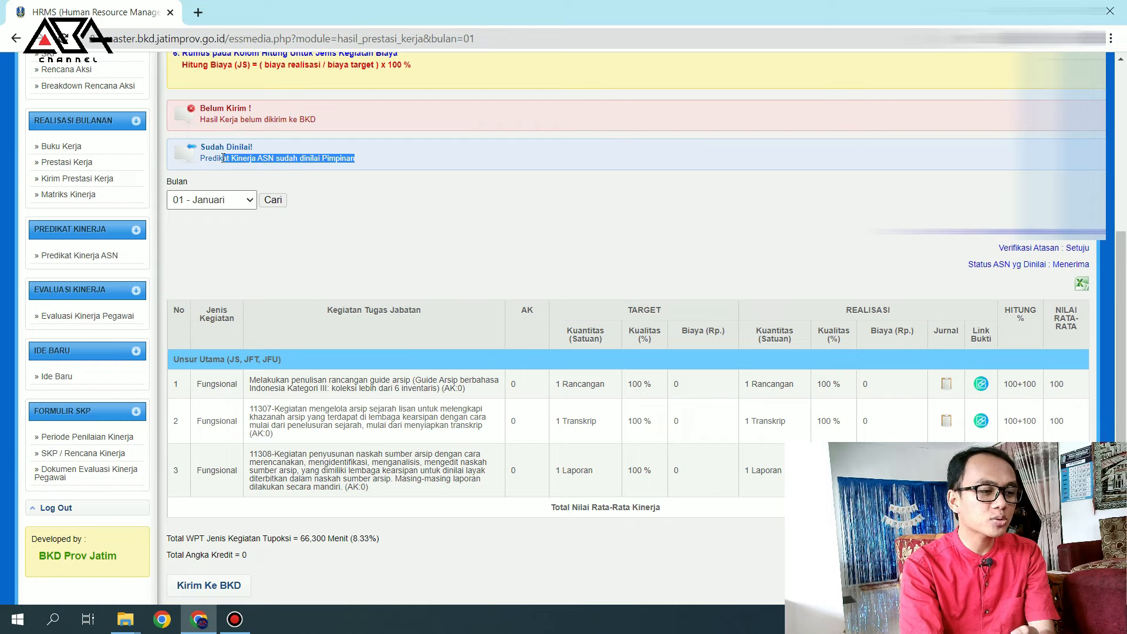
pyautogui.scroll(-2, 367, 276)
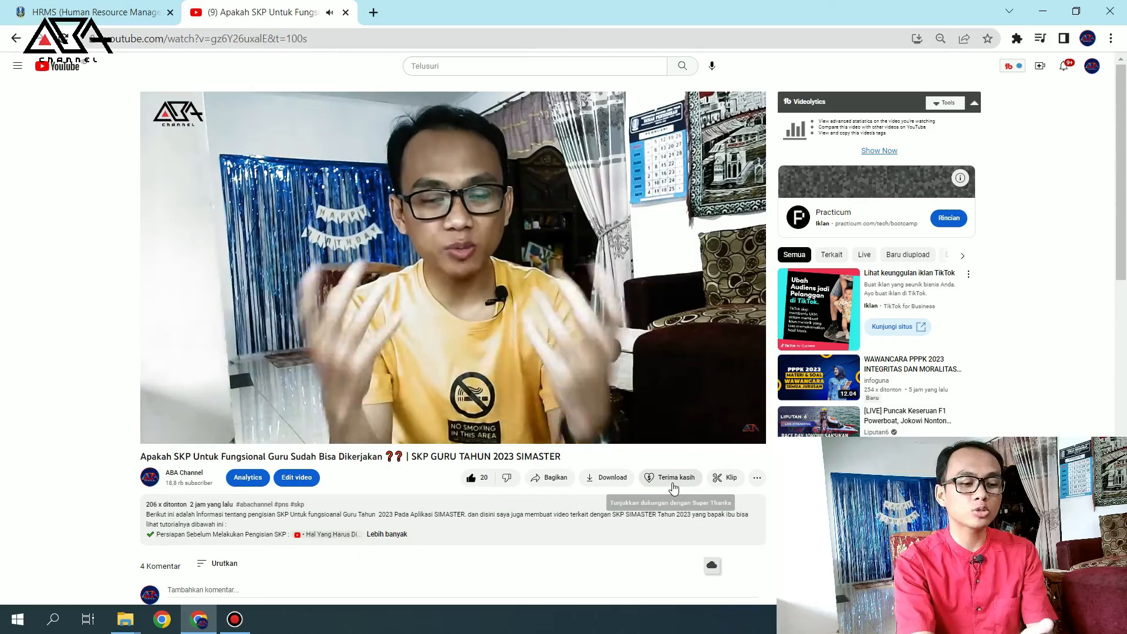
# In ABA Channel's Super Thanks offer, slide the amount to Rp 20.000,00, then close the offer.
pyautogui.click(667, 484)
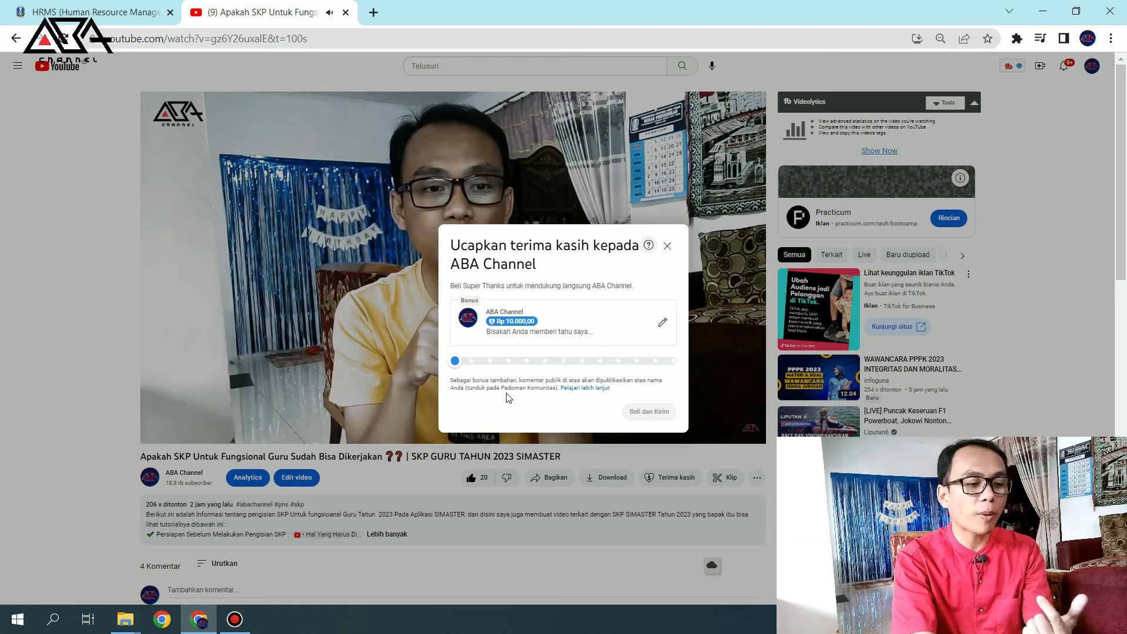
pyautogui.click(475, 361)
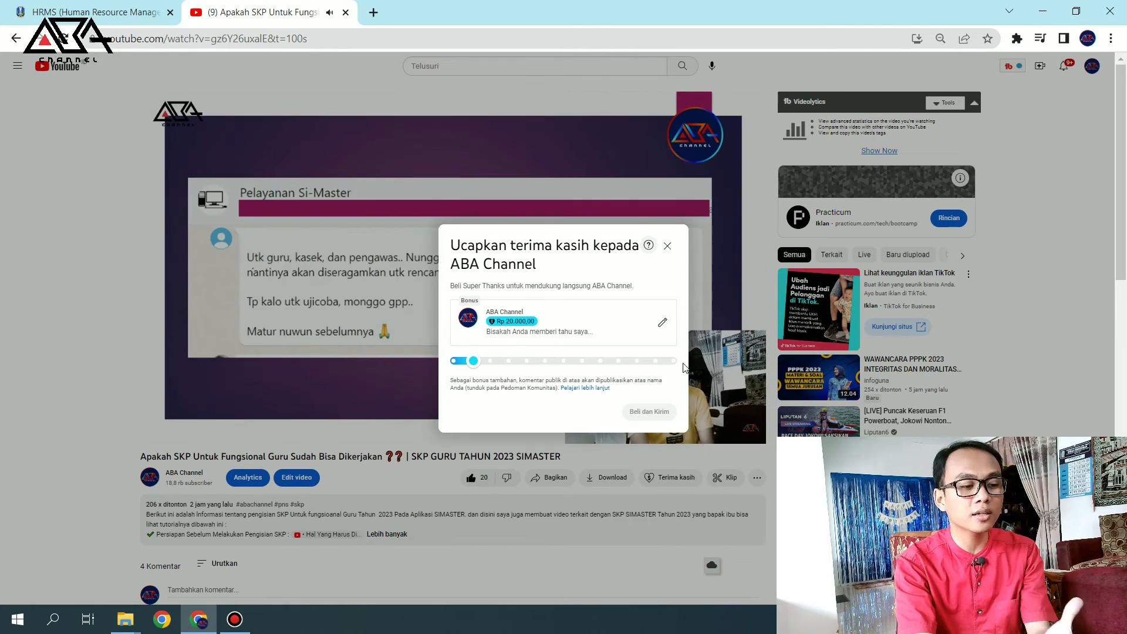
pyautogui.moveTo(474, 362); pyautogui.dragTo(674, 363)
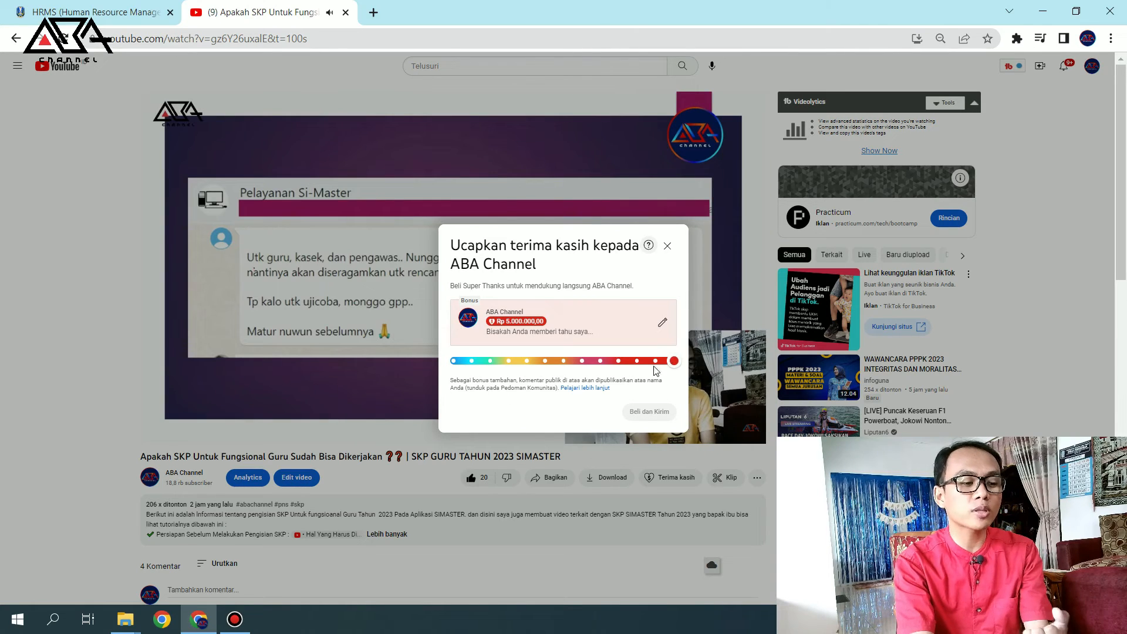
pyautogui.click(477, 367)
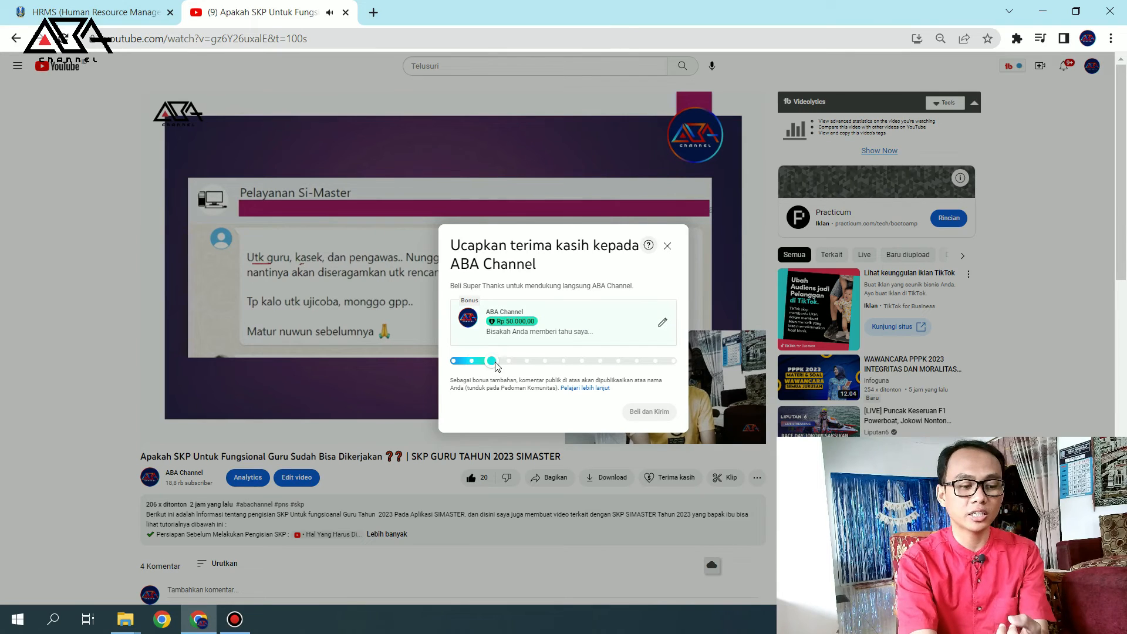
pyautogui.click(662, 484)
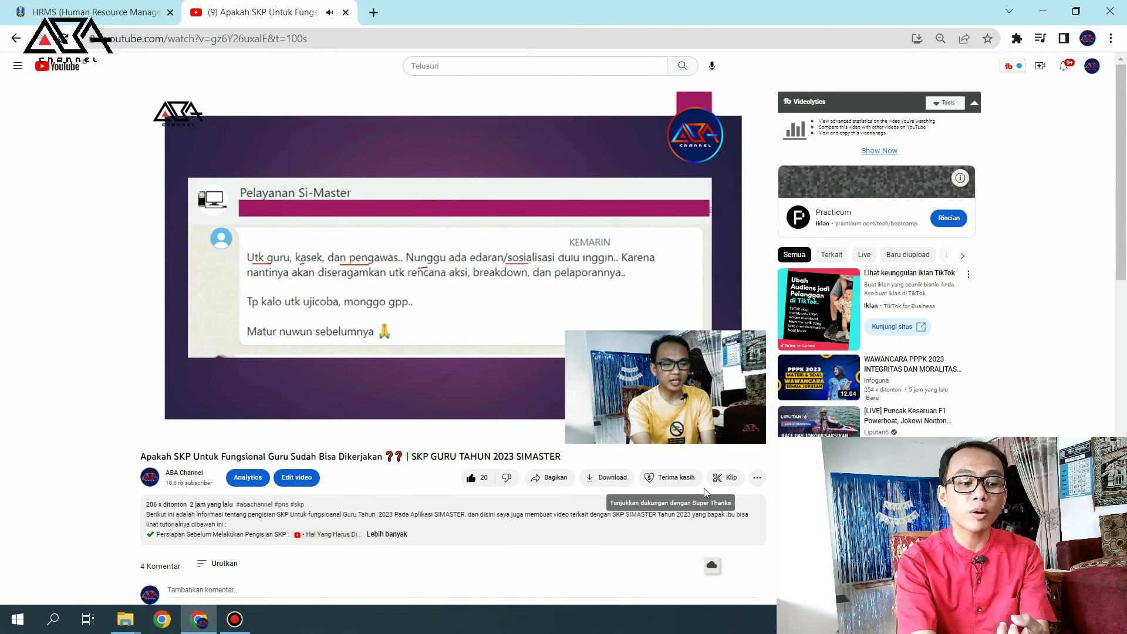
# Dismiss the extra video actions list and reopen the Super Thanks offer.
pyautogui.click(756, 482)
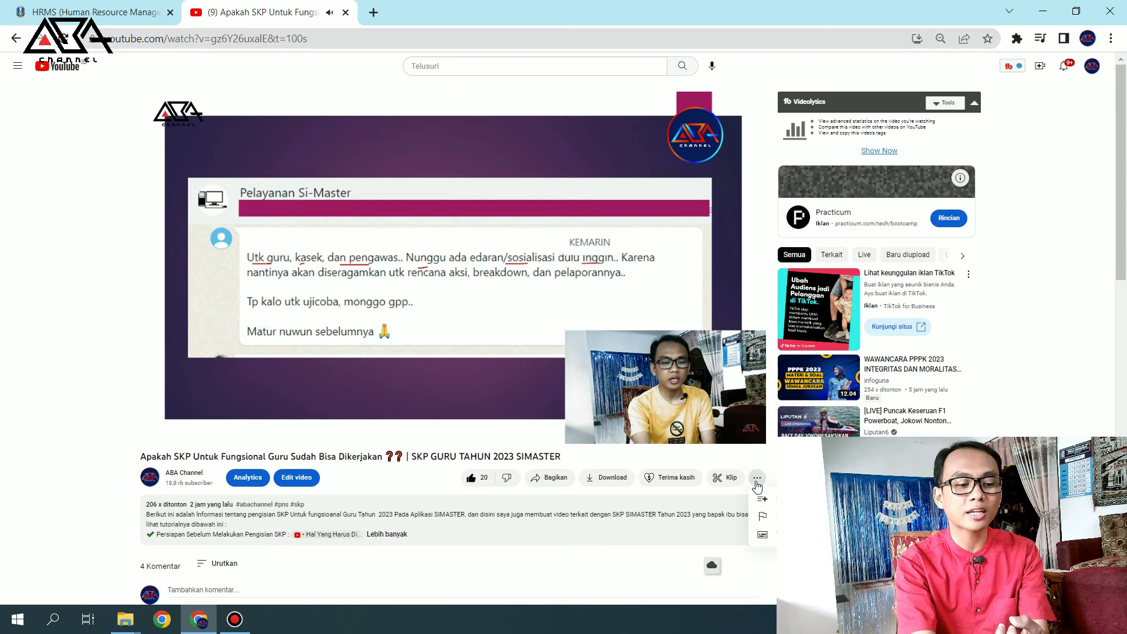
pyautogui.click(675, 480)
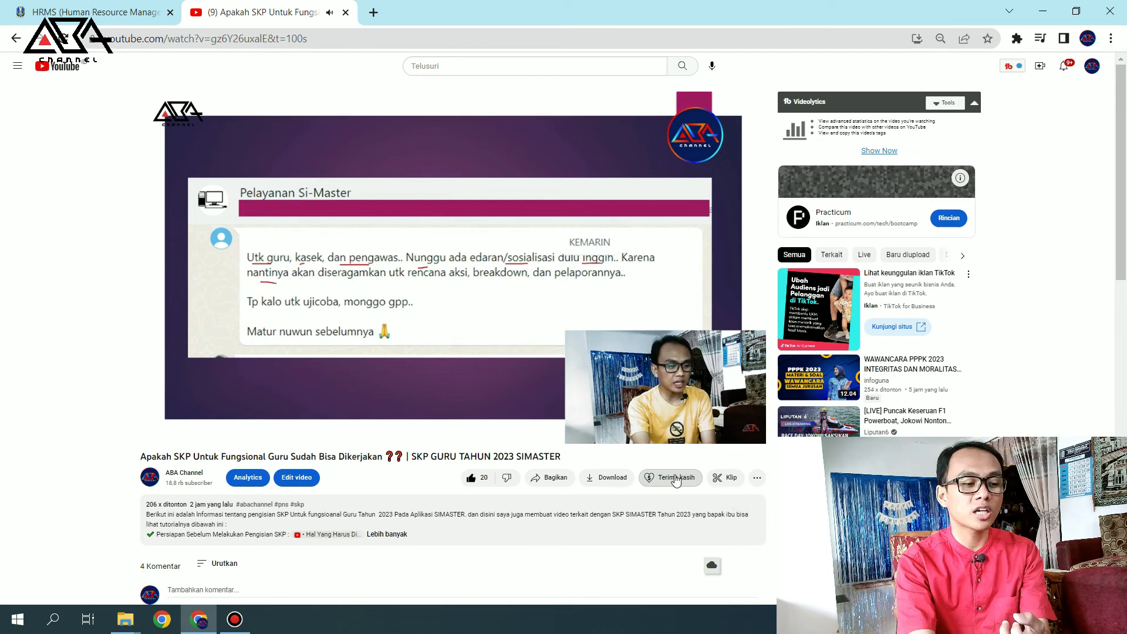
pyautogui.click(675, 480)
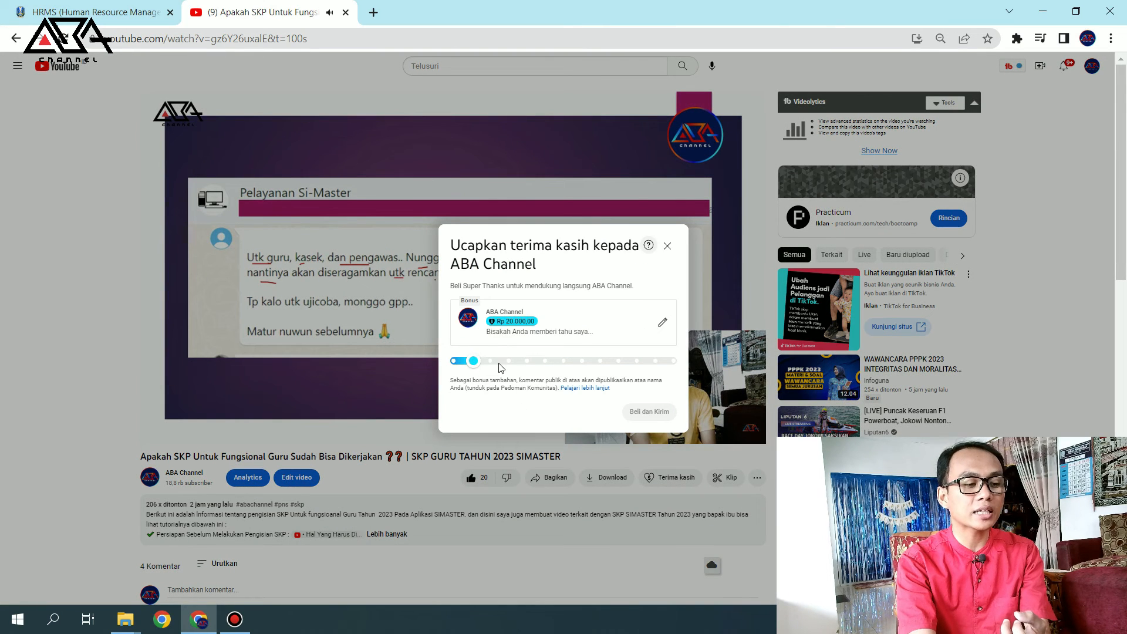